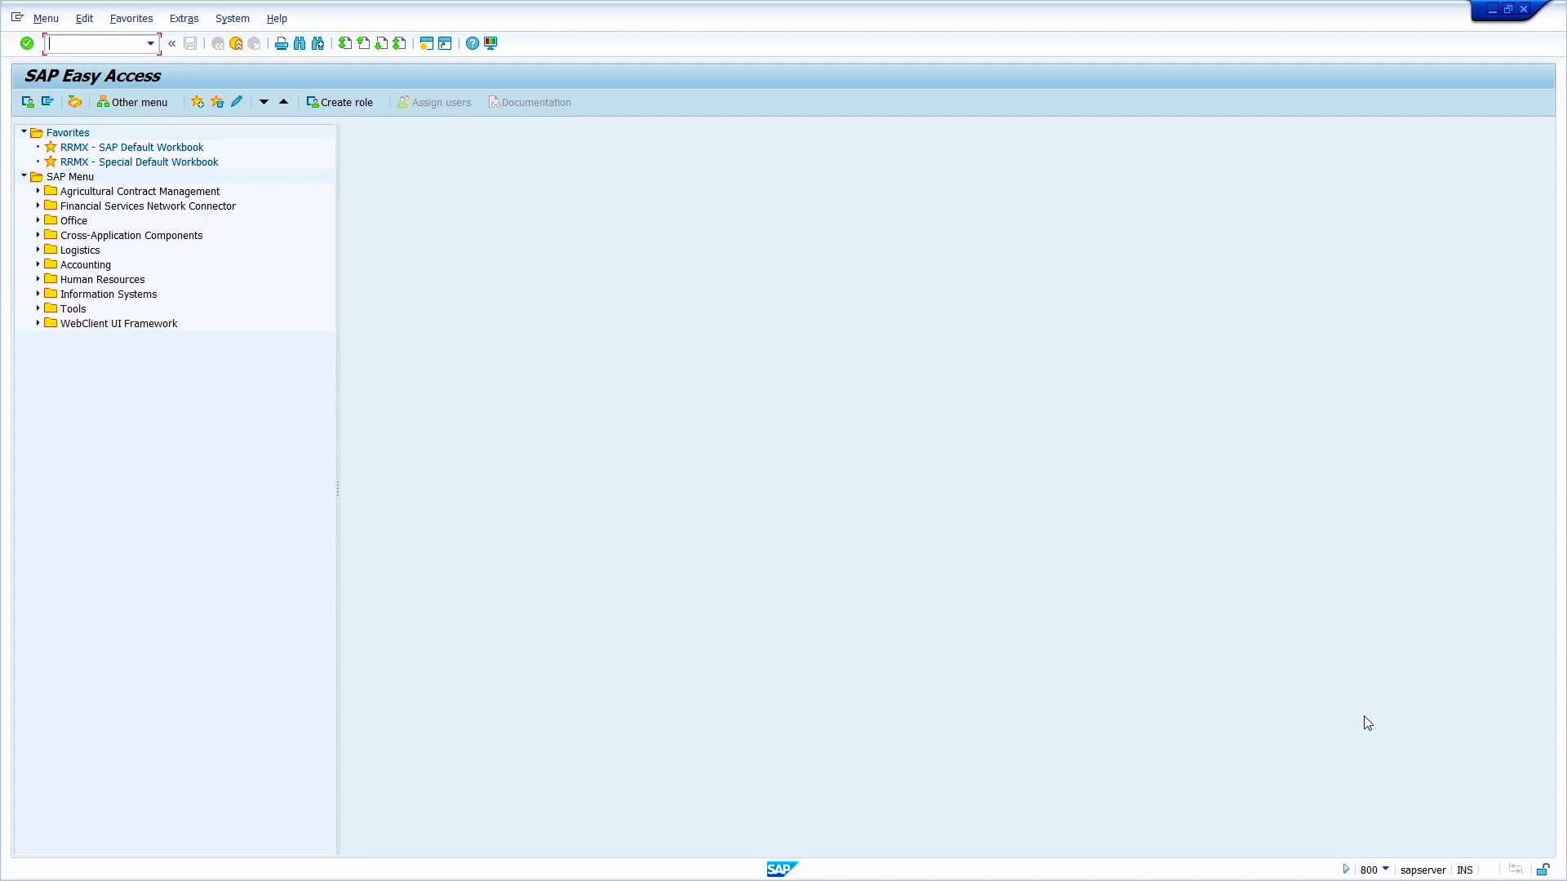
- Start creating a raw material with transaction MM01, accepting the preselected views, plant 1000, storage location RAW1, sales organization 1000 and distribution channel 10
text(mm01)
key(Return)
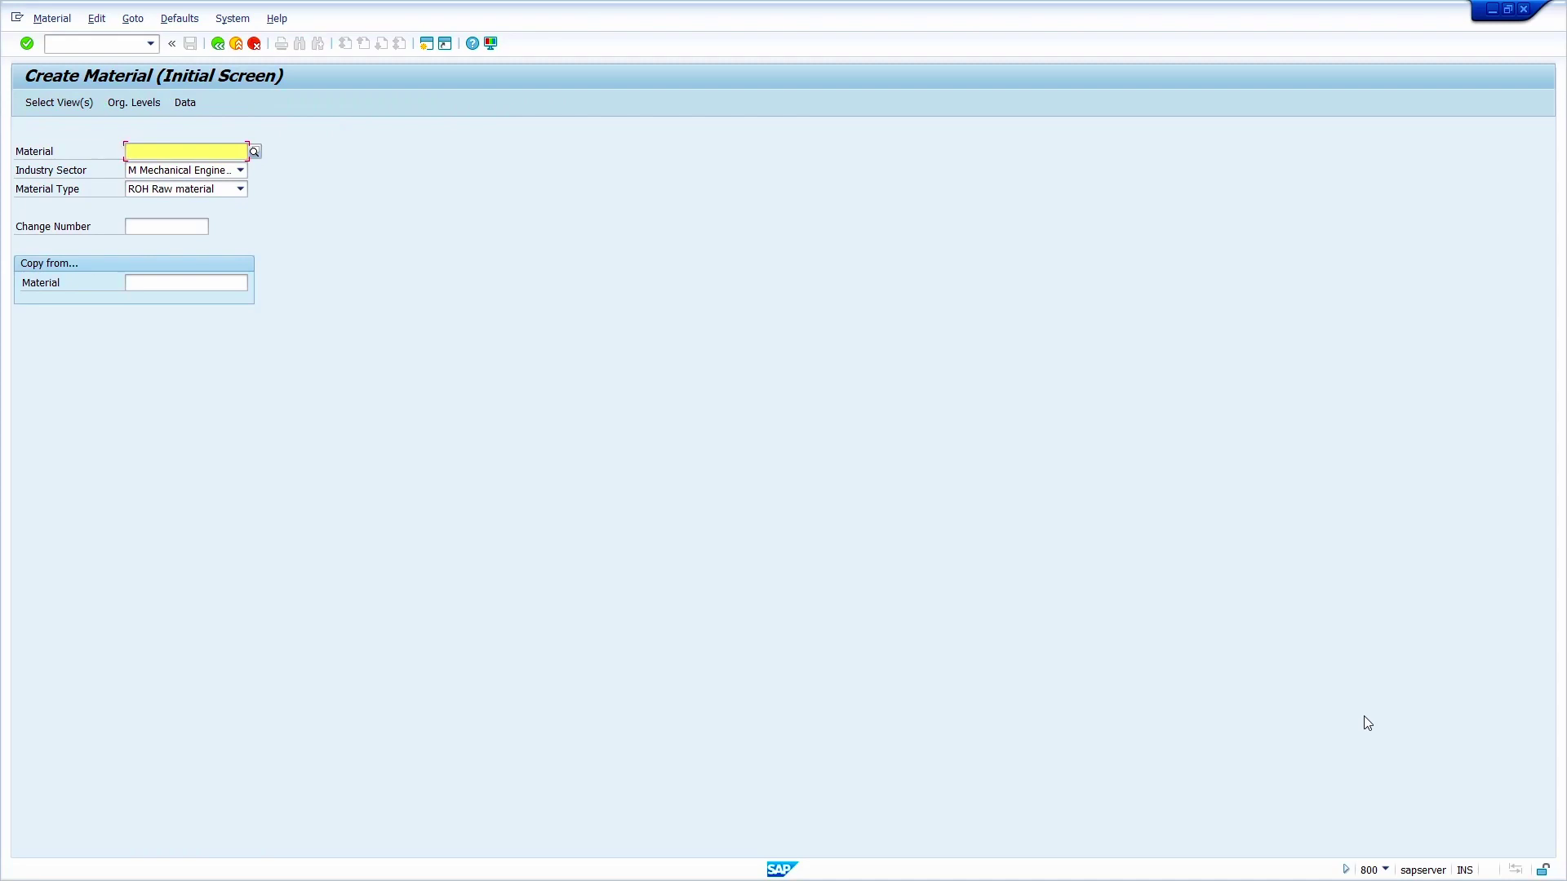
key(Return)
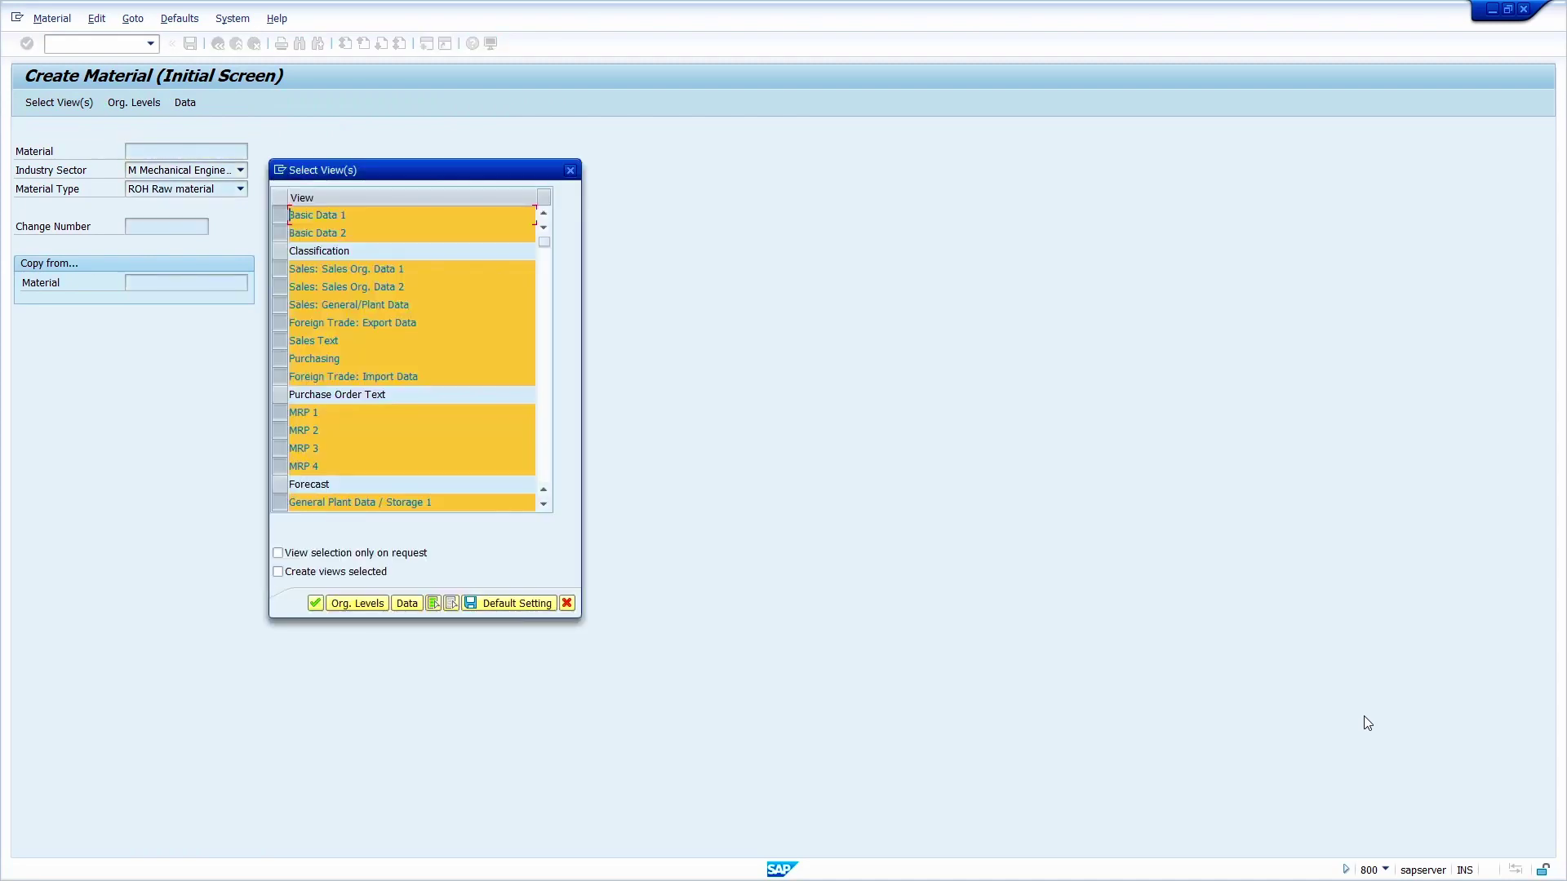
key(Return)
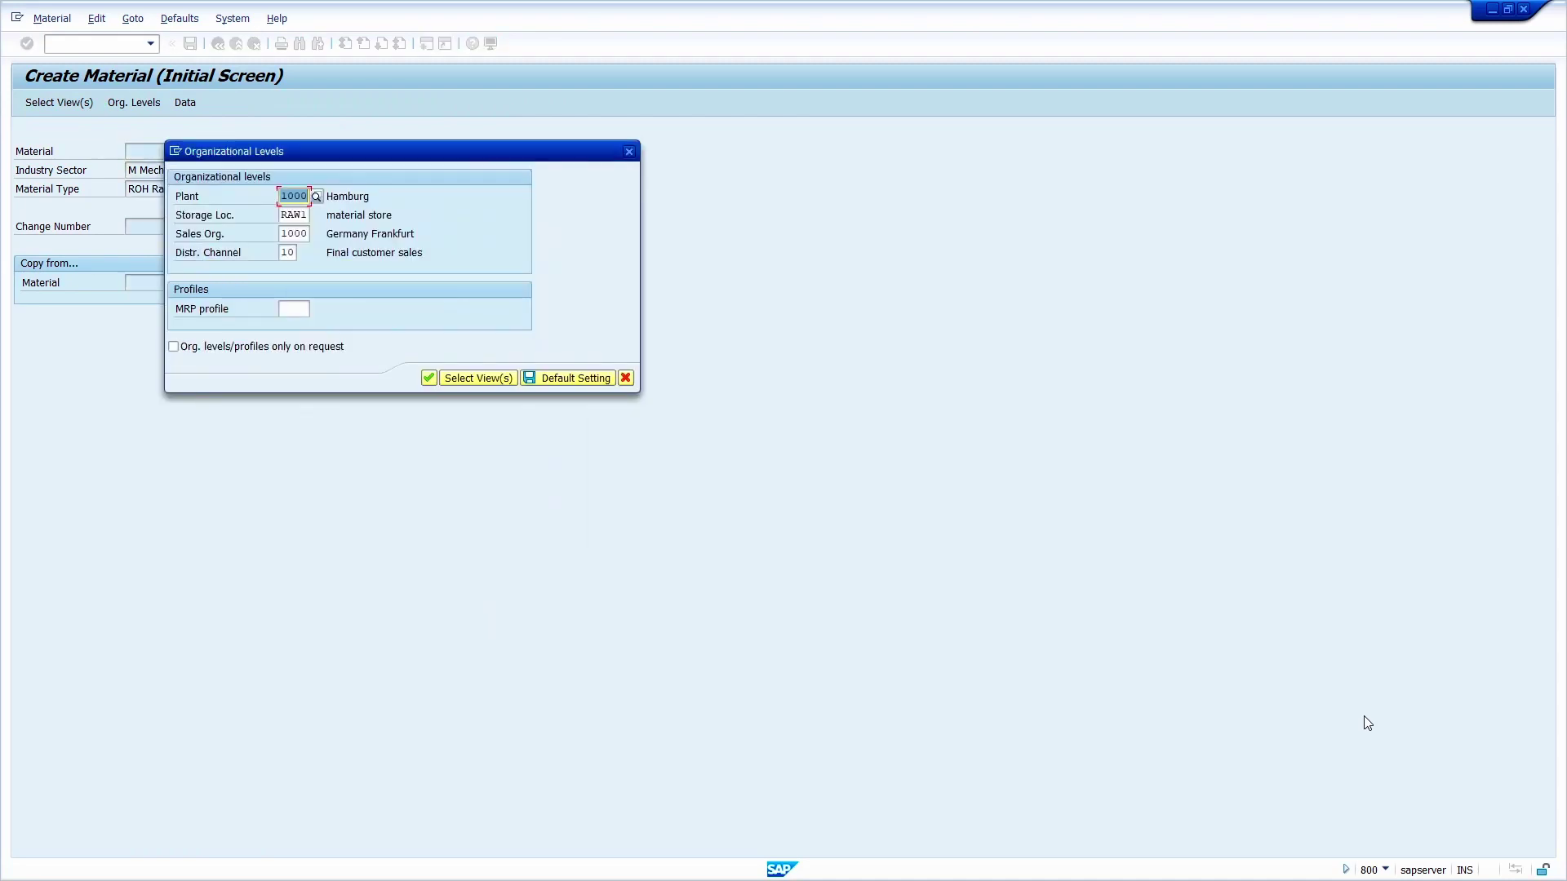
key(Return)
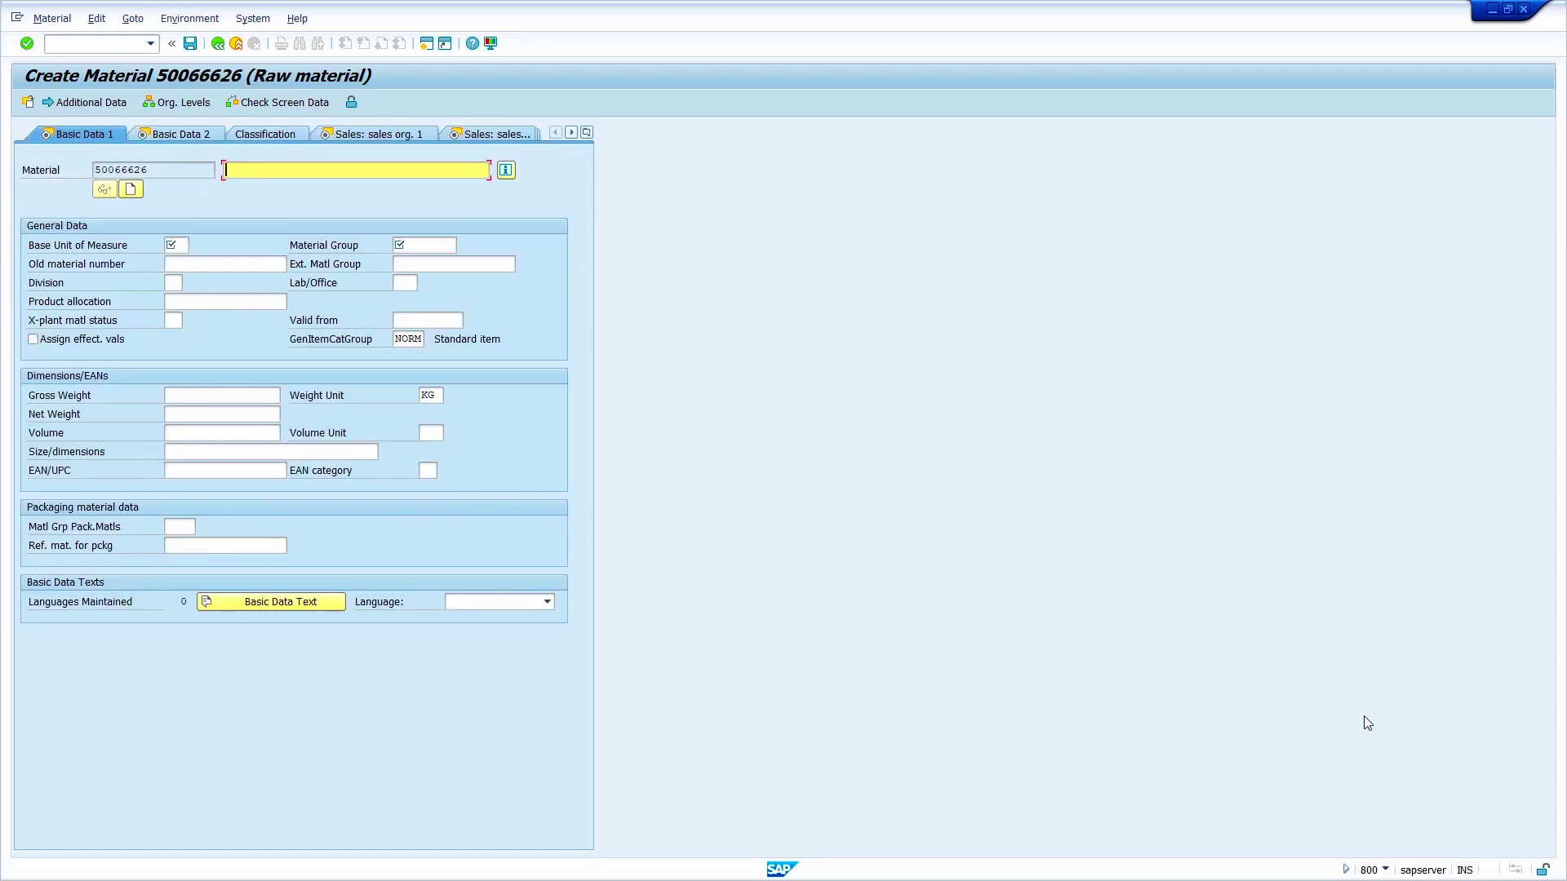
- Enter the description Raw material, base unit KG and material group 0001, and assign valuation class 3001 in the Accounting 1 view
key(BackSpace)
click(256, 186)
key(Return)
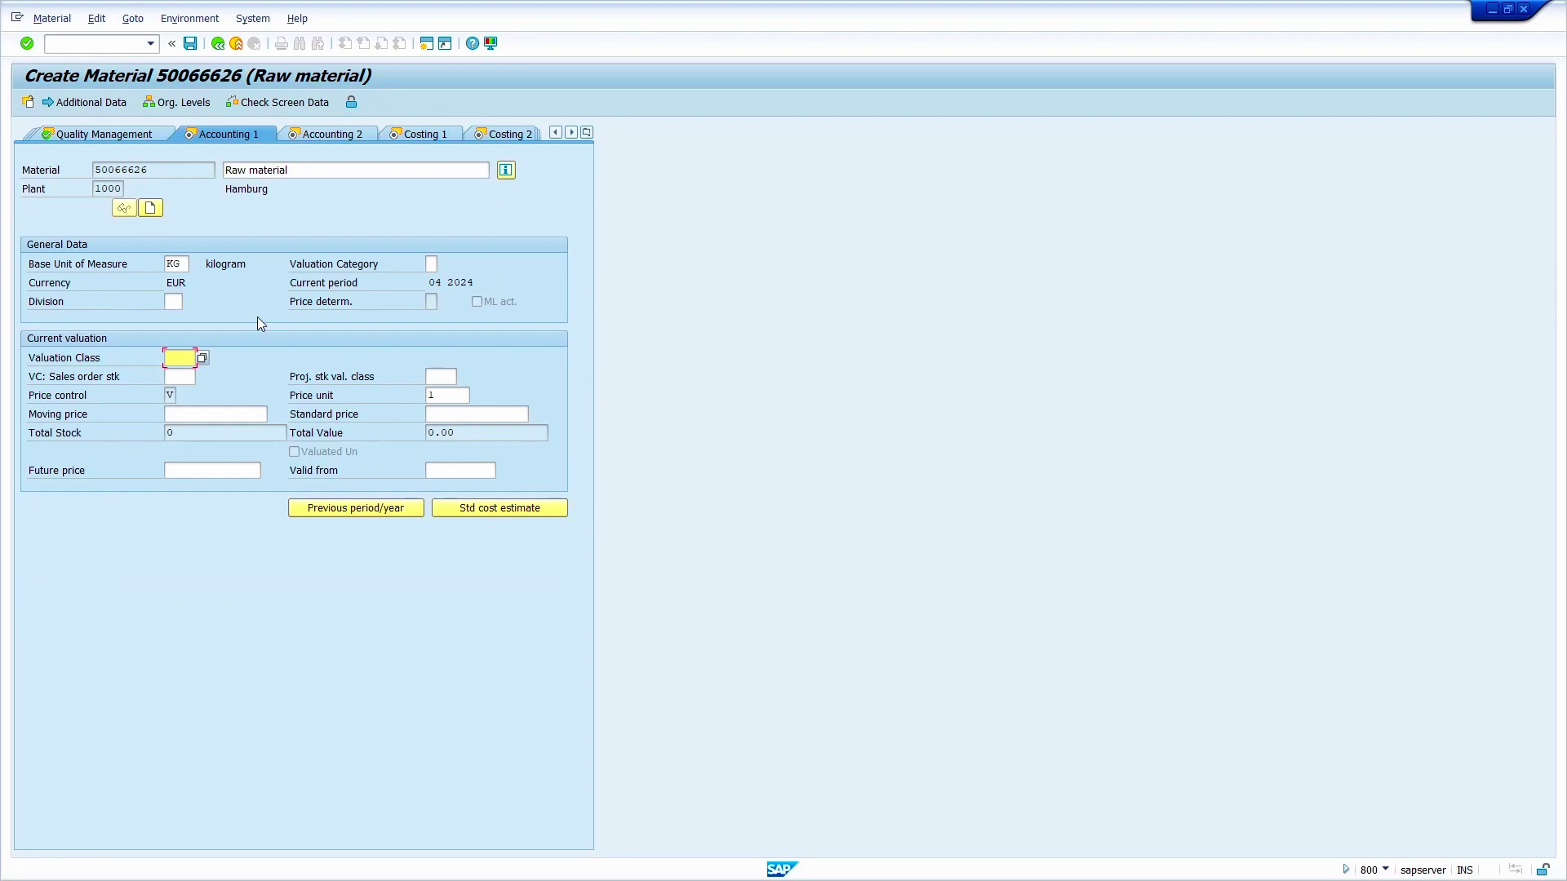
click(201, 358)
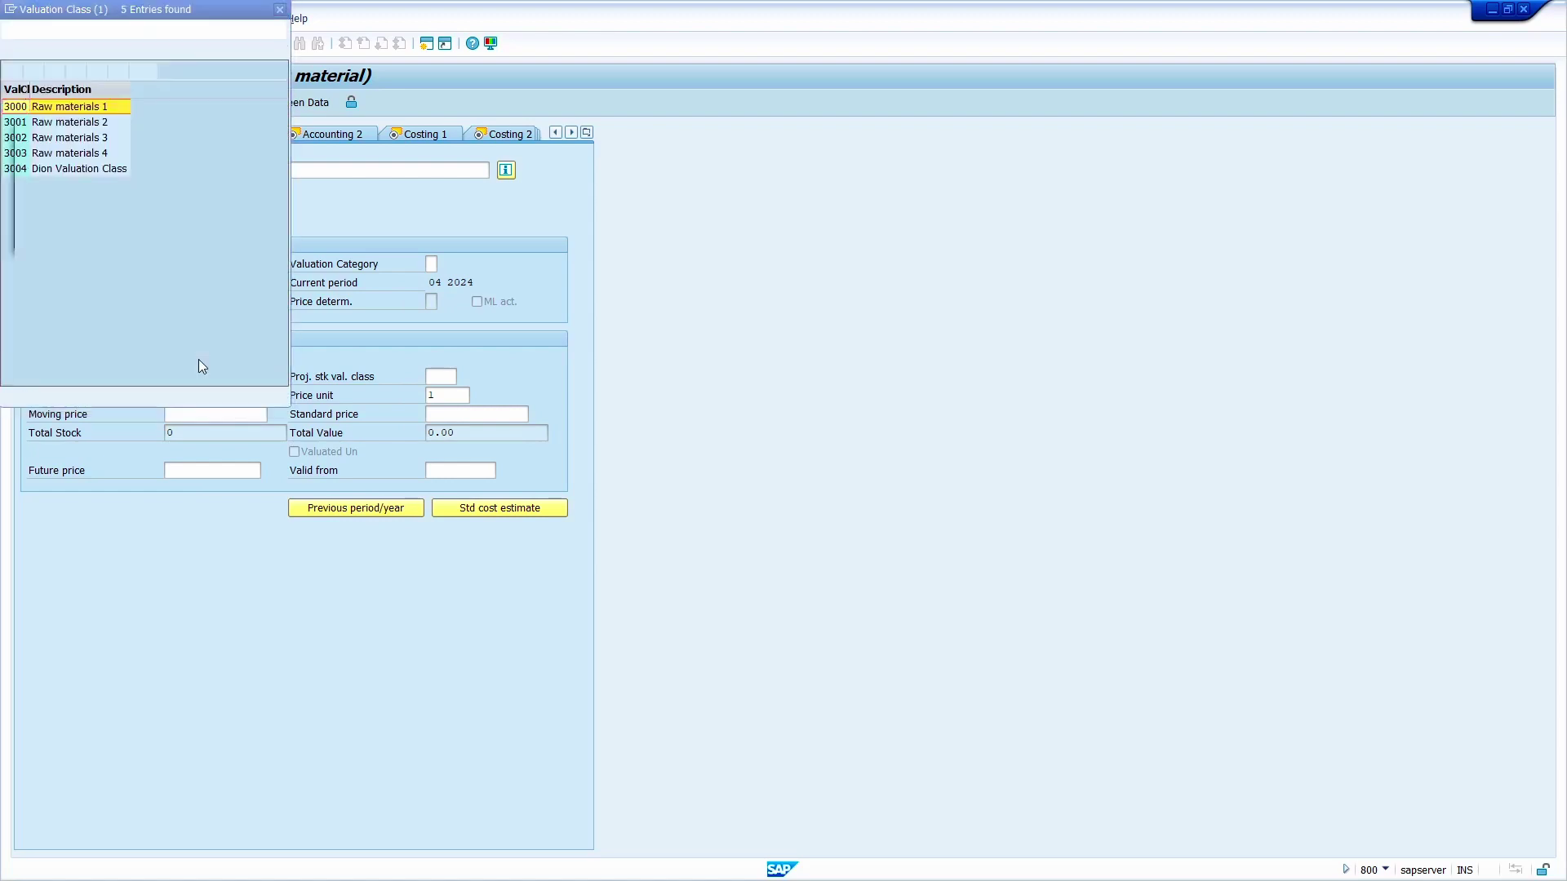
double_click(19, 129)
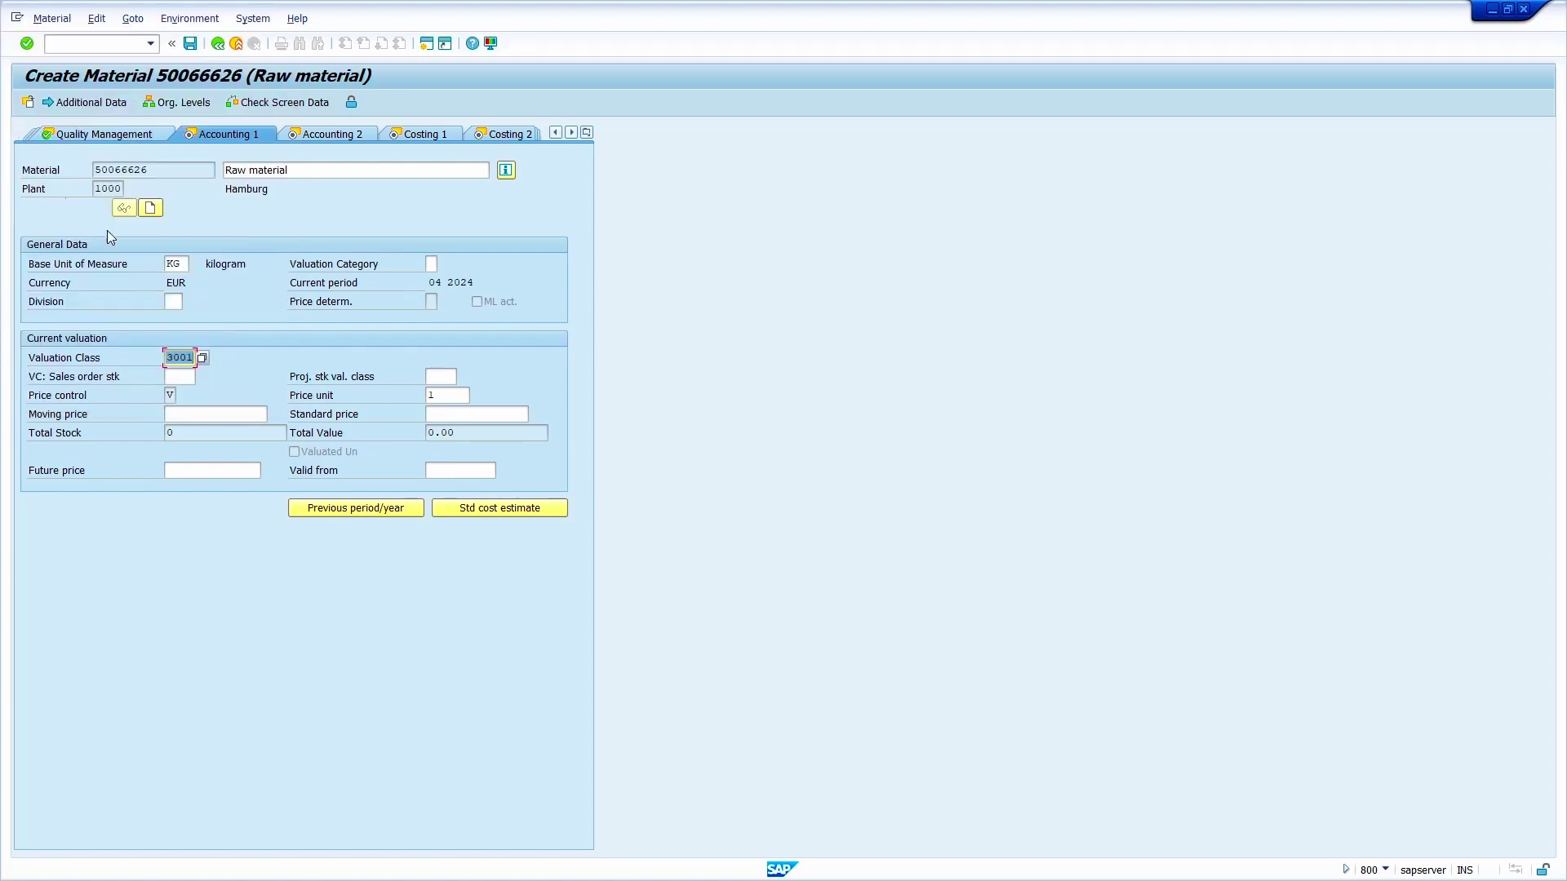
- Pass through the remaining accounting and costing views and save the new raw material
key(Return)
key(Return)
key(Return)
key(Return)
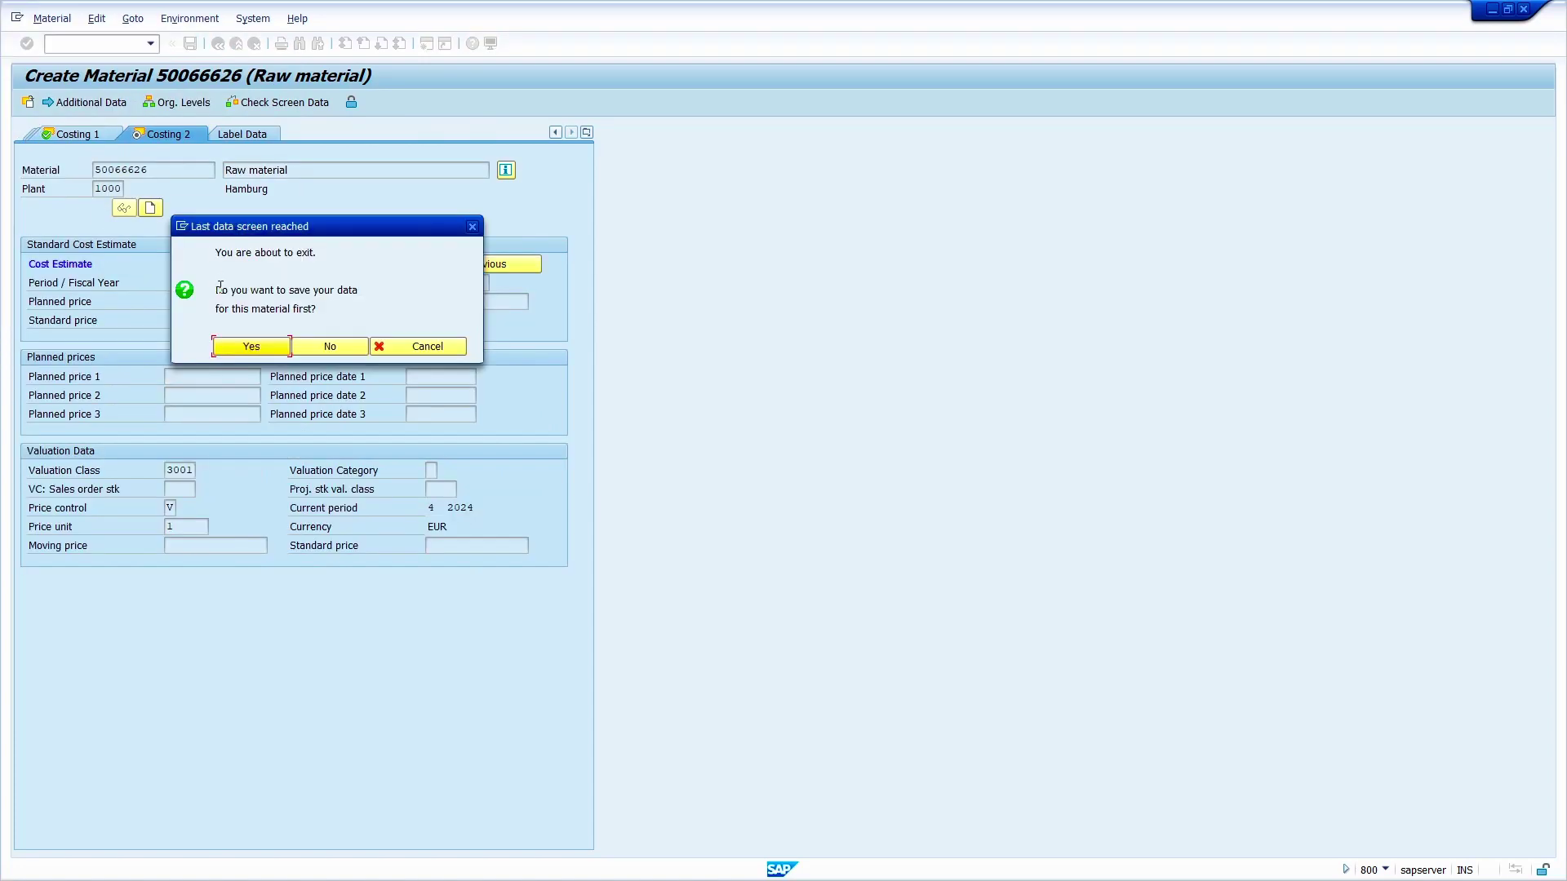
click(238, 347)
- Open the details of the material creation message, select the material number and close the details
click(167, 869)
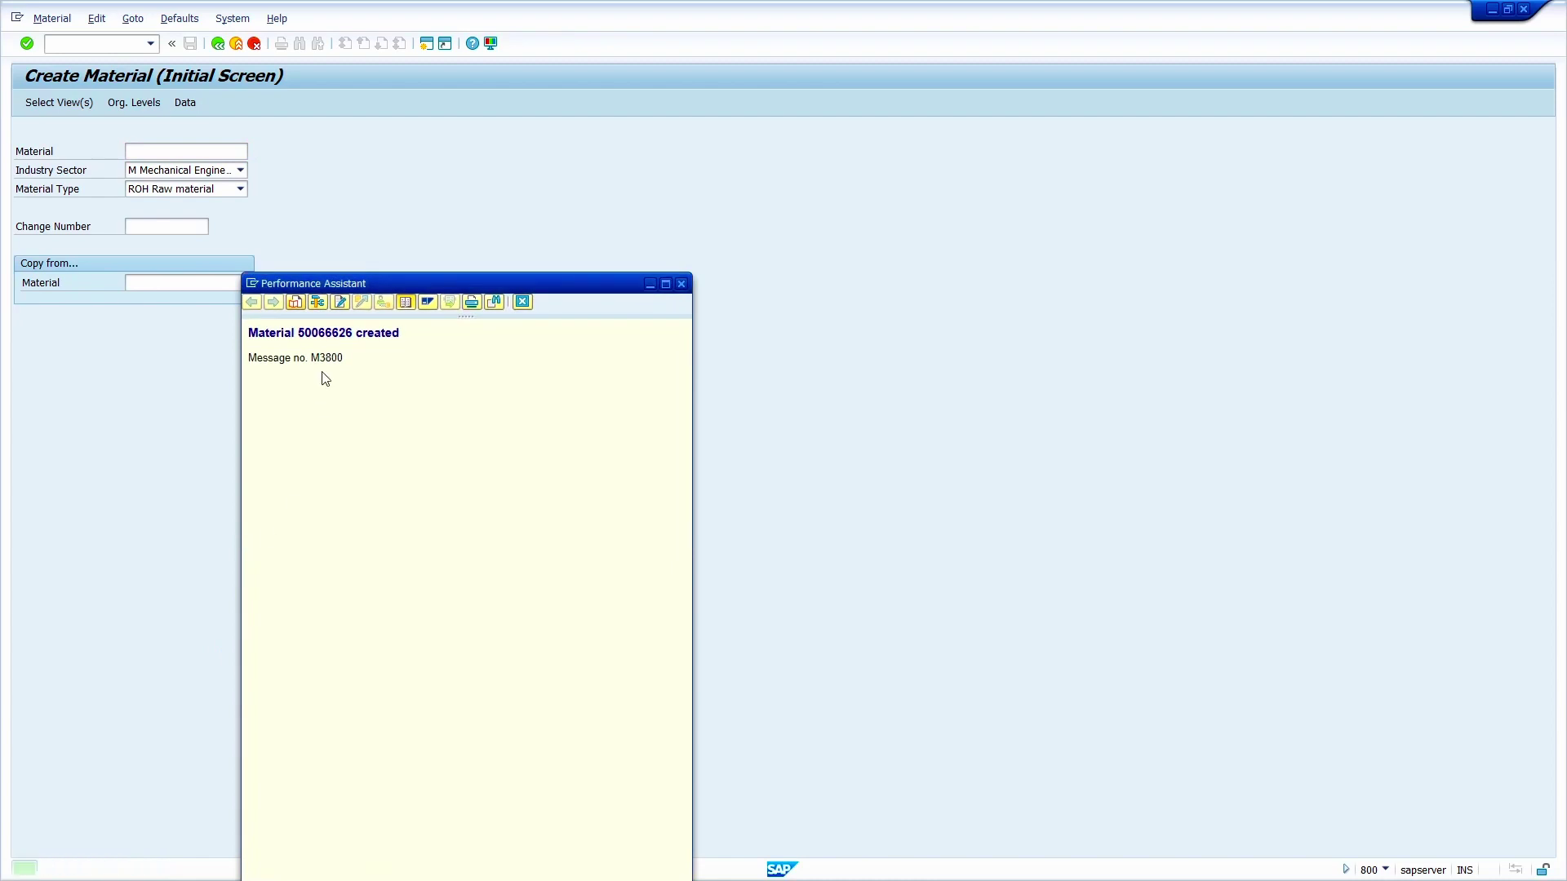
double_click(327, 336)
key(Escape)
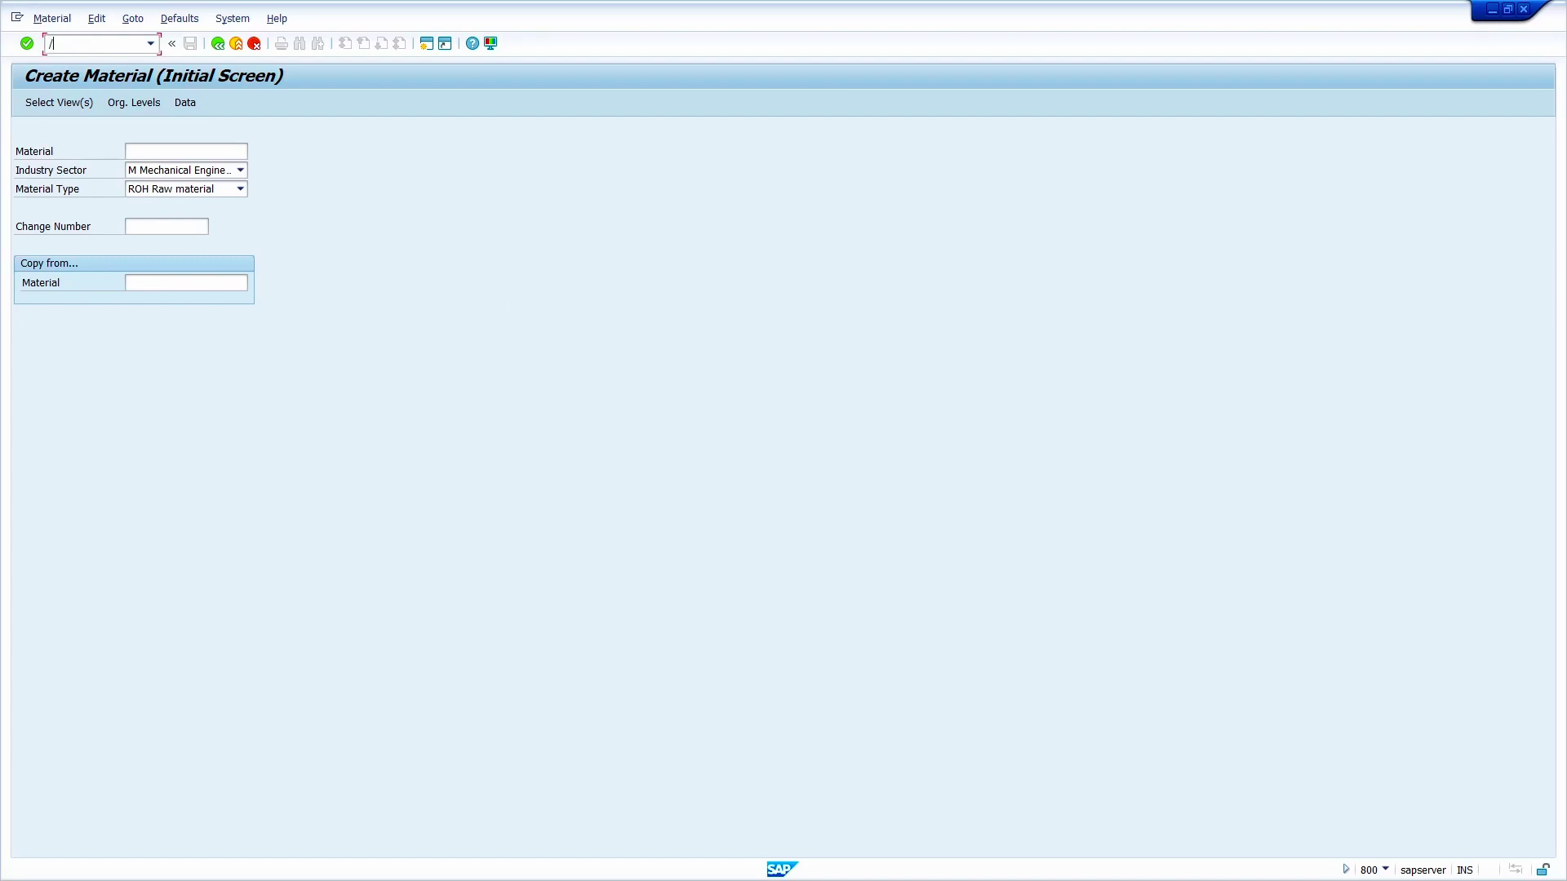
- Open the newly created material for change with transaction MM02, accepting the preselected views and organizational levels
text(nmm02)
key(Return)
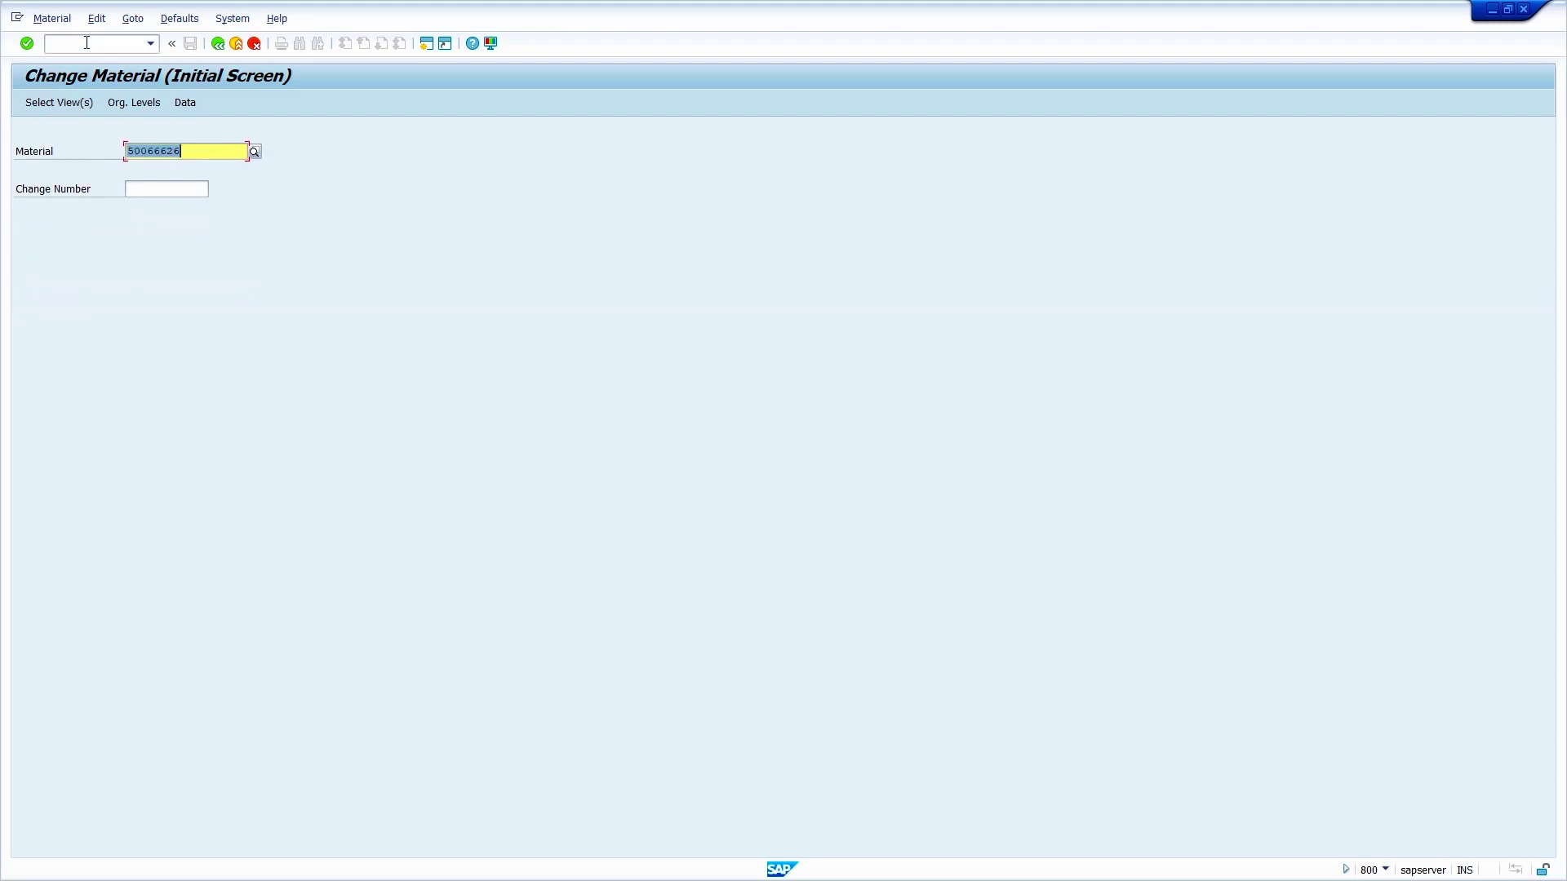
key(Return)
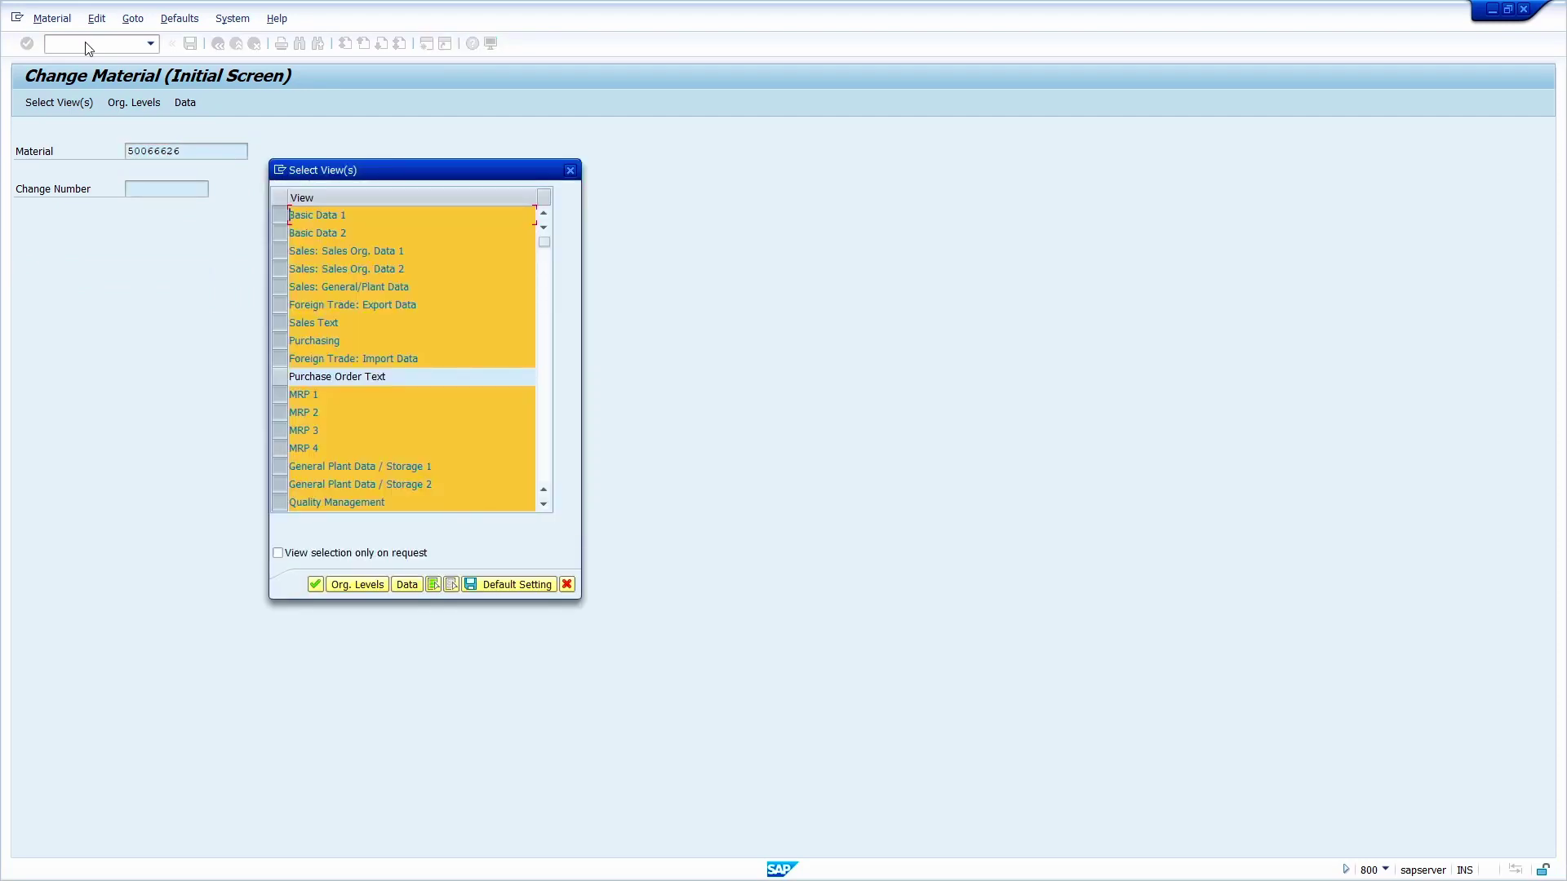
key(Return)
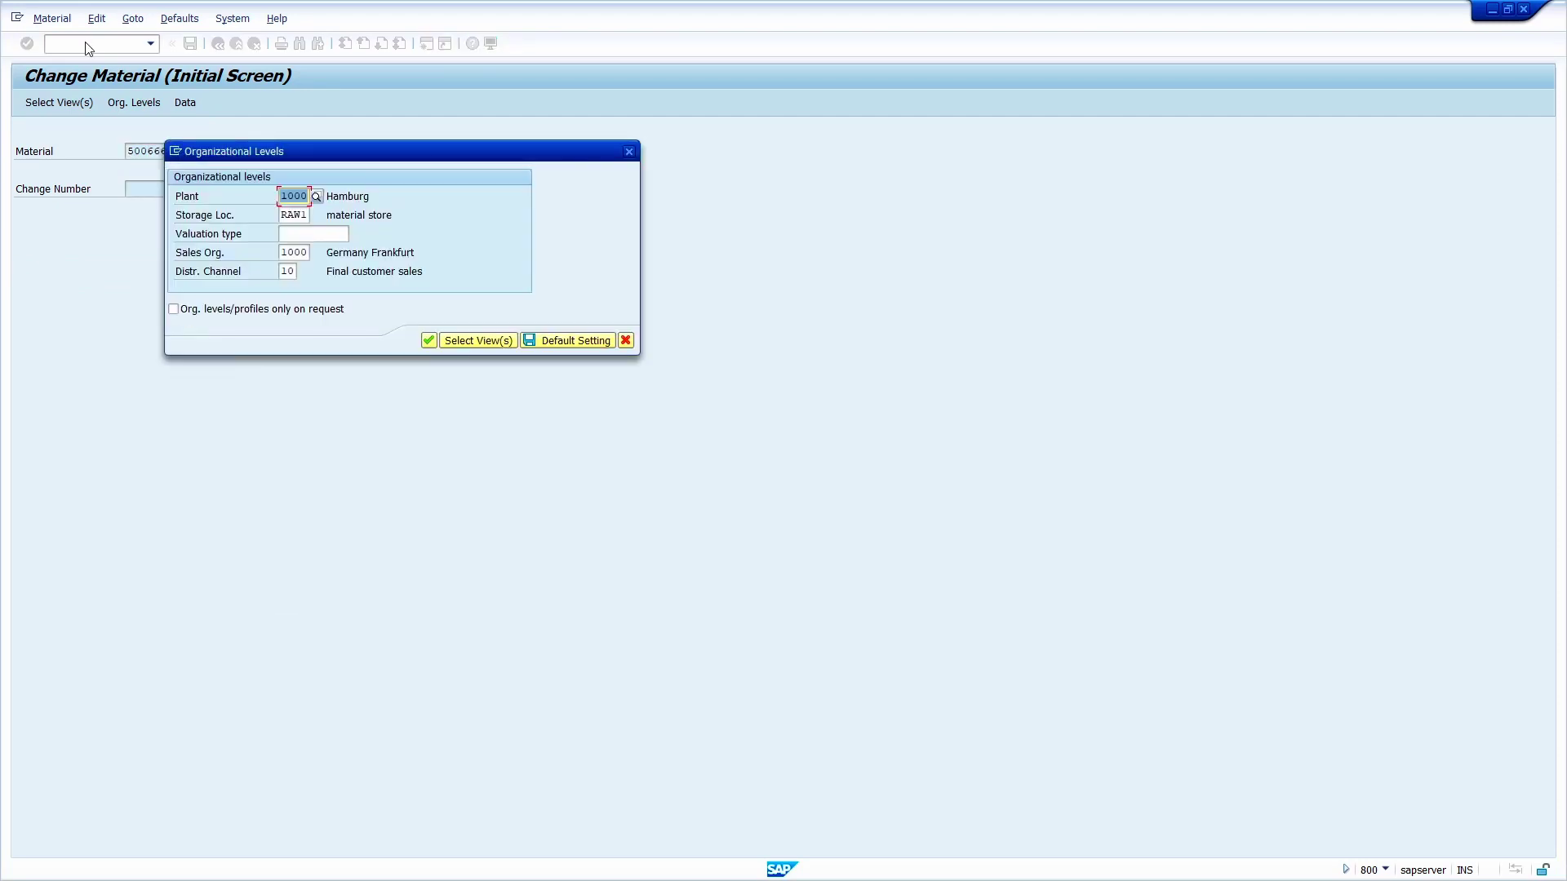
key(Return)
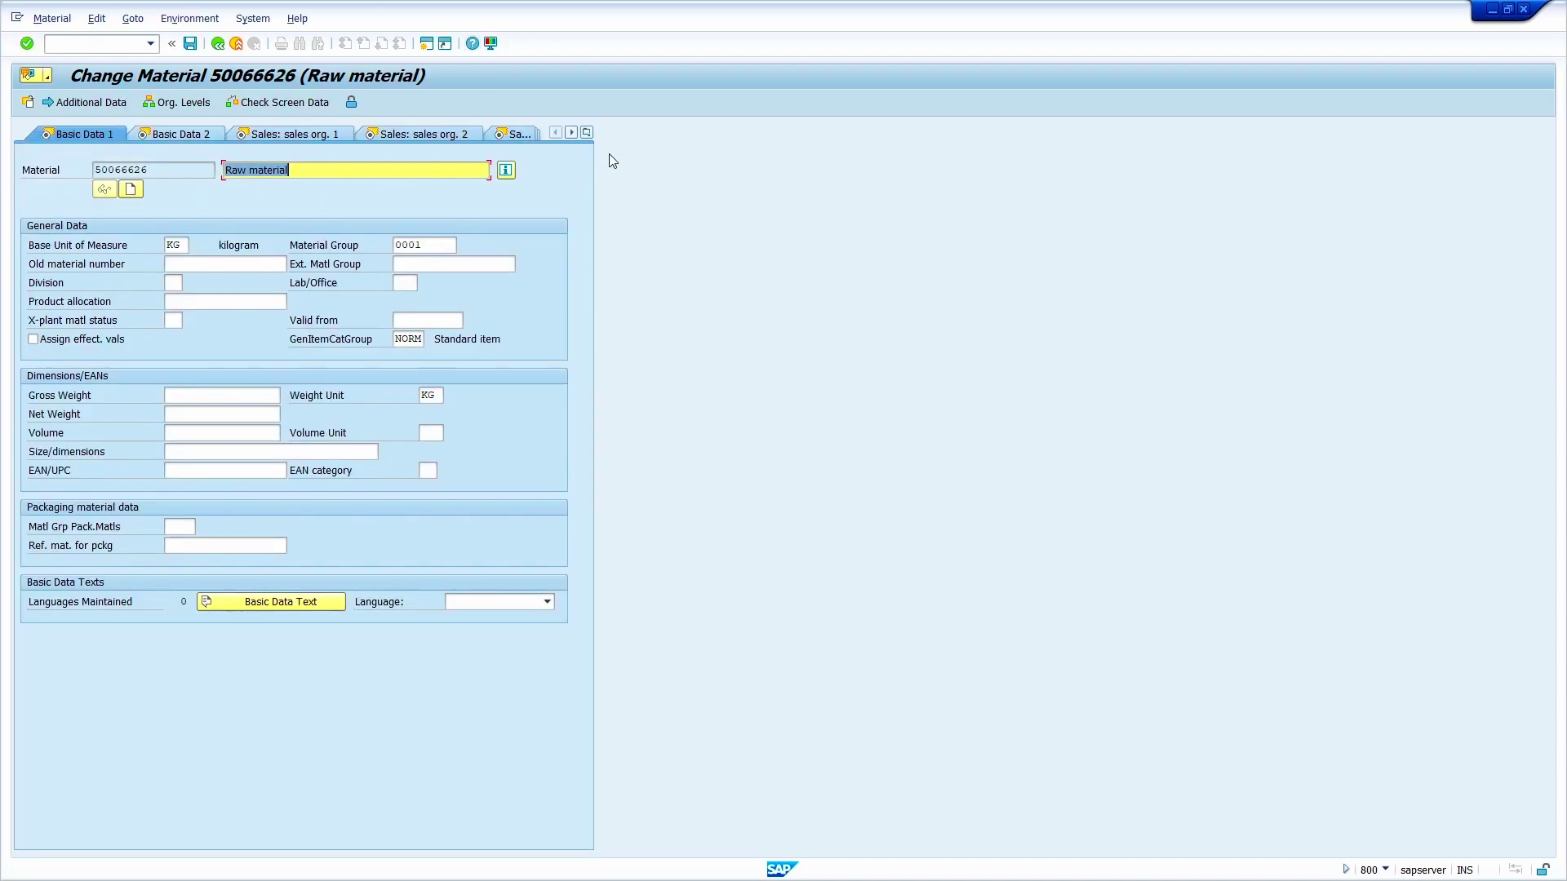
- Change the material's valuation class to 3000 in the Accounting 1 view and save the material
click(587, 133)
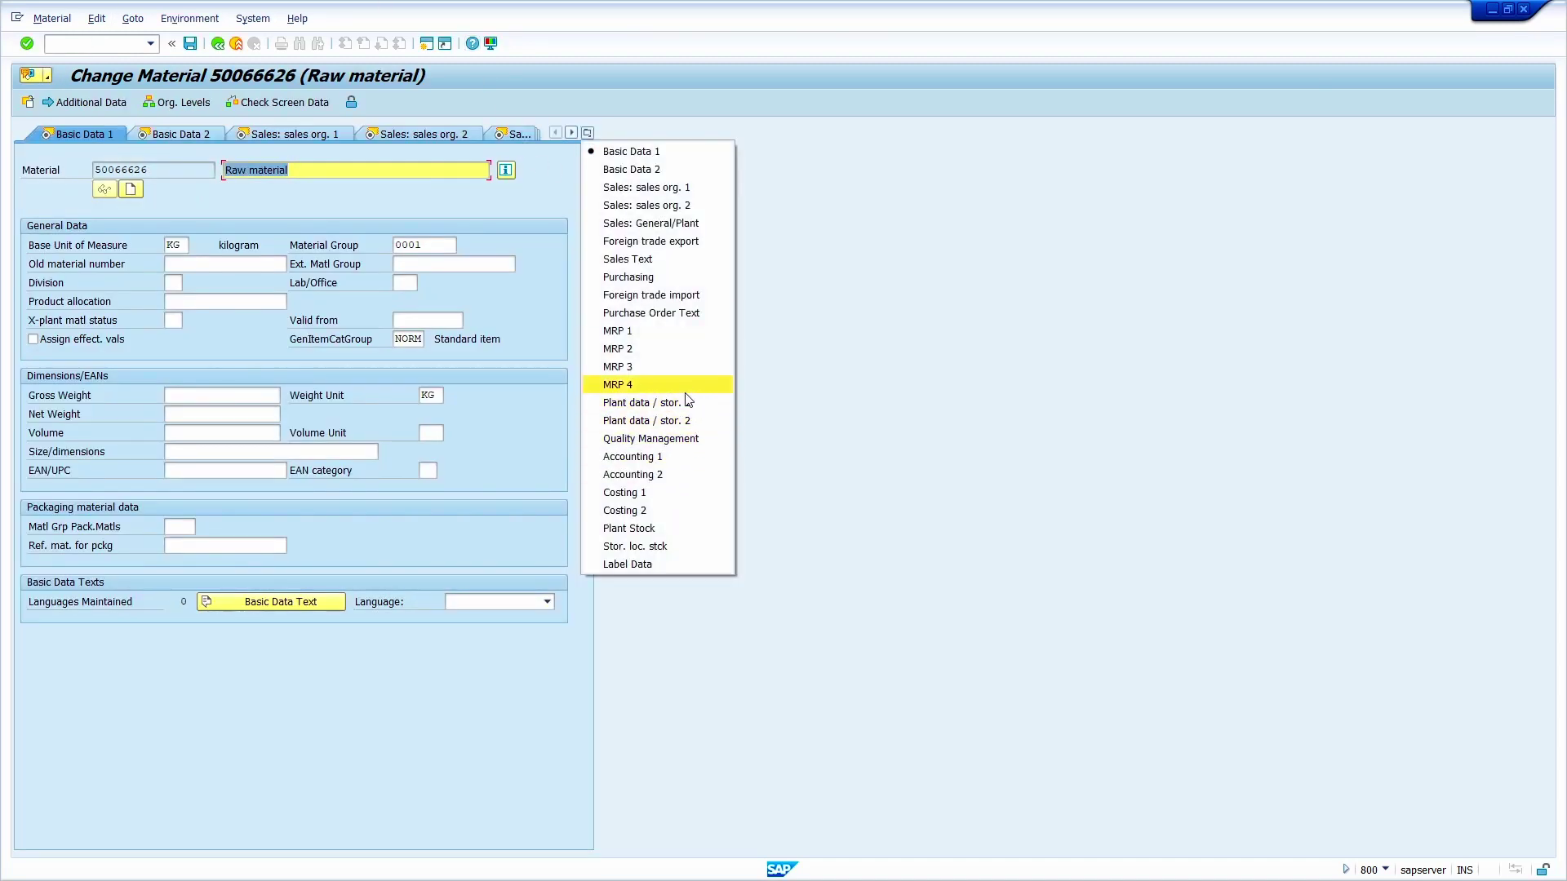
click(682, 459)
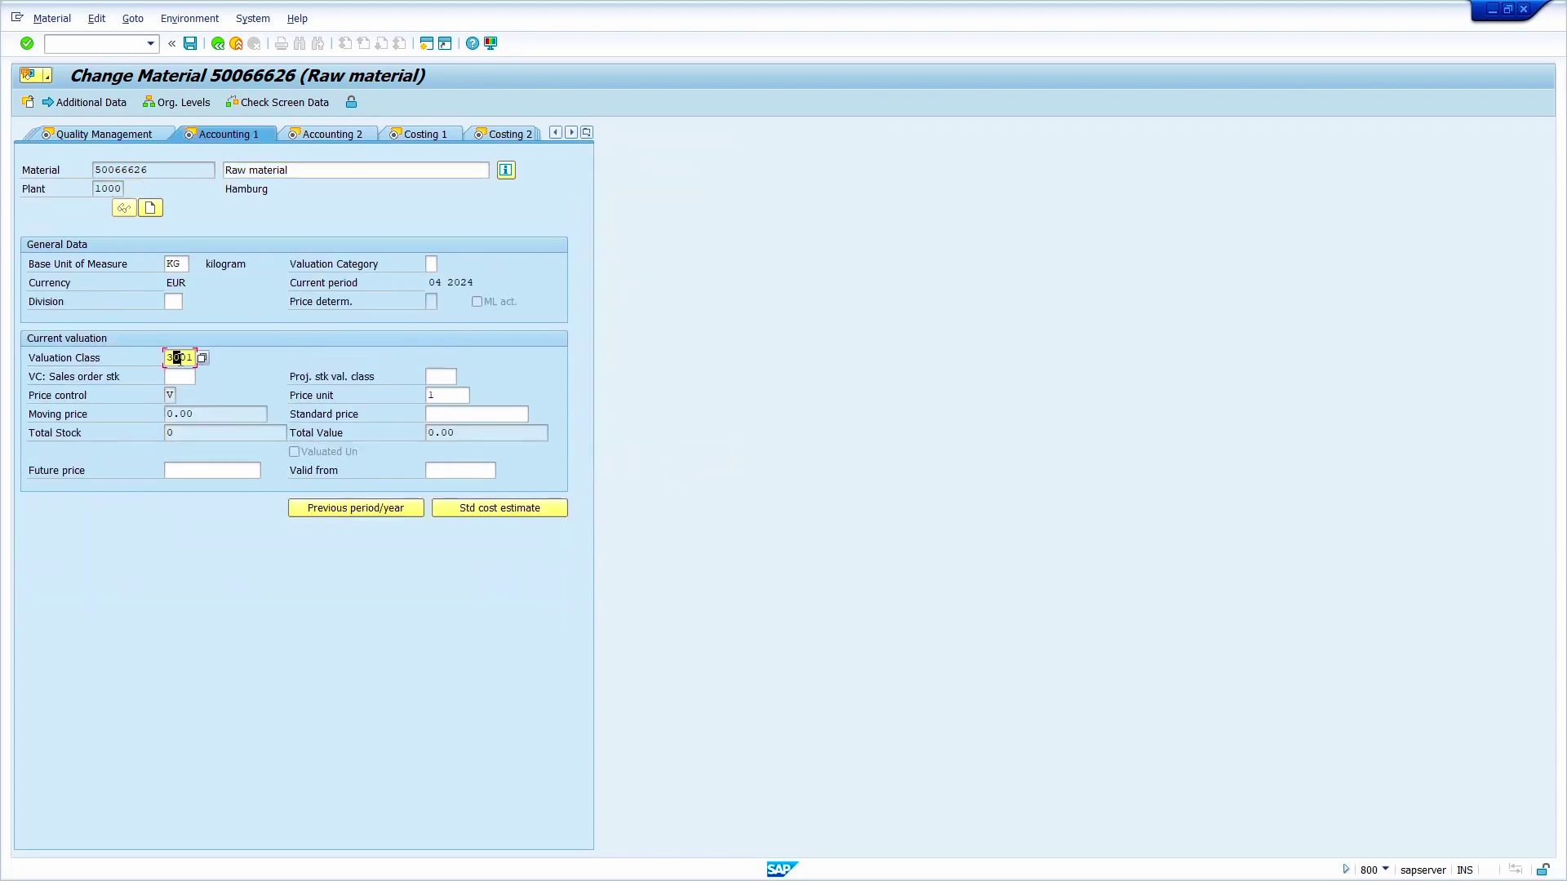
click(201, 358)
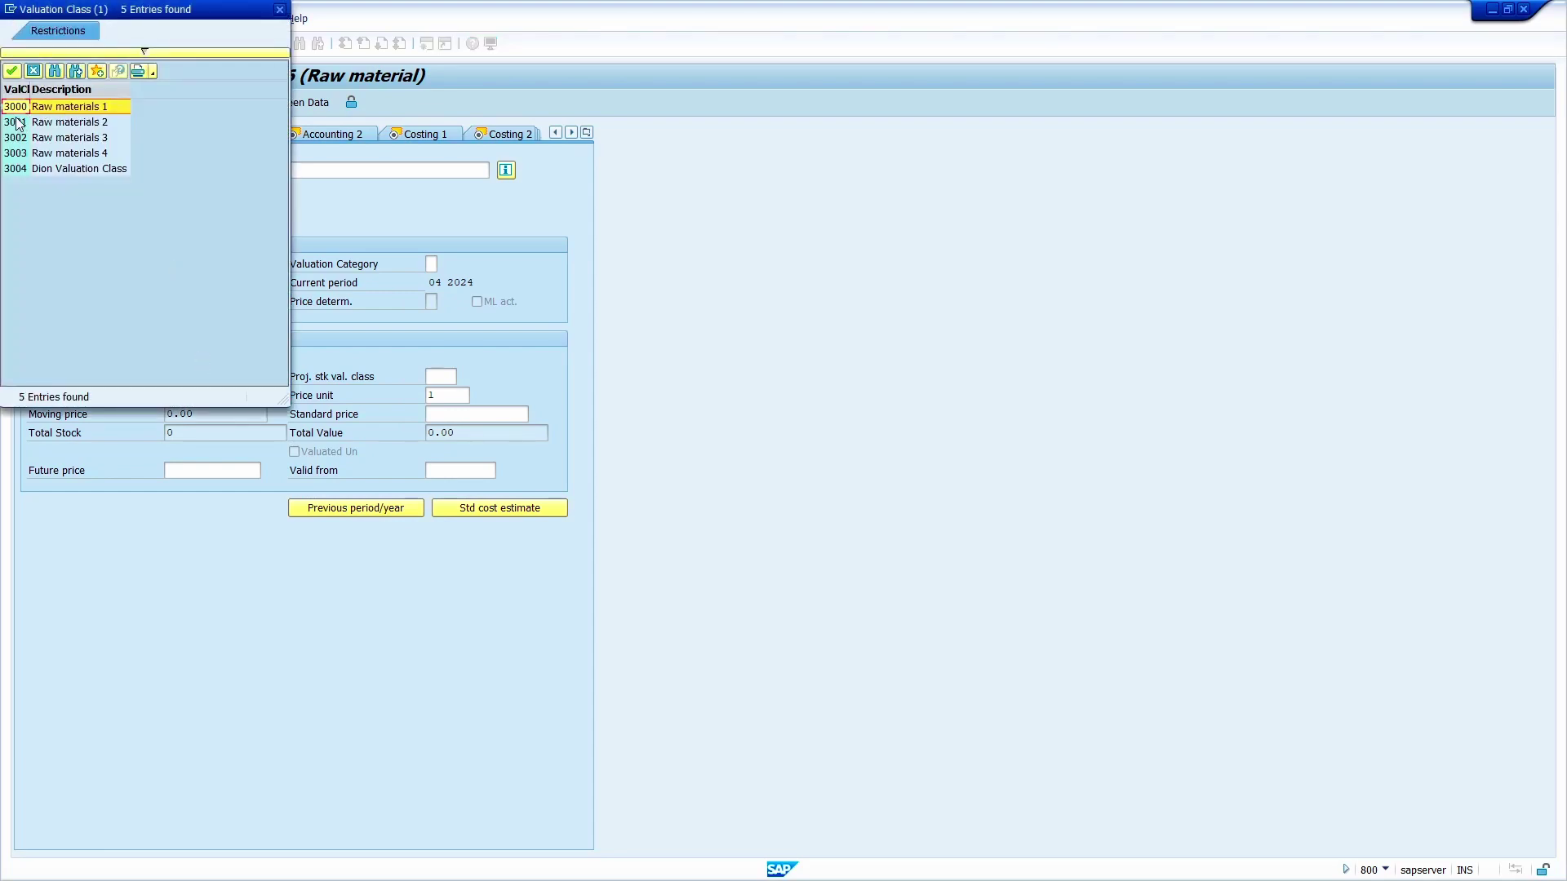
double_click(23, 111)
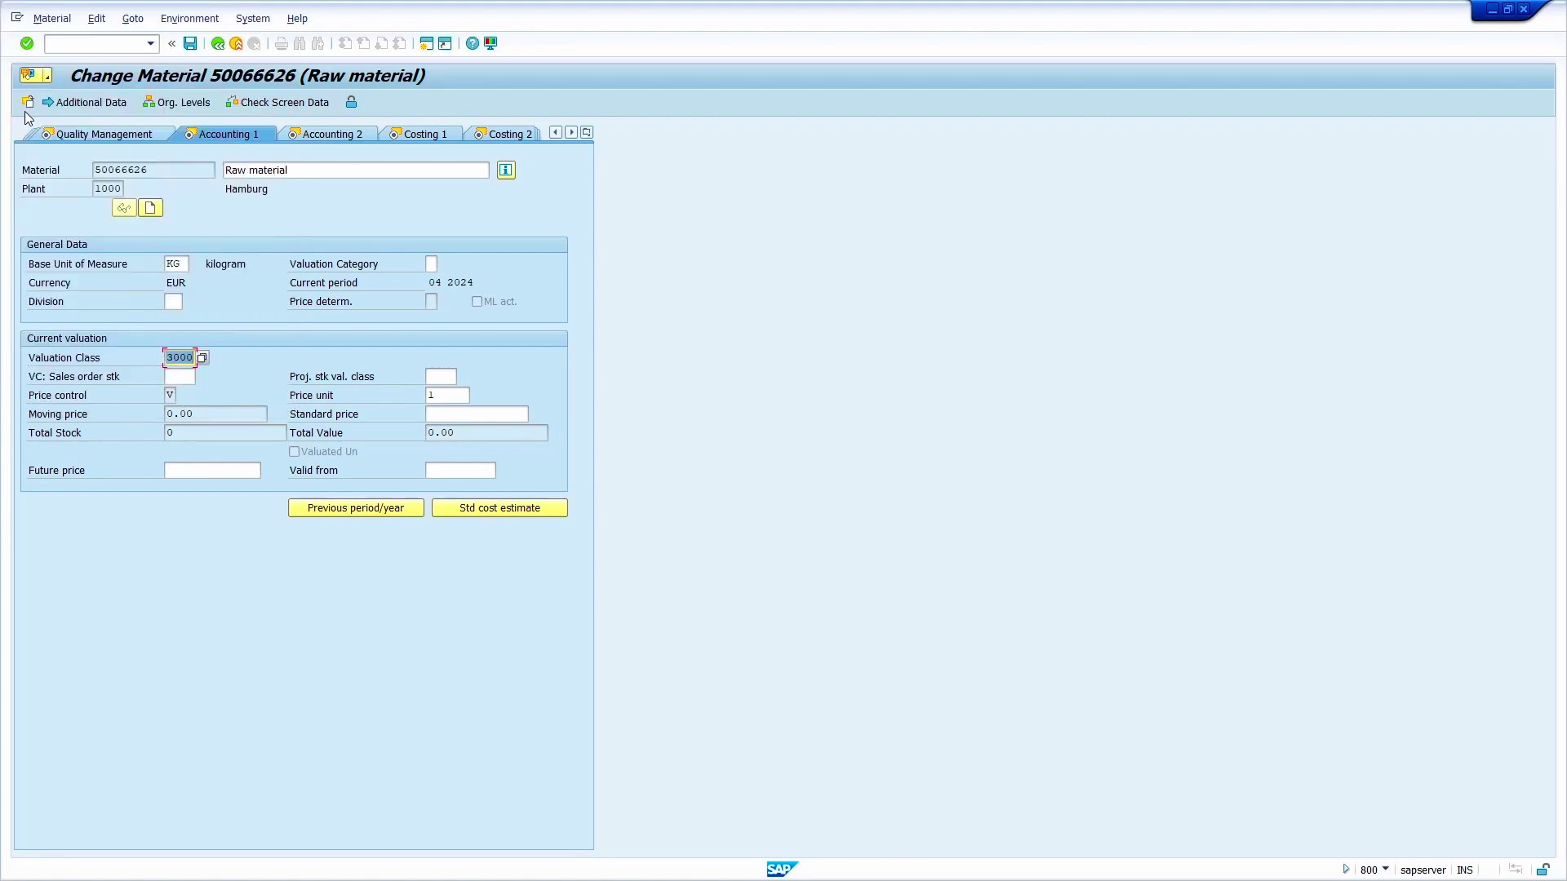
click(191, 44)
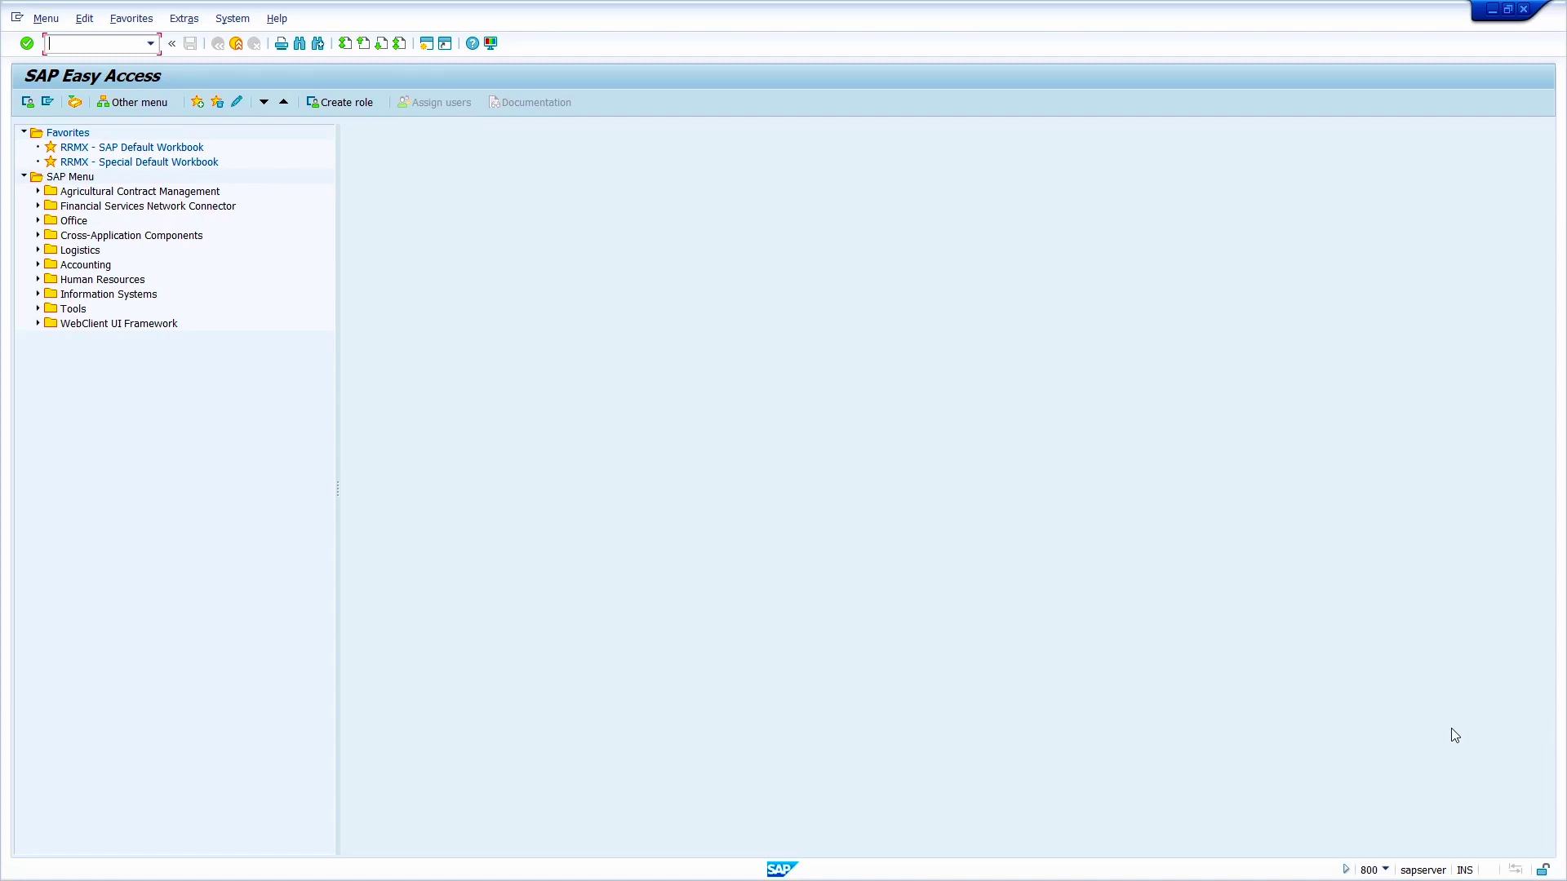
- Start creating another raw material in KG for plant 1000 and assign it valuation class 3001 in Accounting 1
text(mm0)
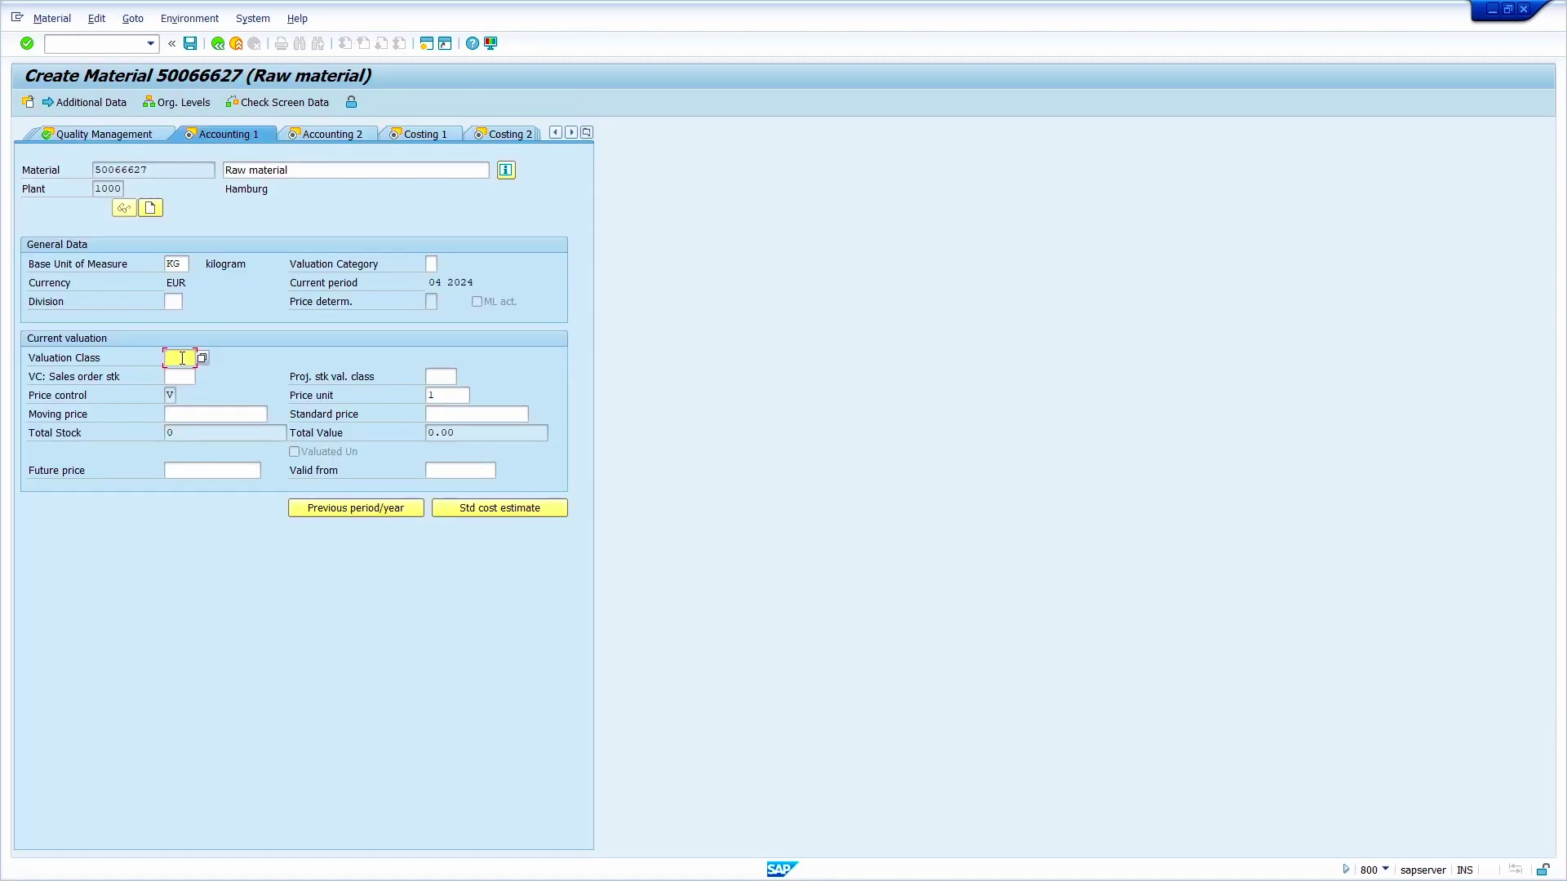
click(202, 358)
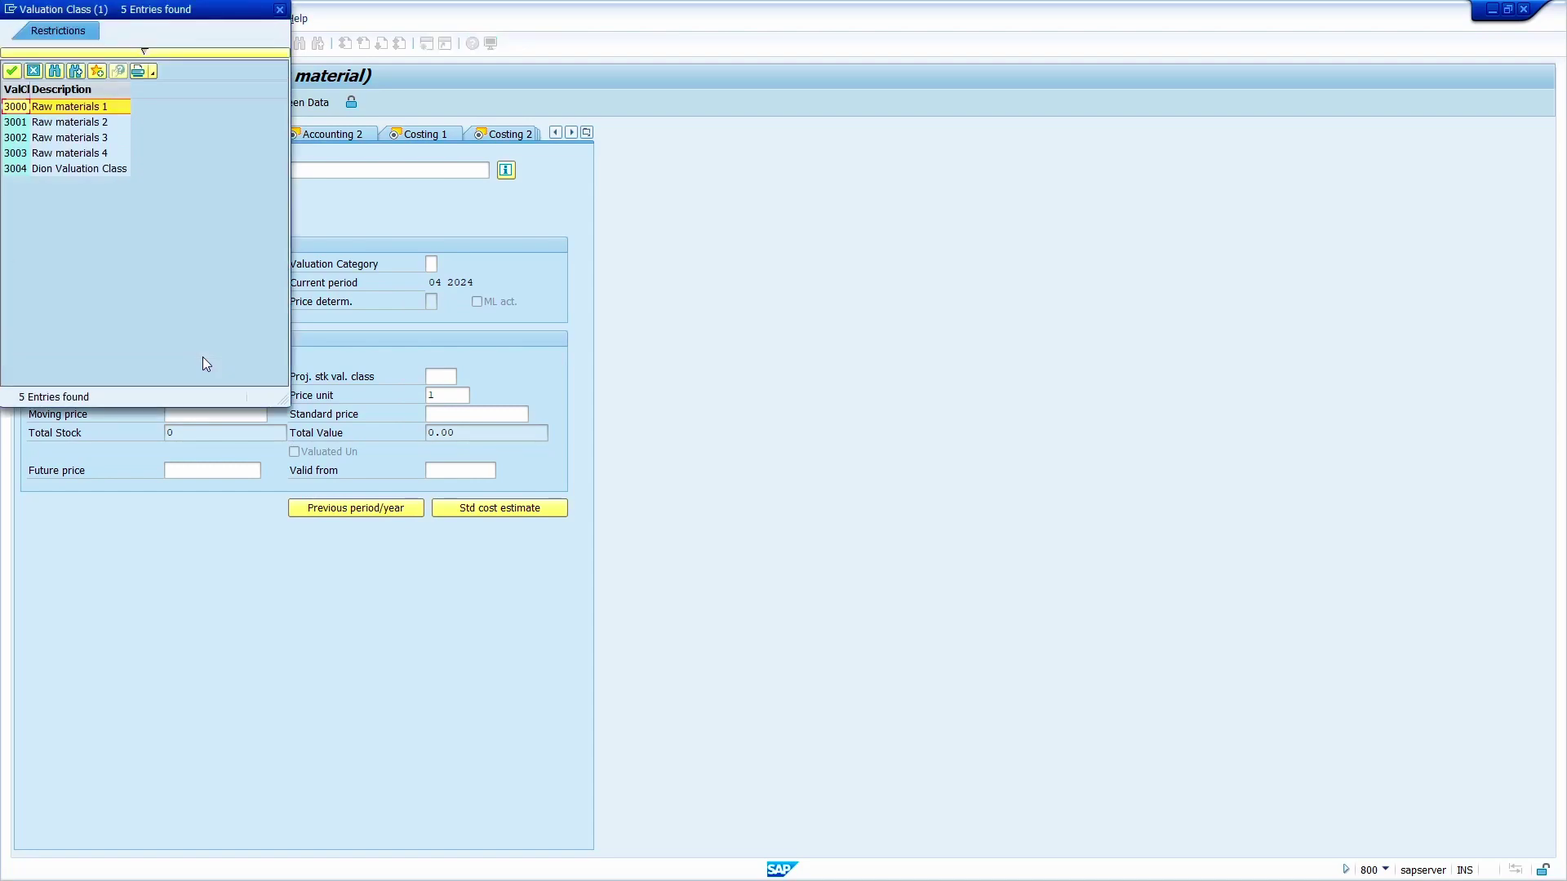
double_click(21, 129)
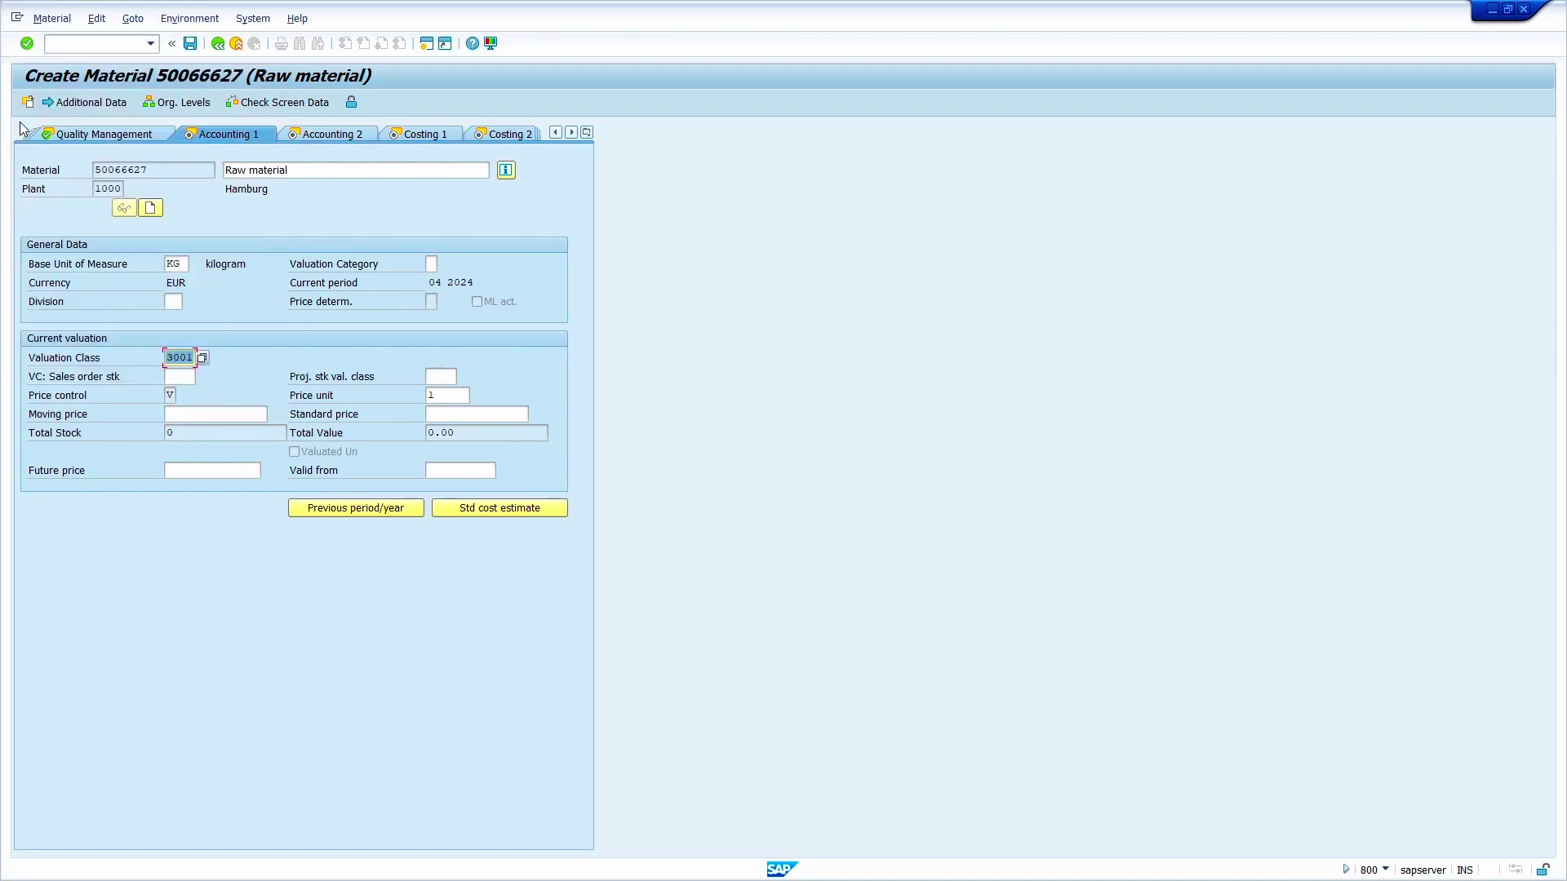
- Skip through the second raw material's remaining views and save it
key(Return)
key(Return)
key(Return)
key(Return)
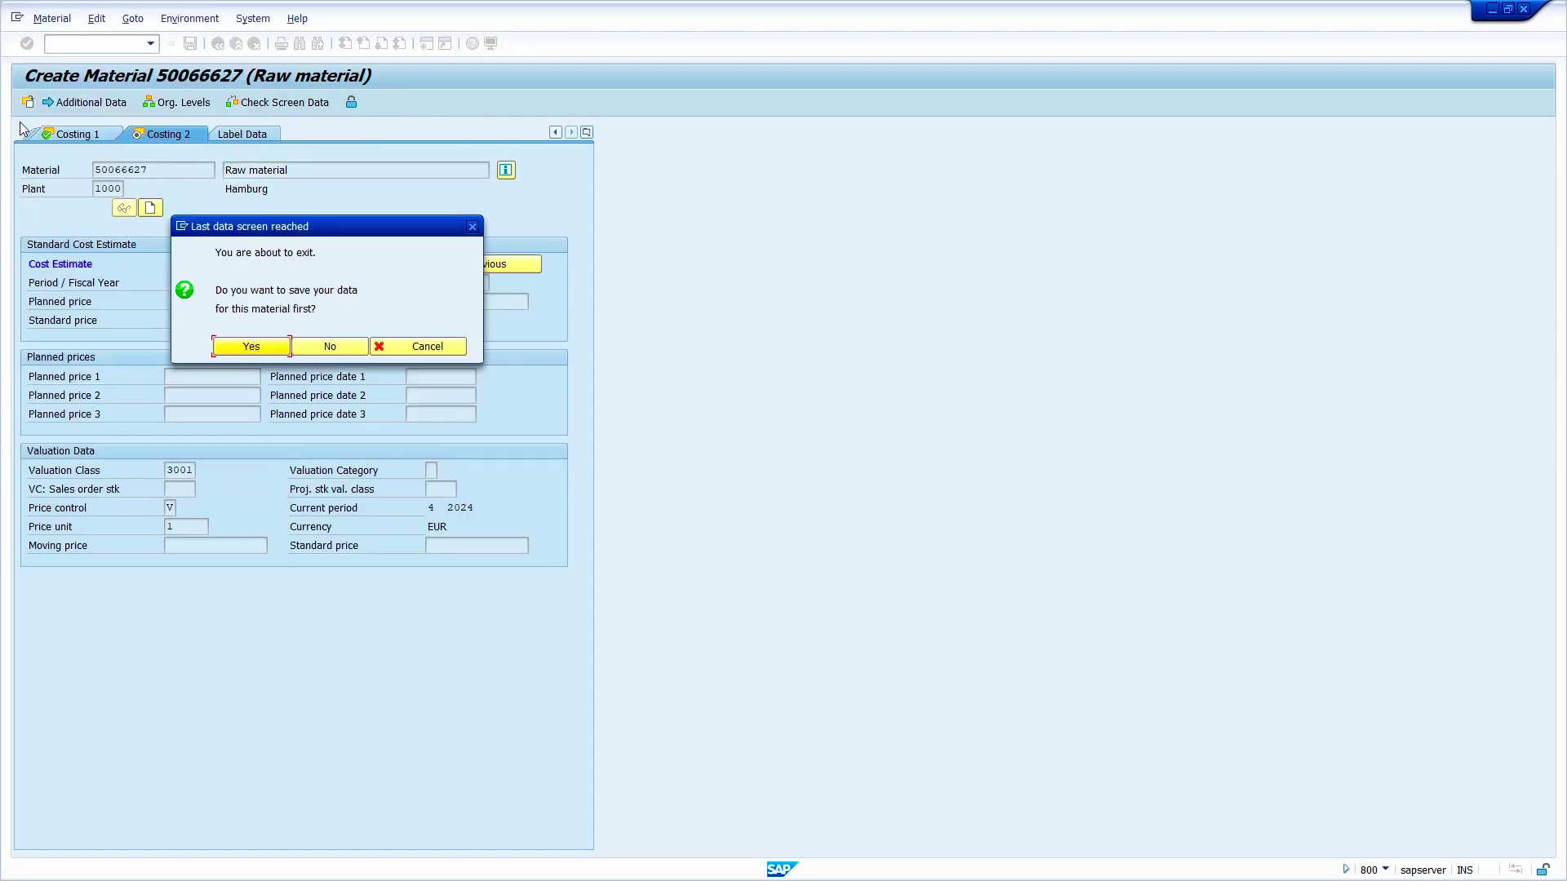
click(259, 345)
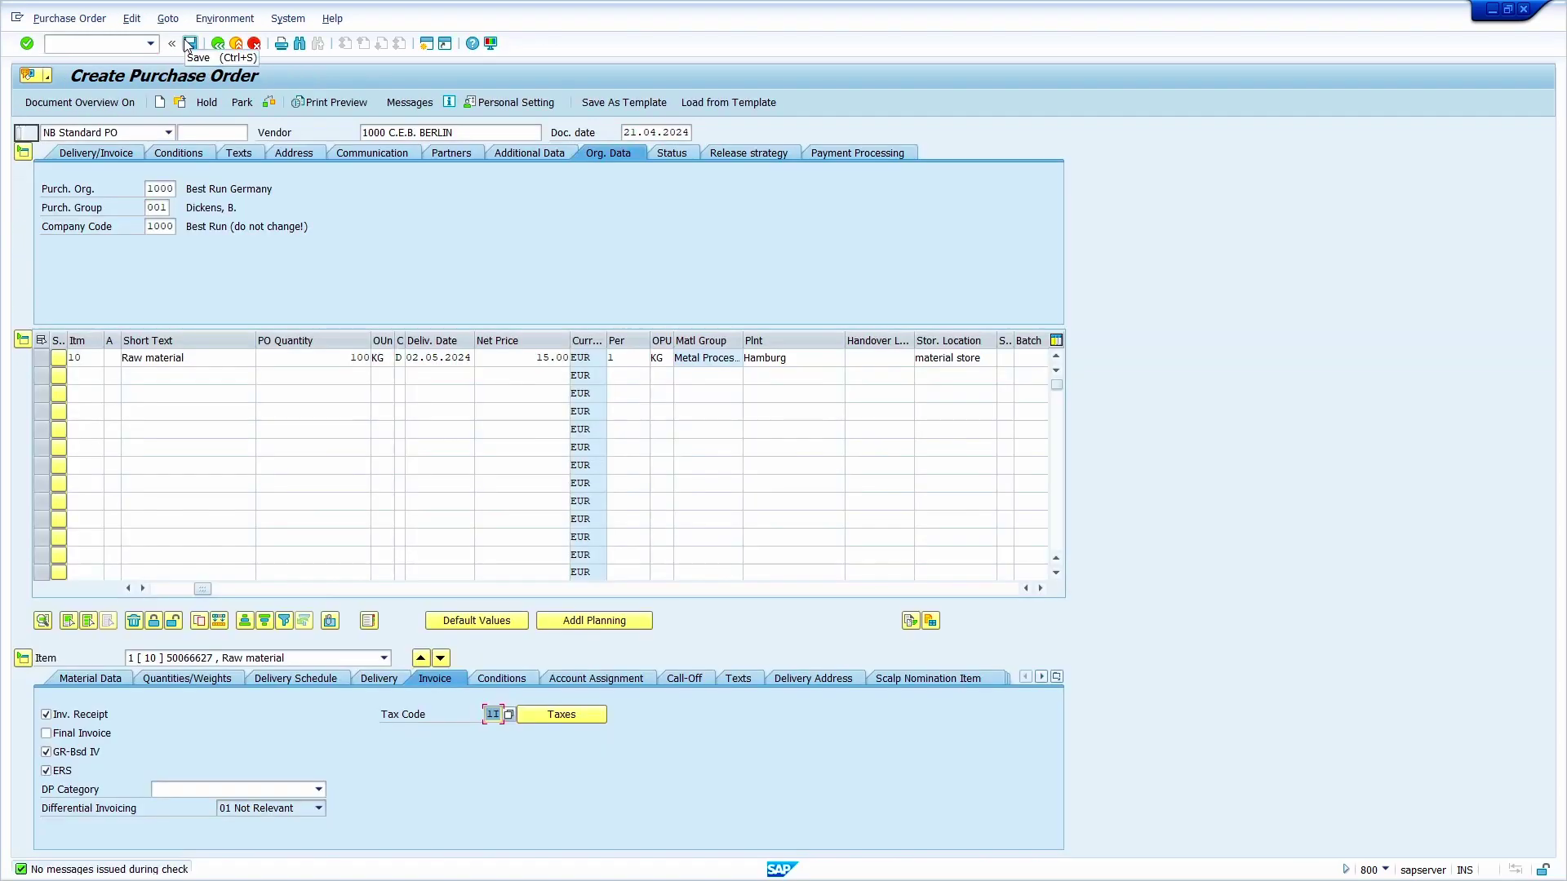
- Save the purchase order for 100 KG of the second raw material and open that material for change with transaction MM02
click(189, 43)
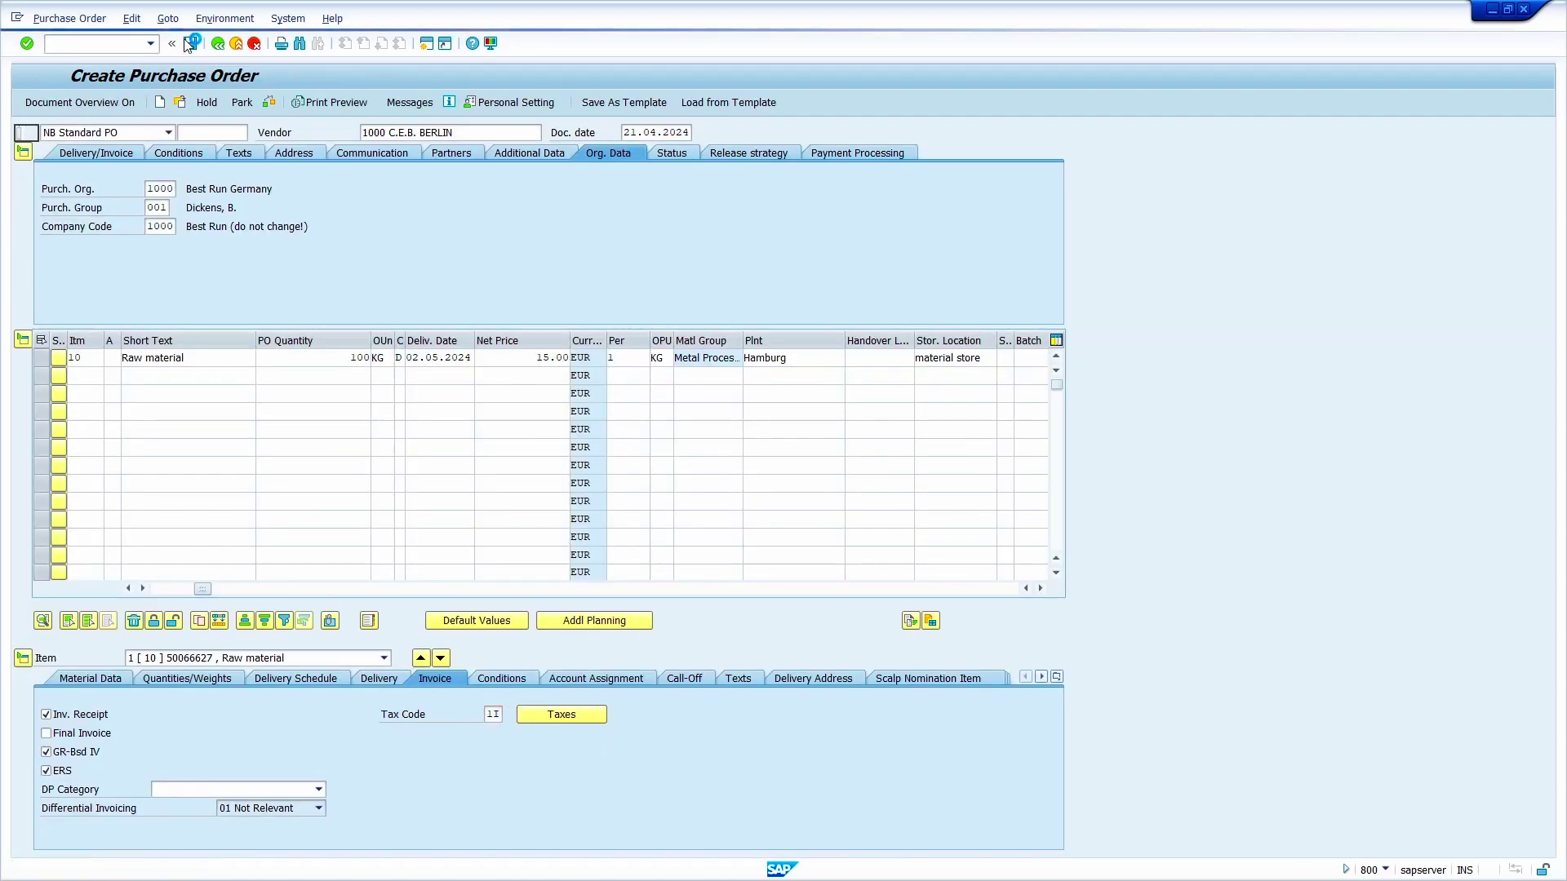
click(111, 44)
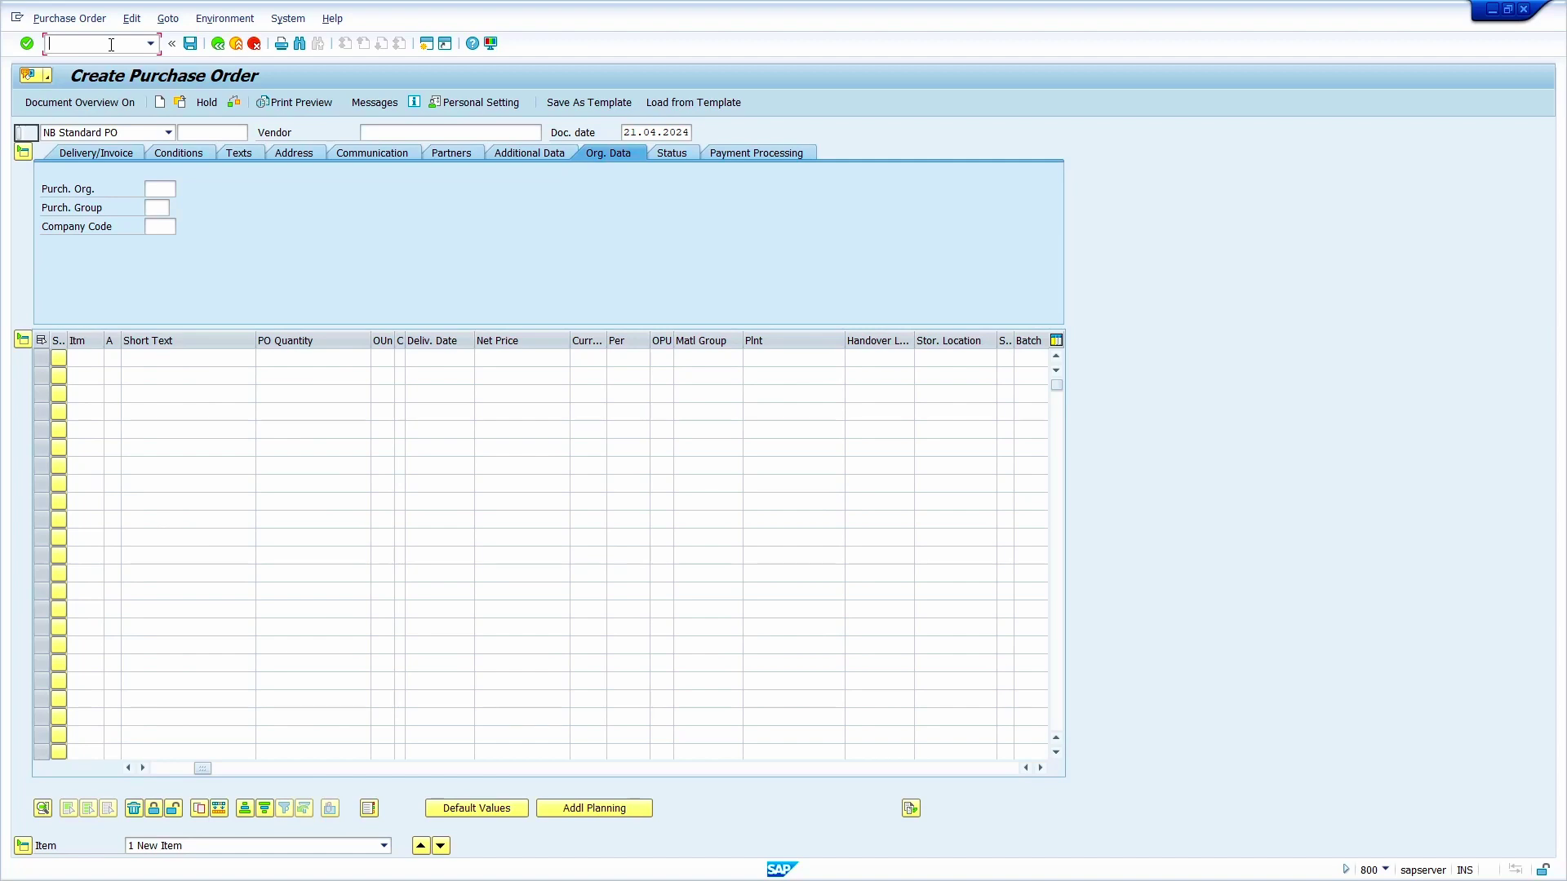
text(/nmm02)
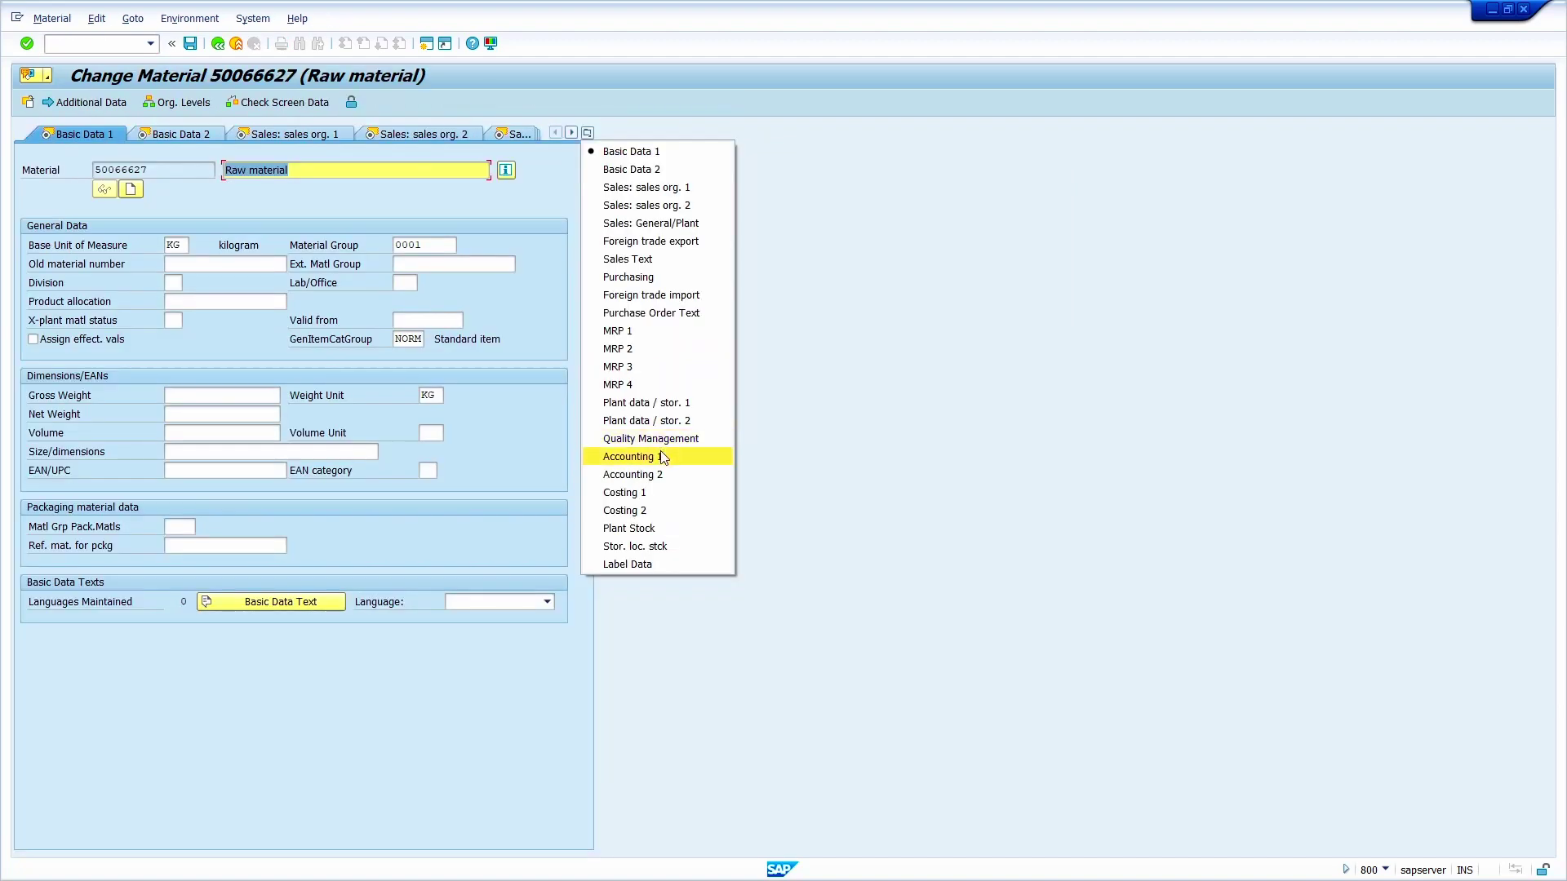
- Try to change the second material's valuation class to 3000 in the Accounting 1 view
click(666, 457)
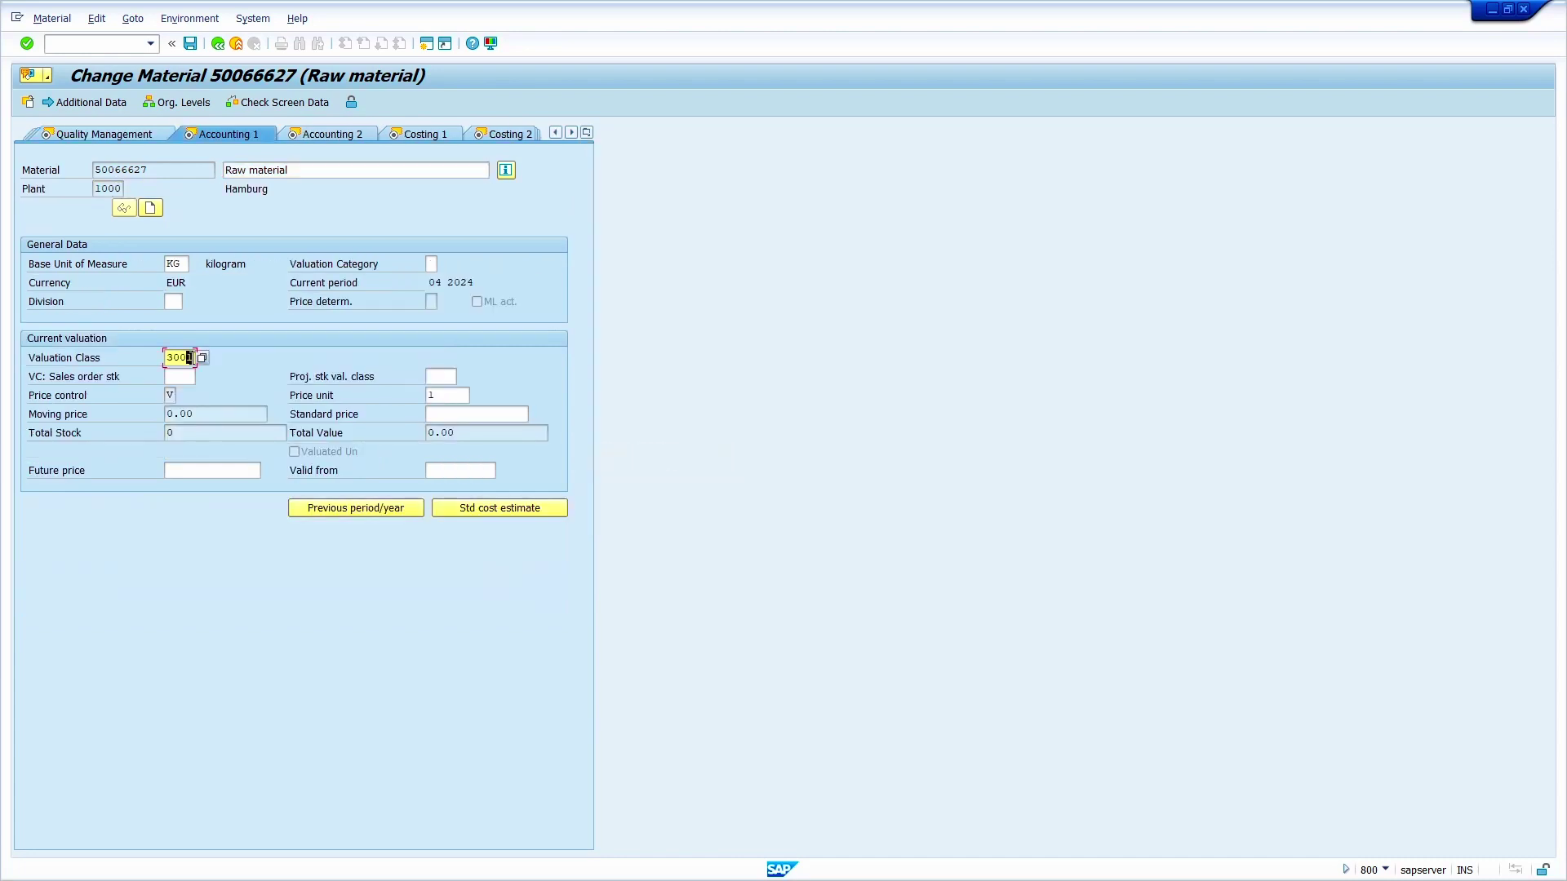
click(202, 359)
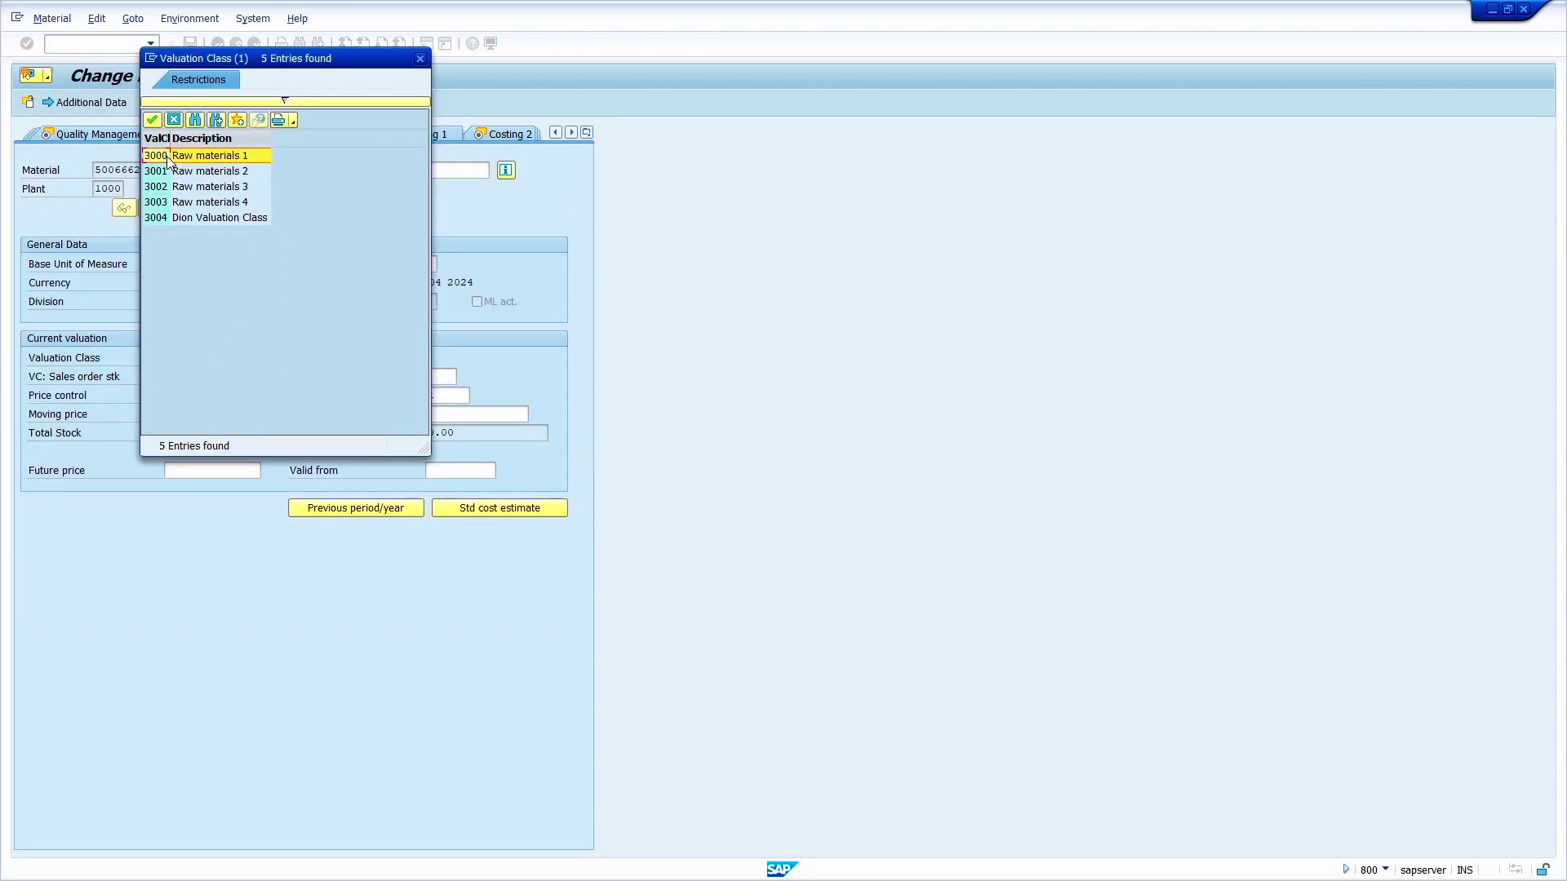
double_click(168, 156)
text(3001)
key(Return)
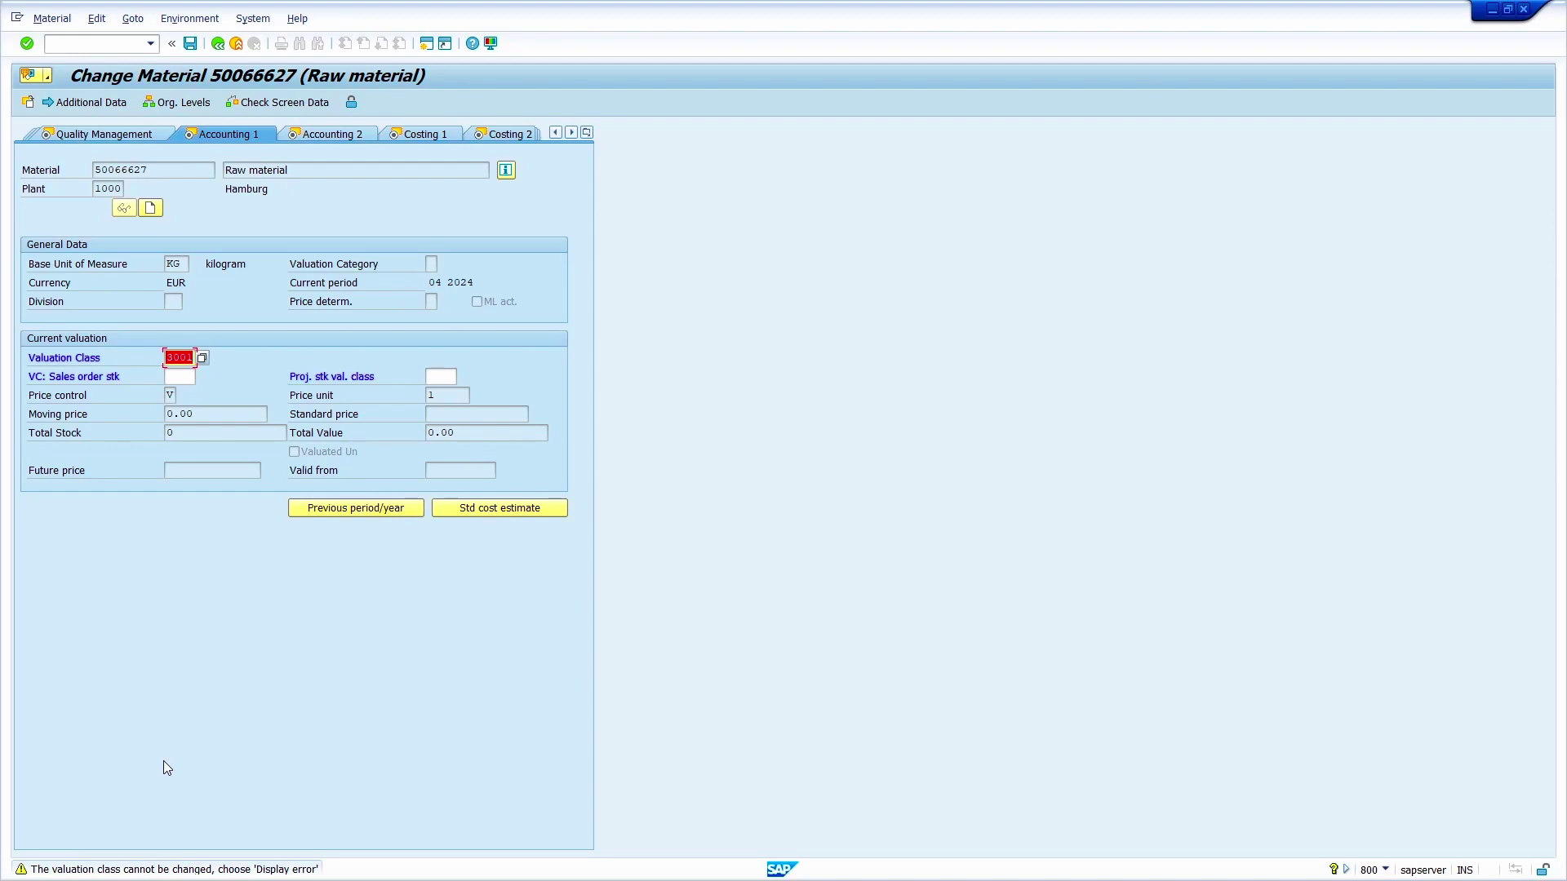
- Acknowledge the warning and display the errors for the valuation class change
key(Return)
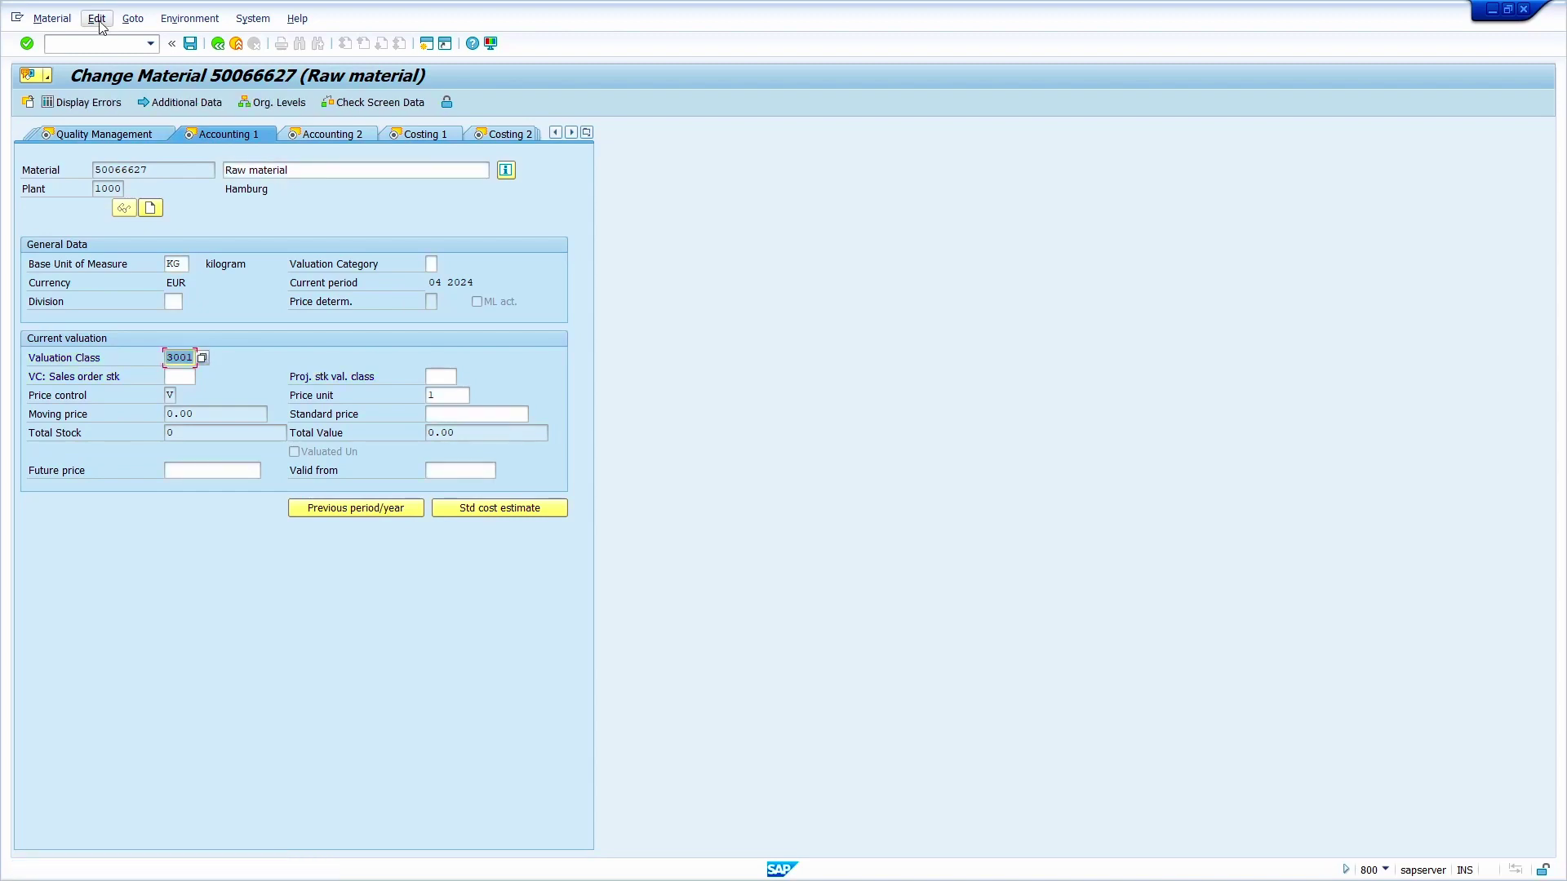
click(96, 18)
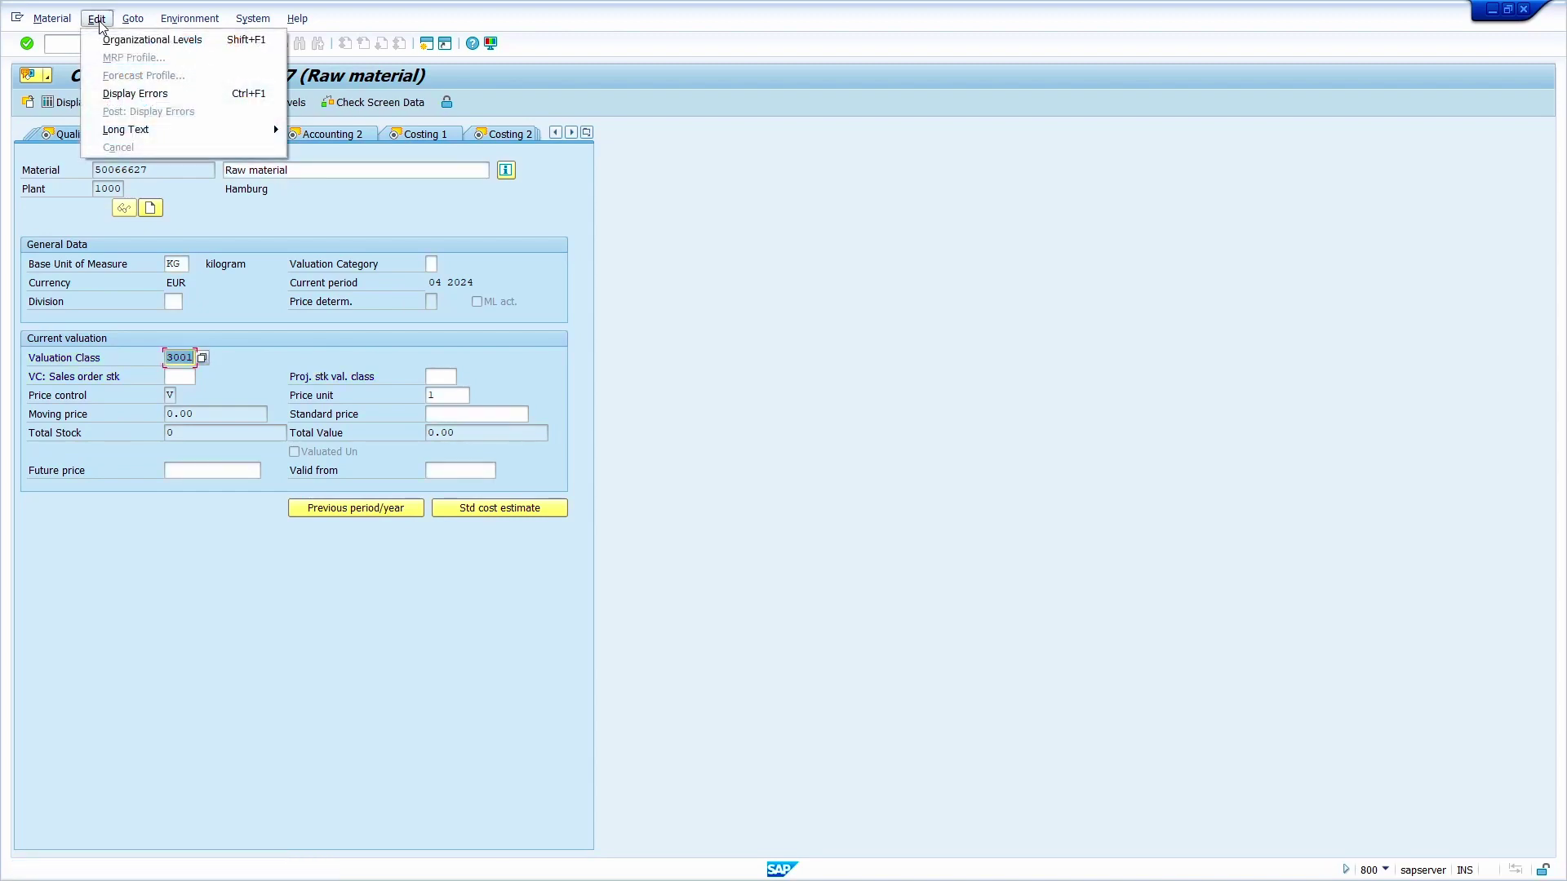
click(136, 96)
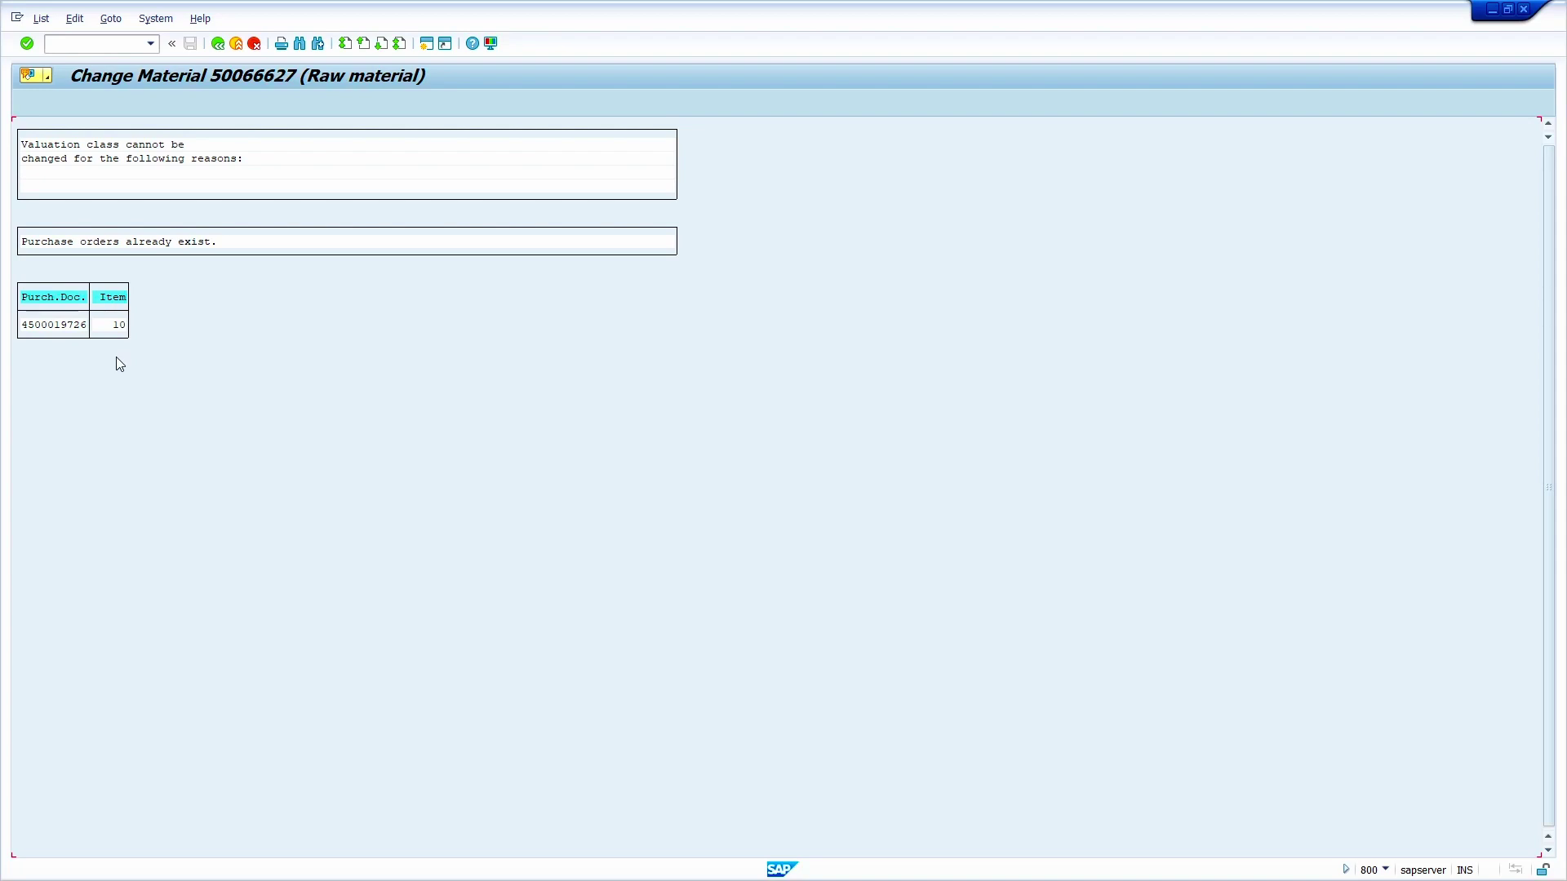
- Open the purchase order that blocks the valuation class change for editing with transaction ME22N
click(105, 46)
text(/nme22n)
key(Return)
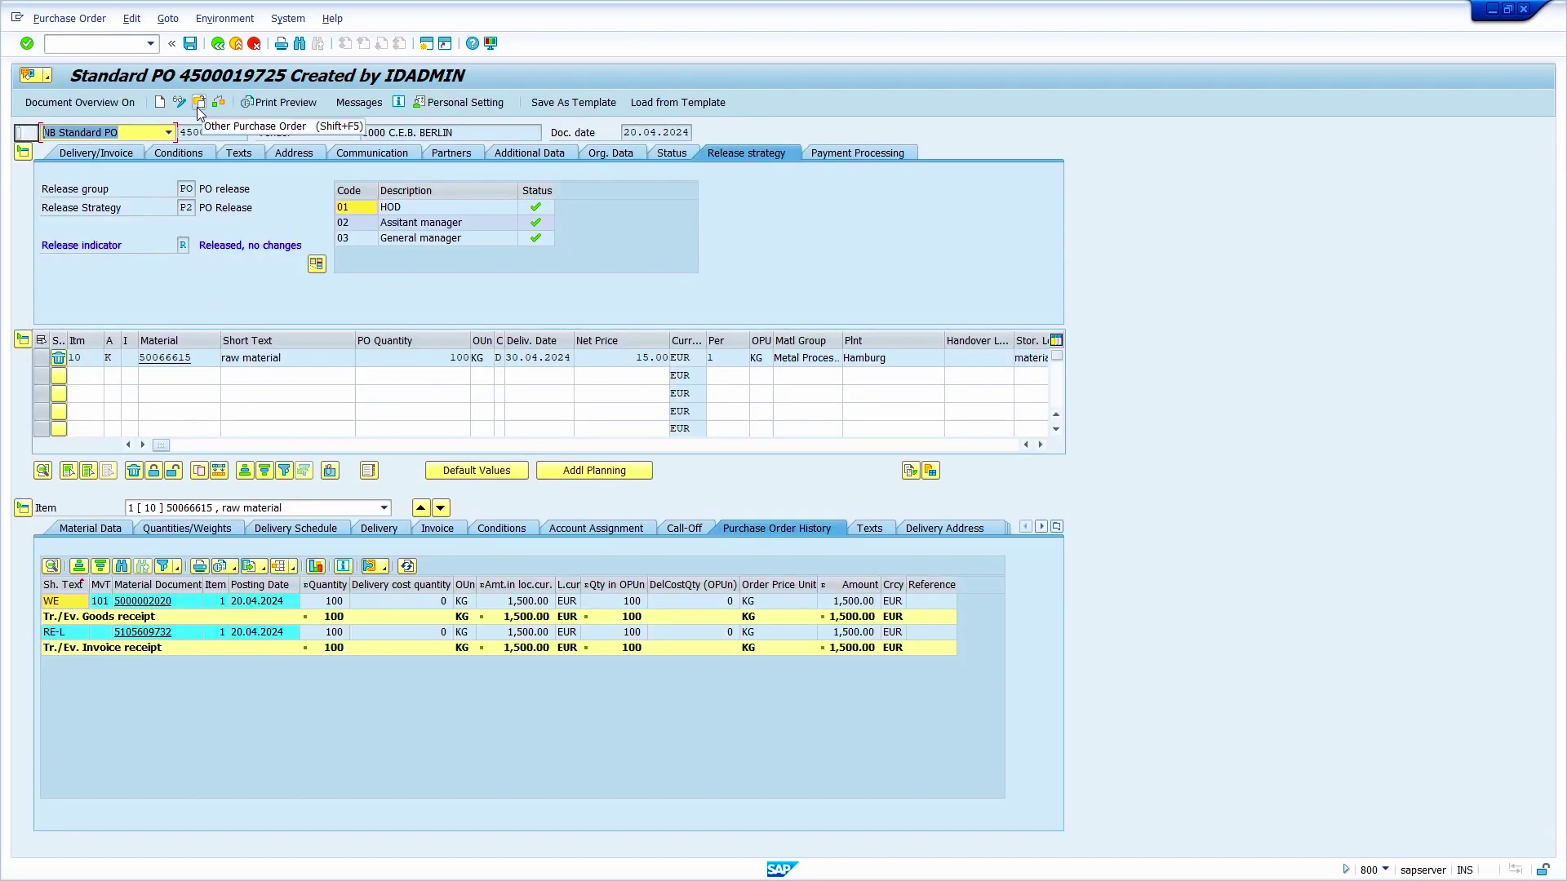
click(198, 103)
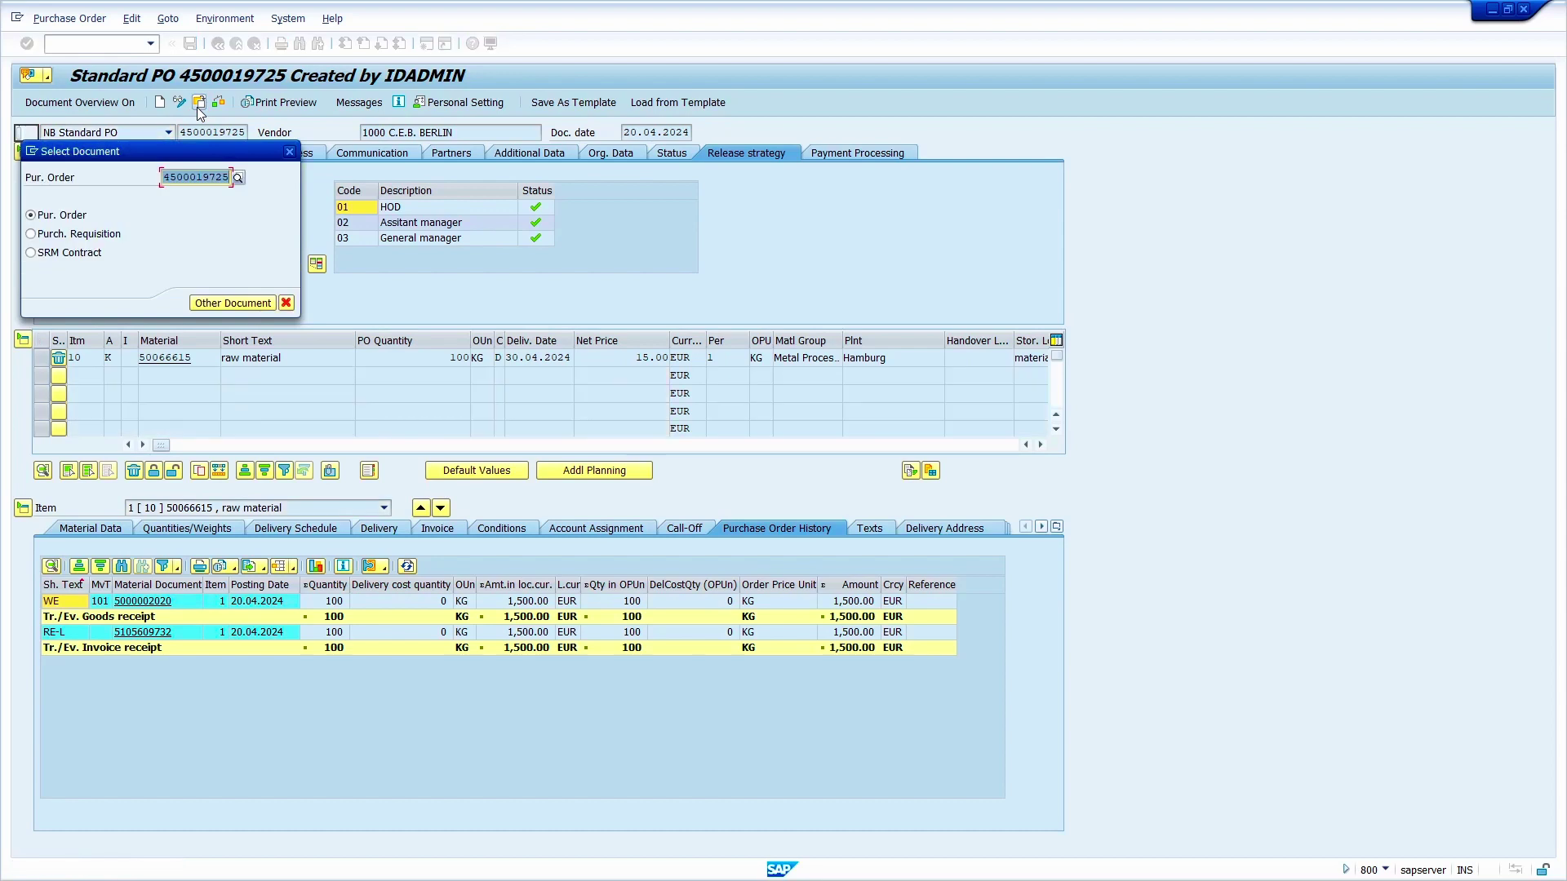
key(super+v)
click(360, 315)
click(208, 305)
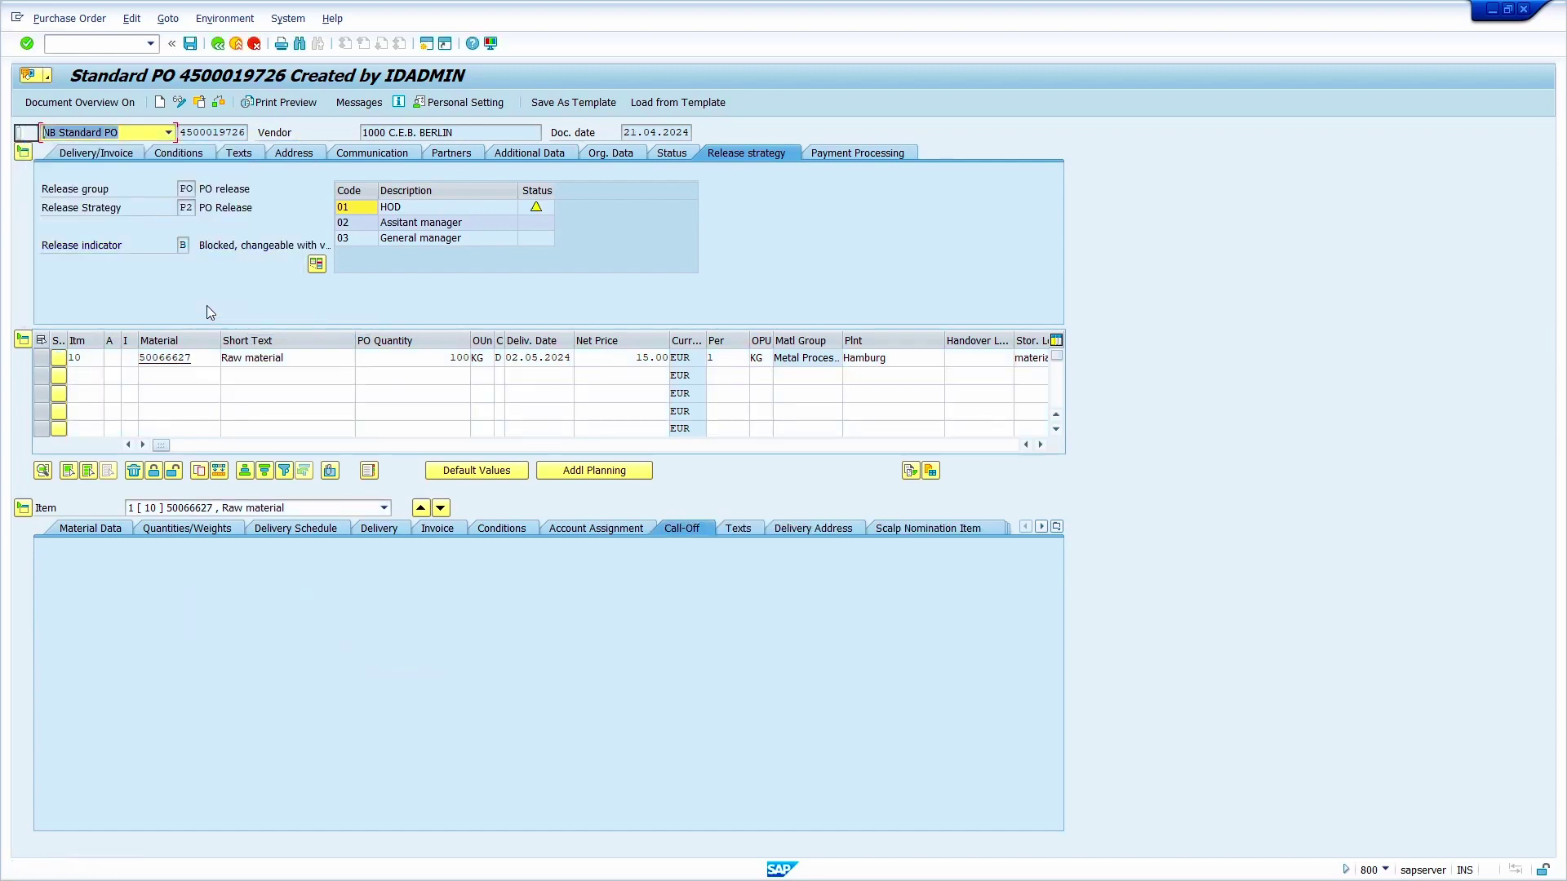
- Delete item 10, the 100 KG raw material line, from the purchase order and save the order
click(40, 358)
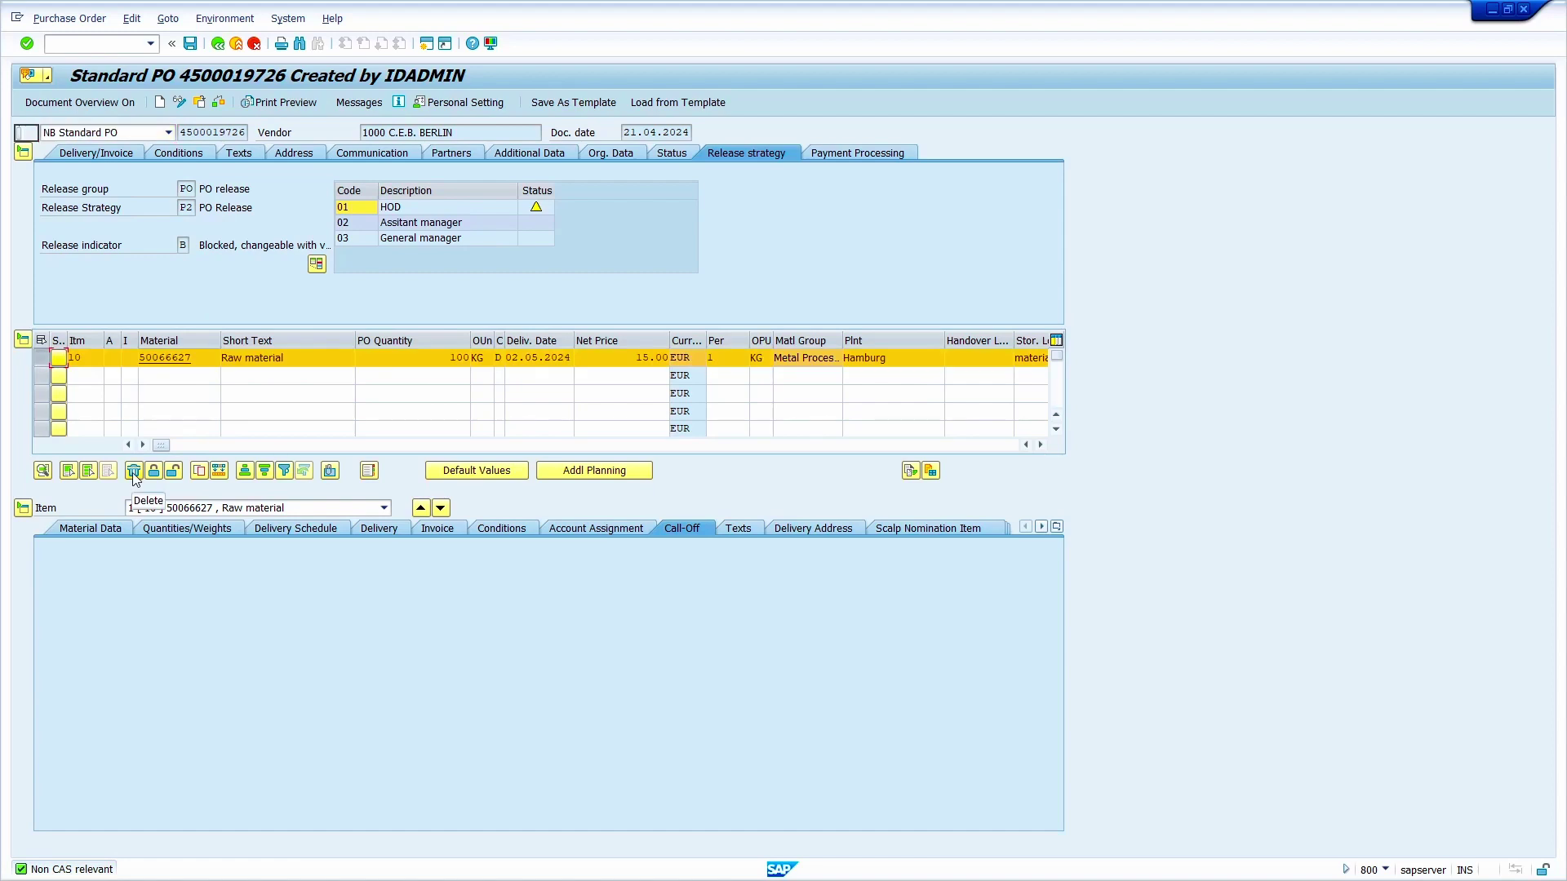
click(133, 472)
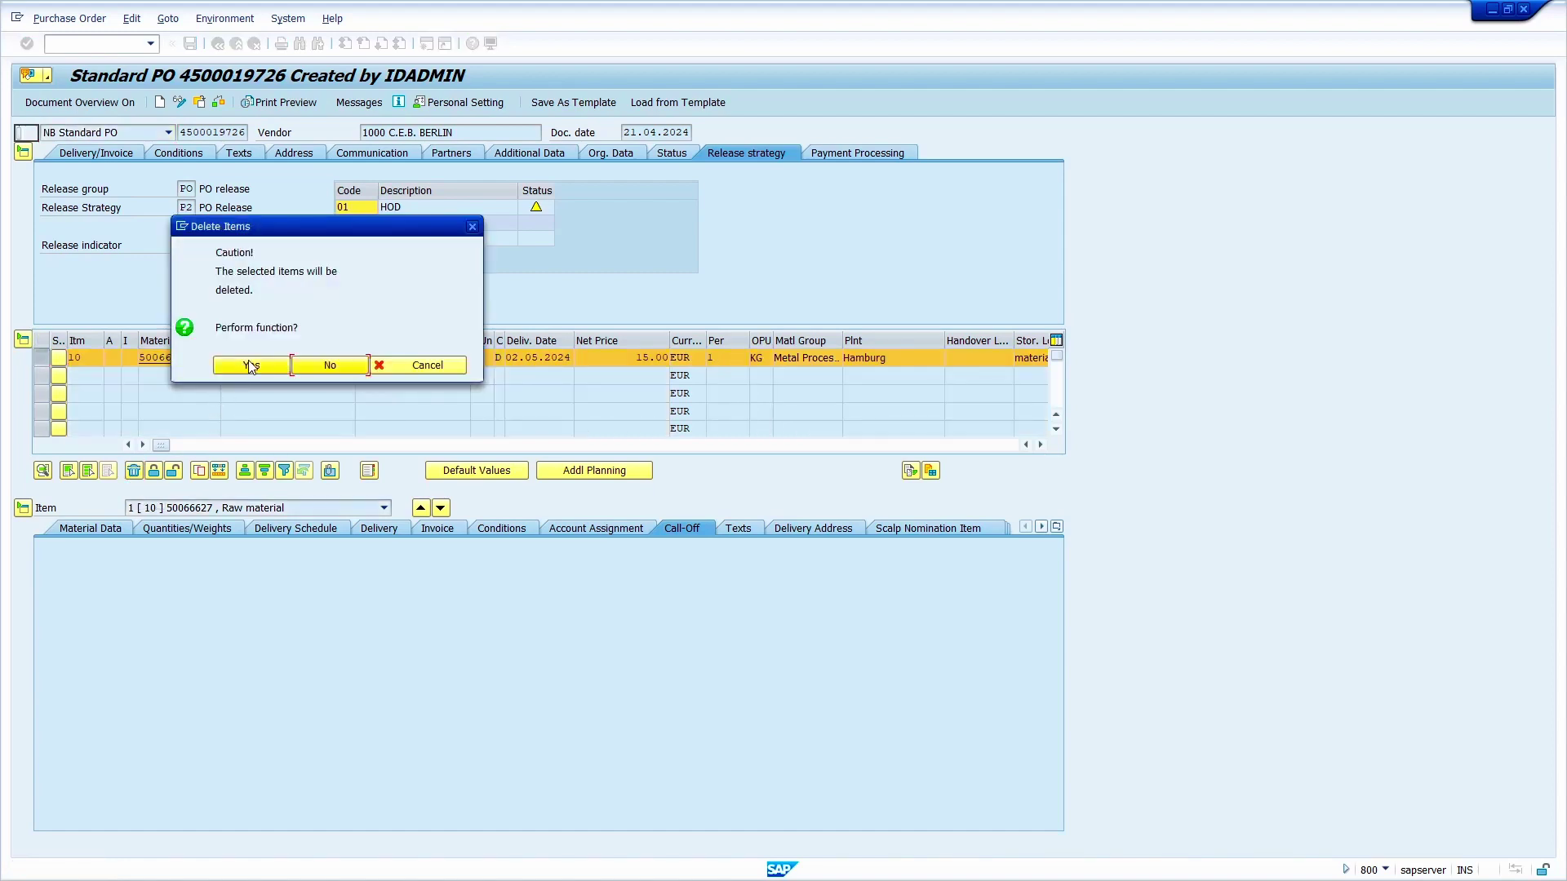
click(250, 366)
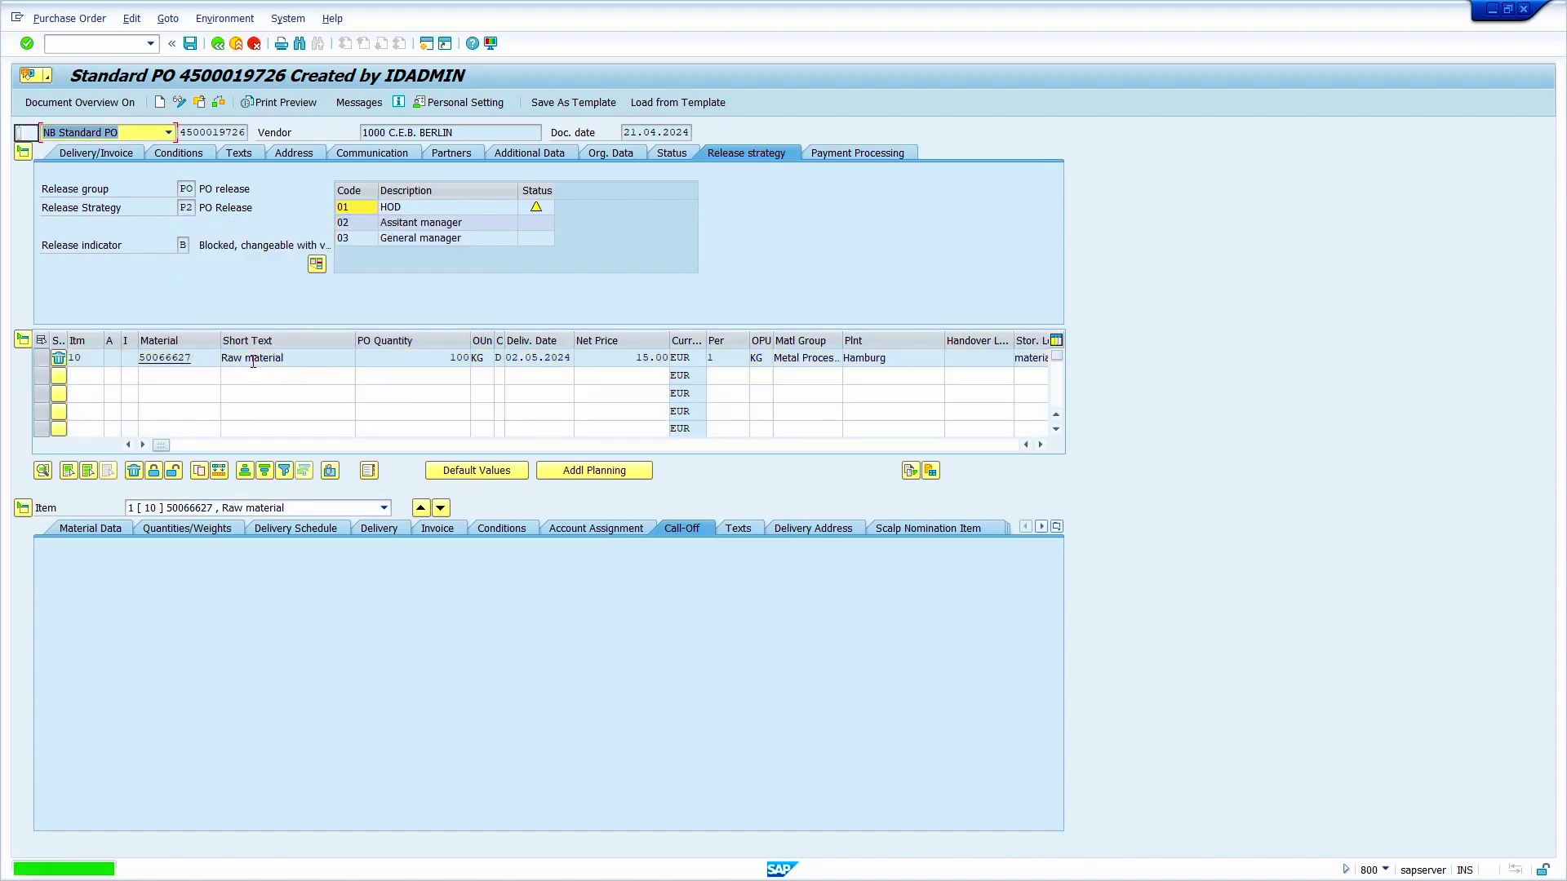
click(190, 45)
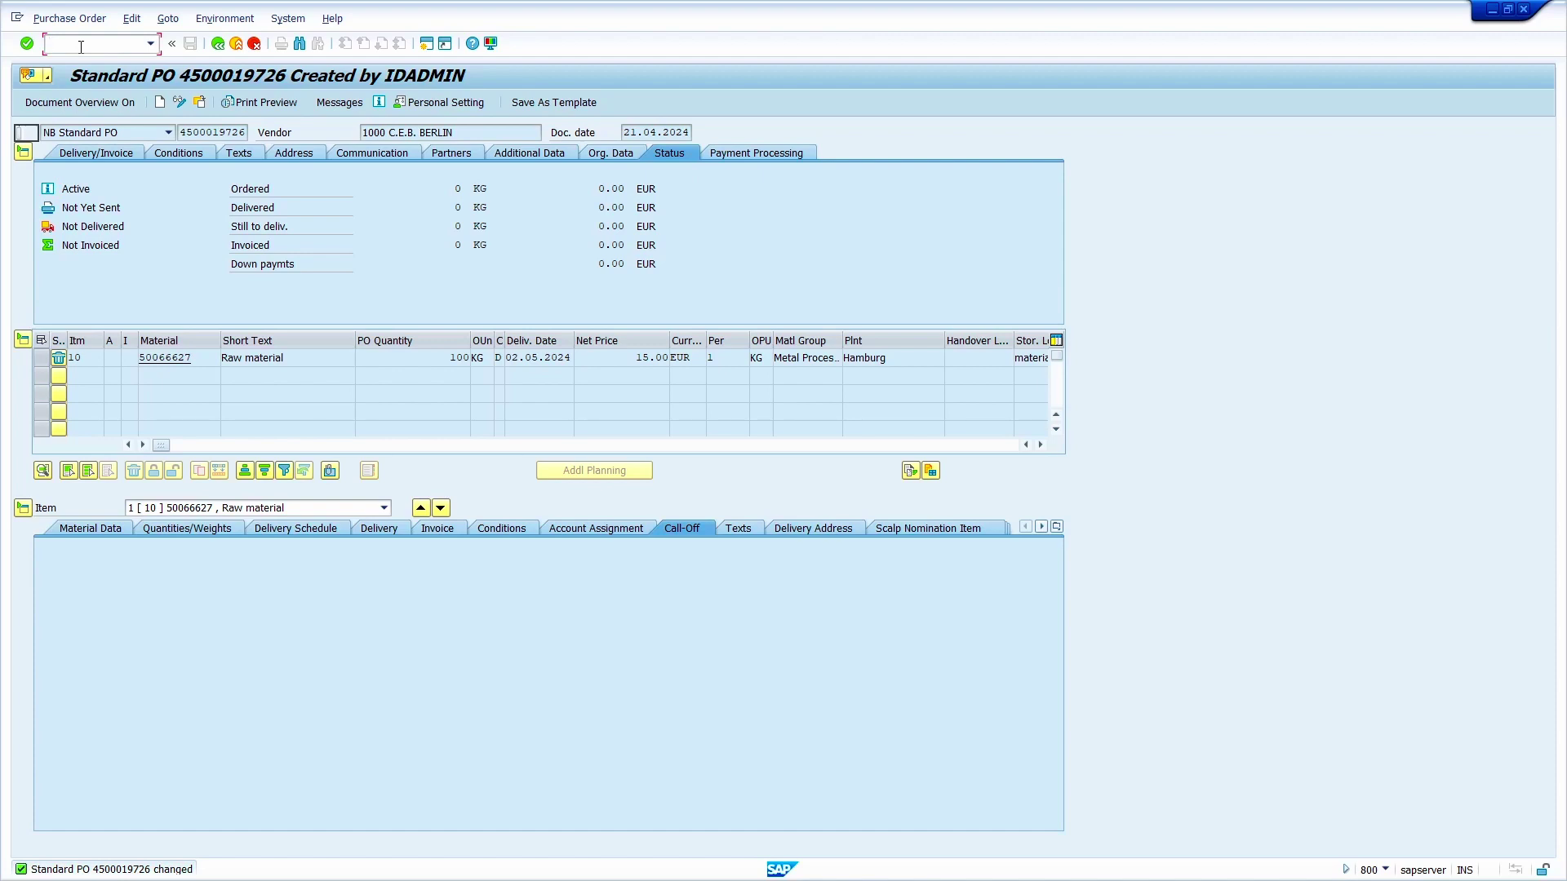
- Open the Accounting 1 view of material 50066627 for plant 1000 with transaction MM02
text(nmm02)
key(Return)
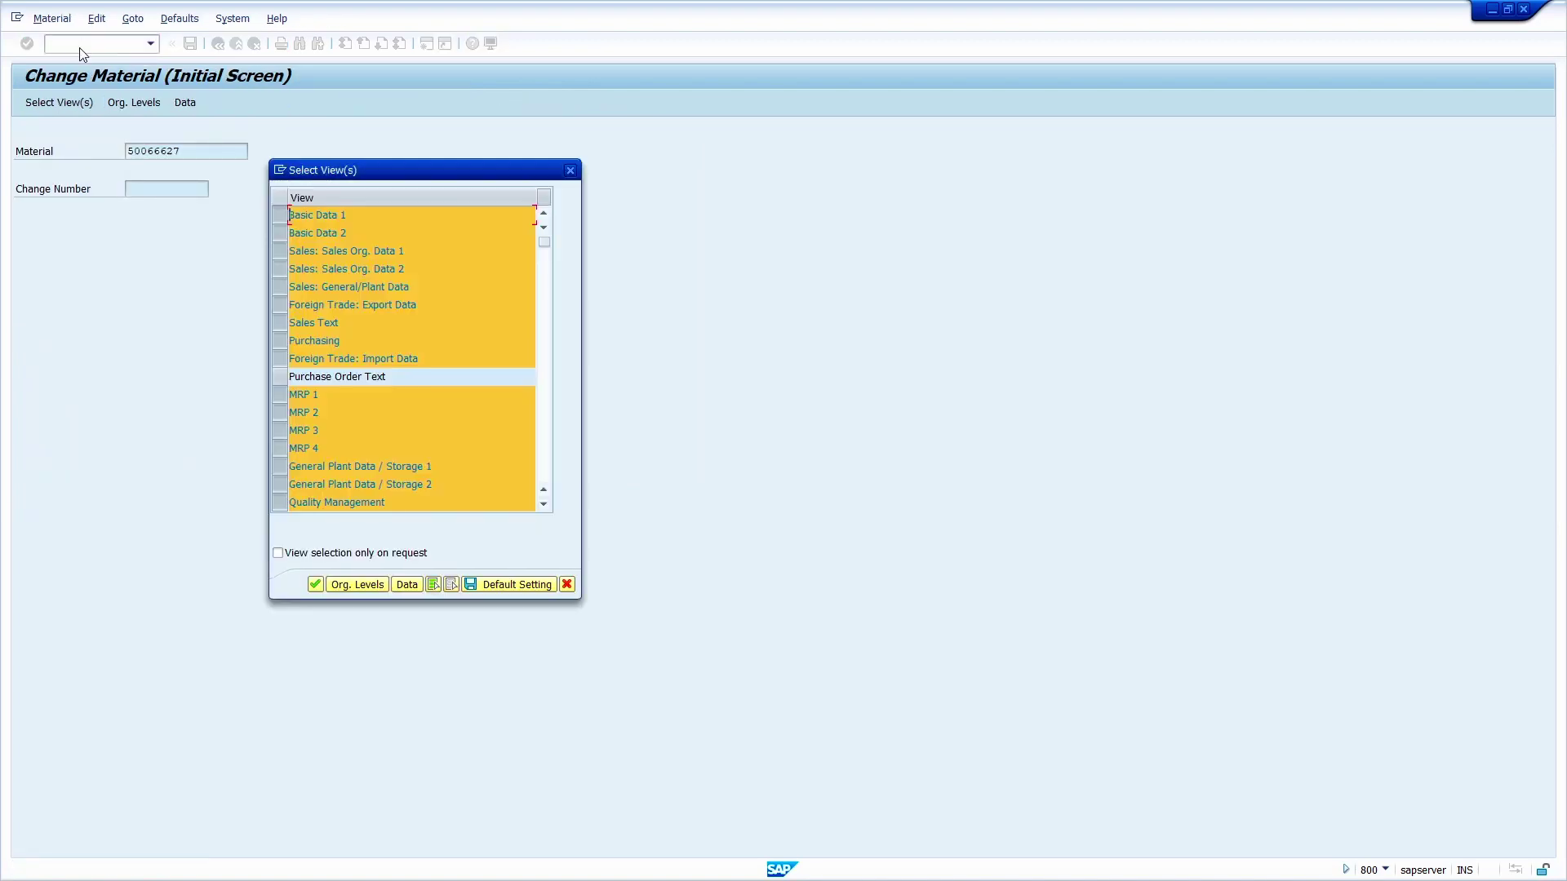
click(451, 584)
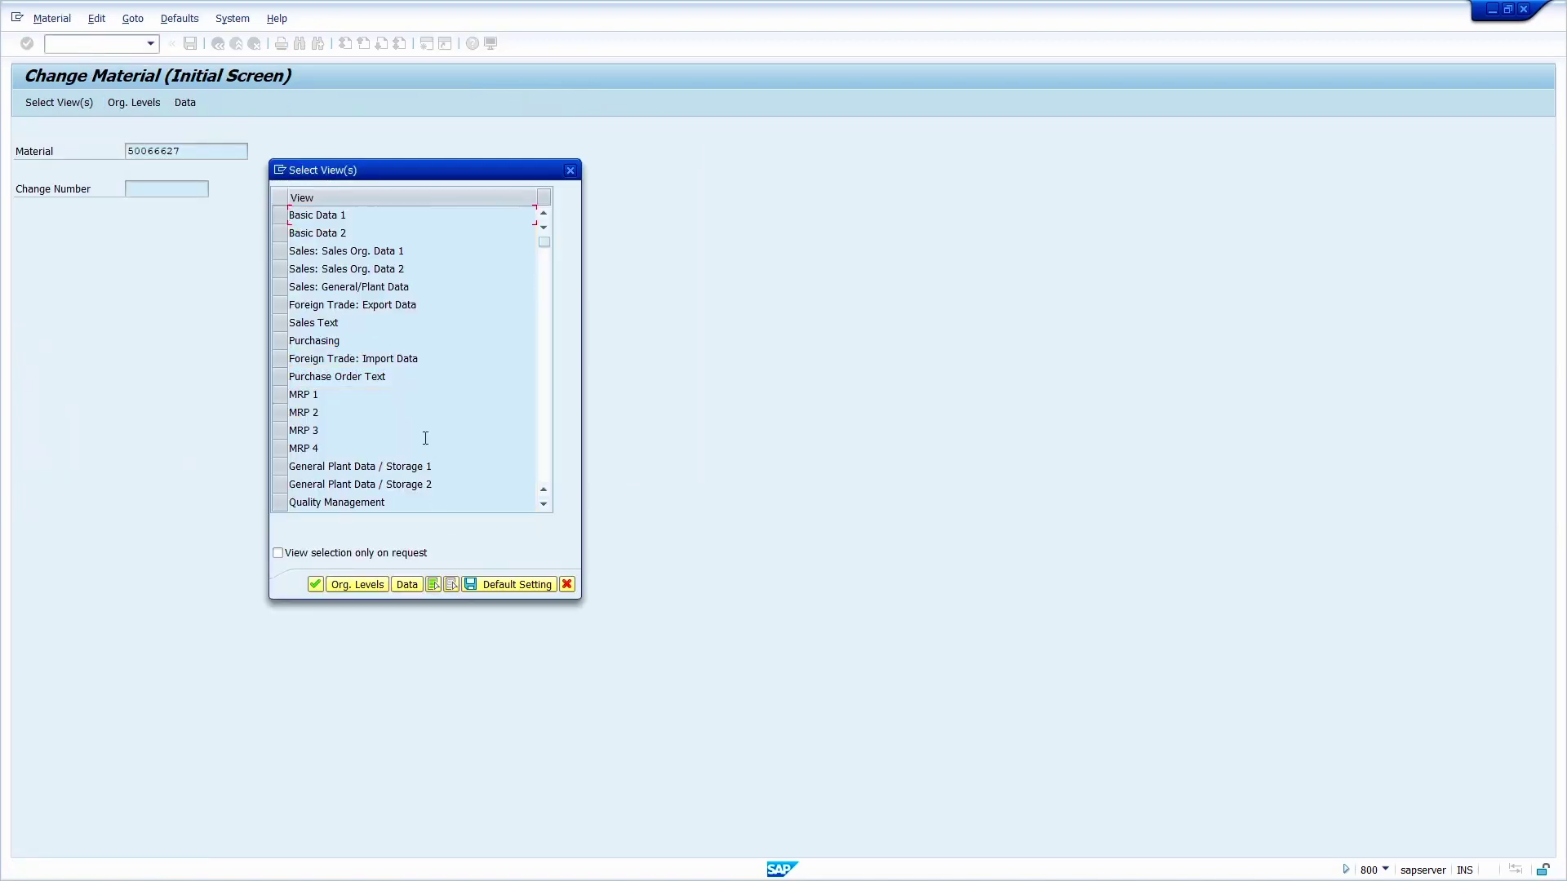
scroll(425, 439, down, 4)
click(278, 305)
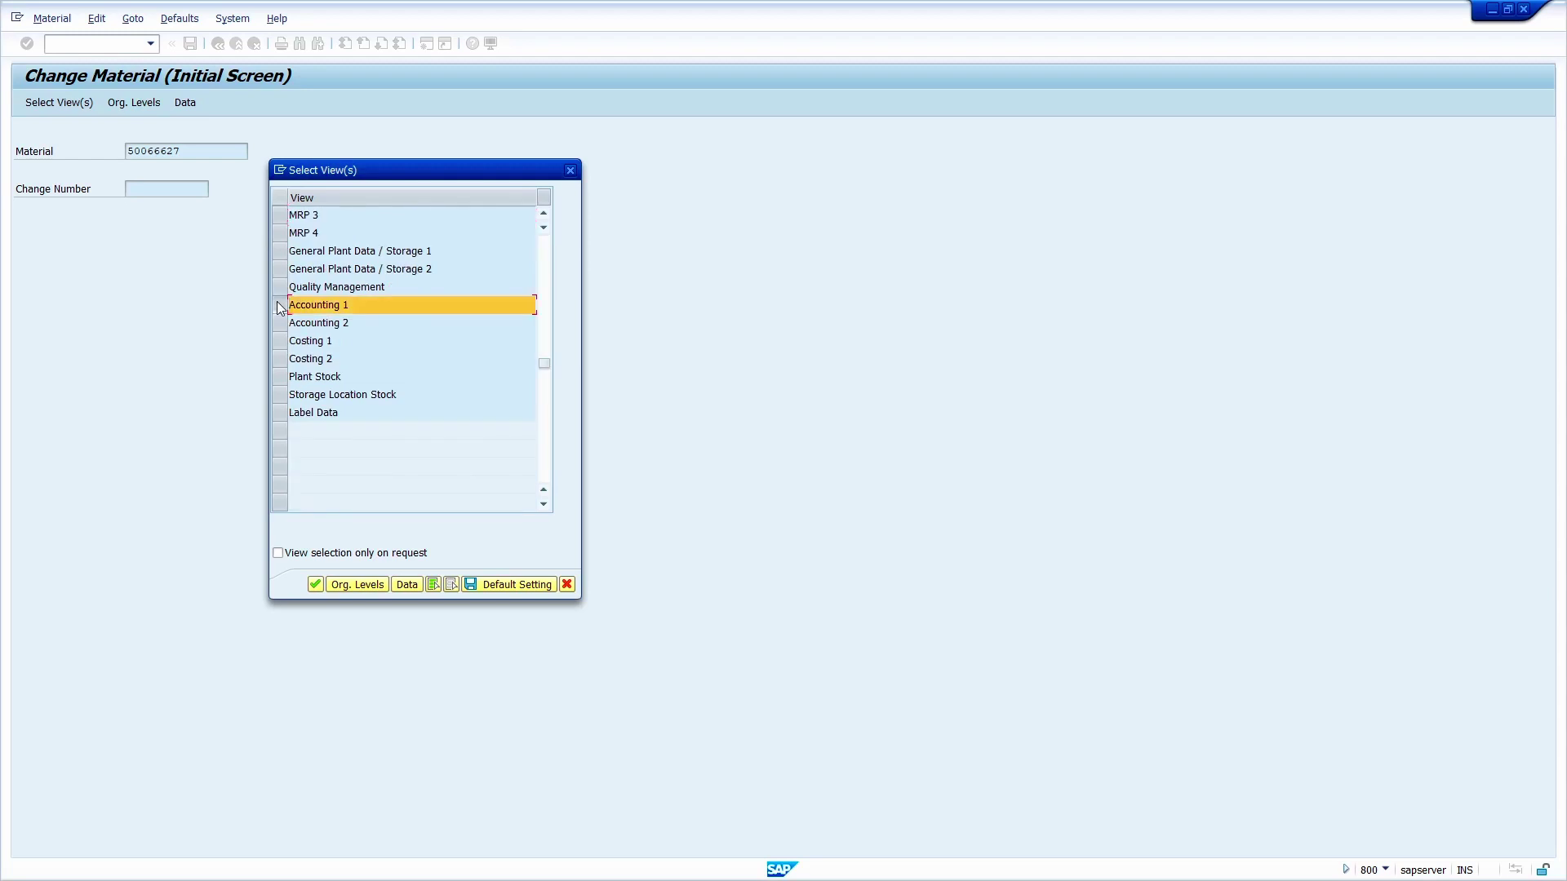
key(Return)
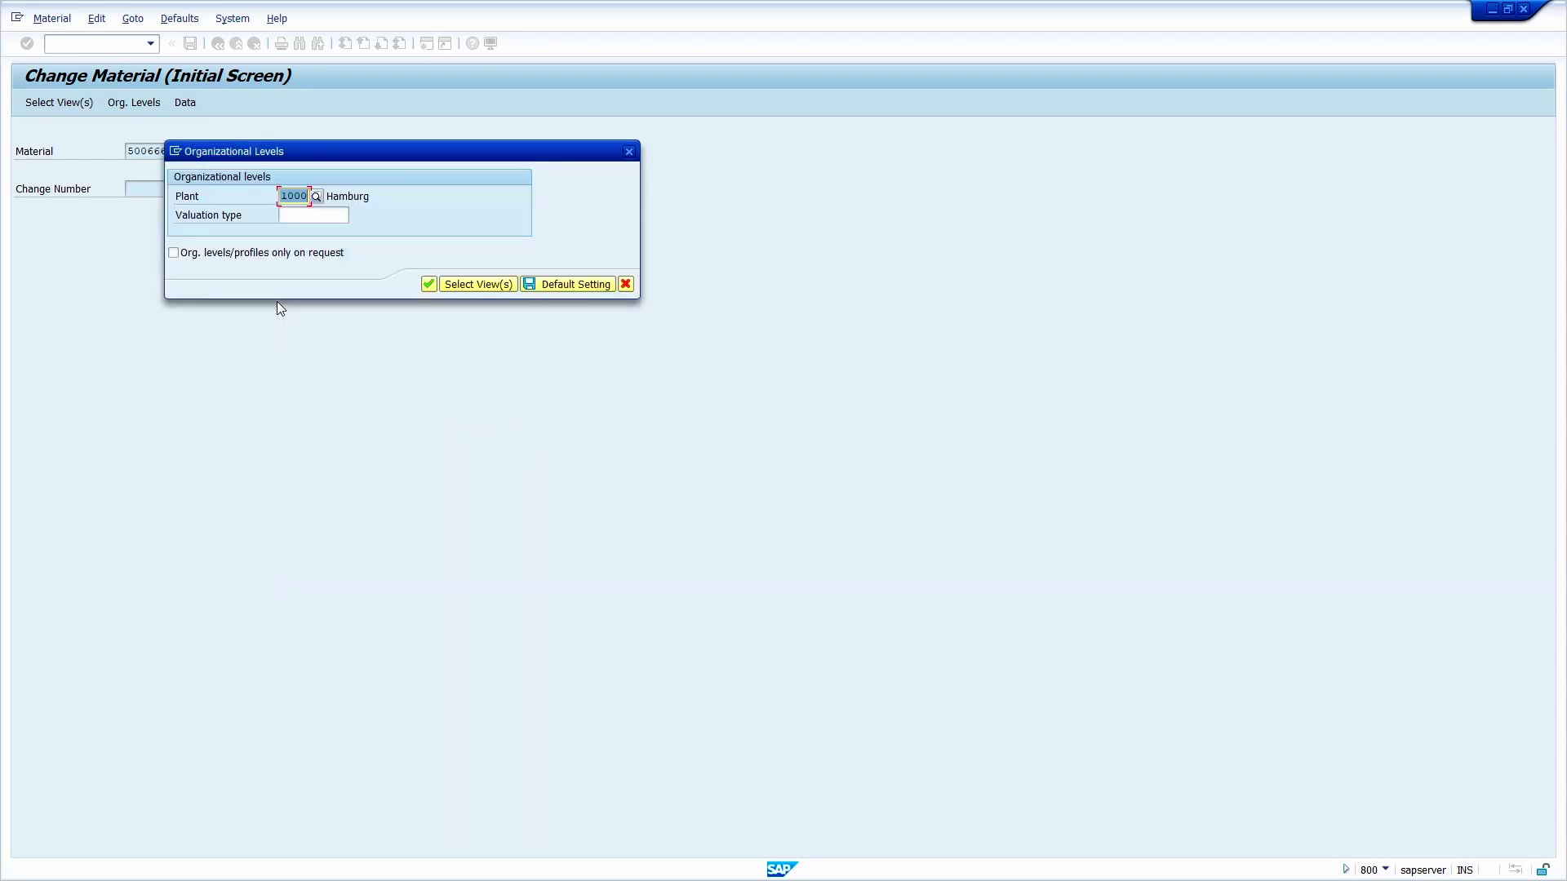
click(429, 284)
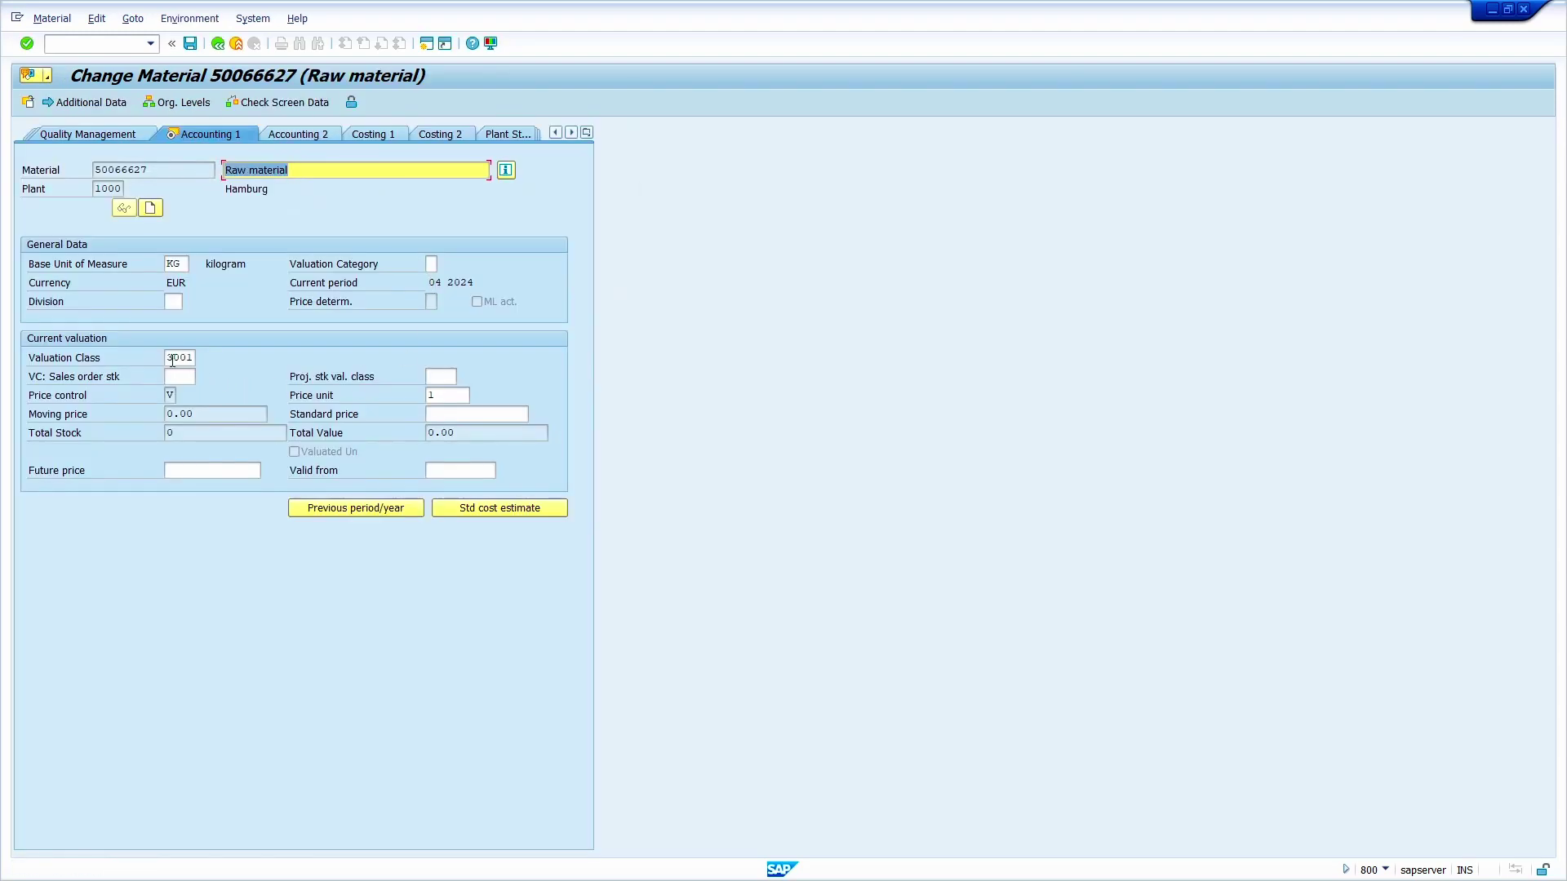
- Set the material's valuation class to 3000 (Raw materials 1) and save the material
click(179, 357)
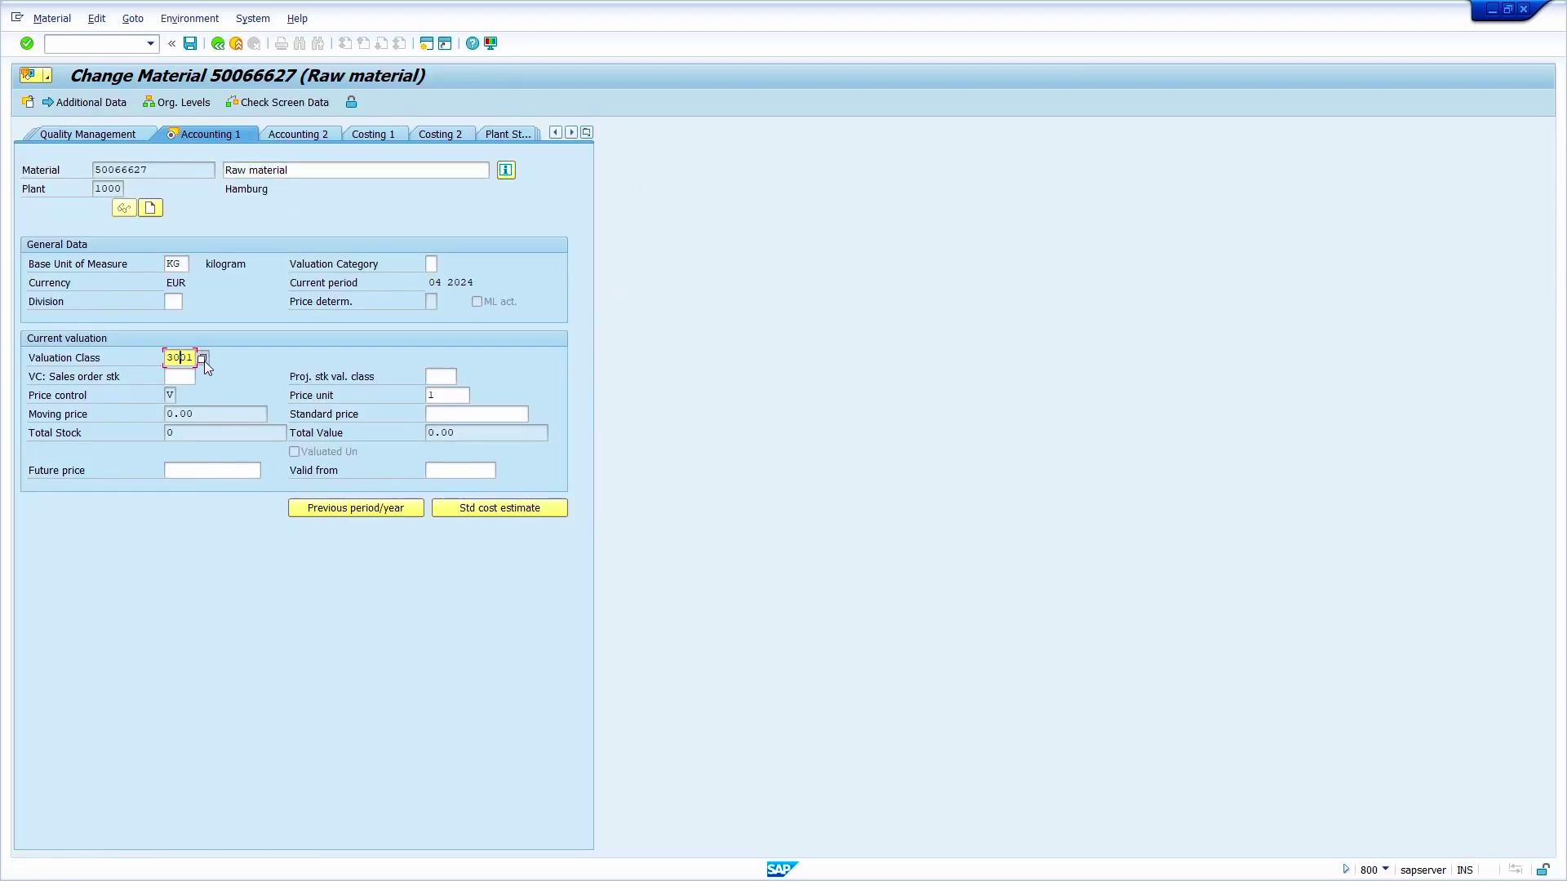
click(204, 359)
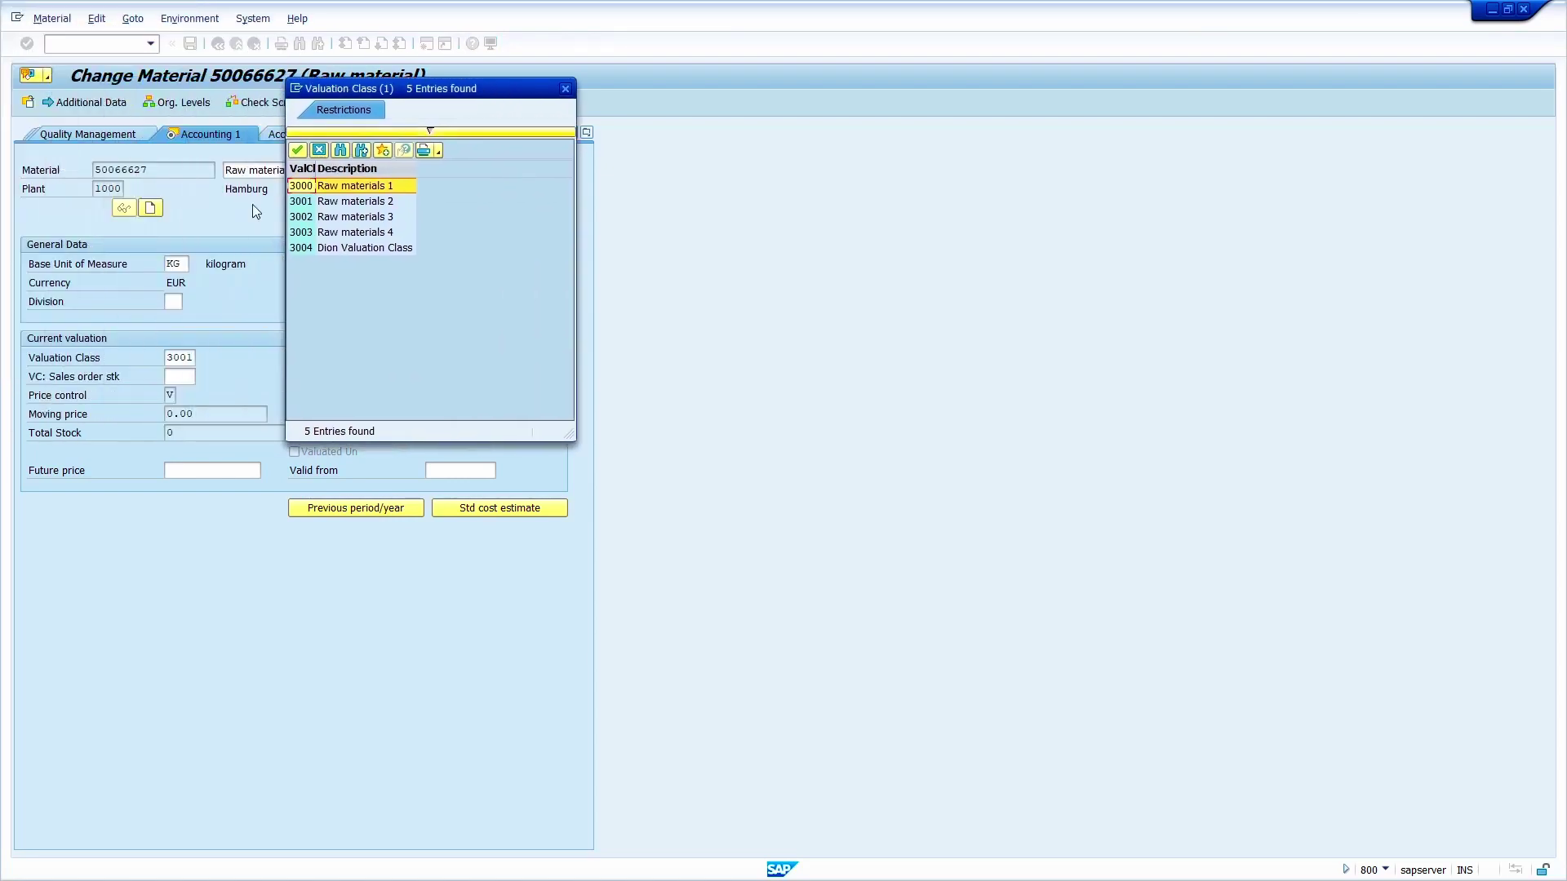
key(Escape)
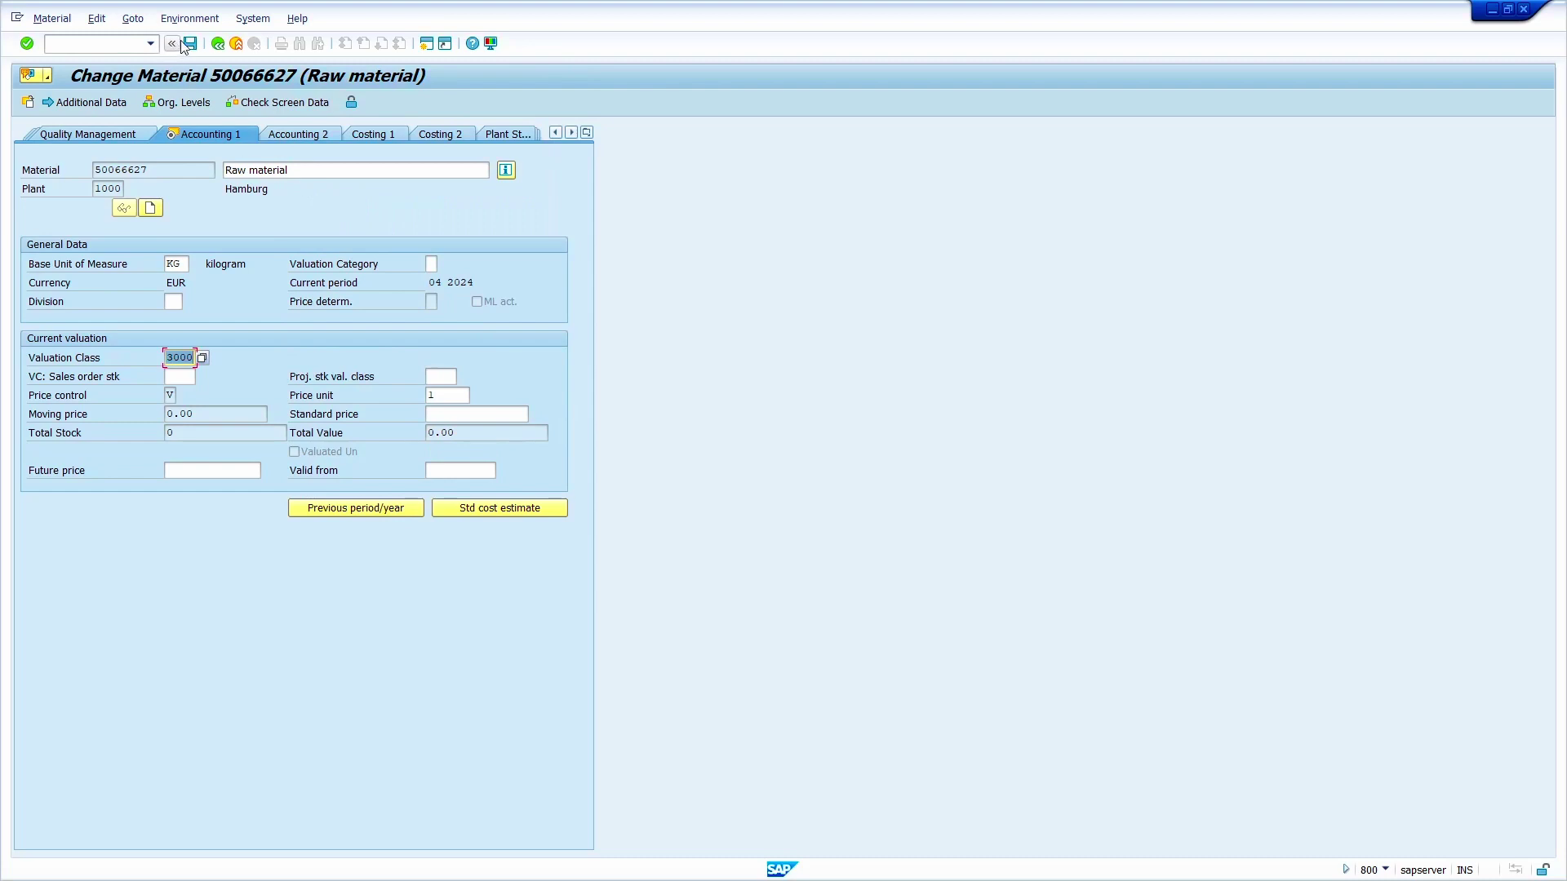
click(190, 45)
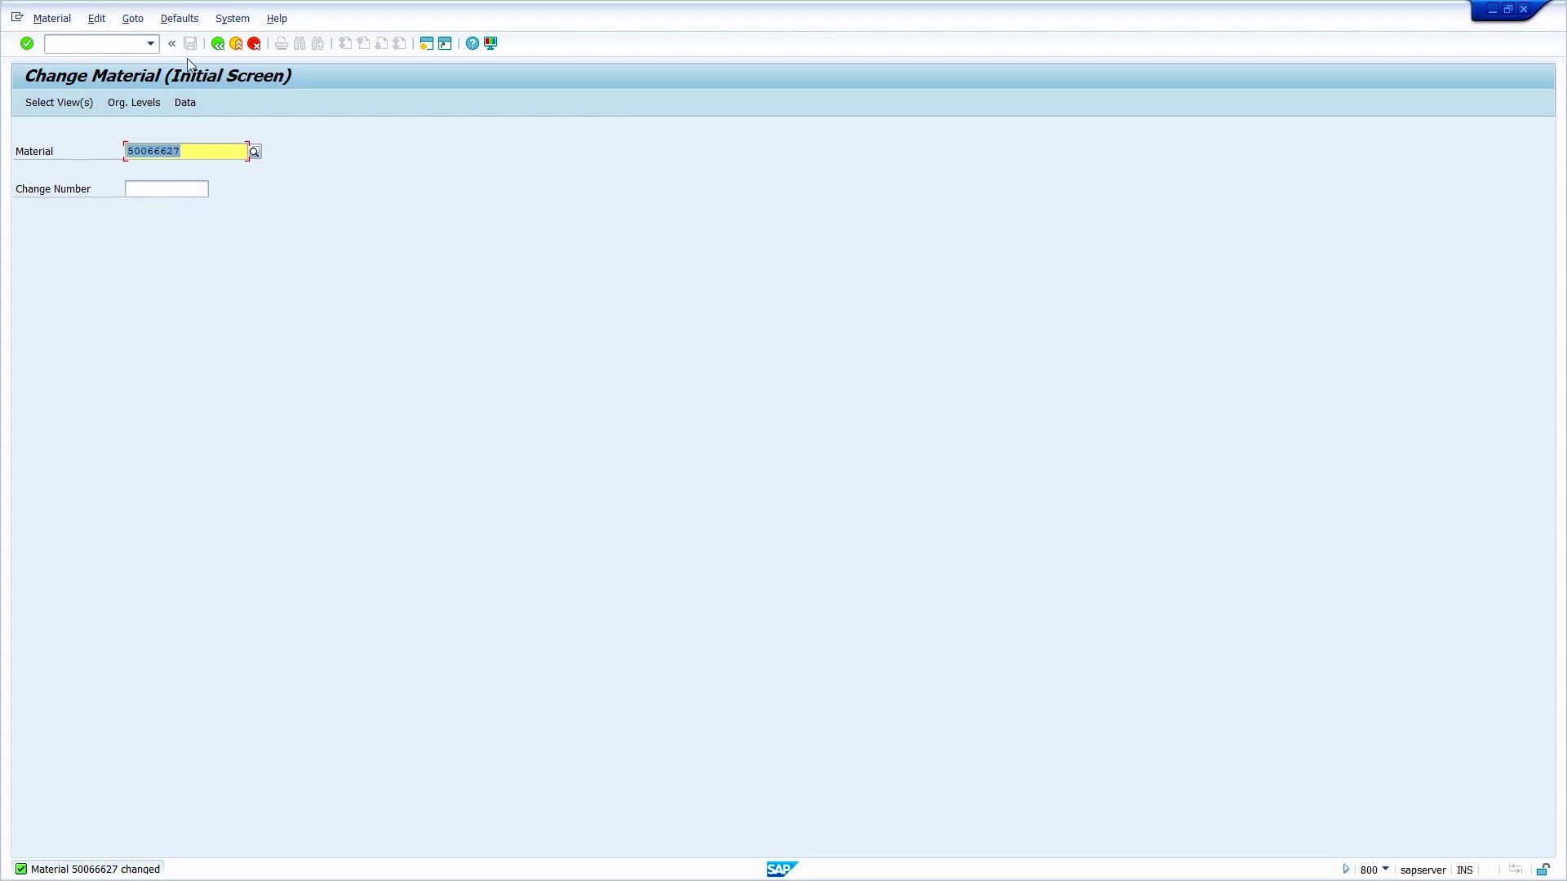
- Reopen only the Accounting 1 view of the saved material for plant 1000
key(Return)
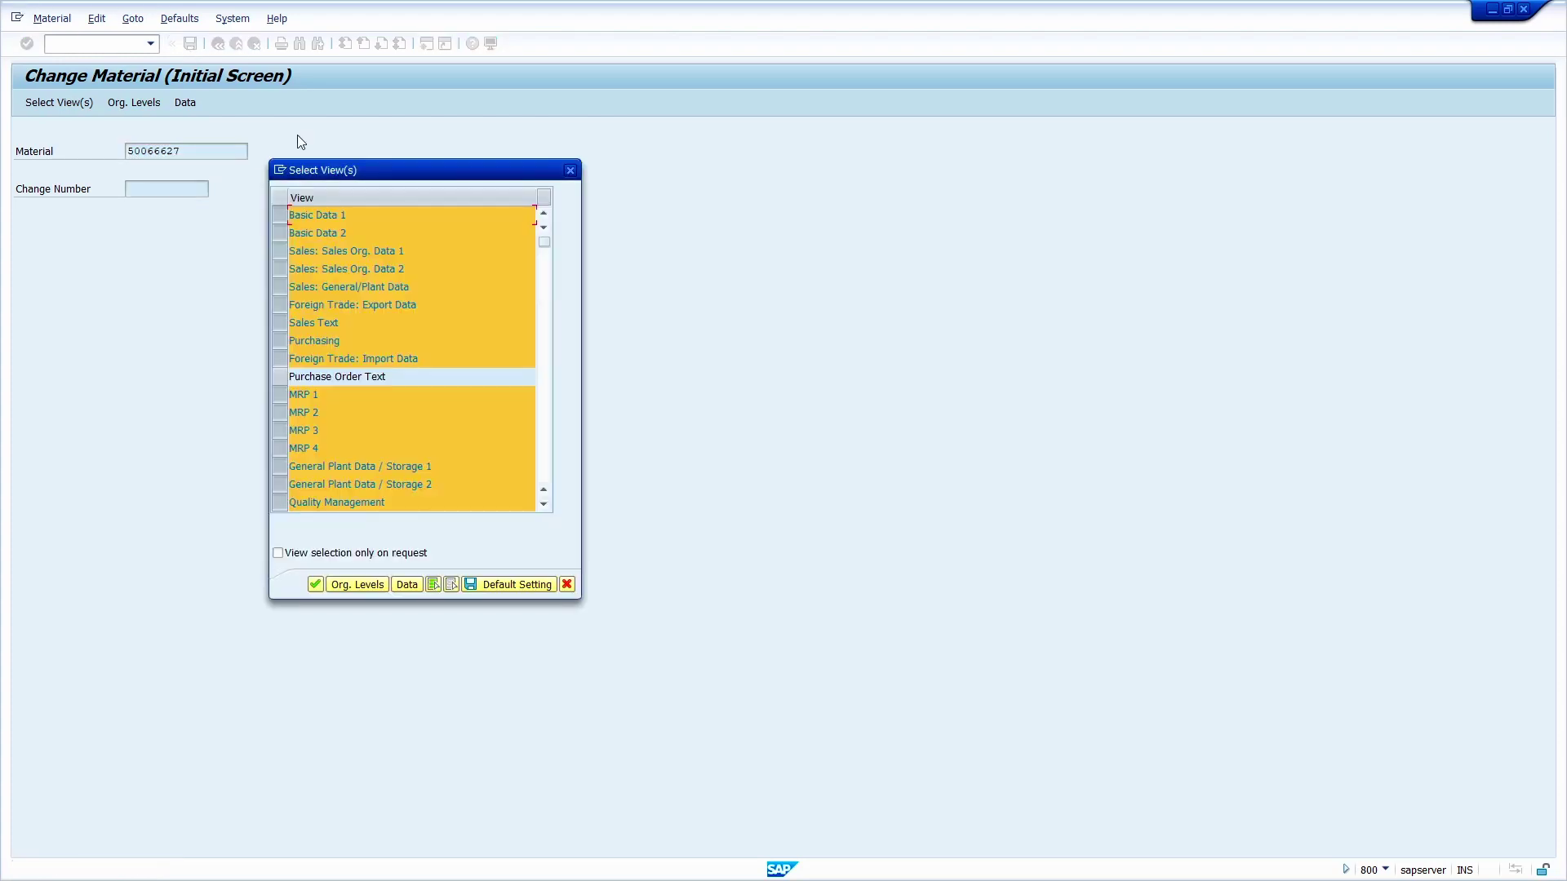
click(452, 588)
scroll(439, 402, down, 1)
scroll(439, 401, down, 1)
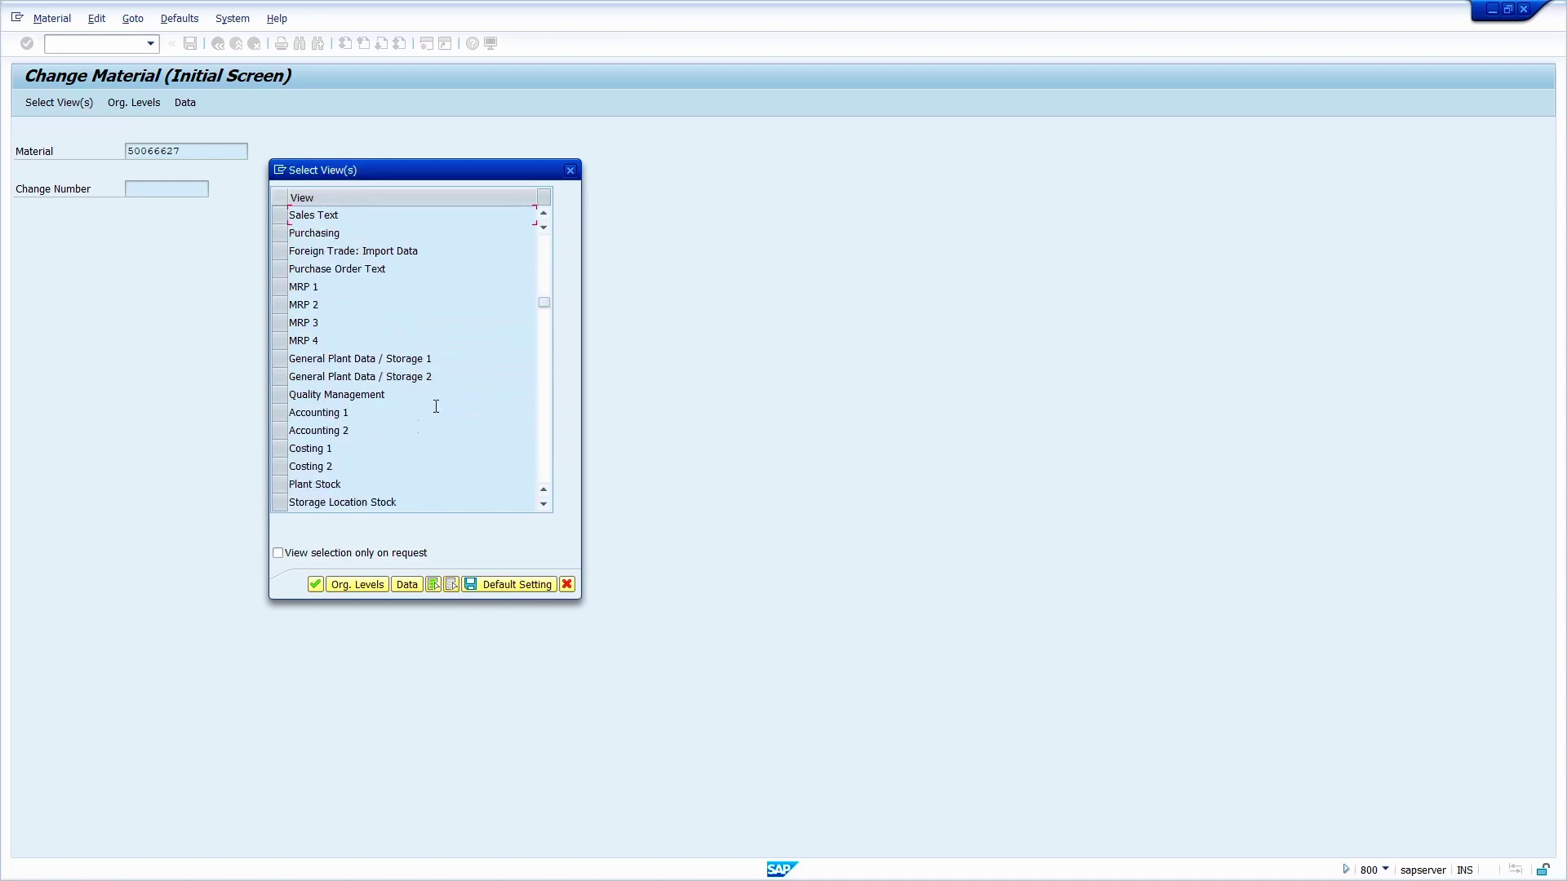
click(278, 412)
key(Return)
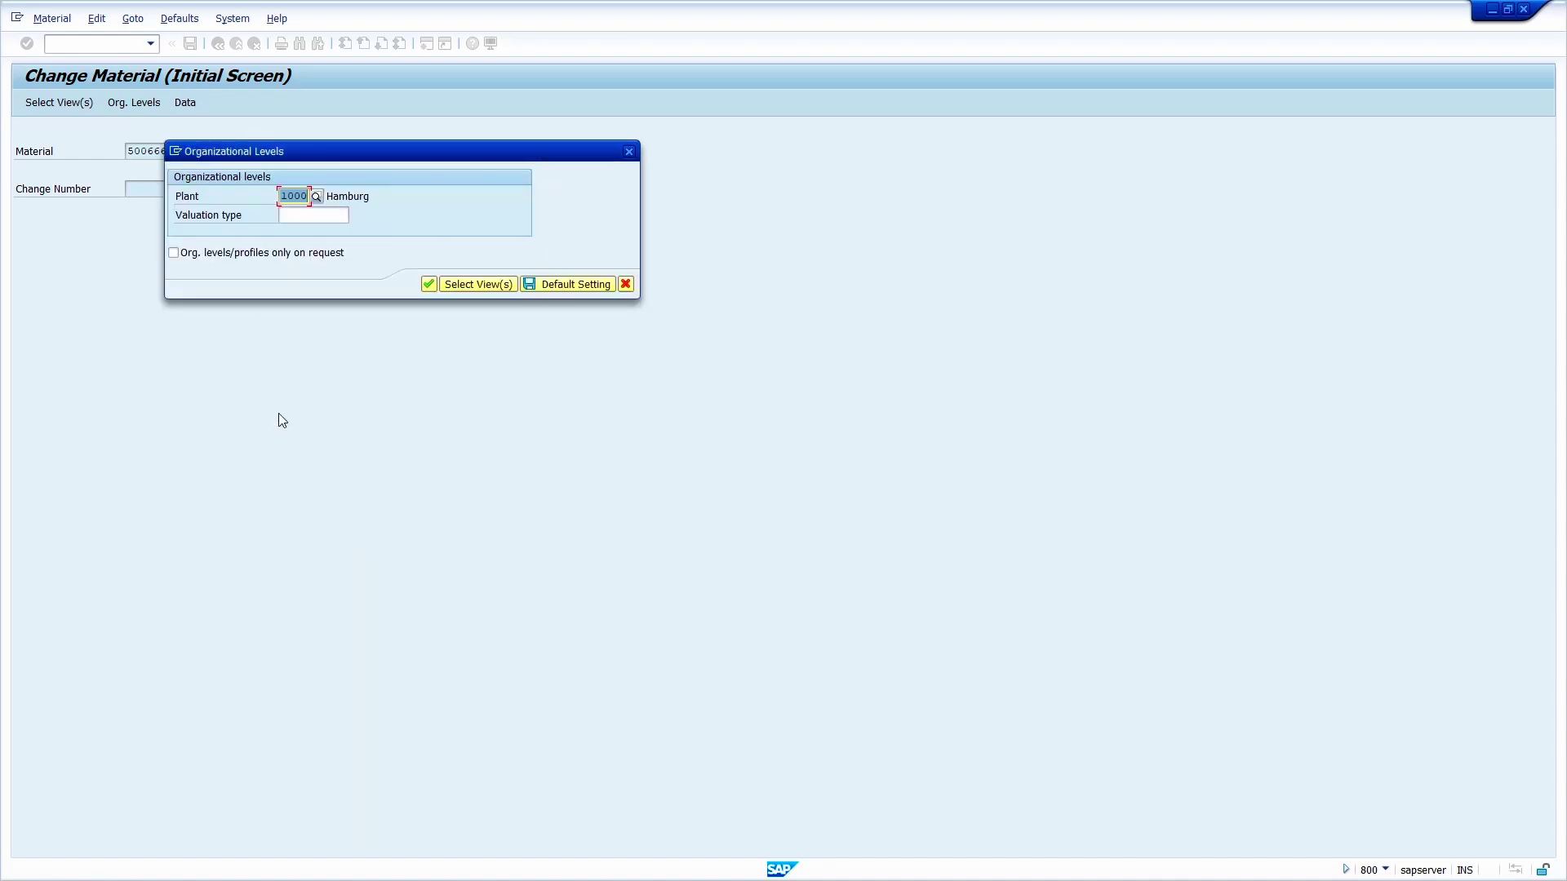
key(Return)
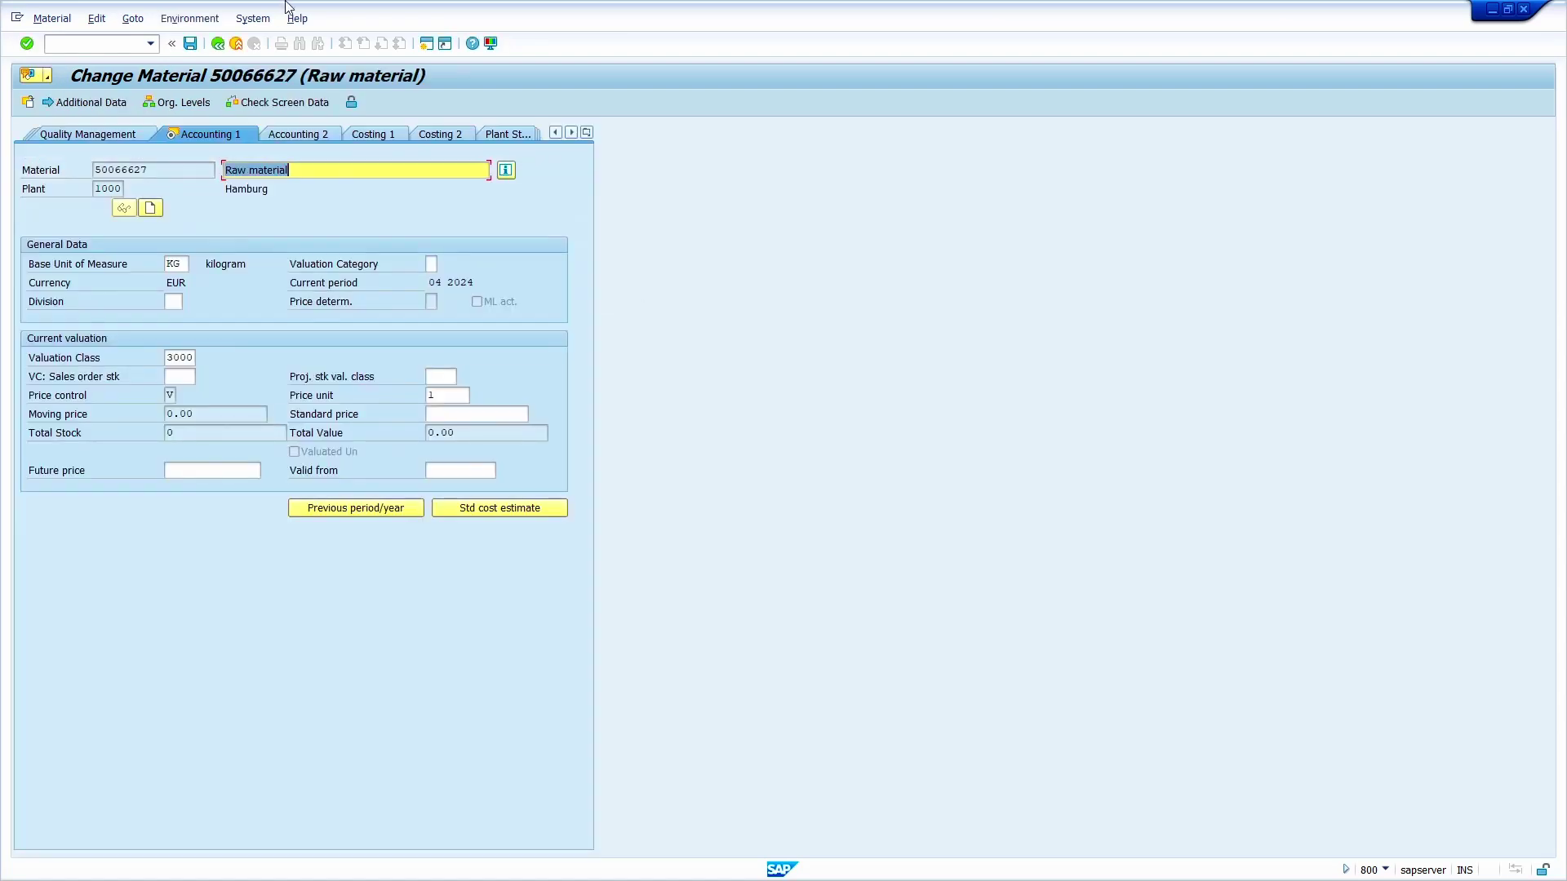
- Display the change documents of material 50066627 and open the entry made with MM02
click(166, 20)
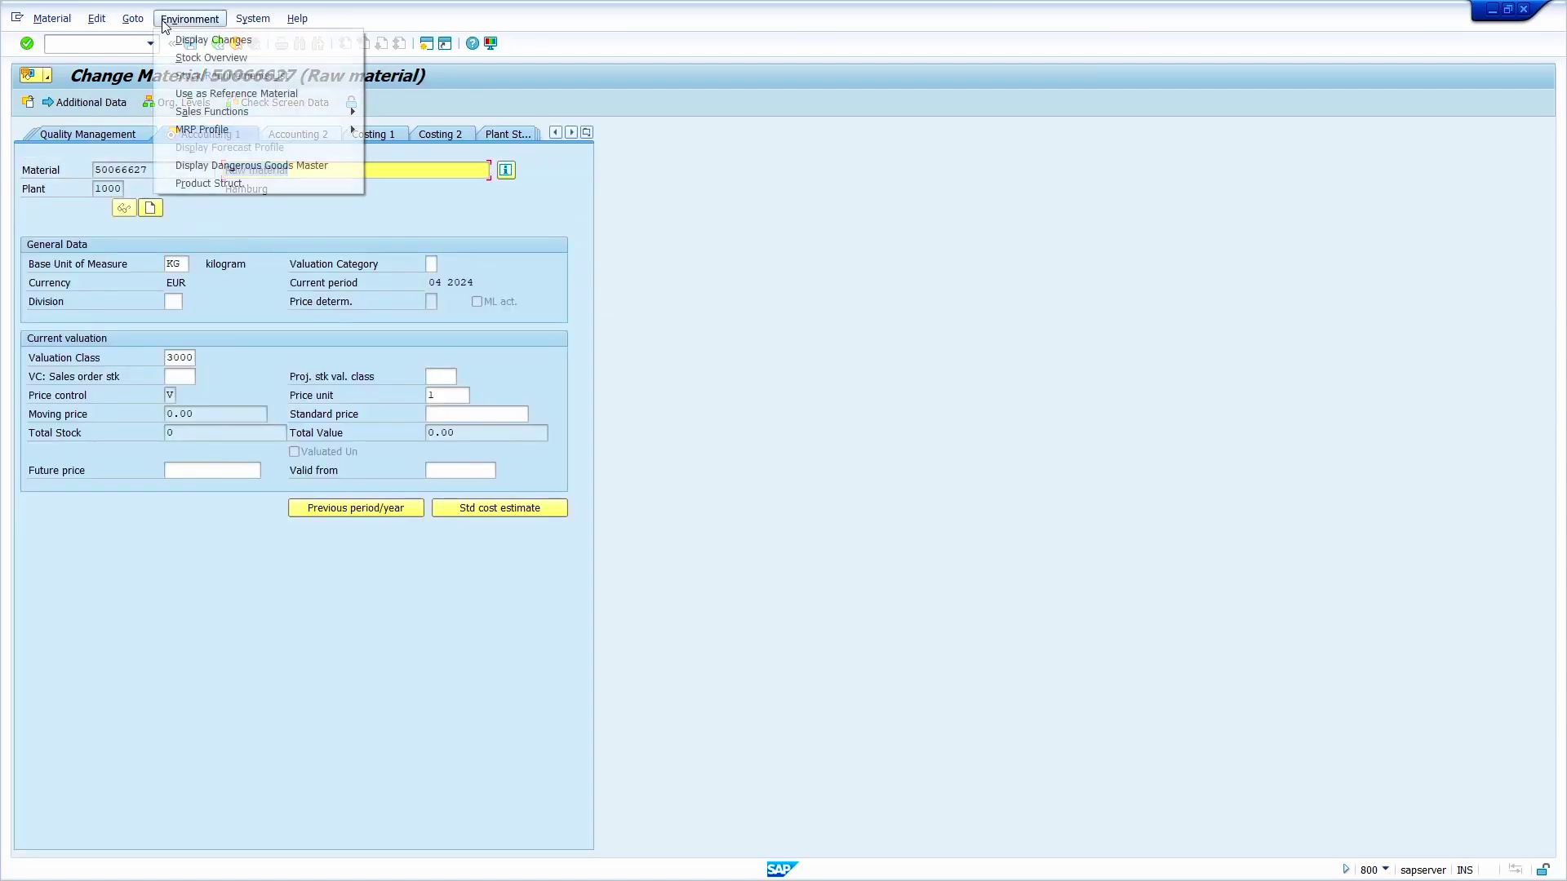
click(200, 42)
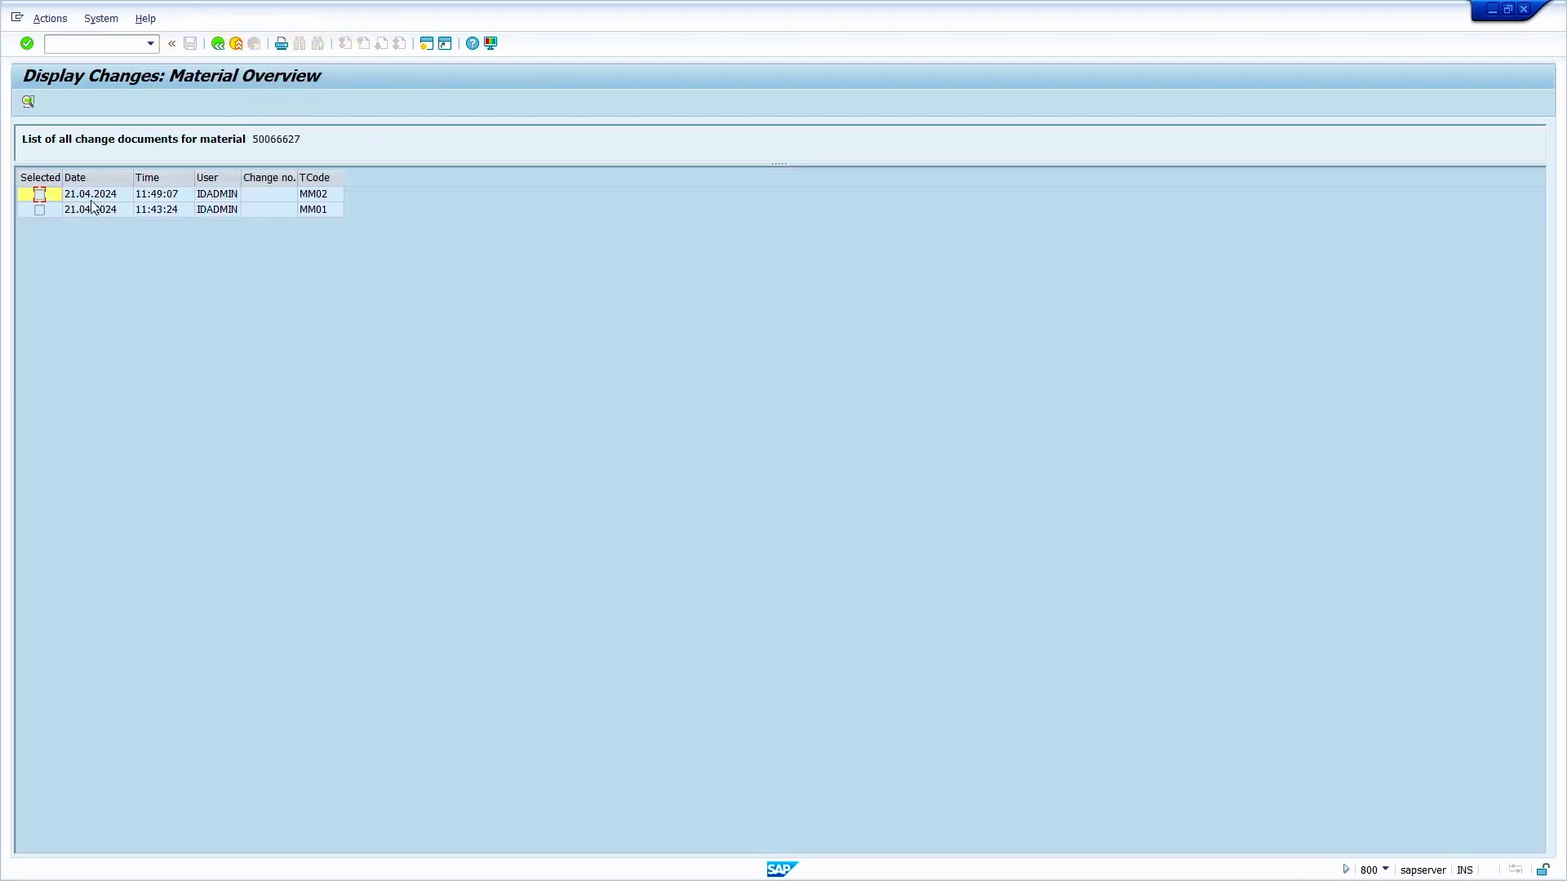
double_click(323, 201)
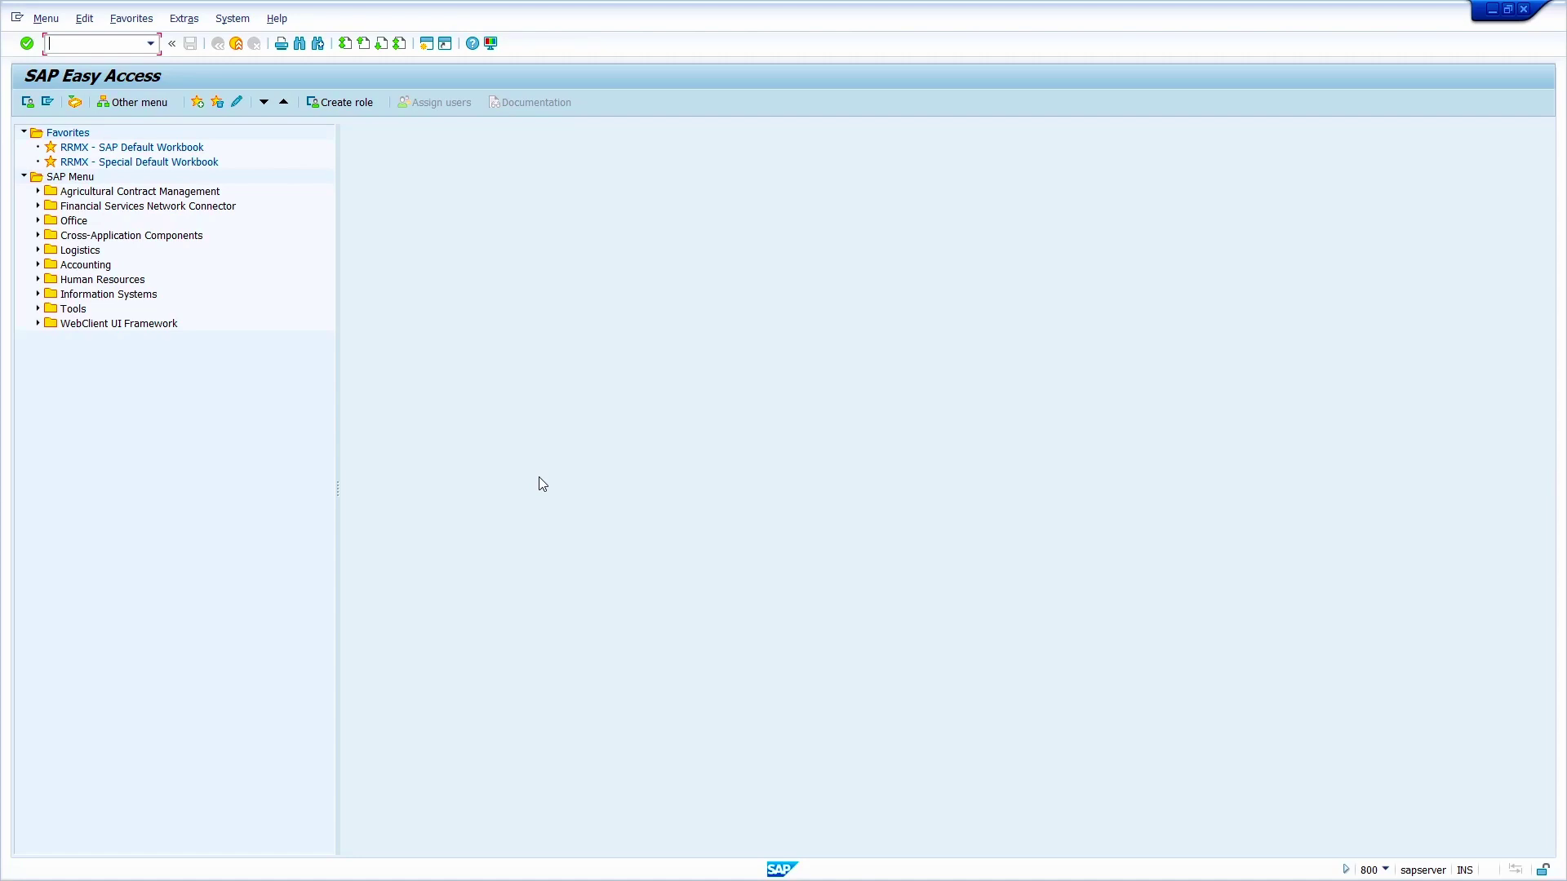
- Open the Accounting 1 view of material 50066628 (Semi finished) for plant 1000 with transaction MM02
text(mm02)
key(Return)
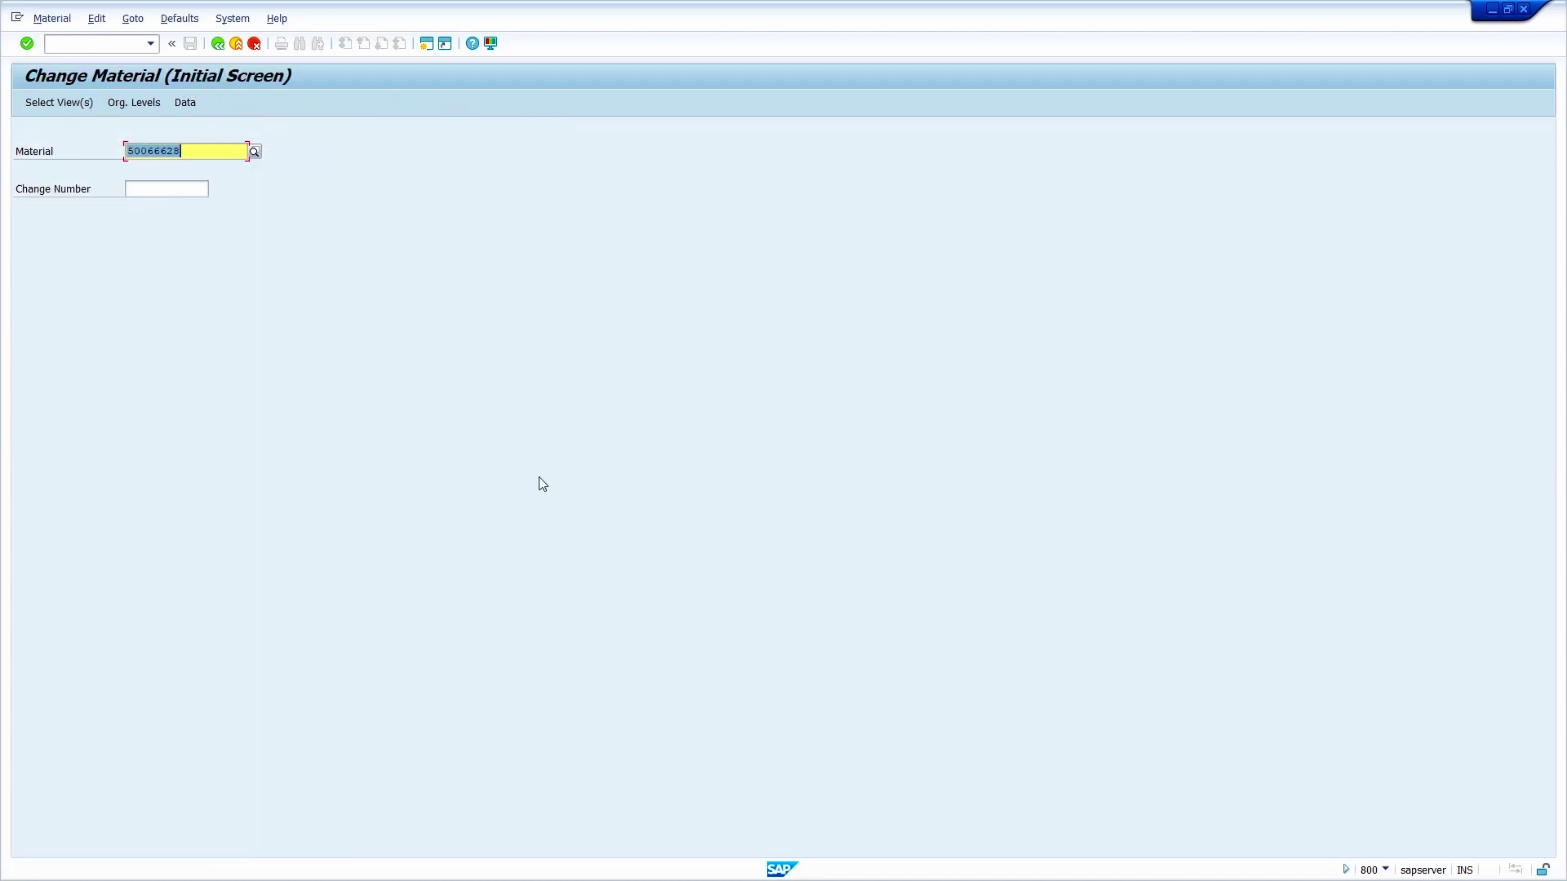
key(Return)
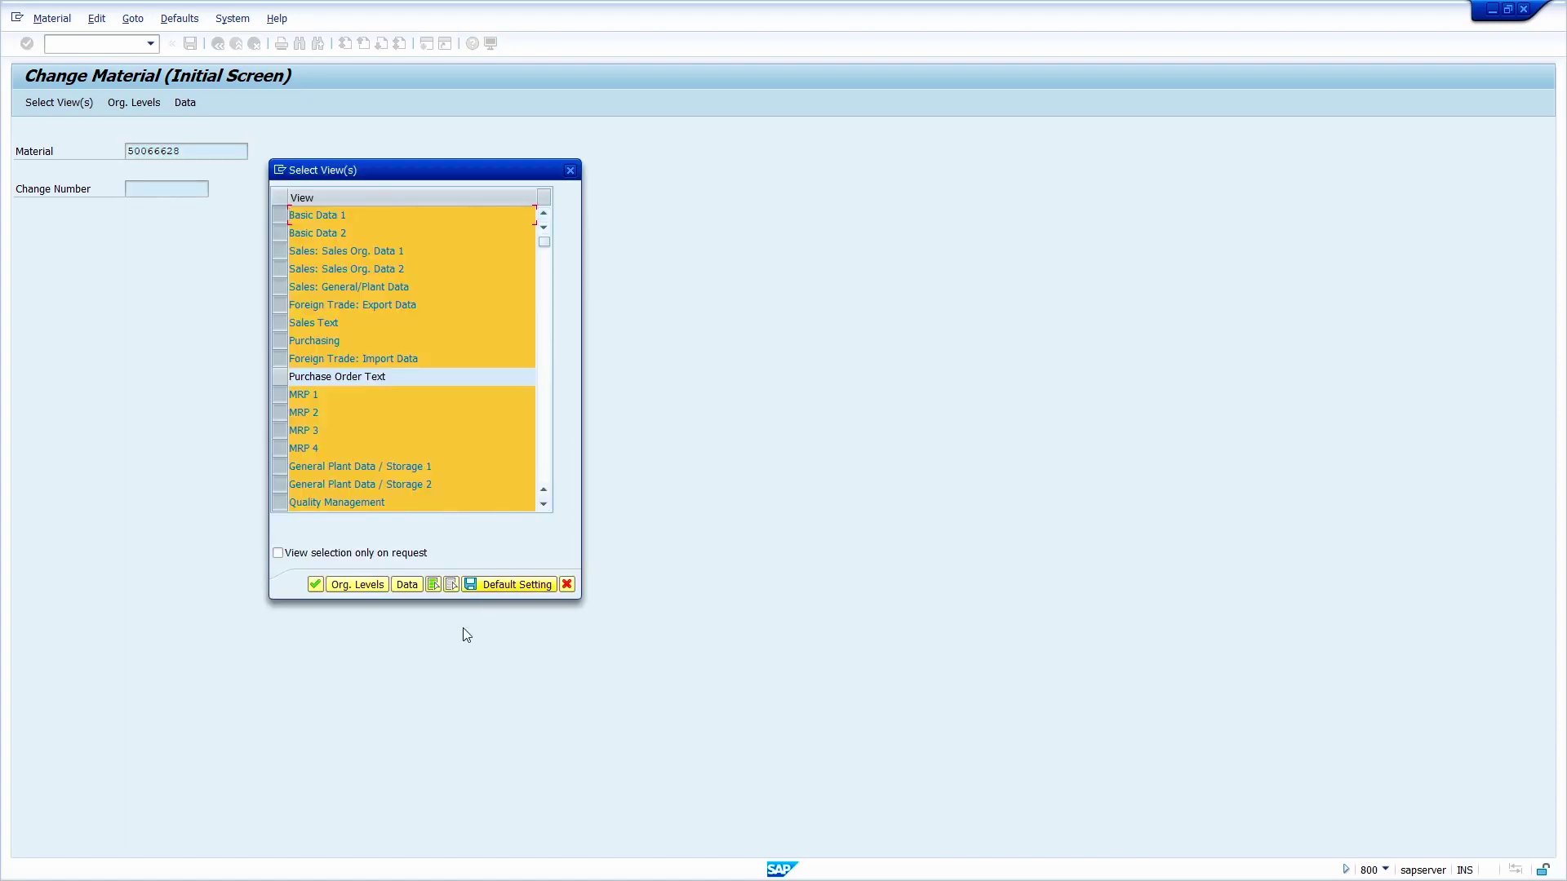
click(450, 584)
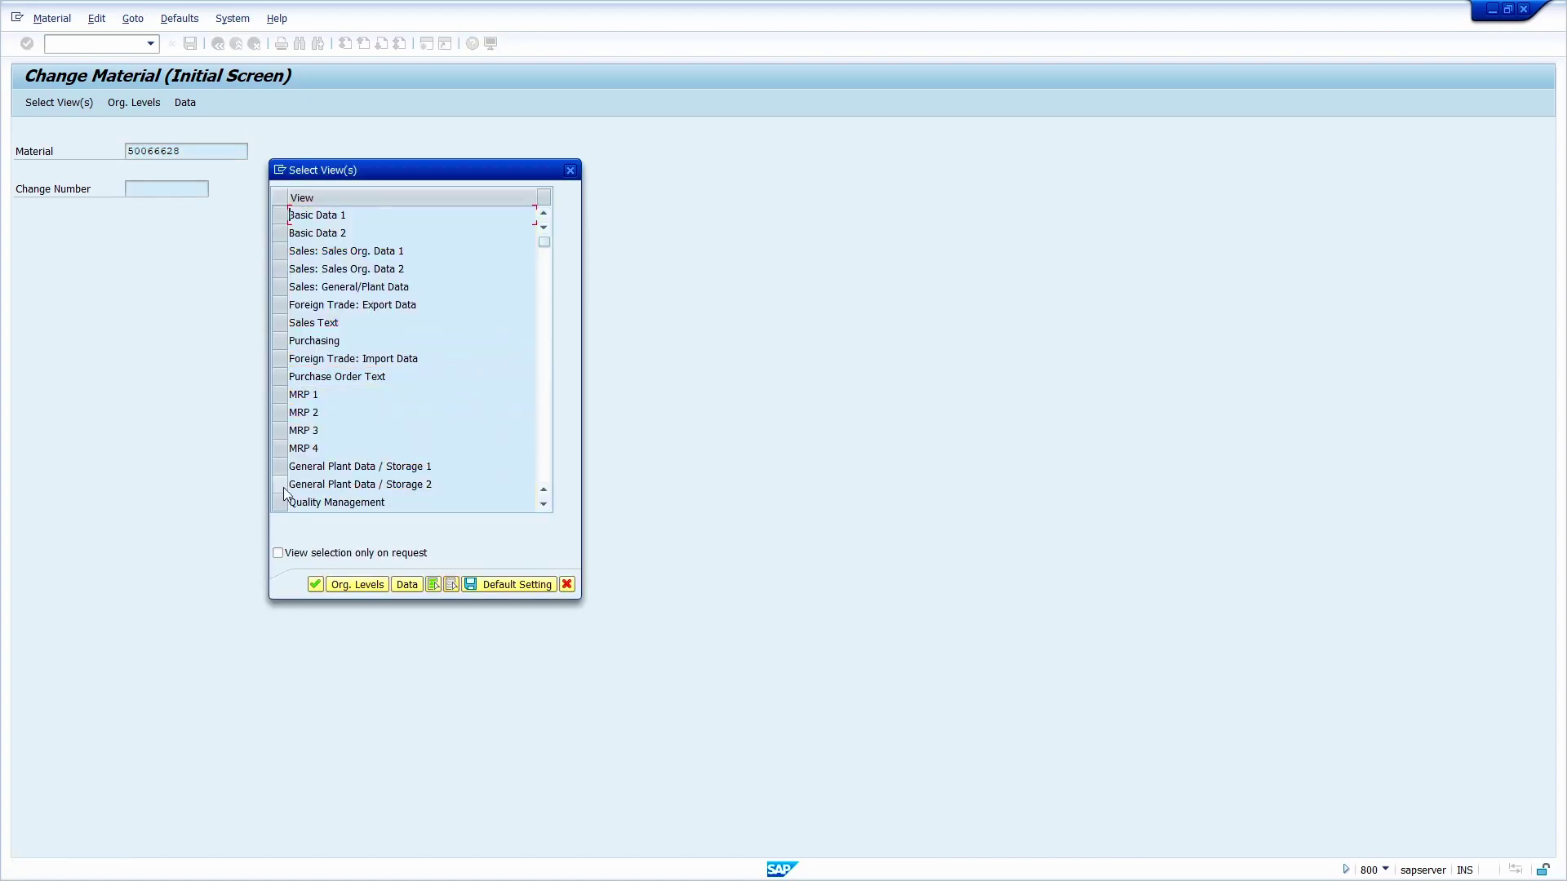
scroll(284, 494, down, 4)
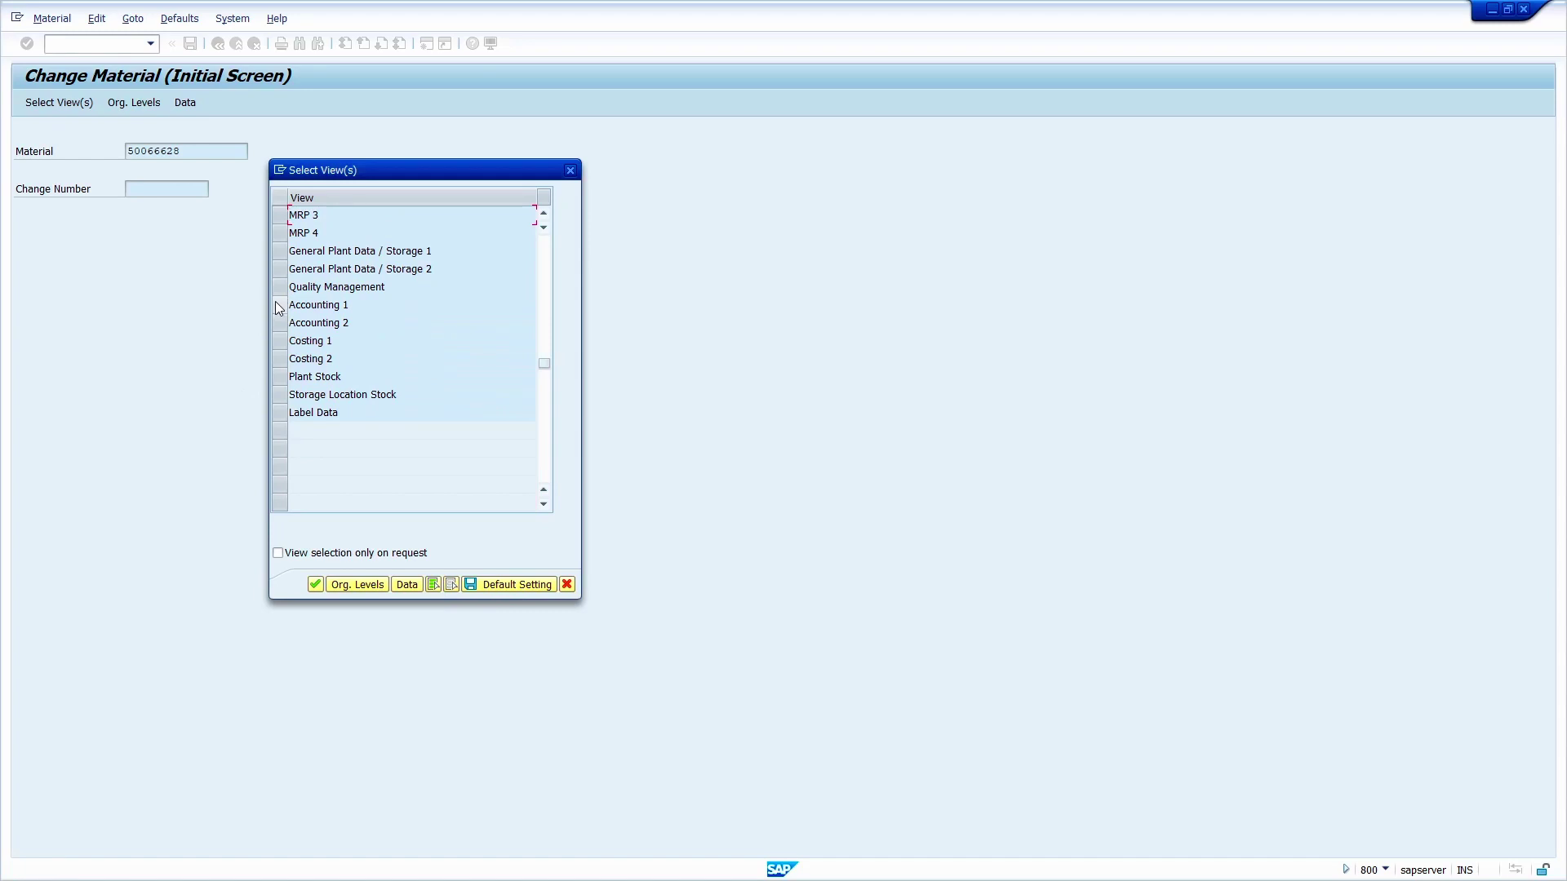
click(278, 304)
key(Return)
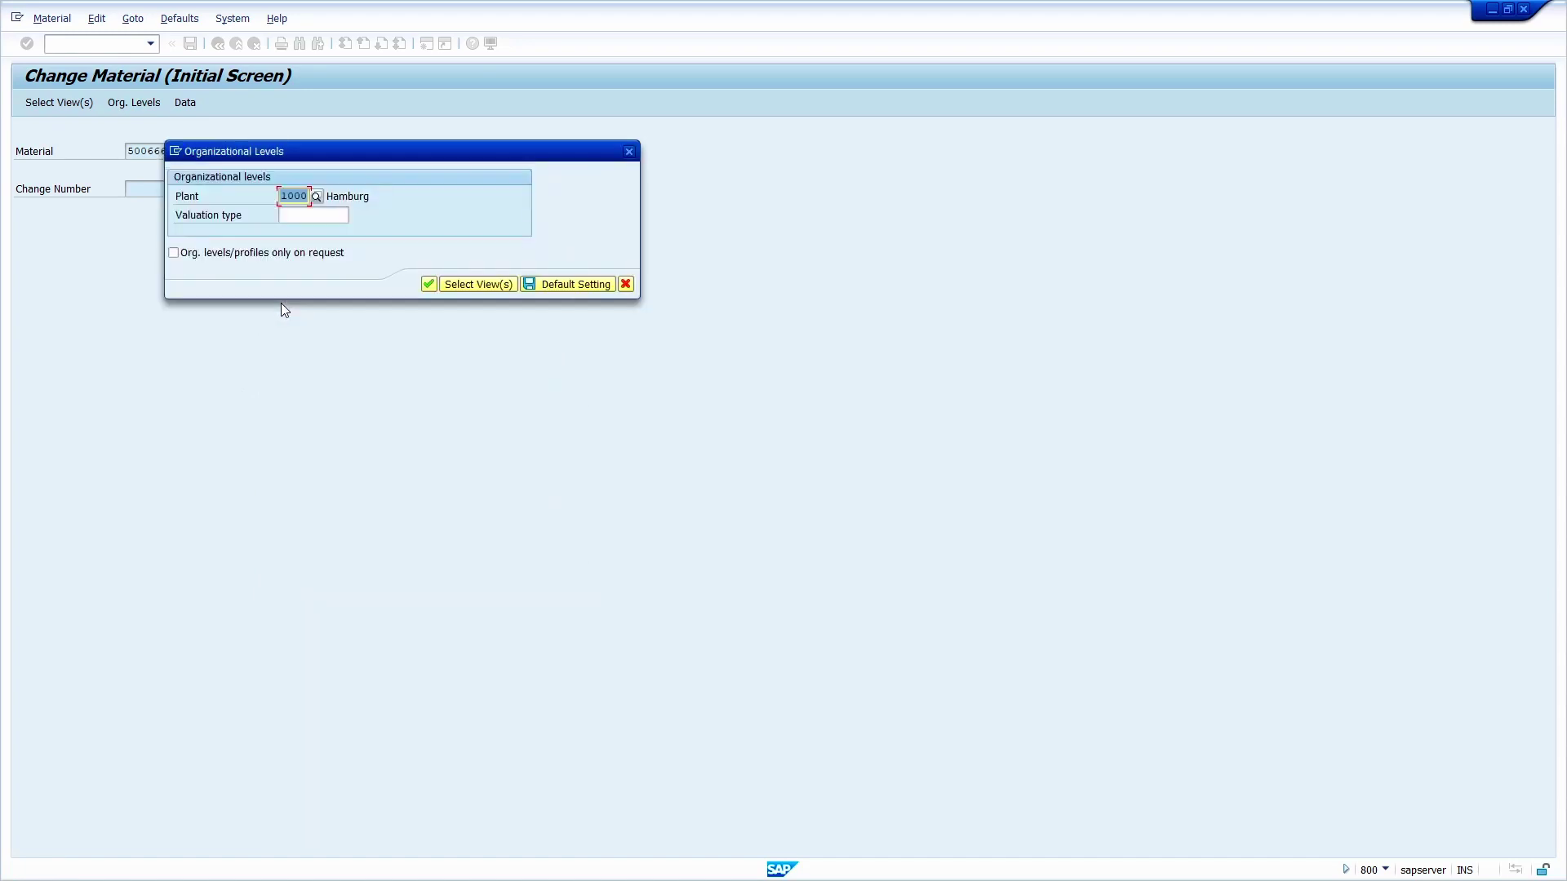
key(Return)
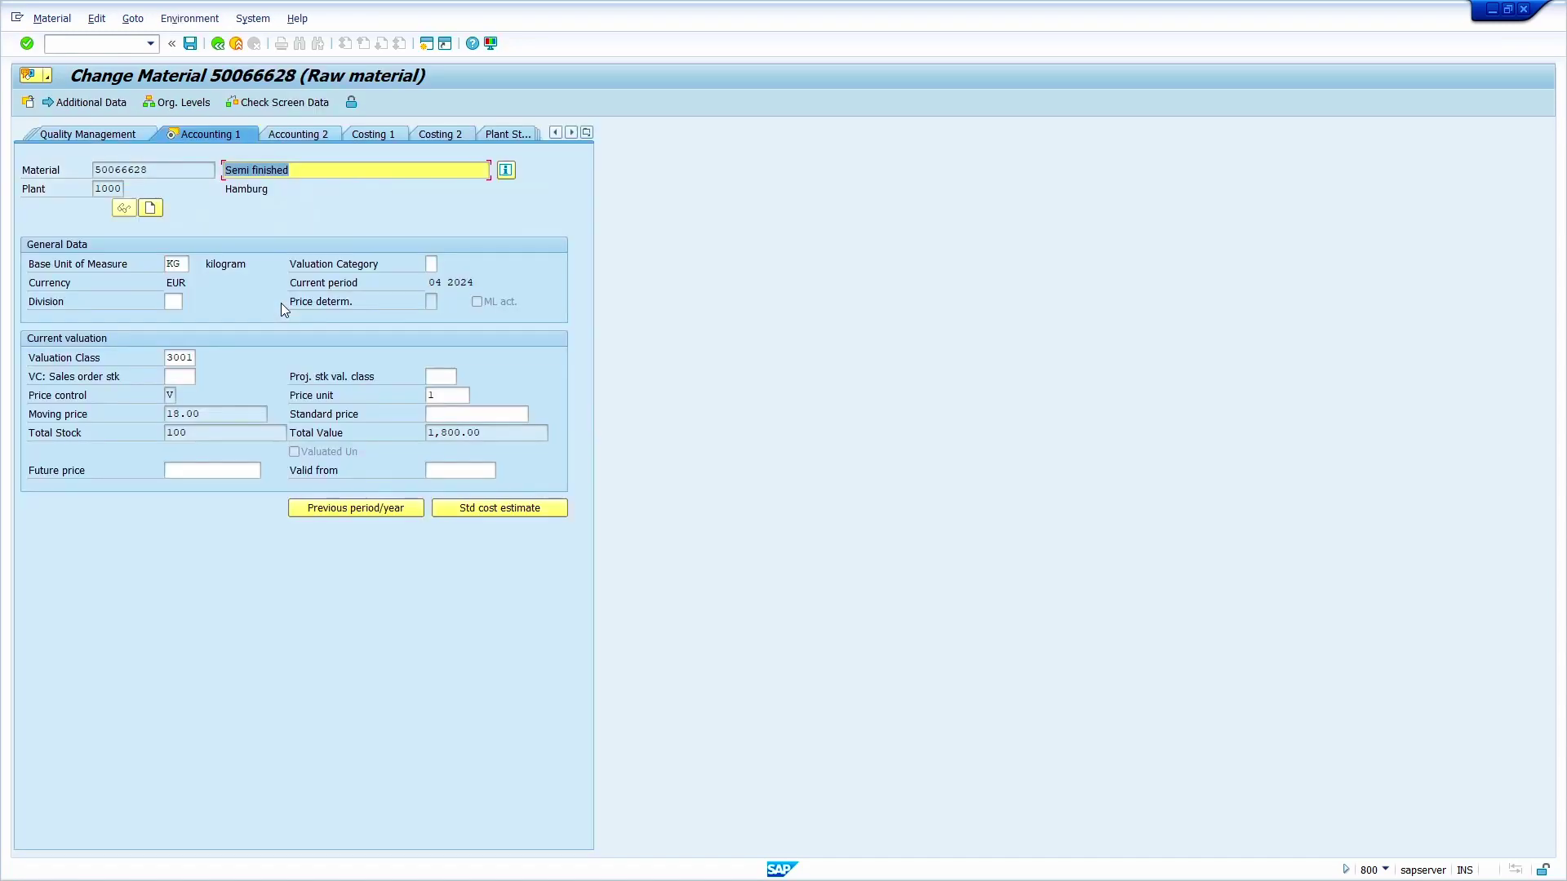
- Try to change the Semi finished material's valuation class to 3000 and acknowledge the warning
click(179, 357)
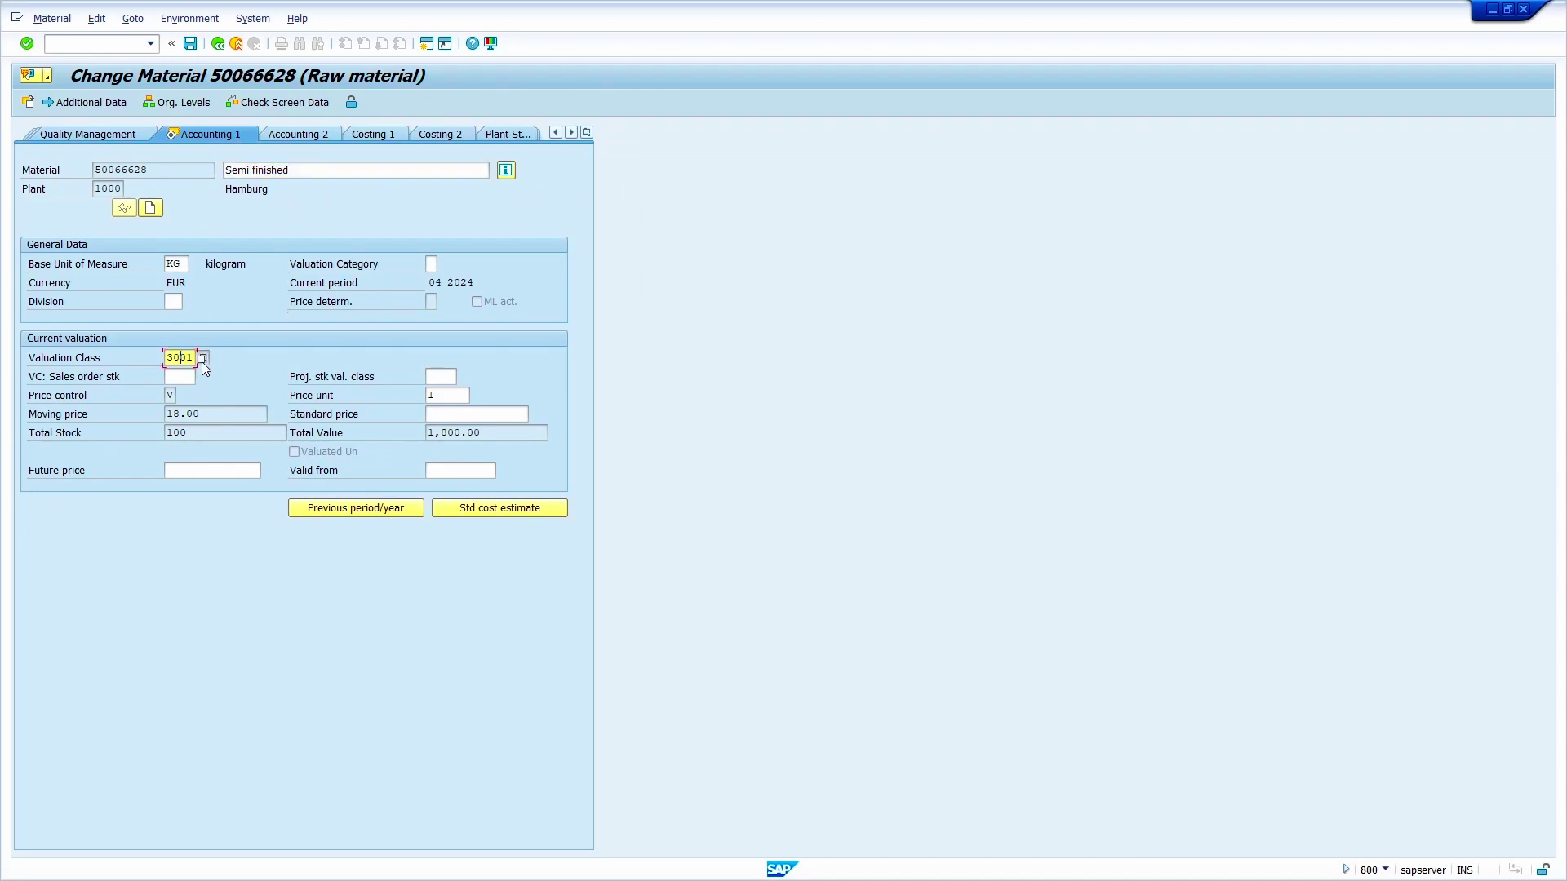
click(202, 361)
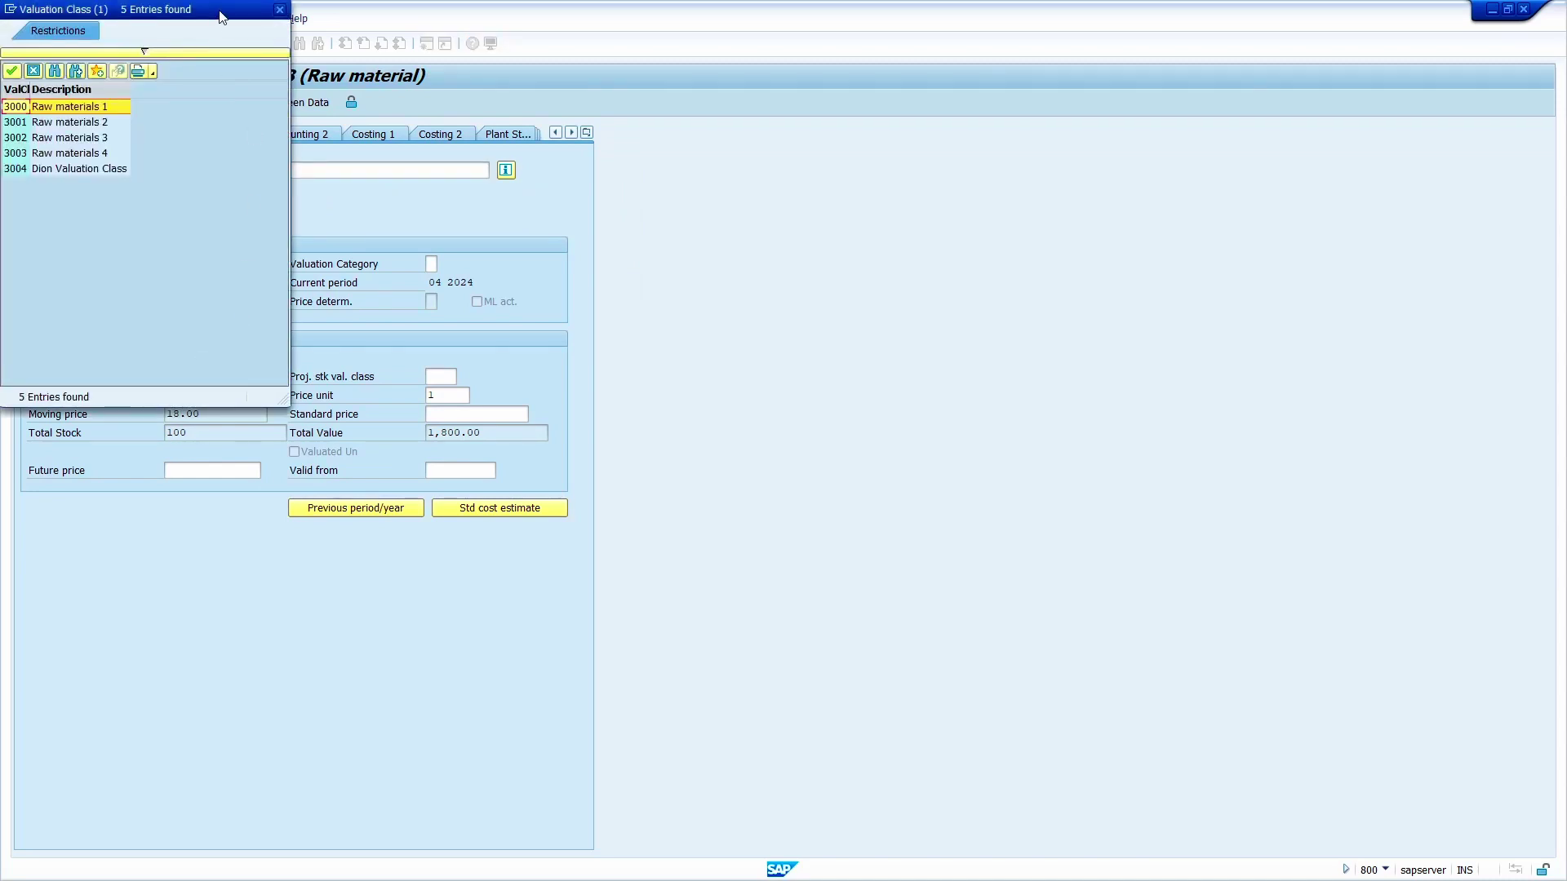
drag(214, 25, 425, 76)
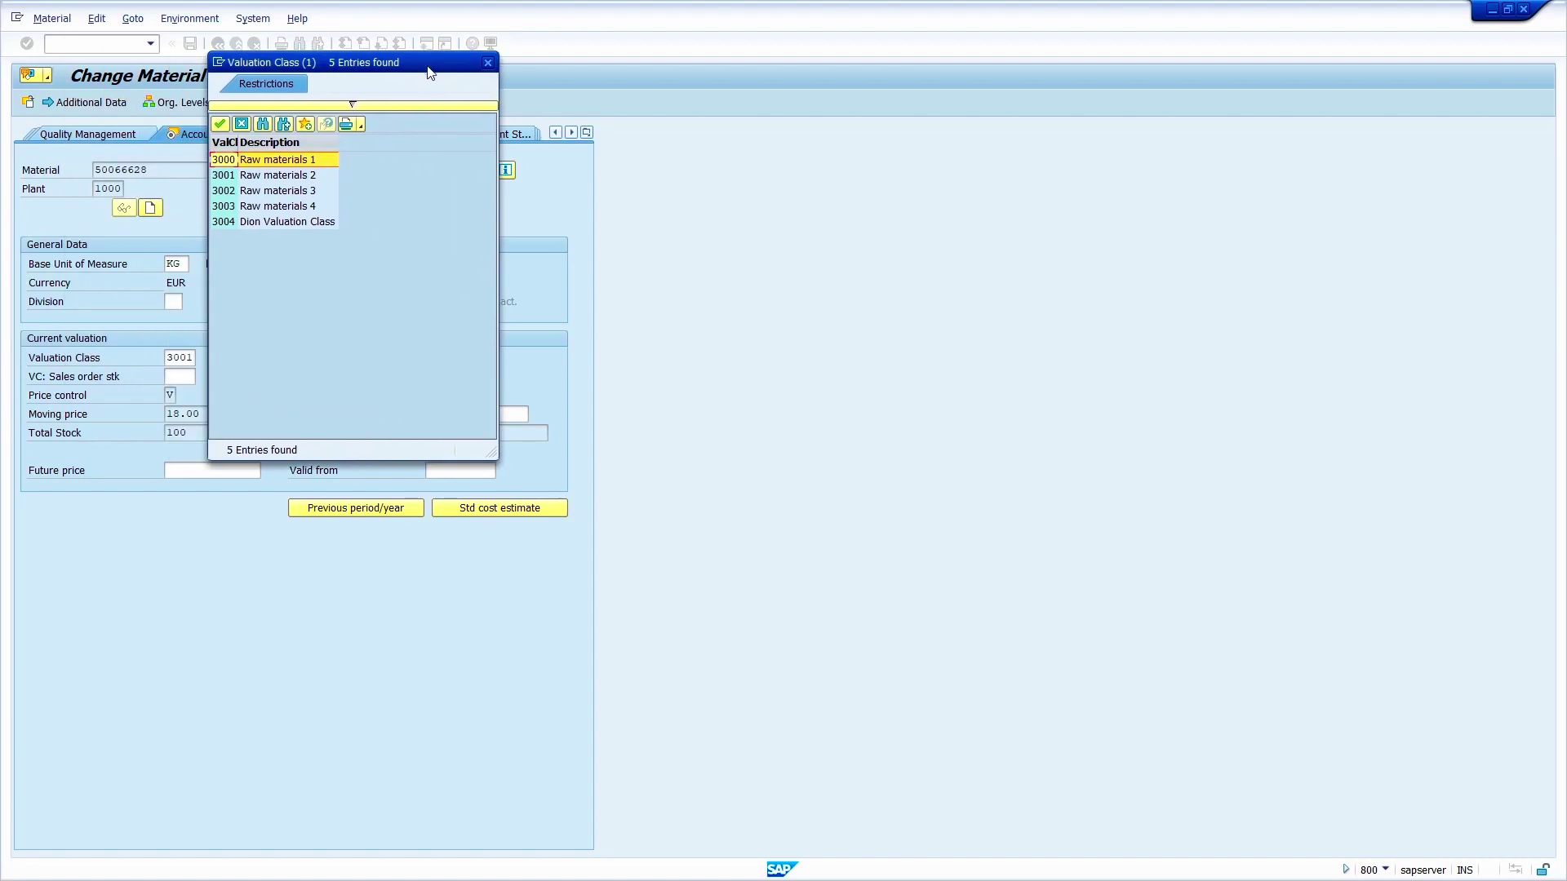
double_click(229, 161)
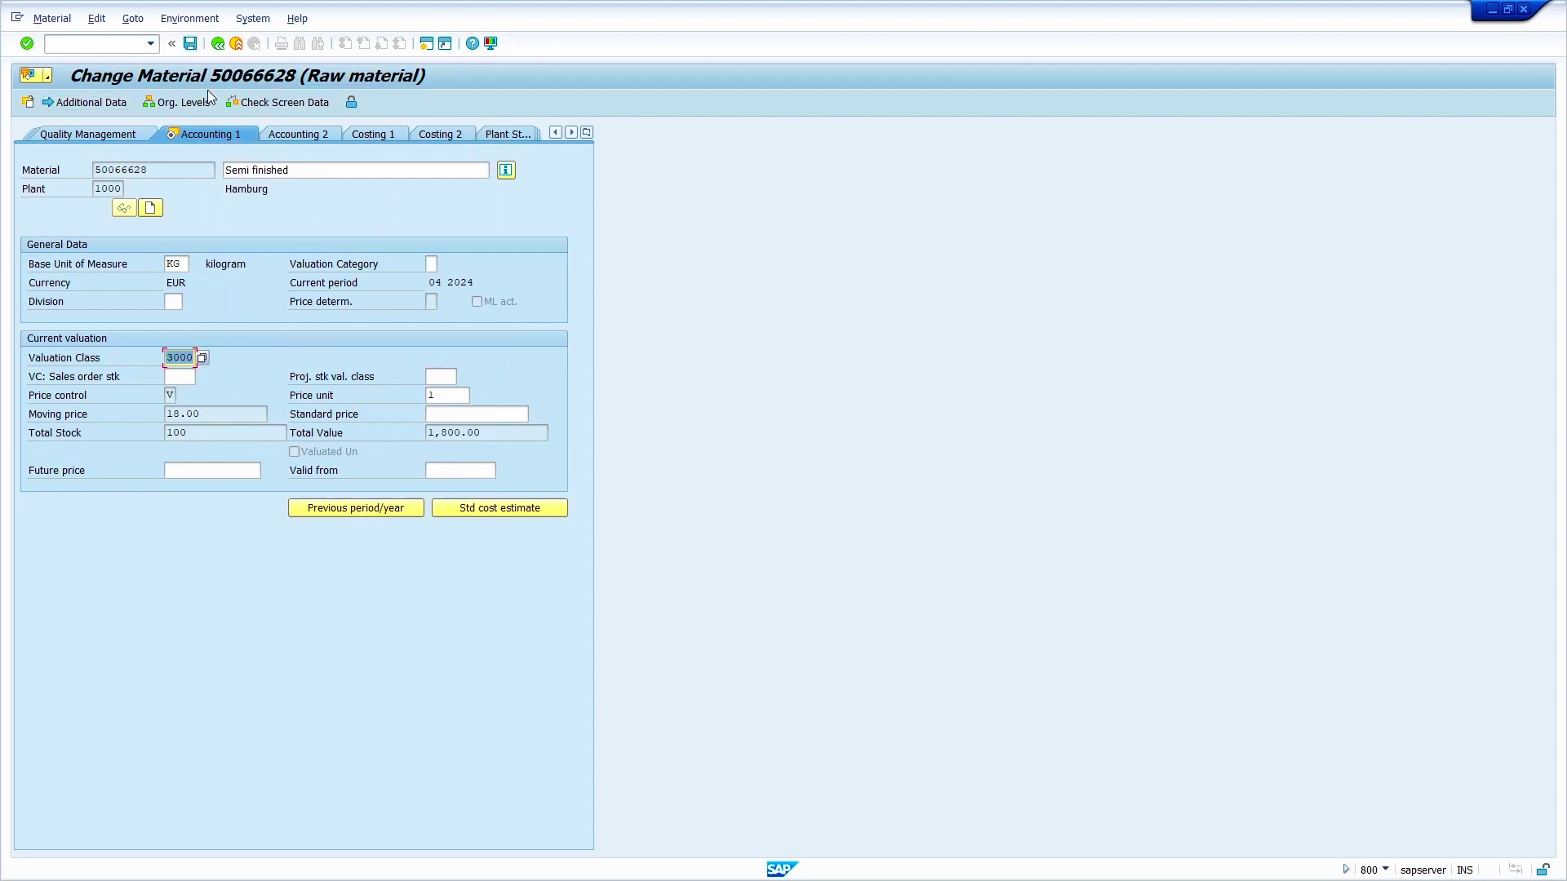
text(3001)
key(Return)
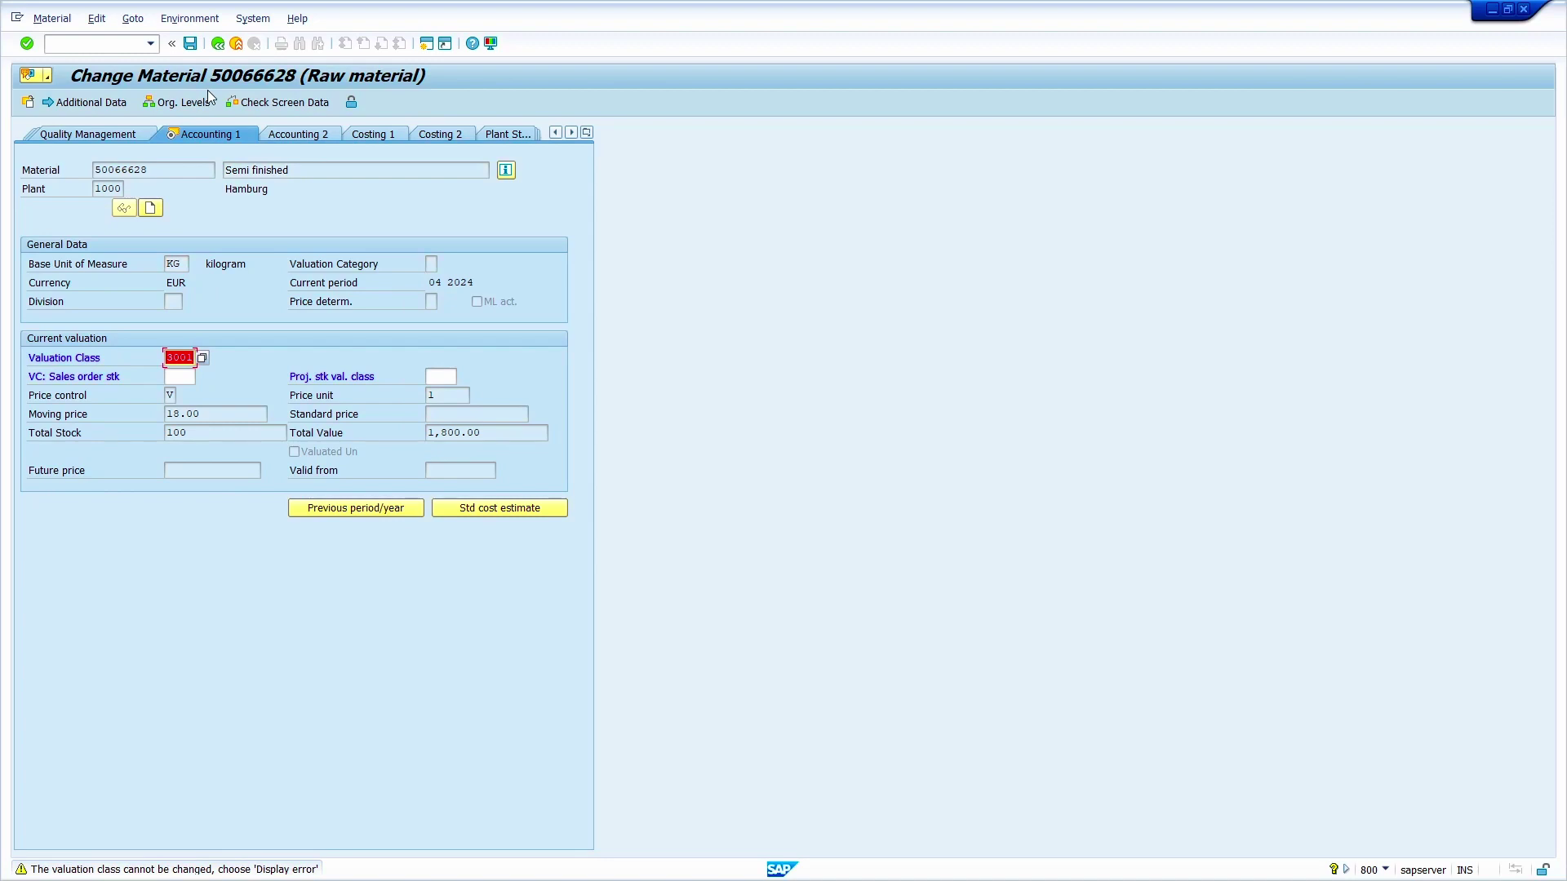
key(Return)
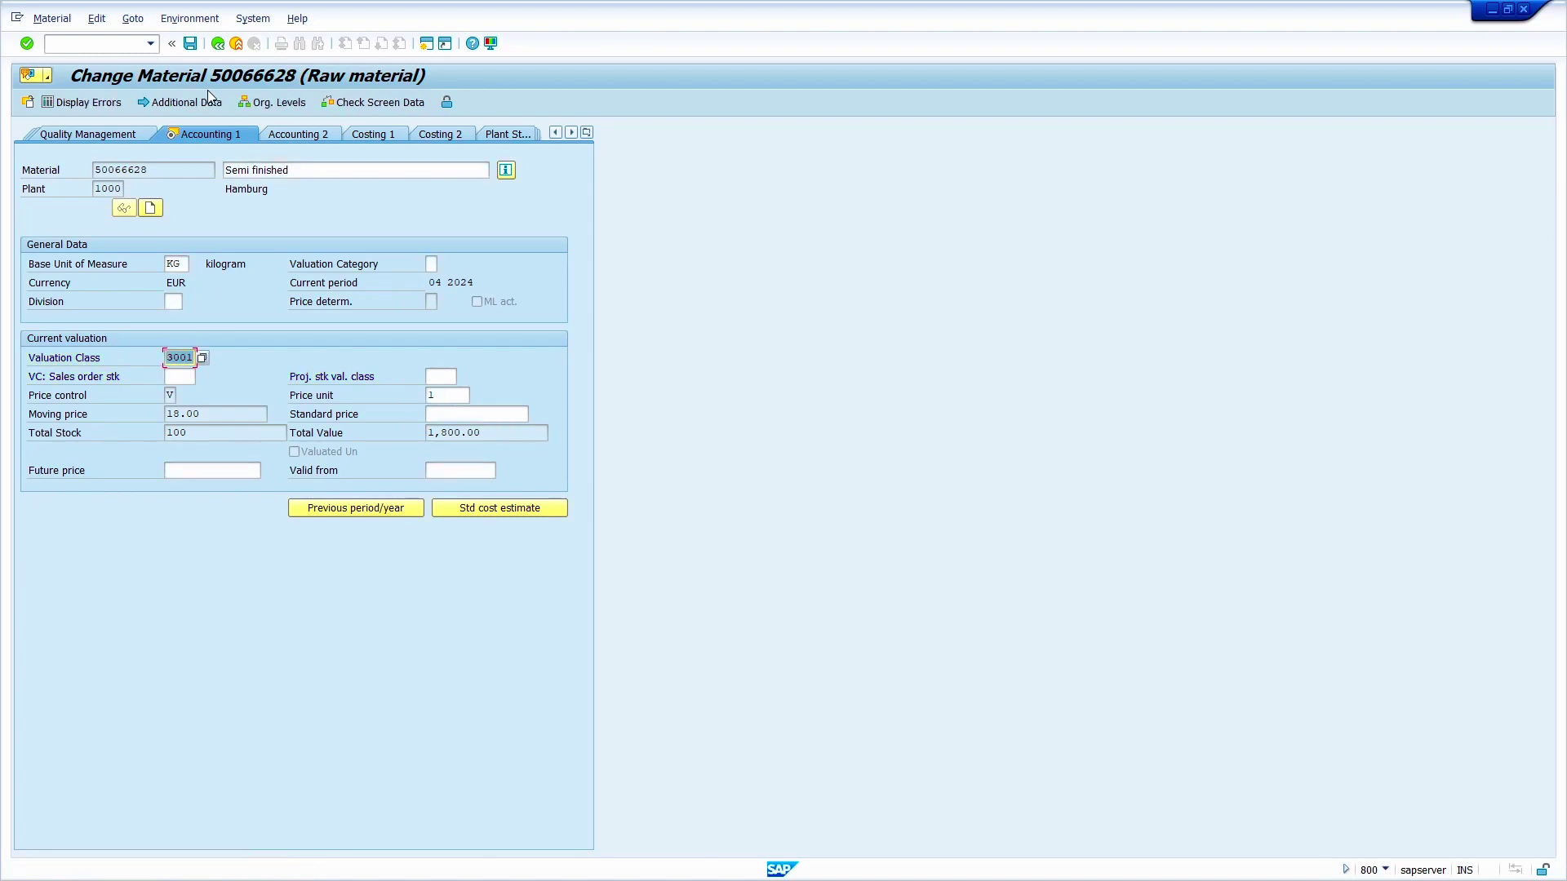
- Display the errors behind the rejected valuation class change of material 50066628
click(96, 18)
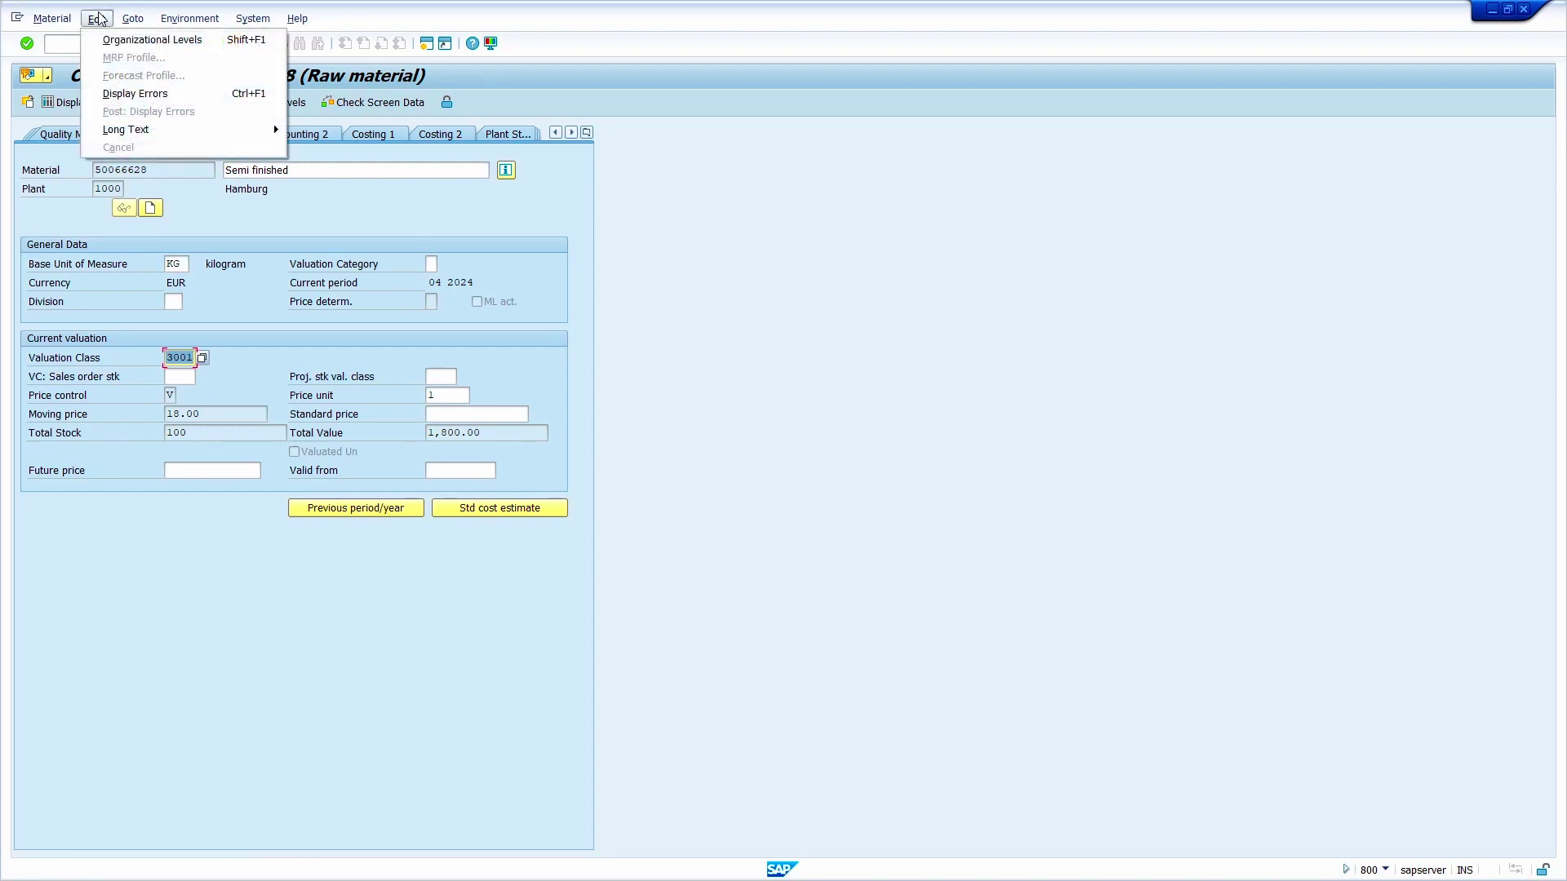
click(137, 96)
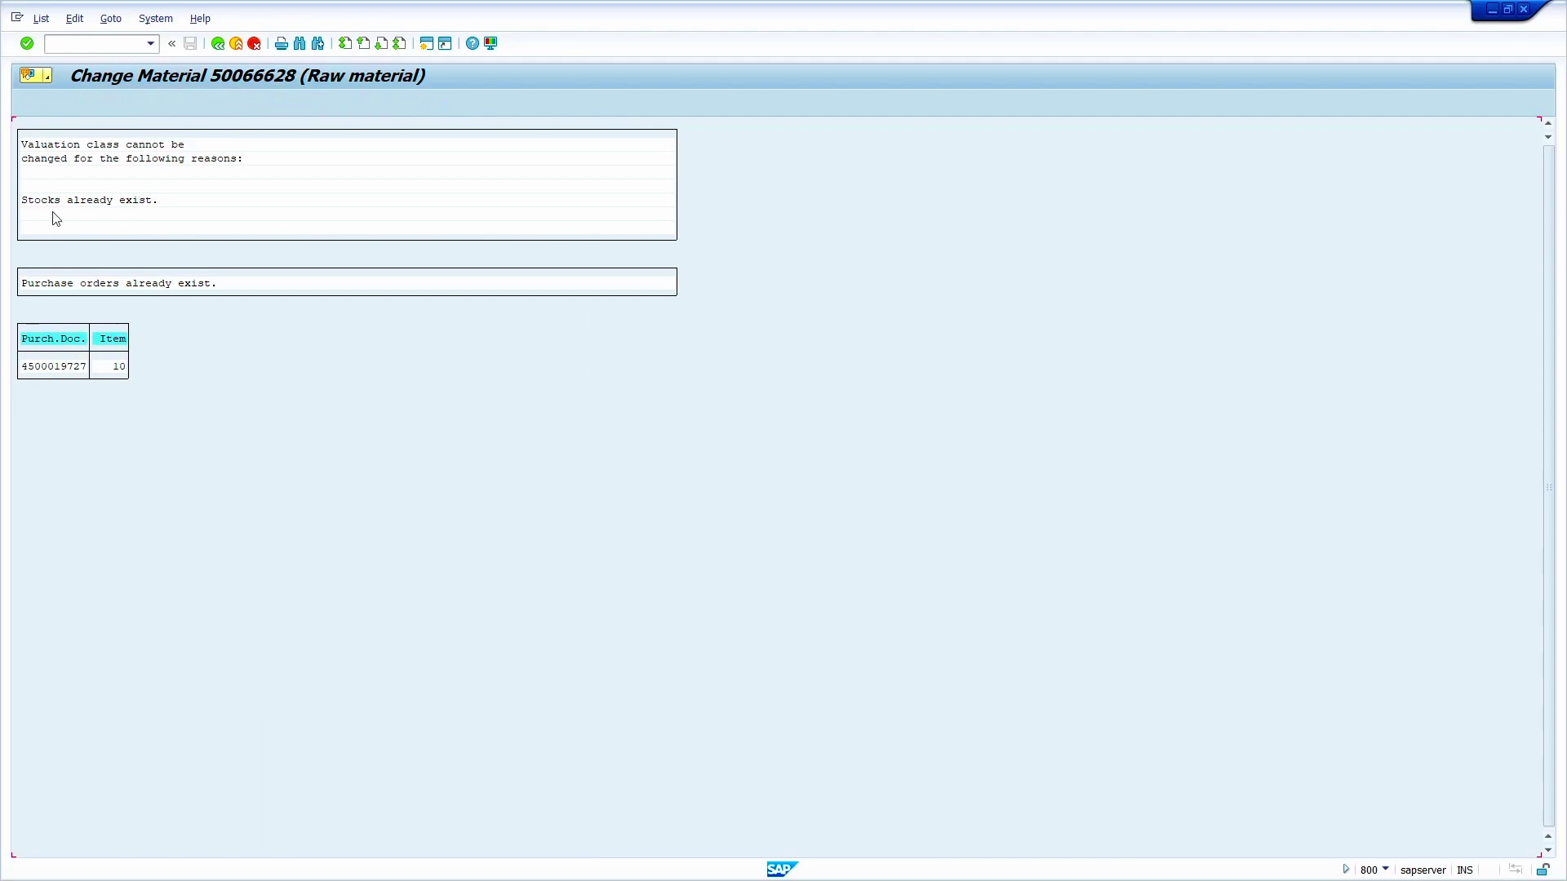
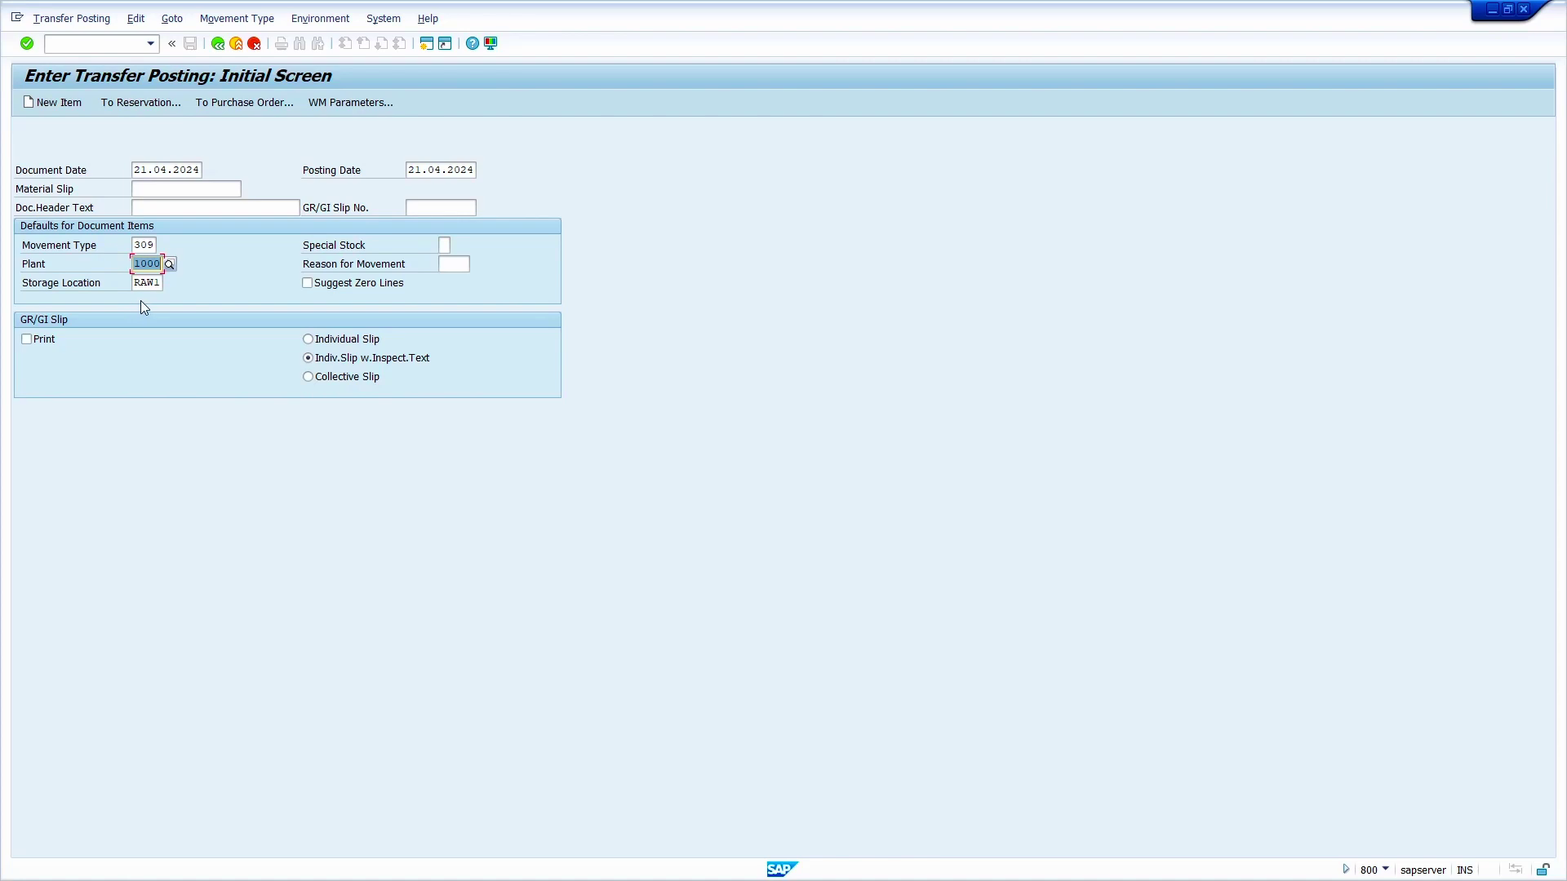
- Set the receiving plant to 1000, storage location to raw1 and material to 50066630 for the movement type 309 transfer posting
key(Return)
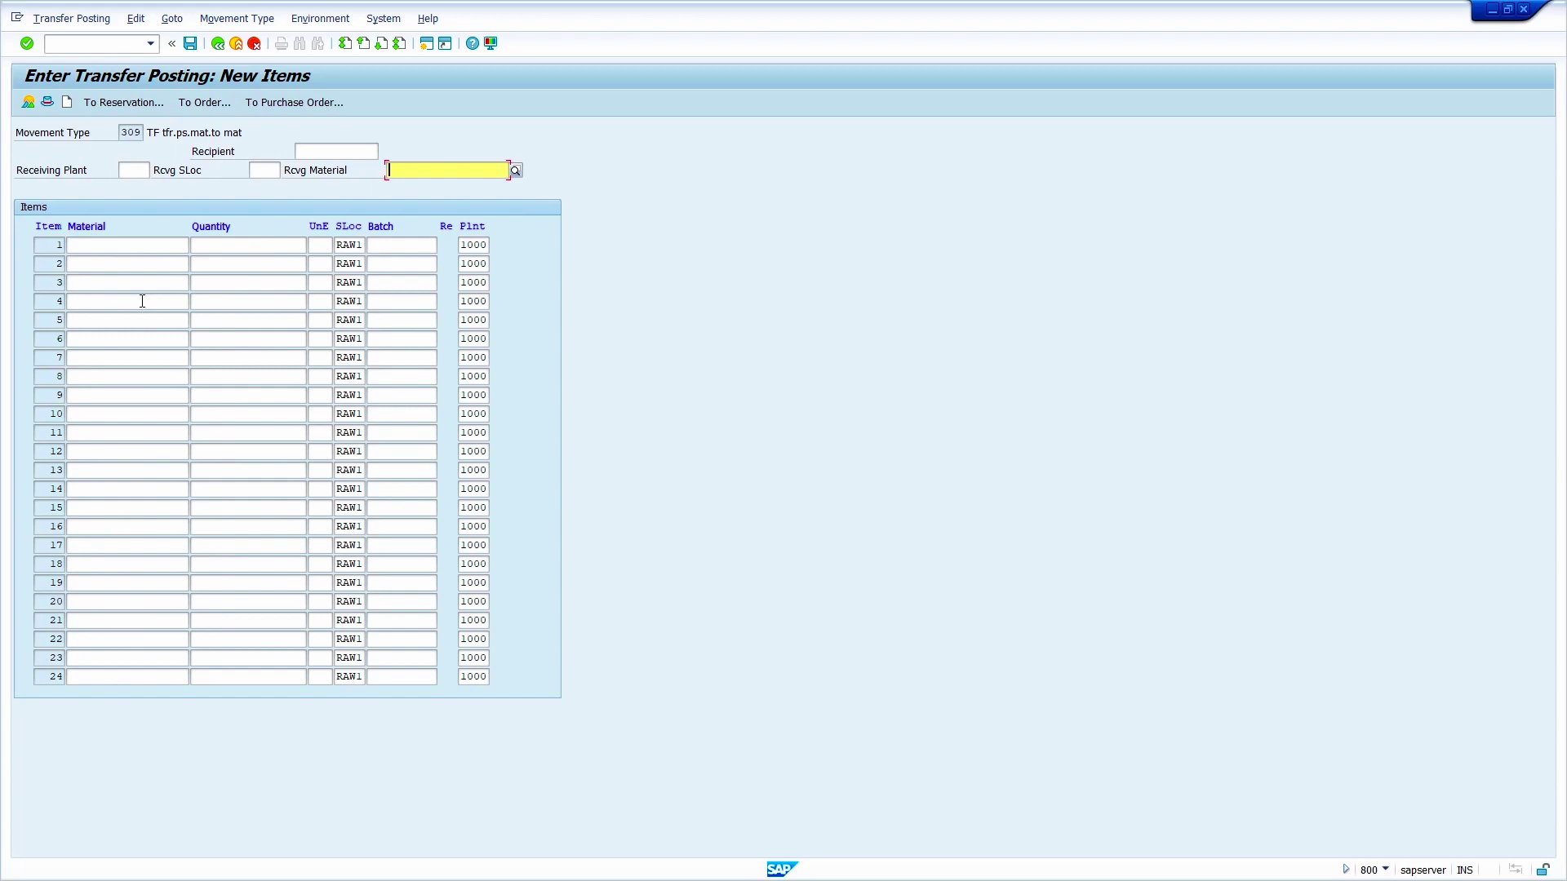
key(BackSpace)
key(Down)
key(Return)
key(shift+Tab)
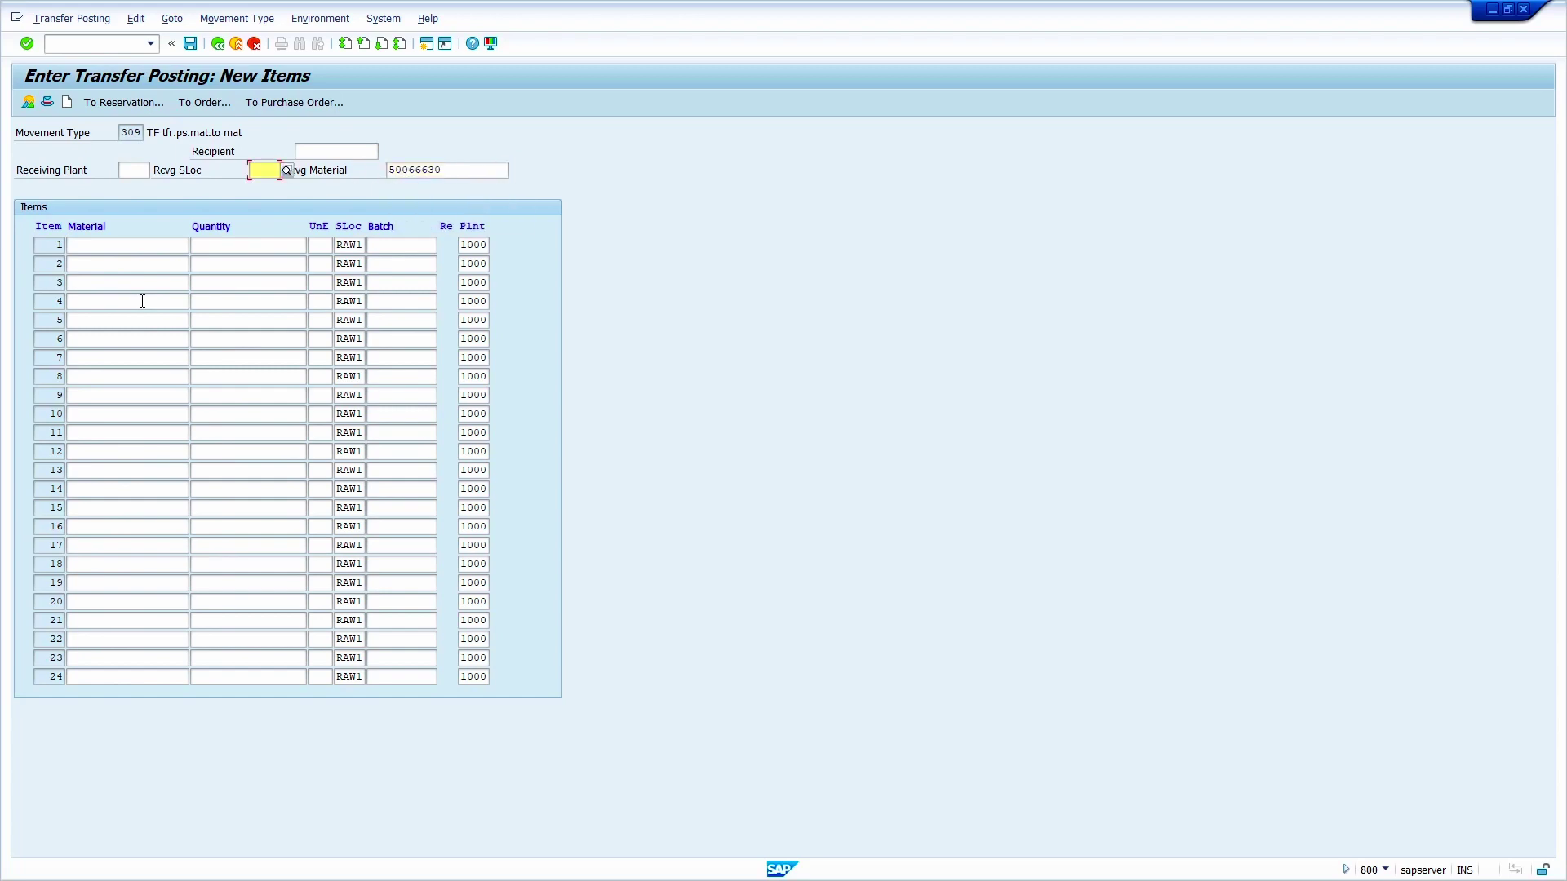
key(BackSpace)
key(Down)
key(Return)
key(shift+Tab)
key(BackSpace)
key(Down)
key(Return)
- Enter material 50066628 with quantity 100 as the first transfer item and post the document
click(113, 247)
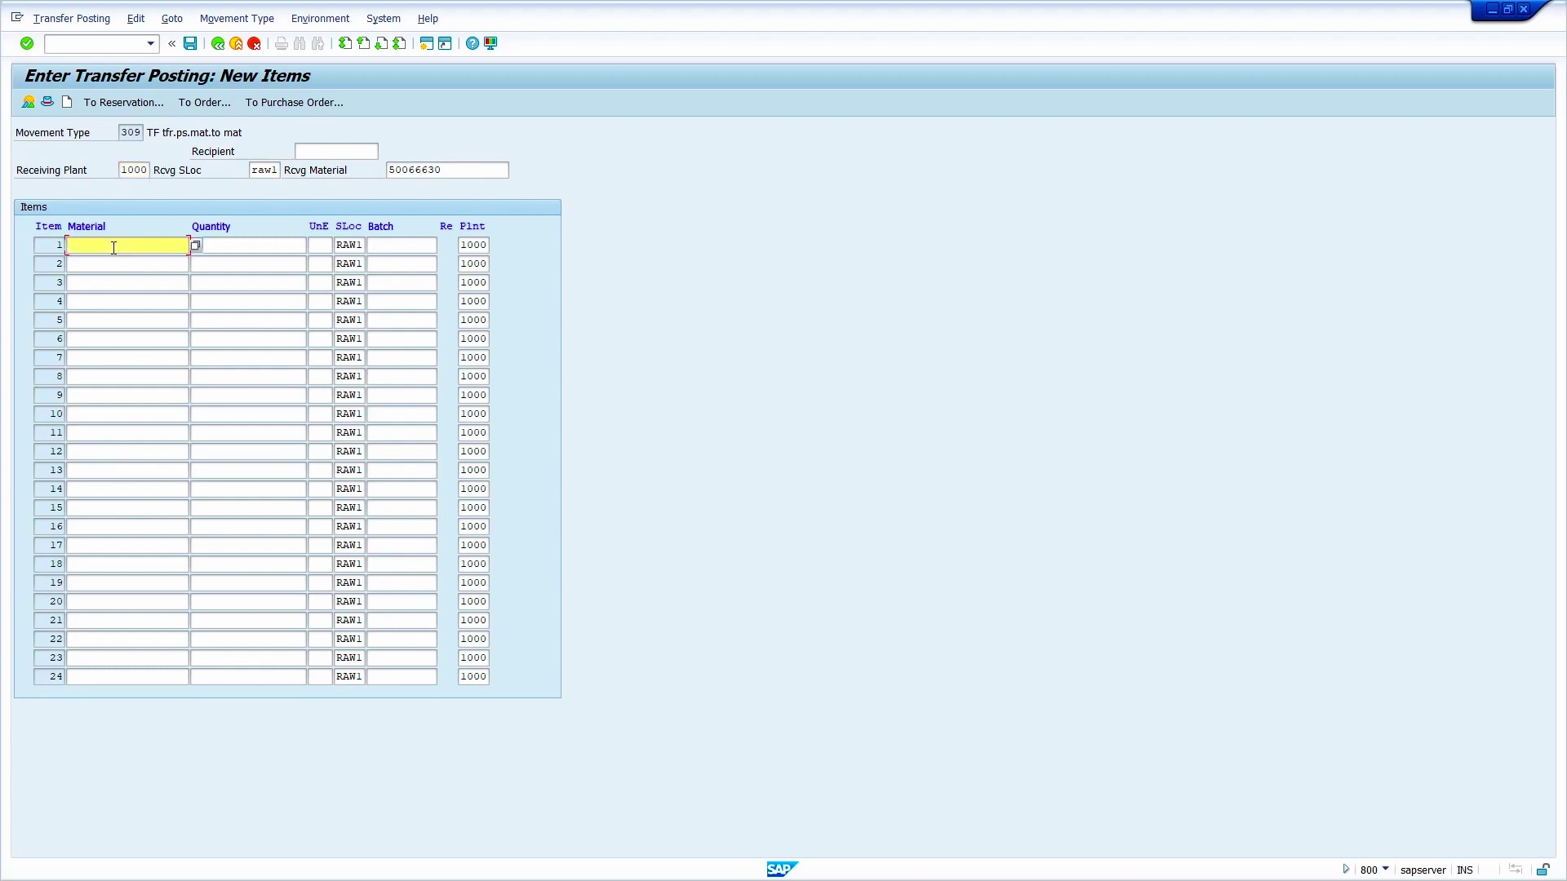
key(super+v)
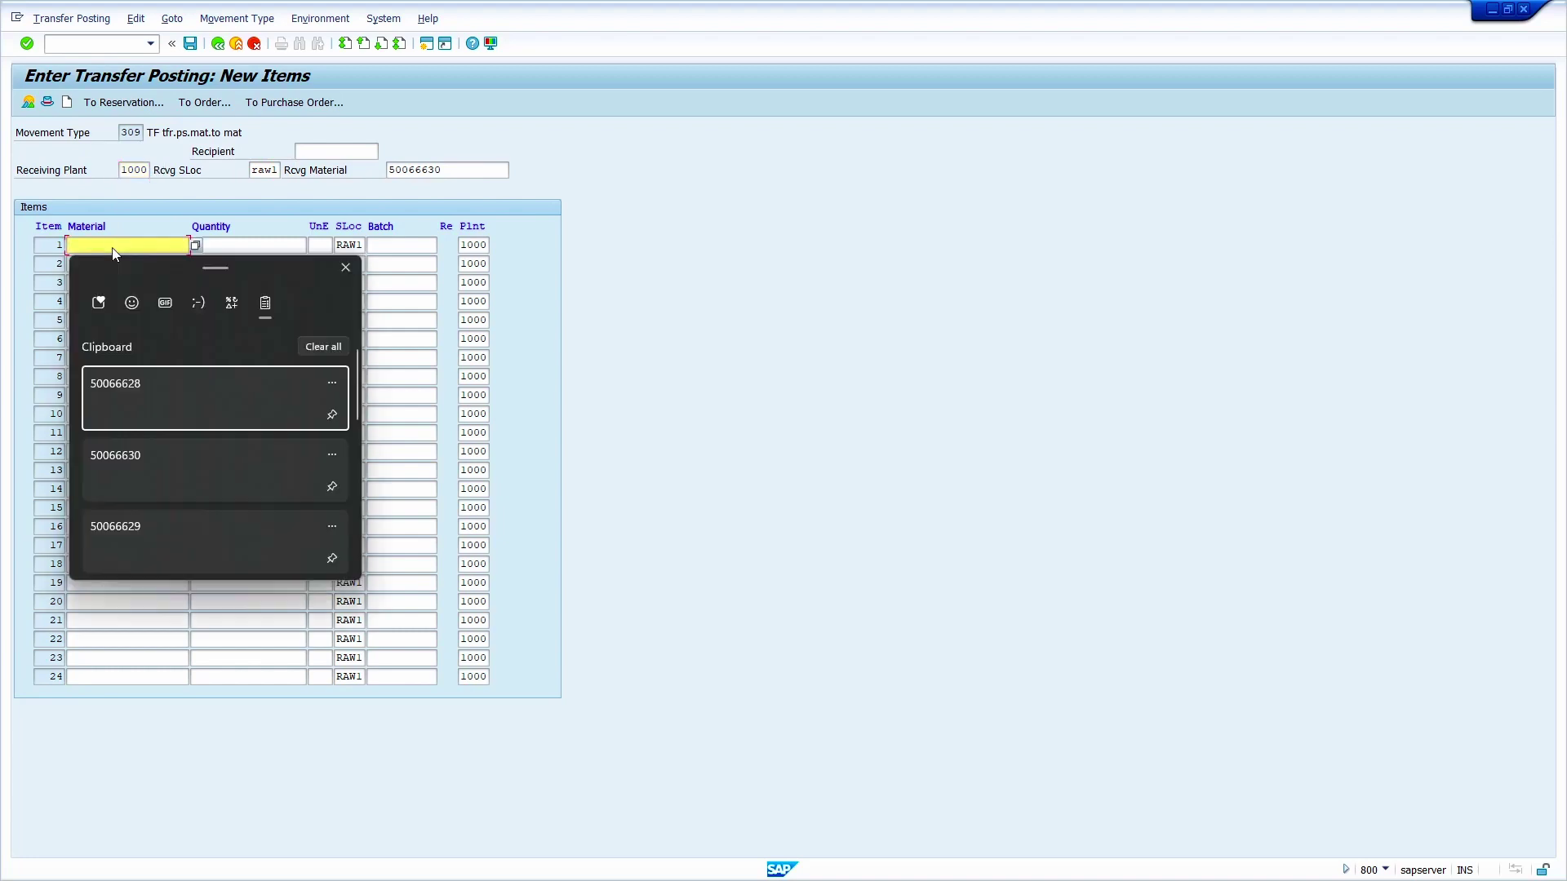
click(162, 405)
key(Tab)
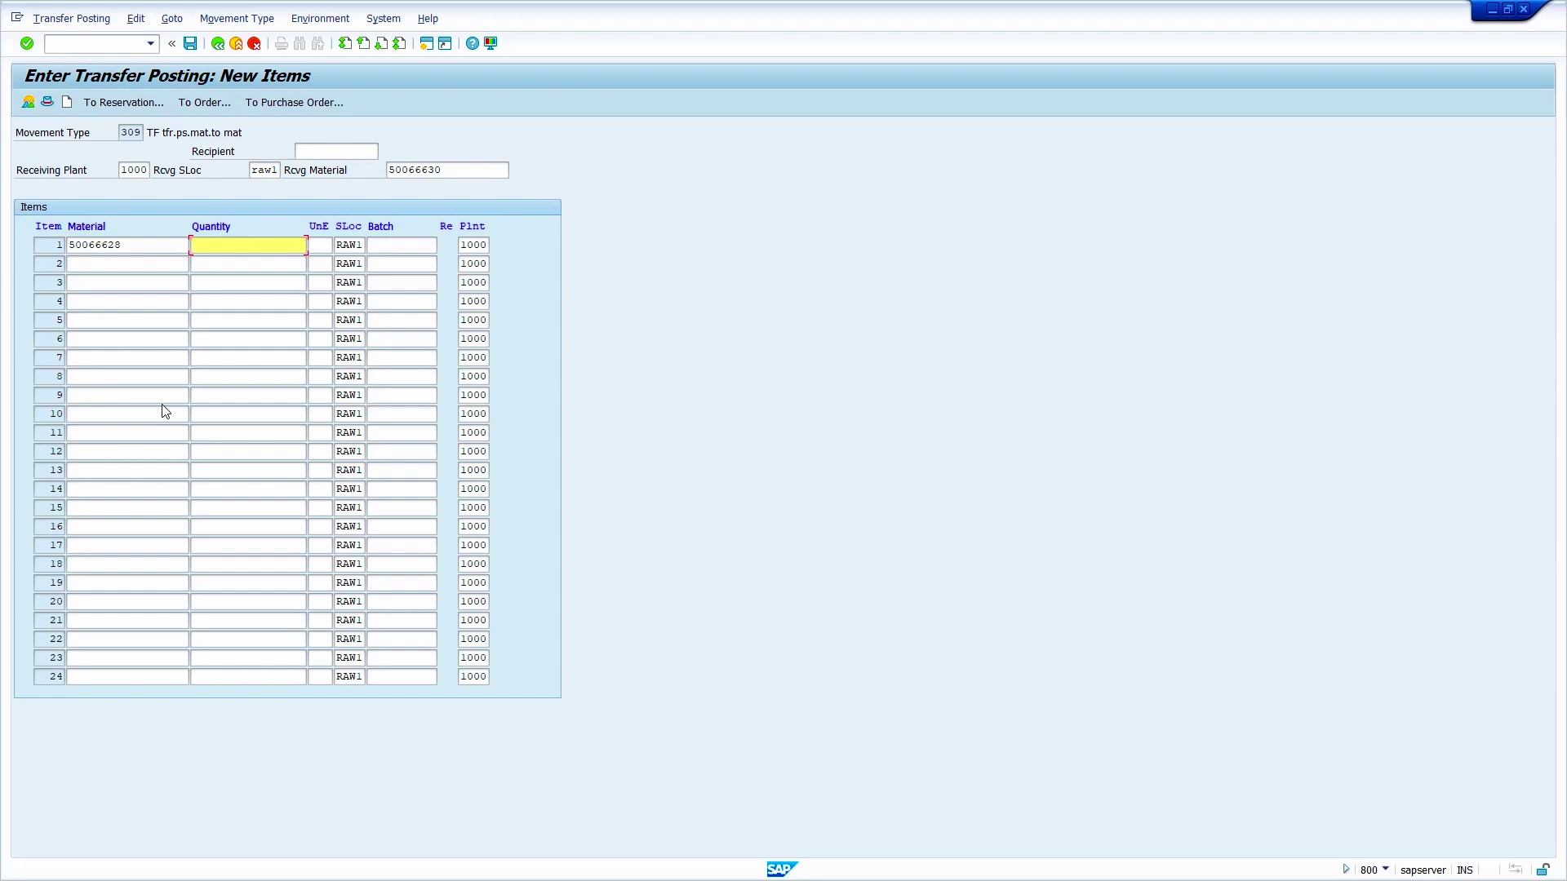
text(100)
key(Return)
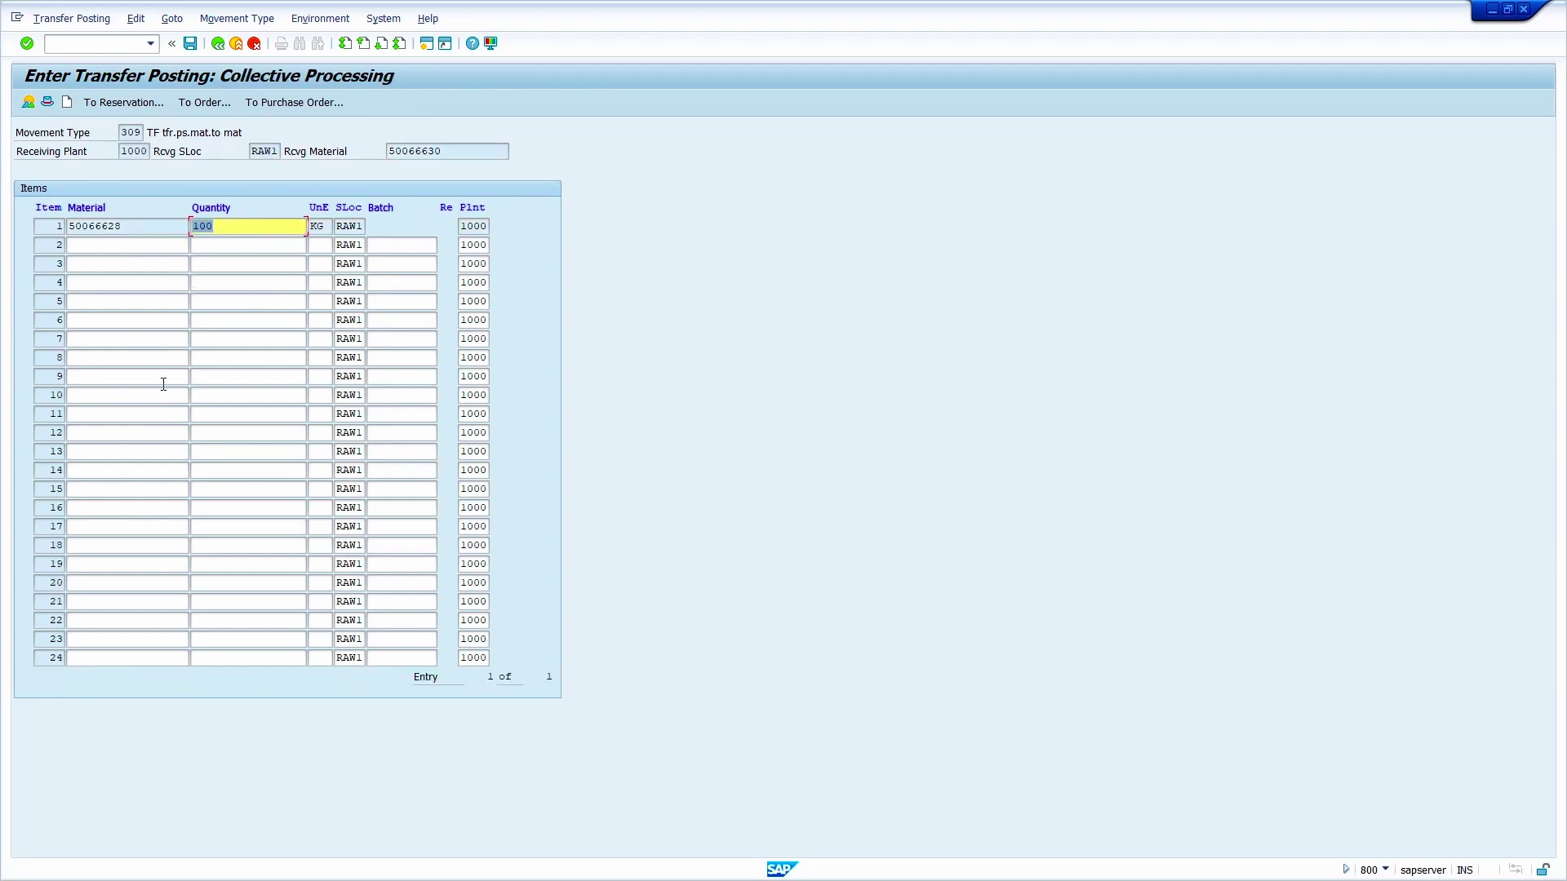
click(190, 43)
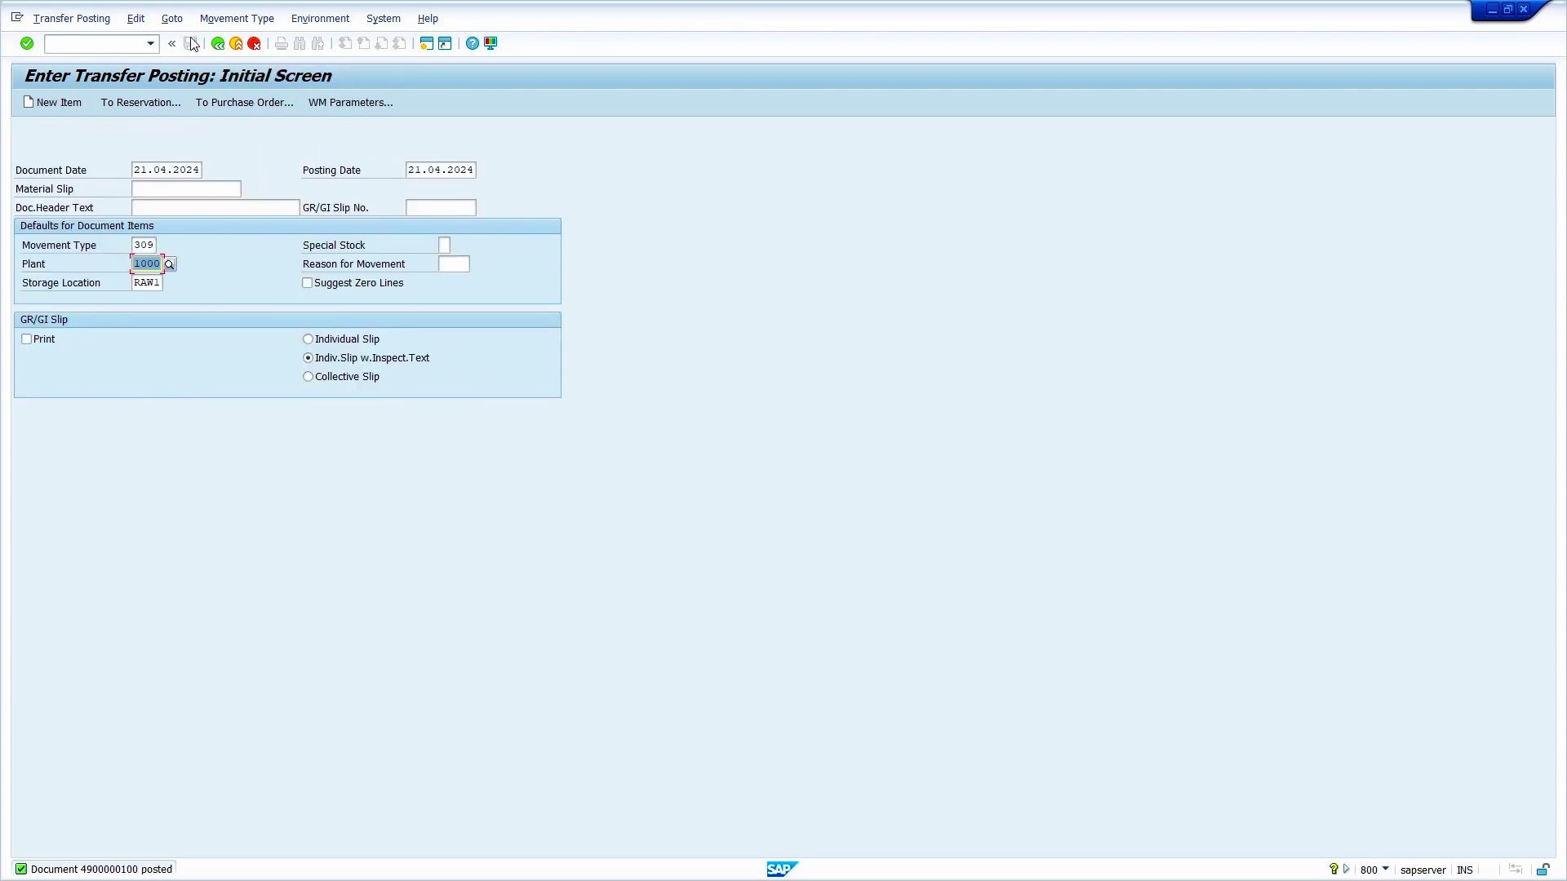
- Open only the Accounting 1 view of material 50066628 for plant 1000 with transaction MM02
click(117, 44)
text(/nmm02)
key(Return)
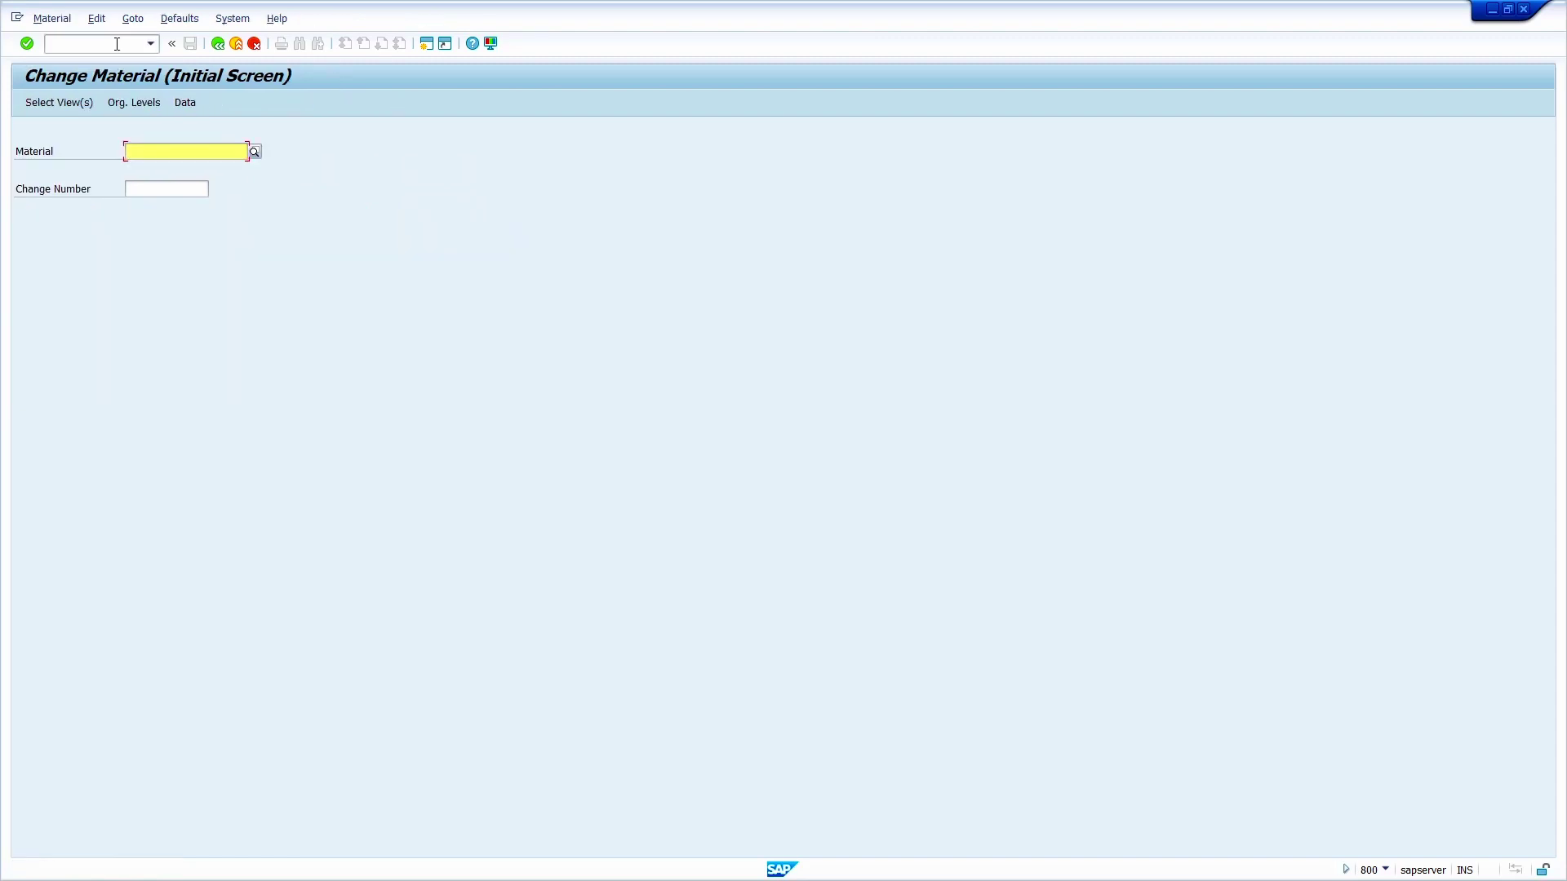
key(super+v)
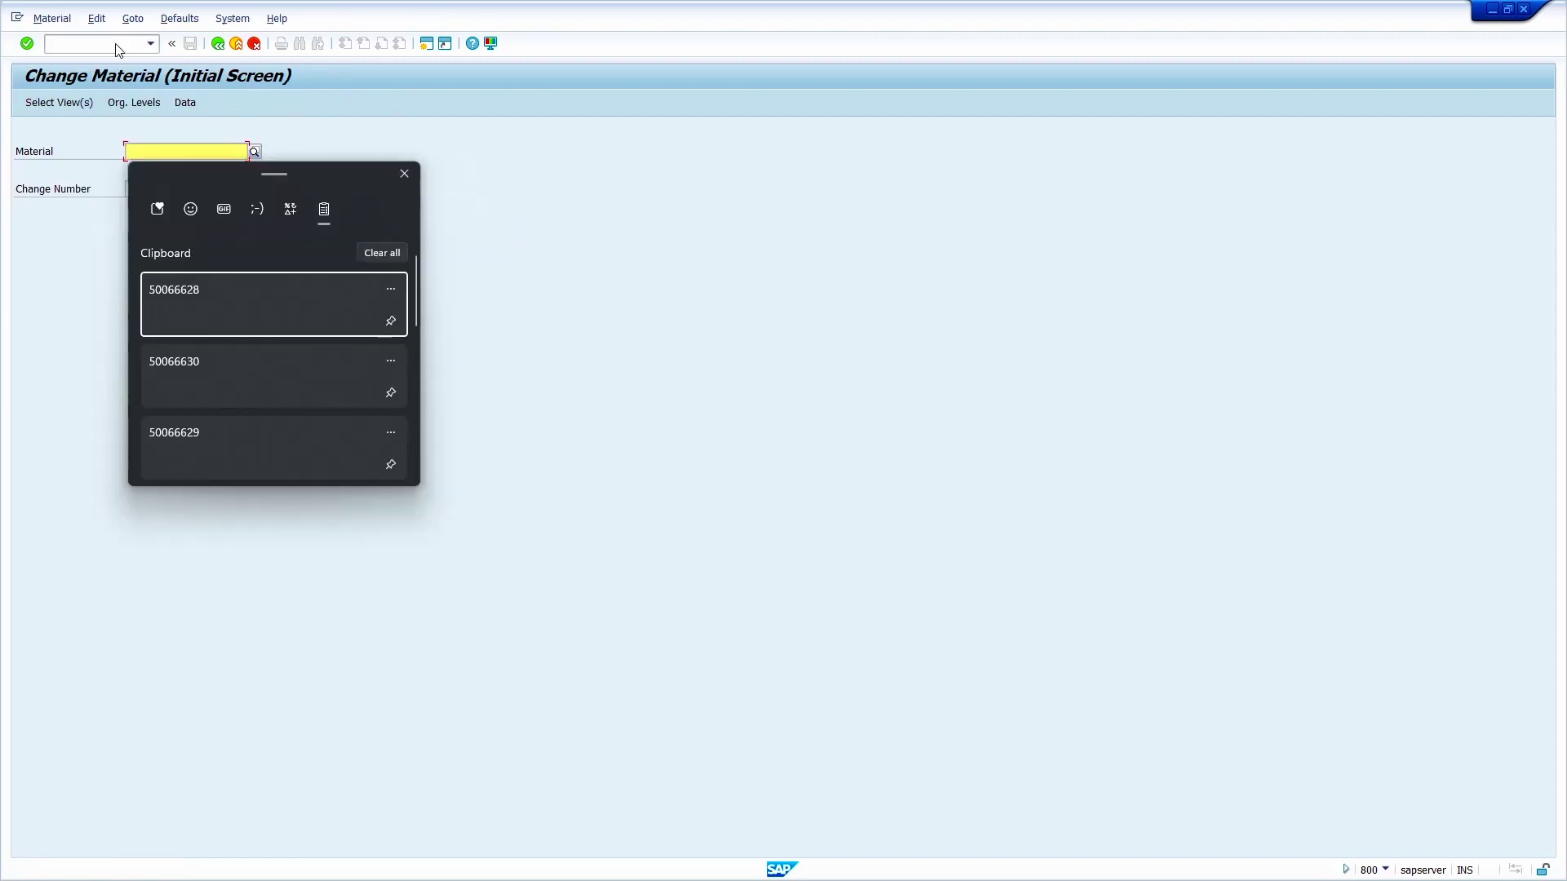
click(240, 301)
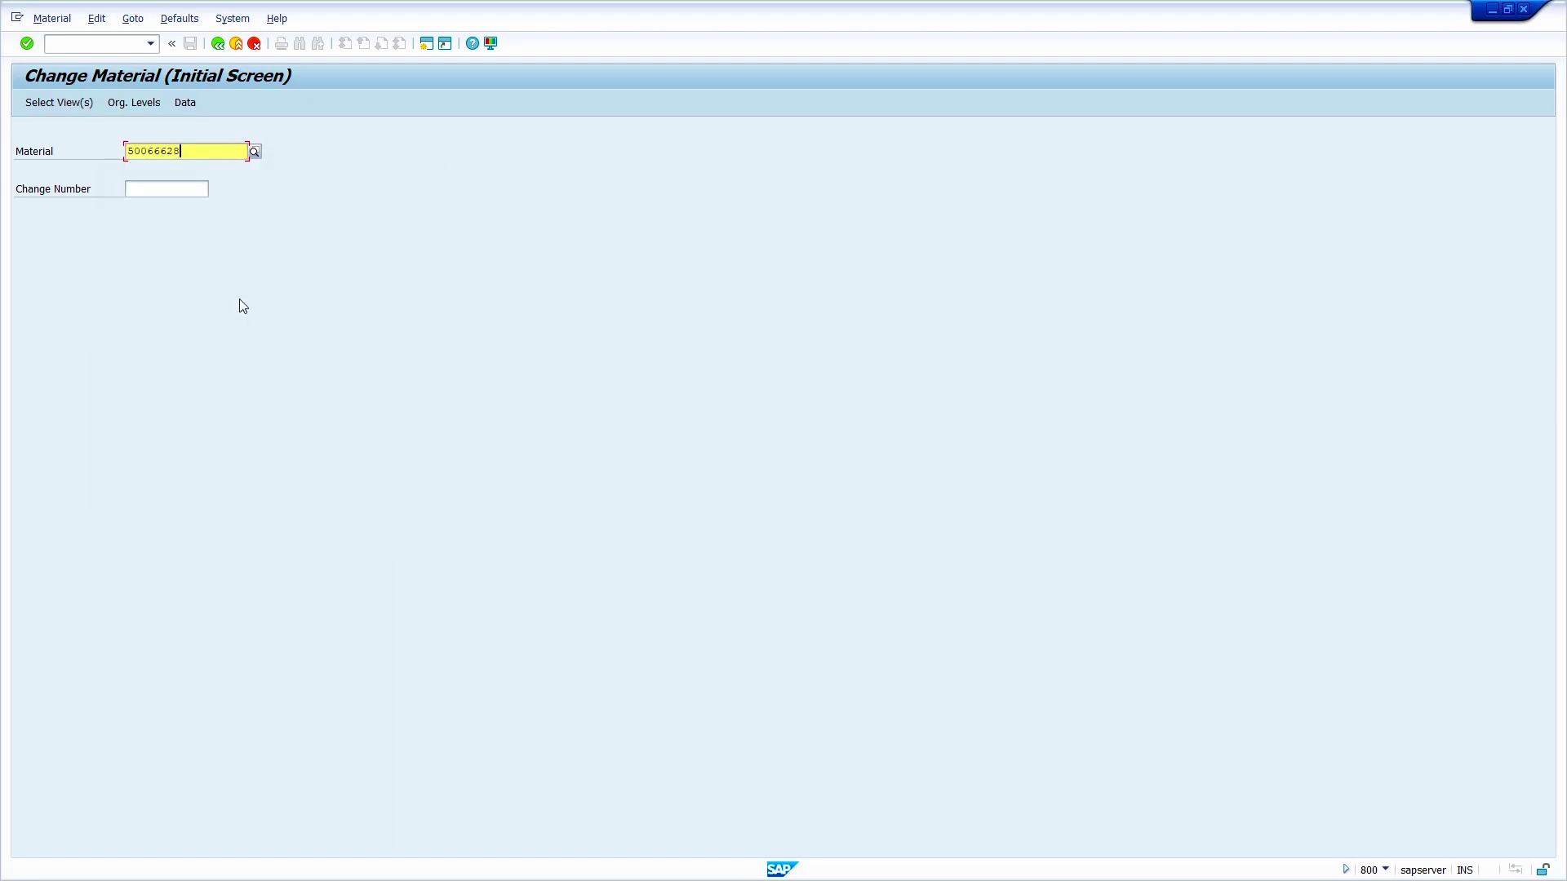
key(Return)
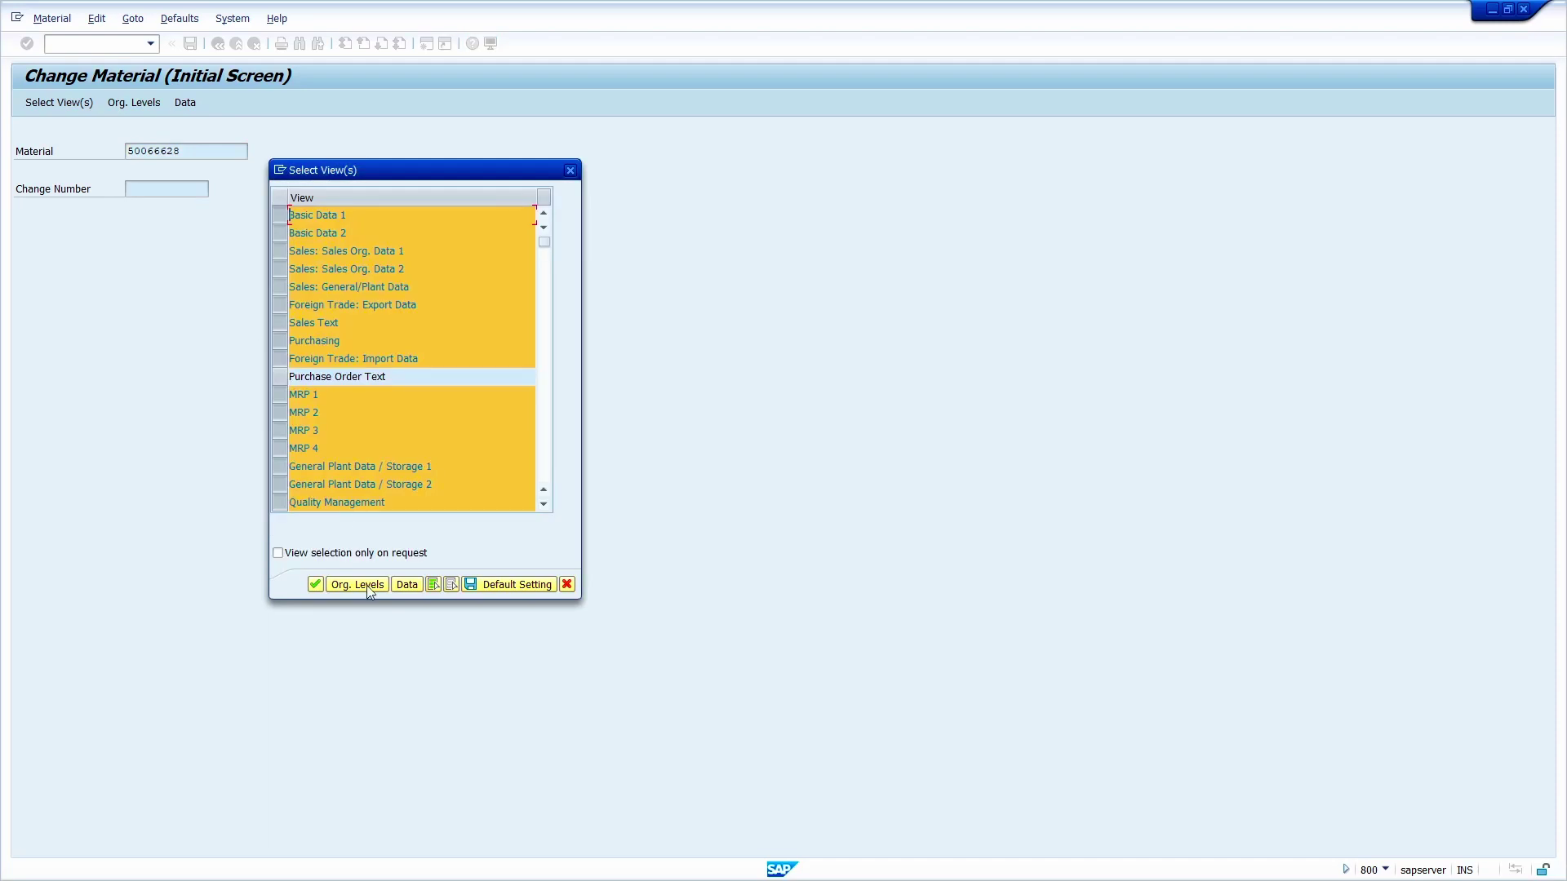
click(447, 584)
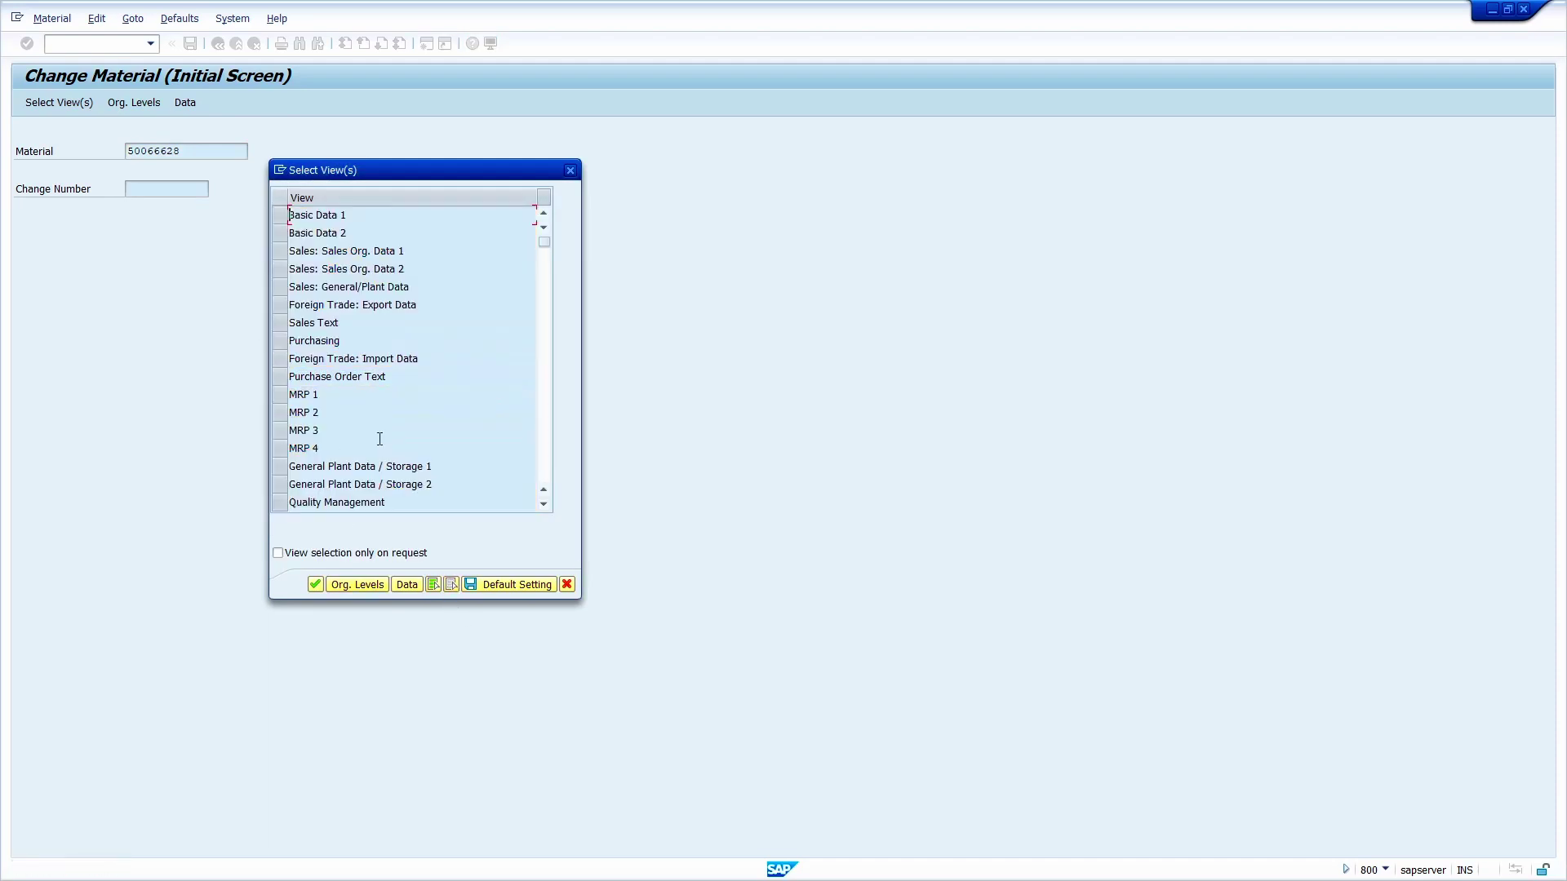
scroll(377, 439, down, 3)
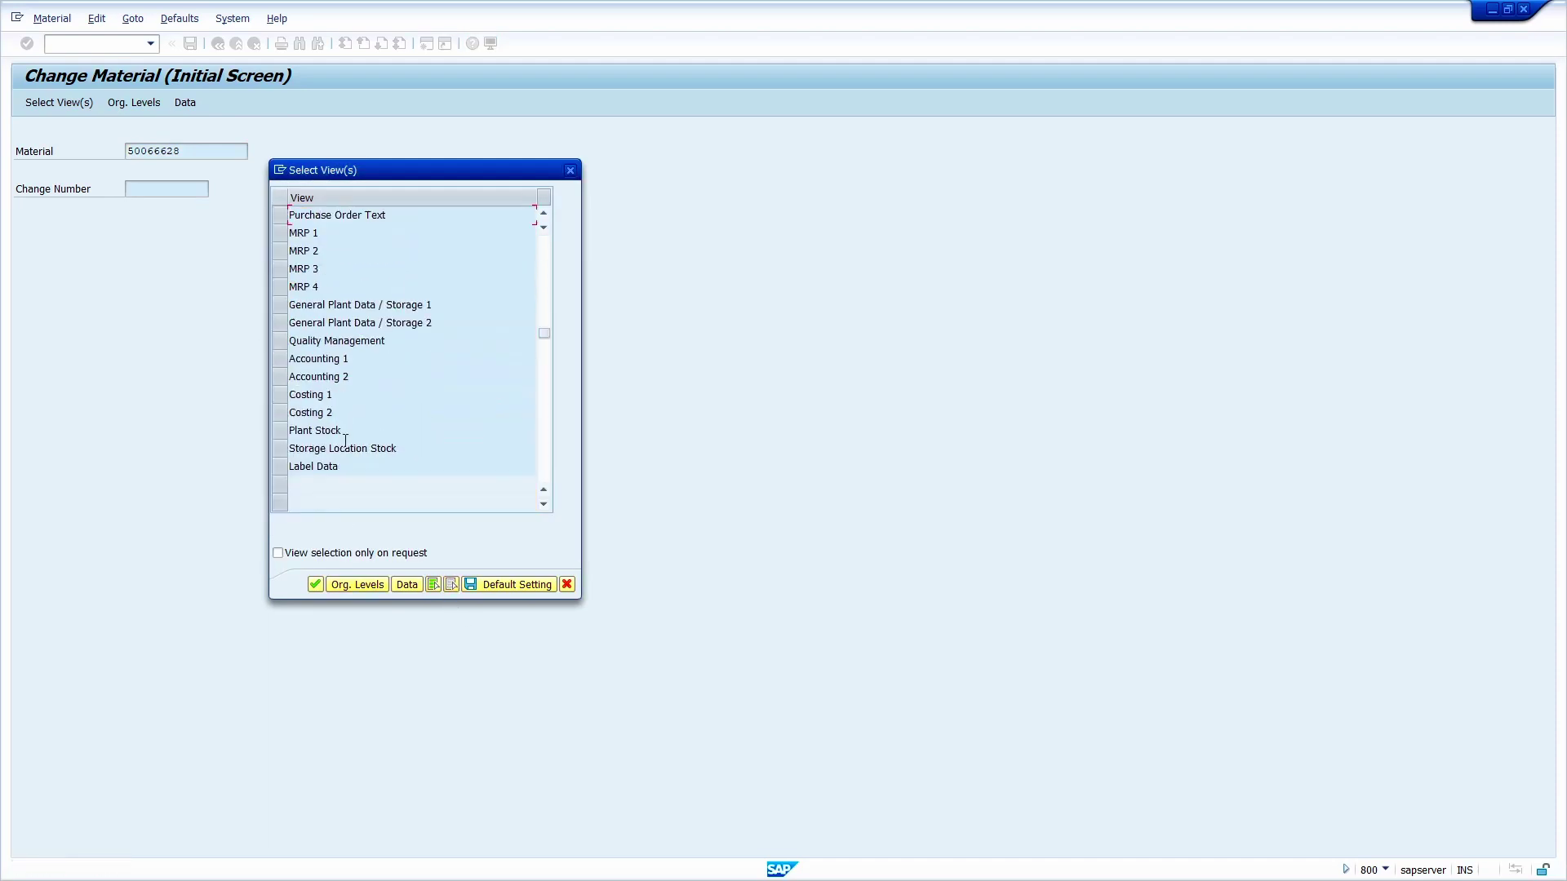
click(280, 361)
key(Return)
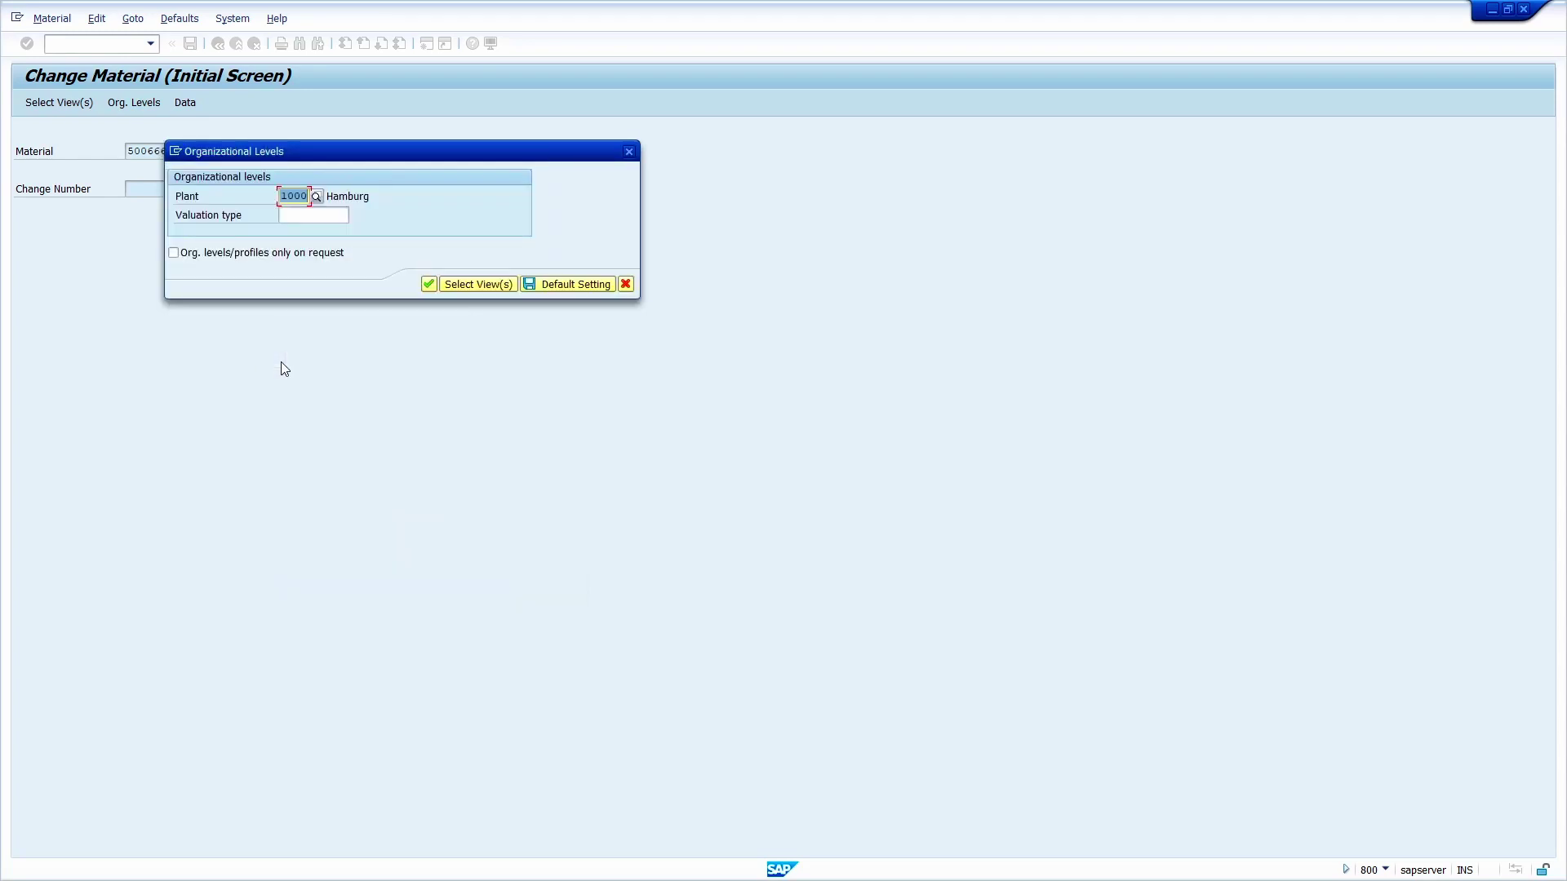
key(Return)
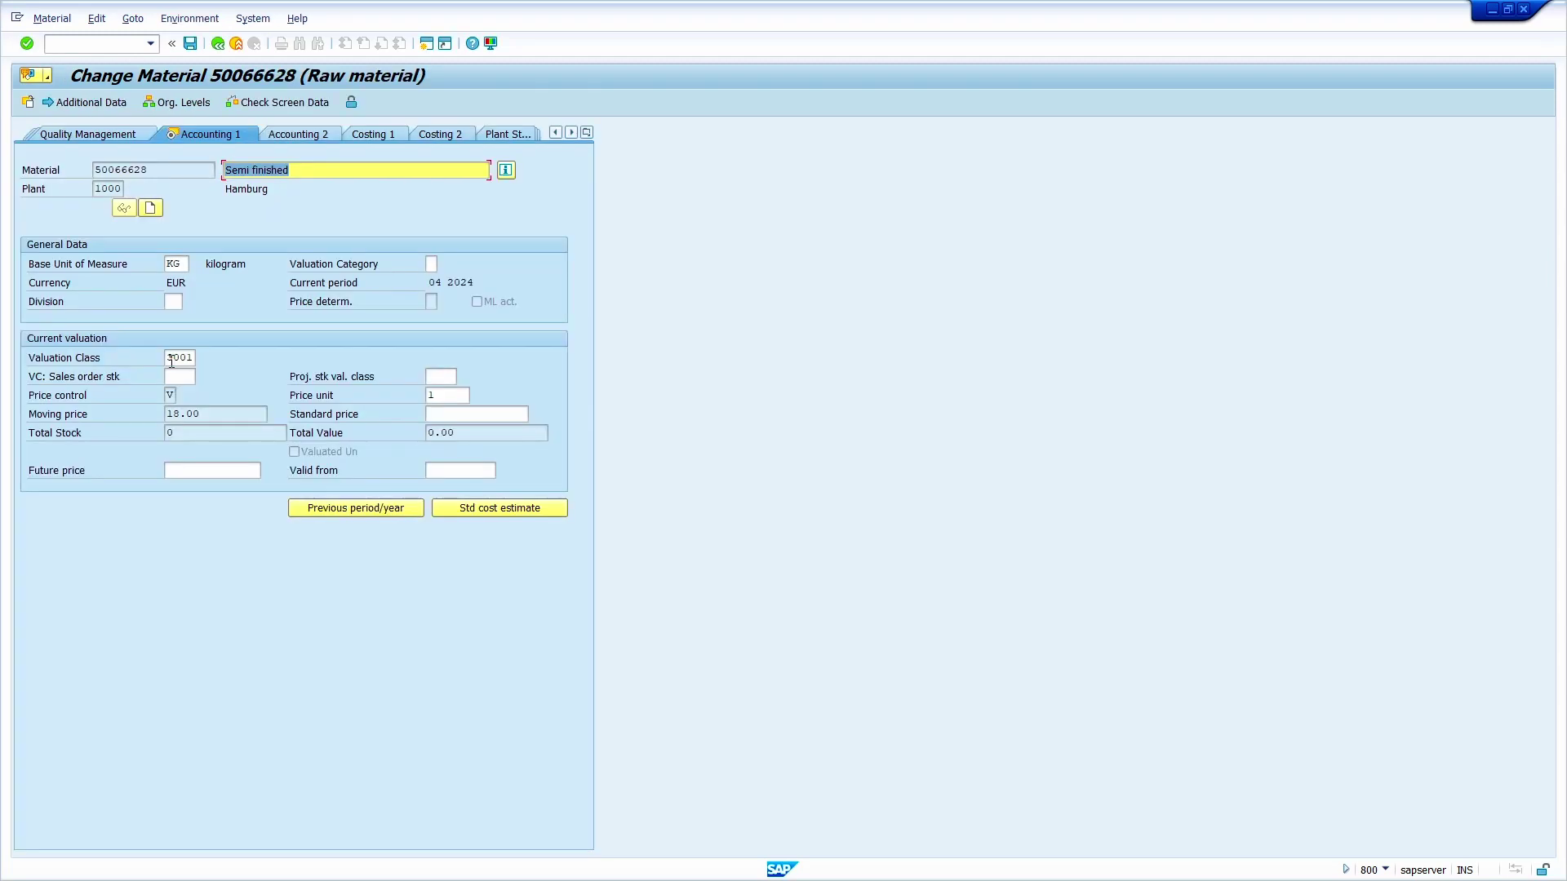
- Try to change the valuation class of material 50066628 to 3000 (Raw materials 1) and acknowledge the warning
click(177, 359)
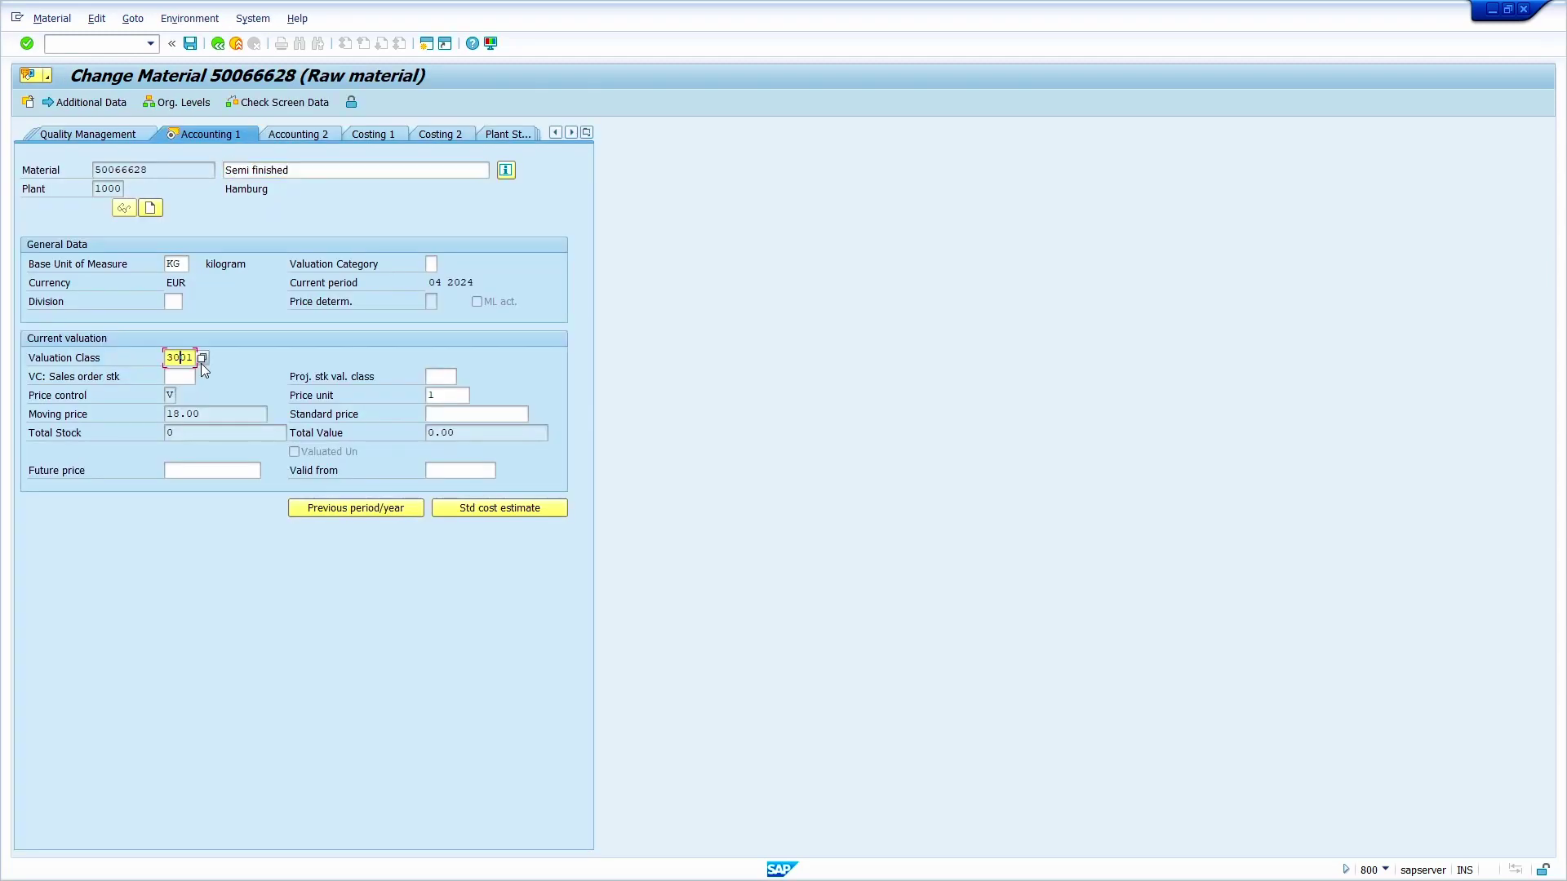
click(202, 359)
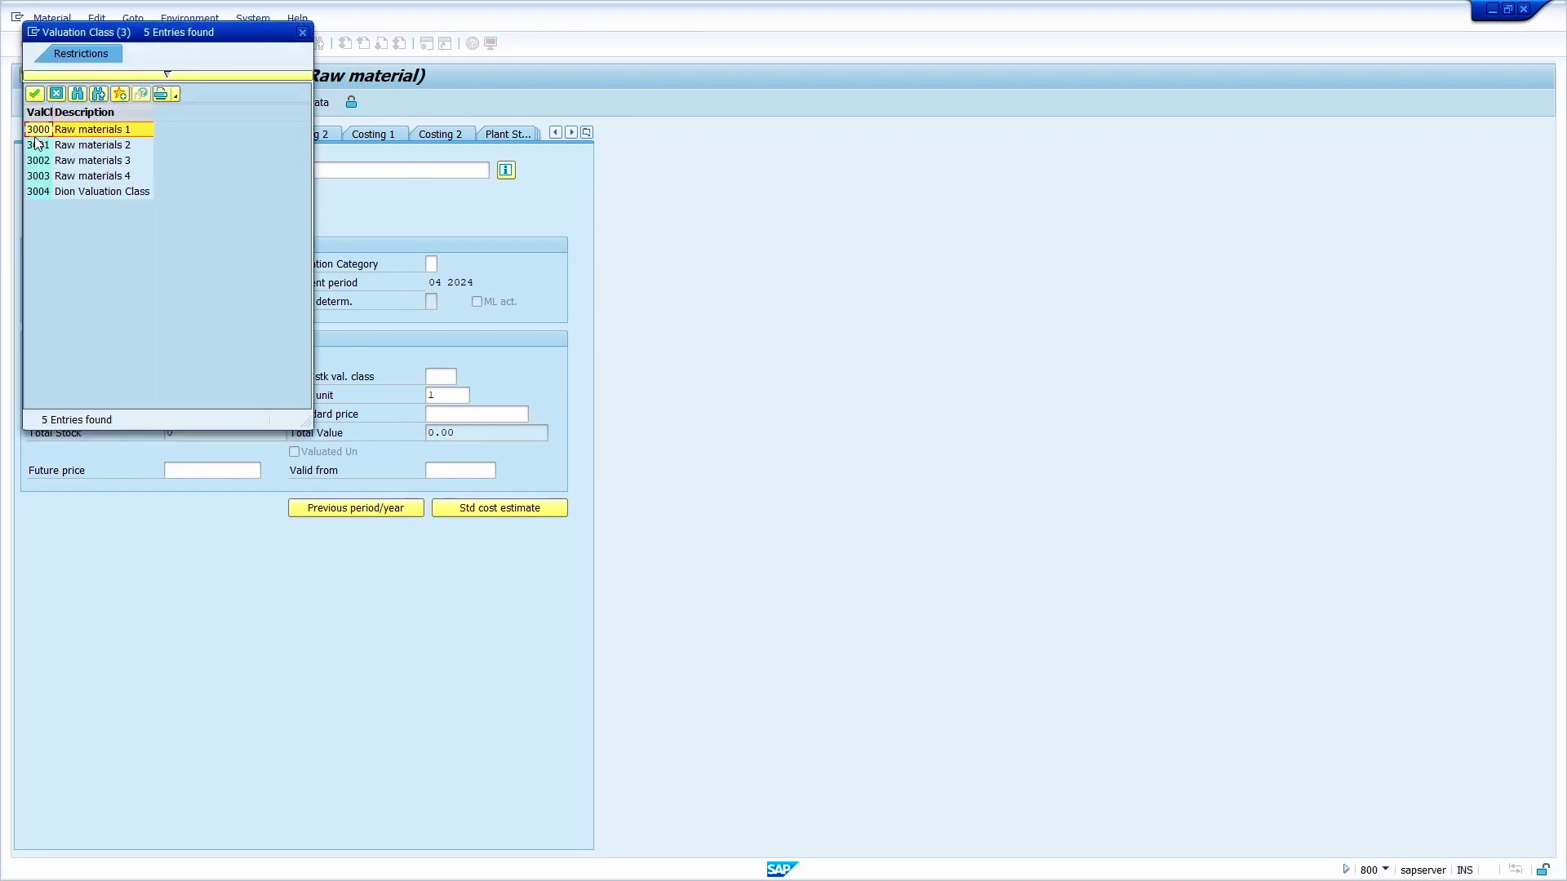
double_click(39, 133)
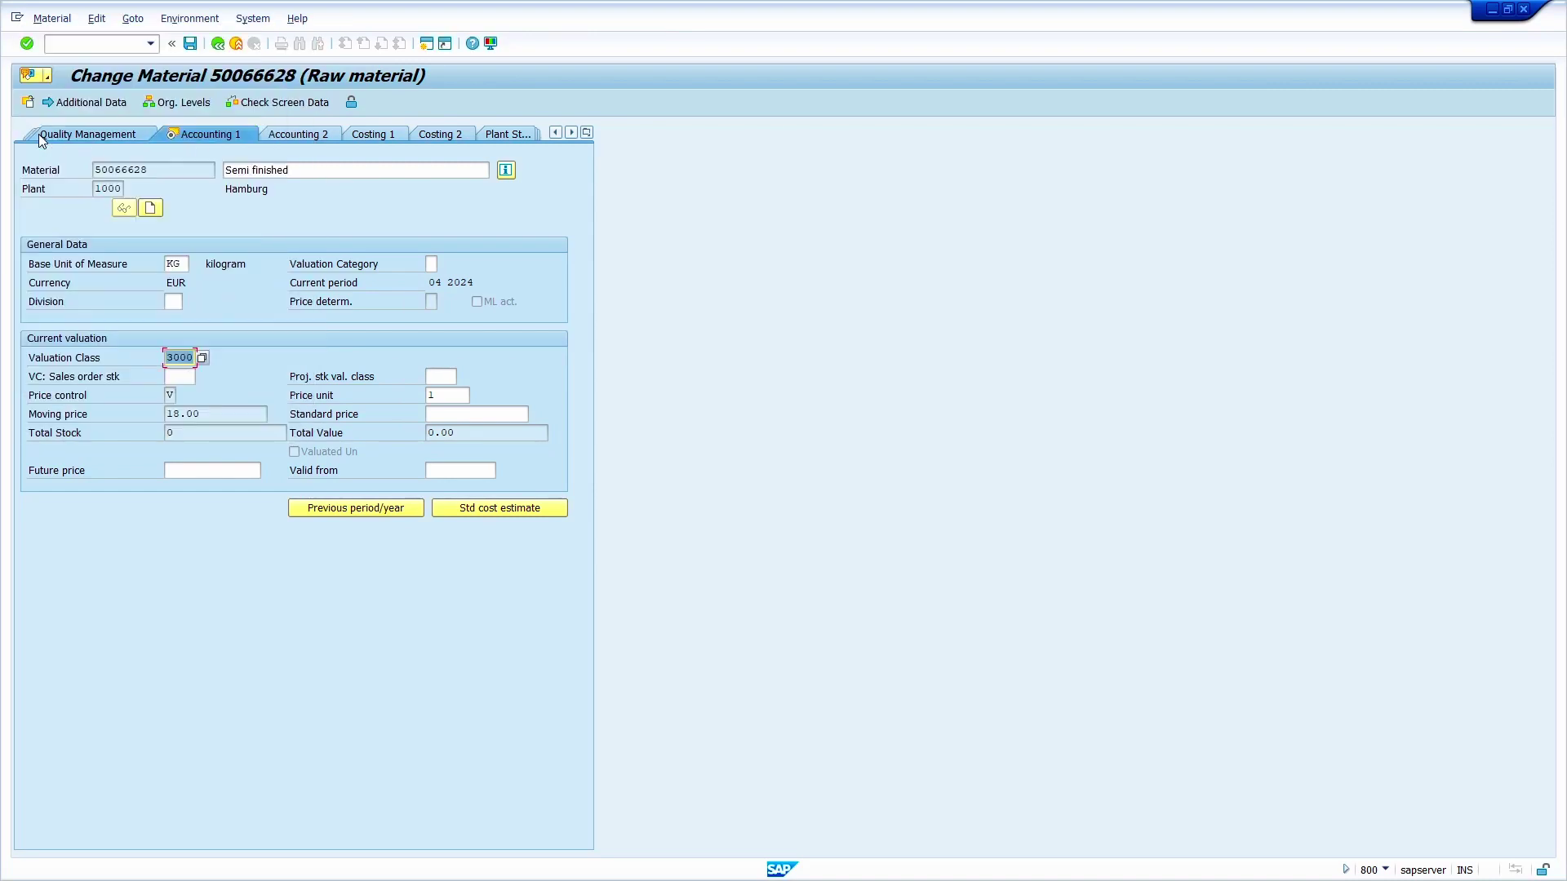
key(Return)
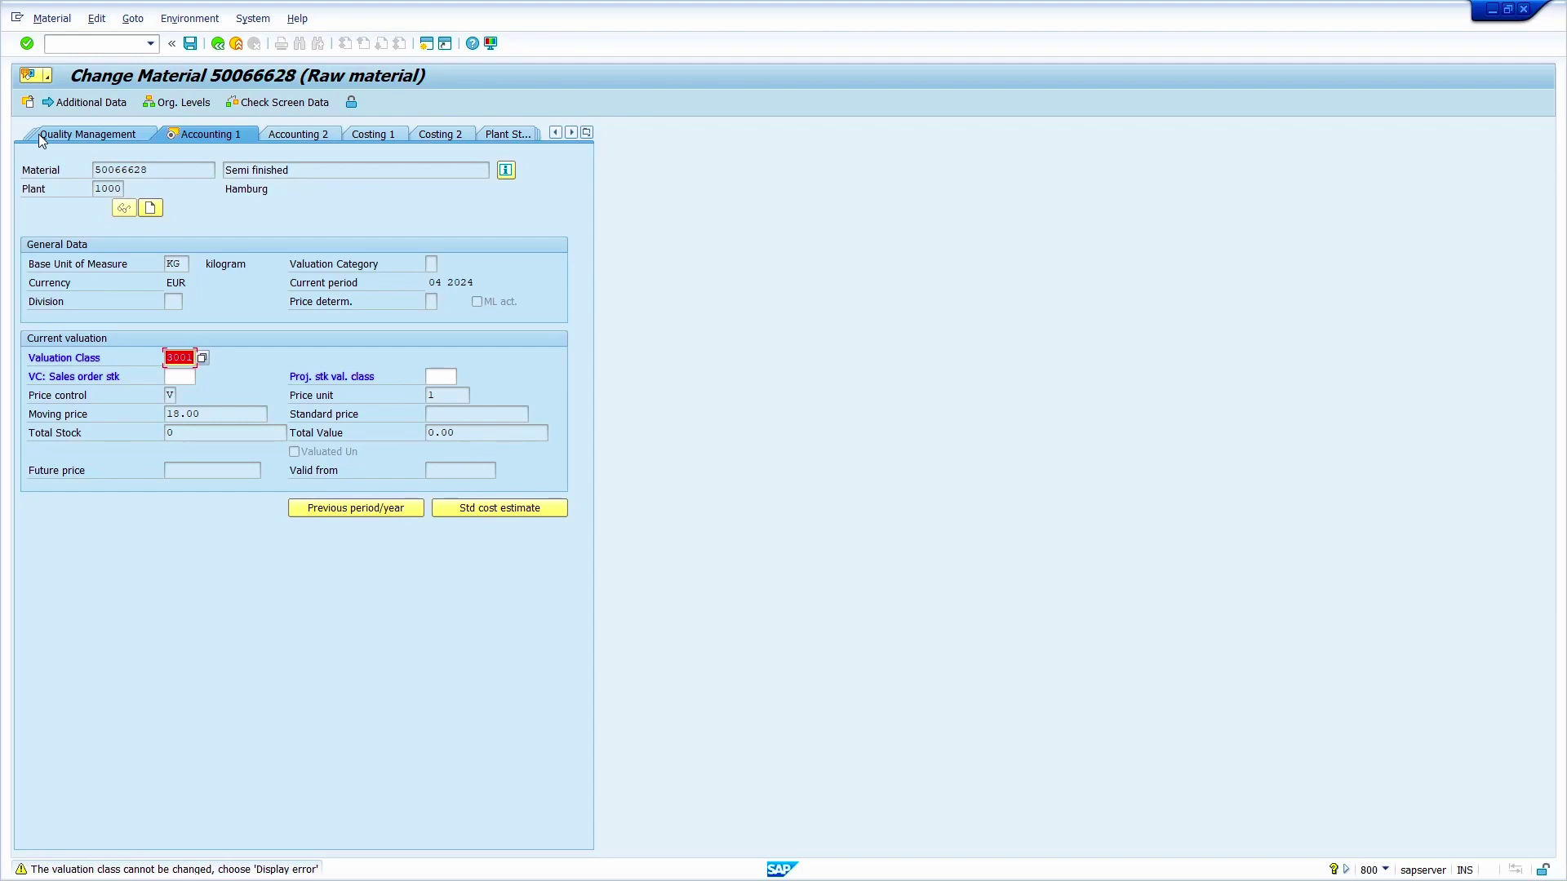
key(Return)
- Open the Semi finished material's purchase order with transaction ME22N and select its item 10
click(97, 43)
text(/nme22n)
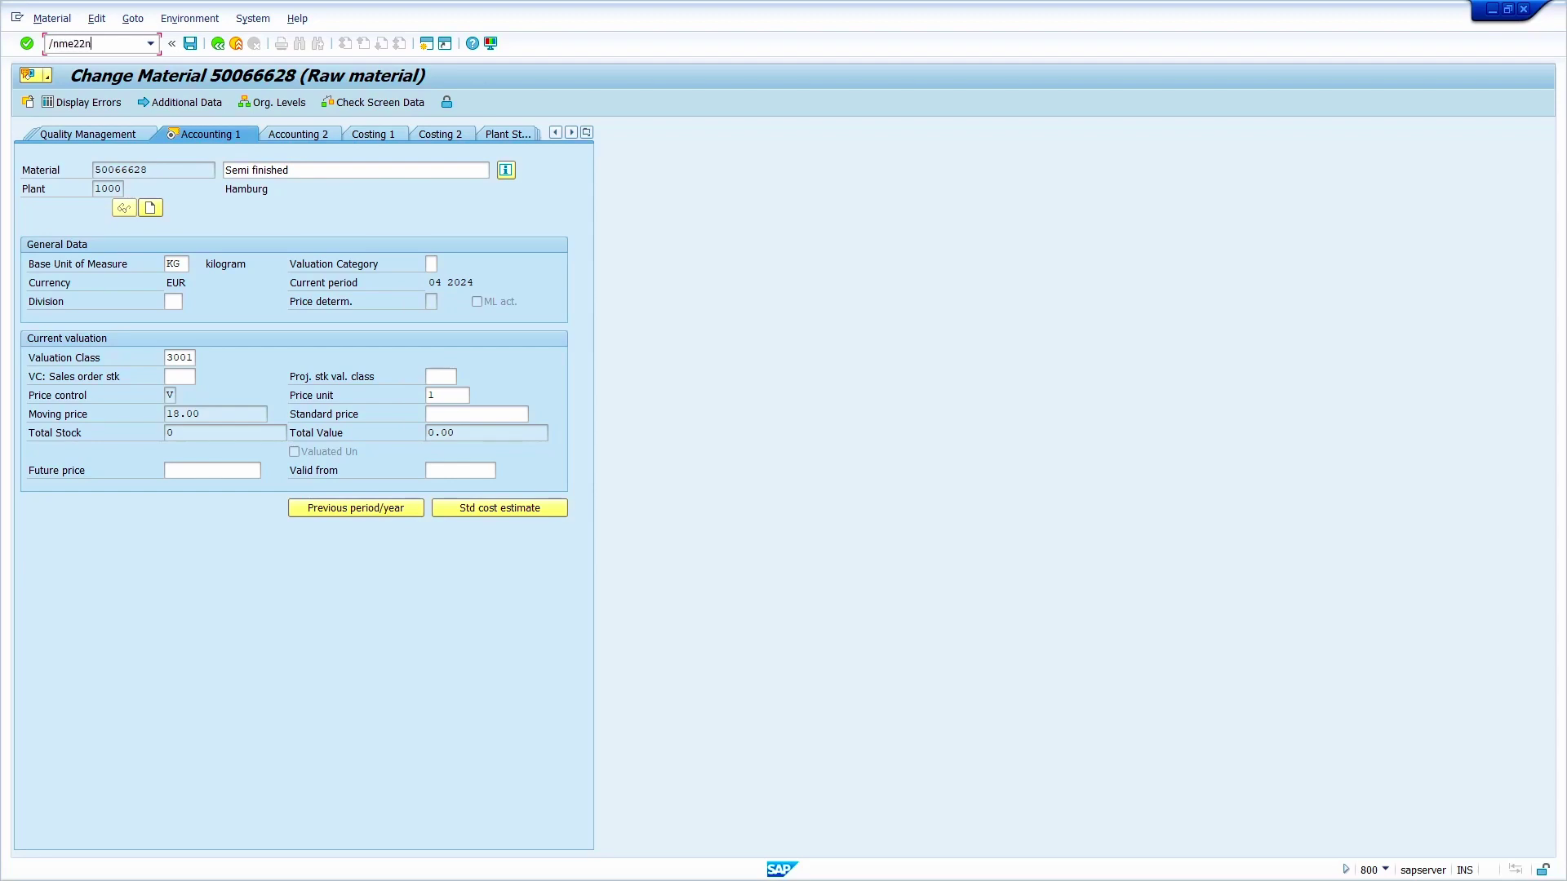
key(Return)
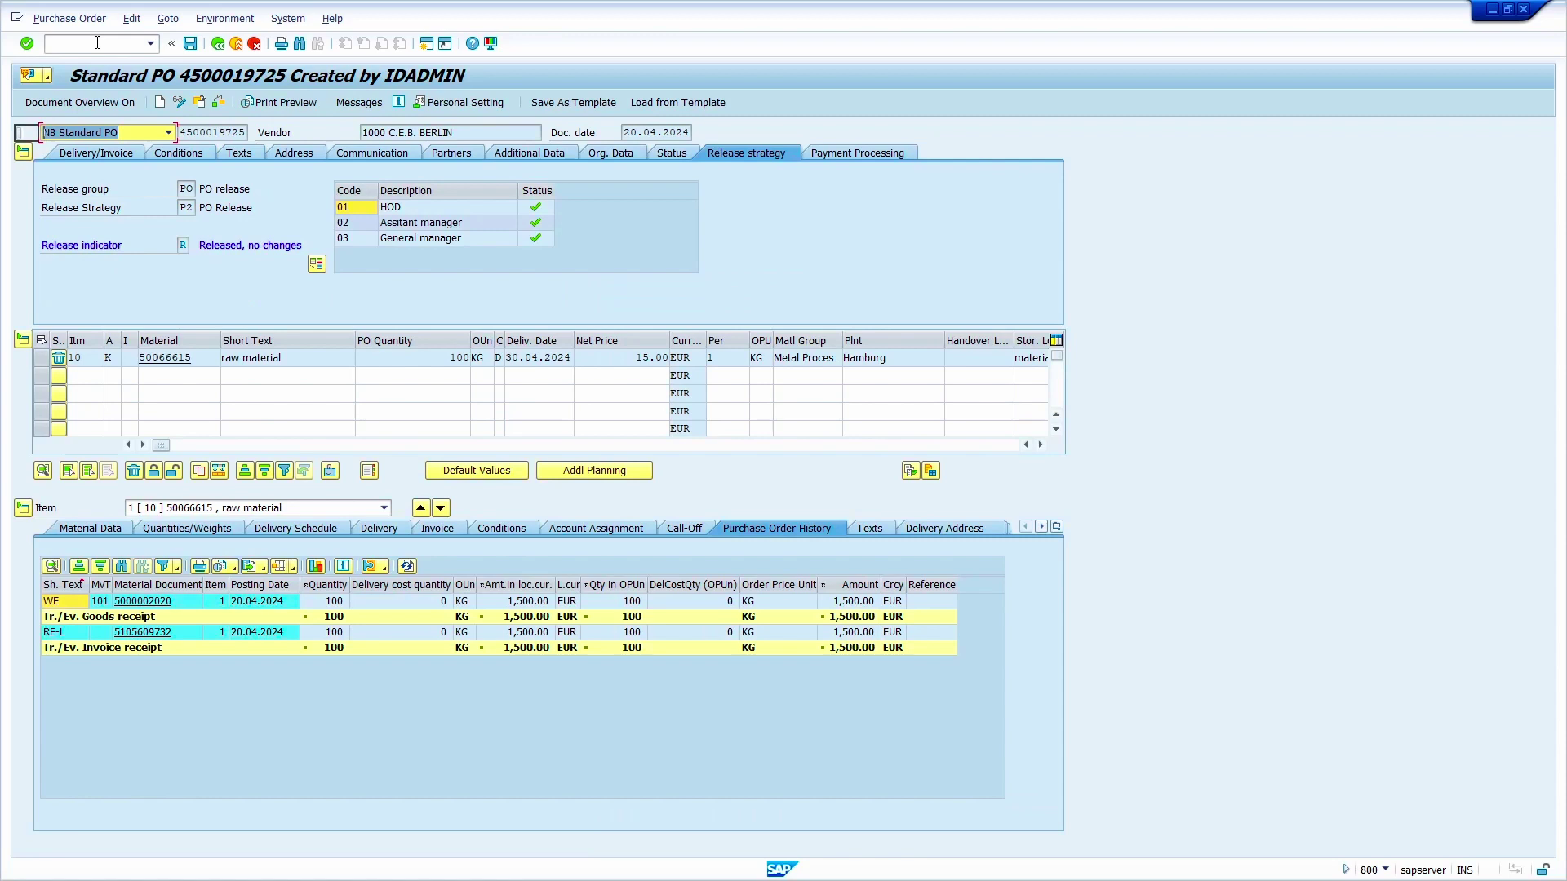
click(198, 103)
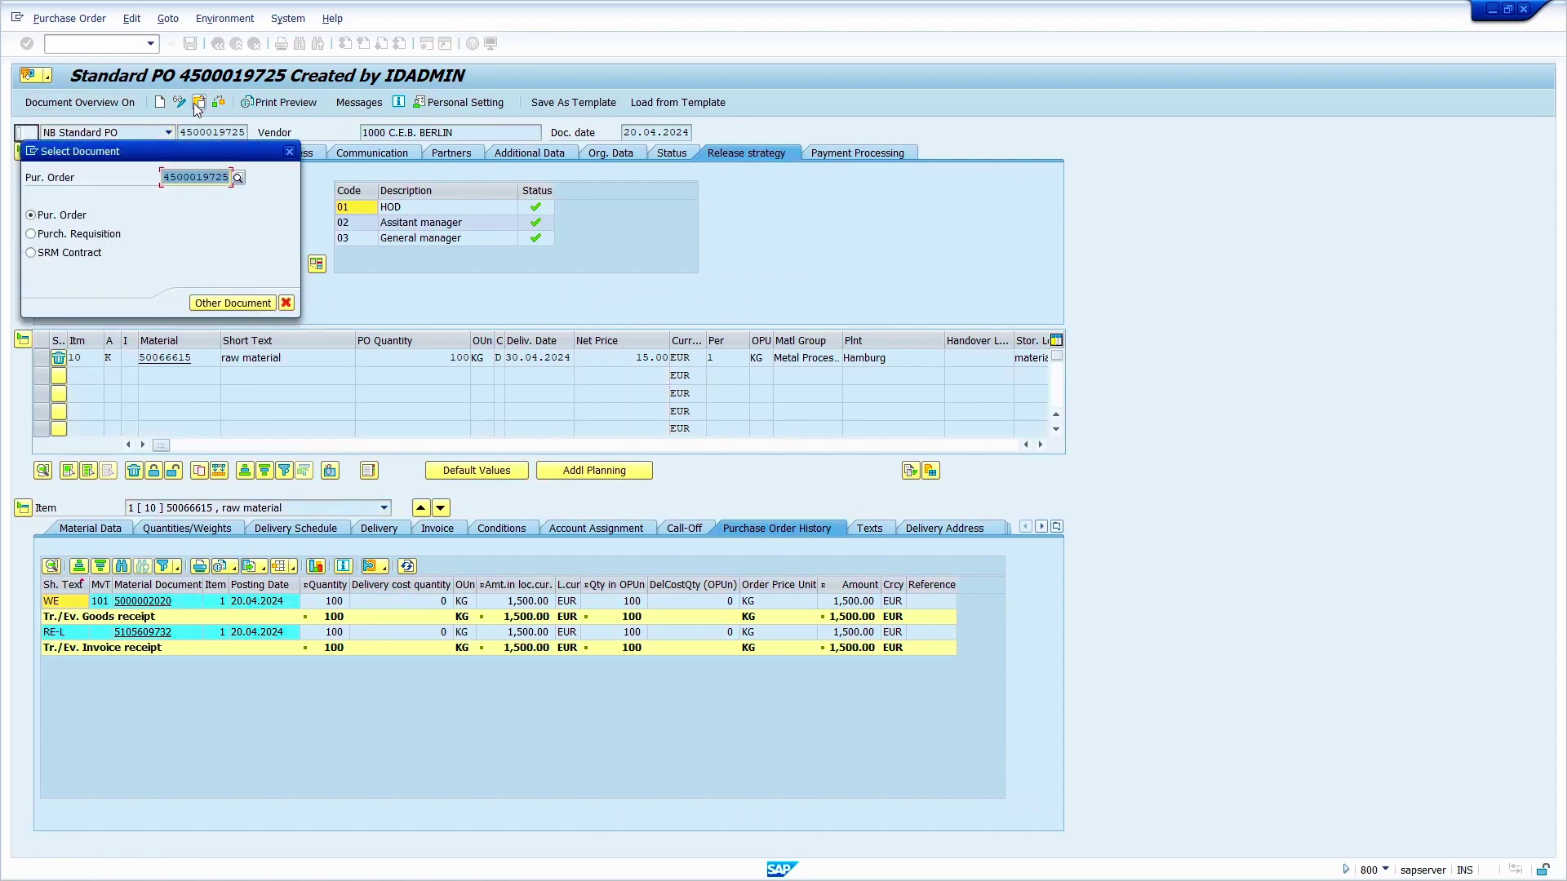
key(super+v)
scroll(335, 417, down, 2)
click(333, 423)
click(233, 303)
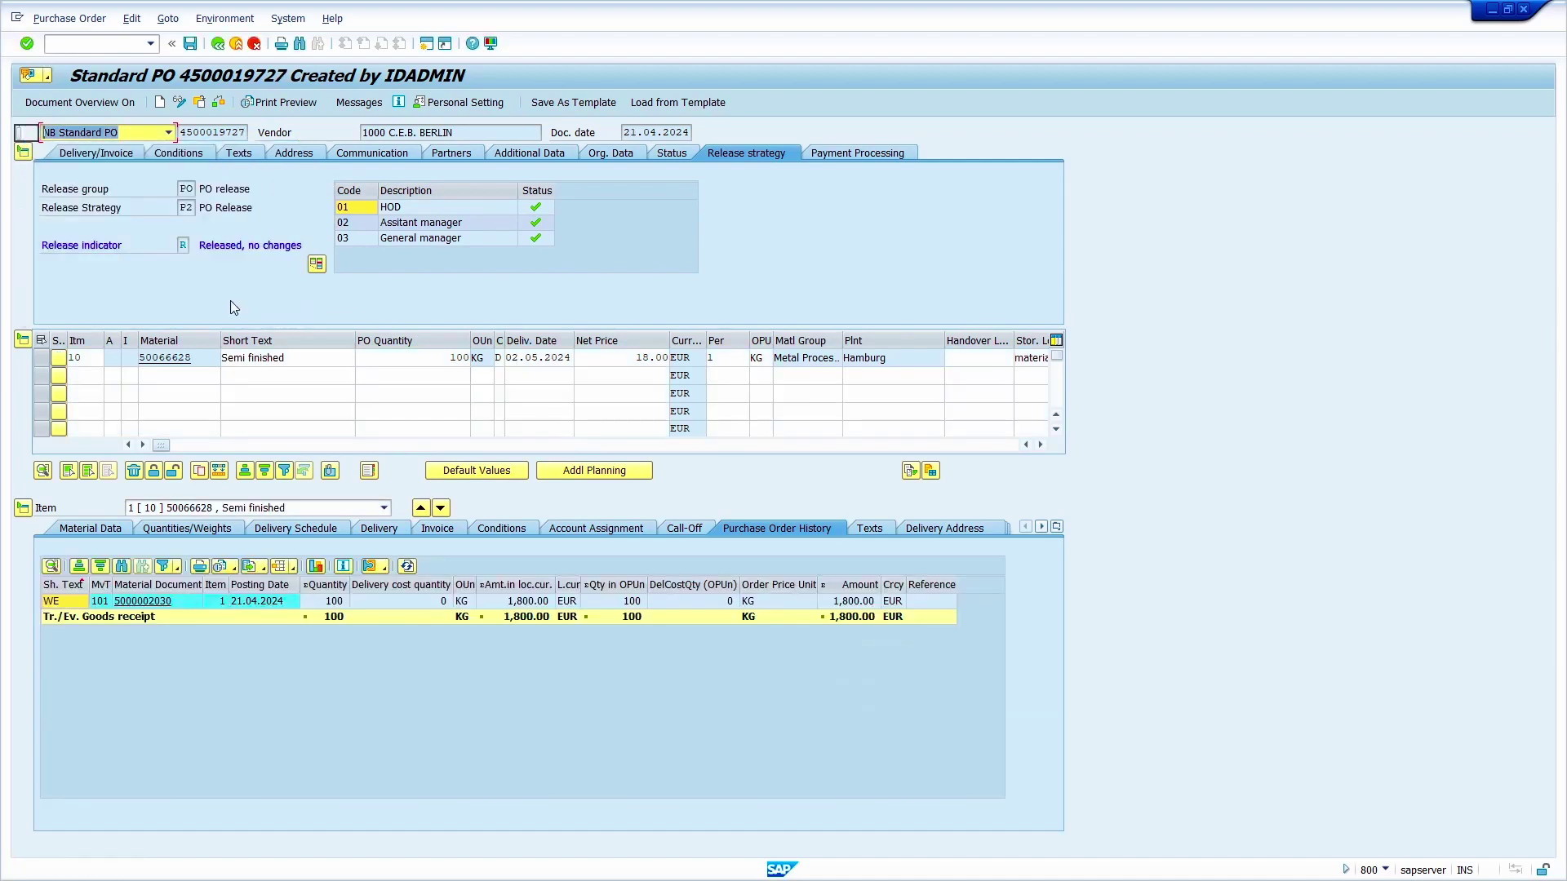
click(43, 359)
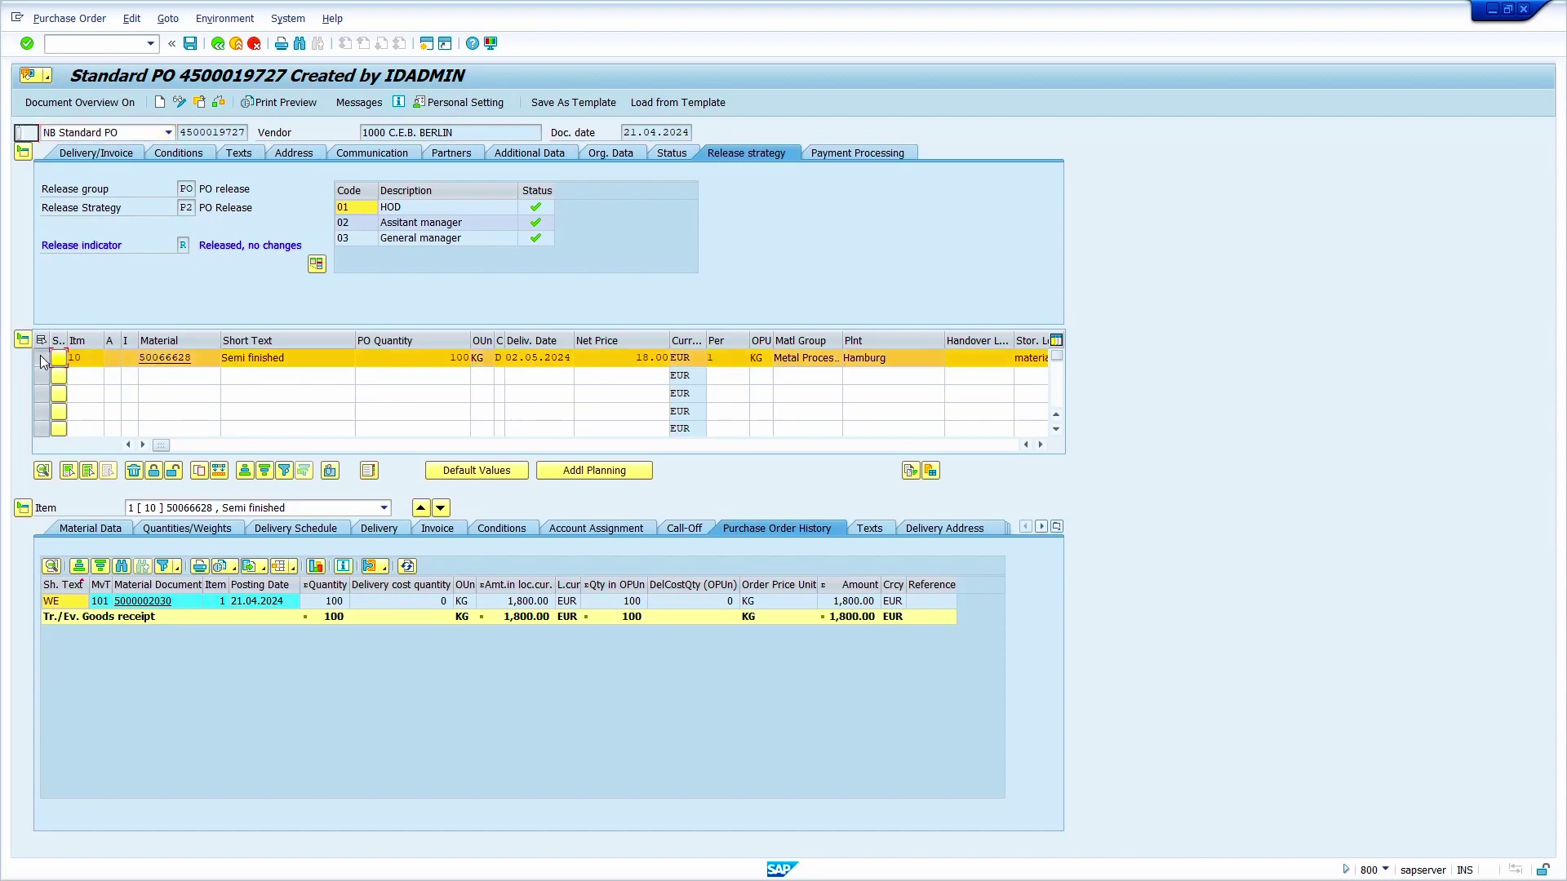
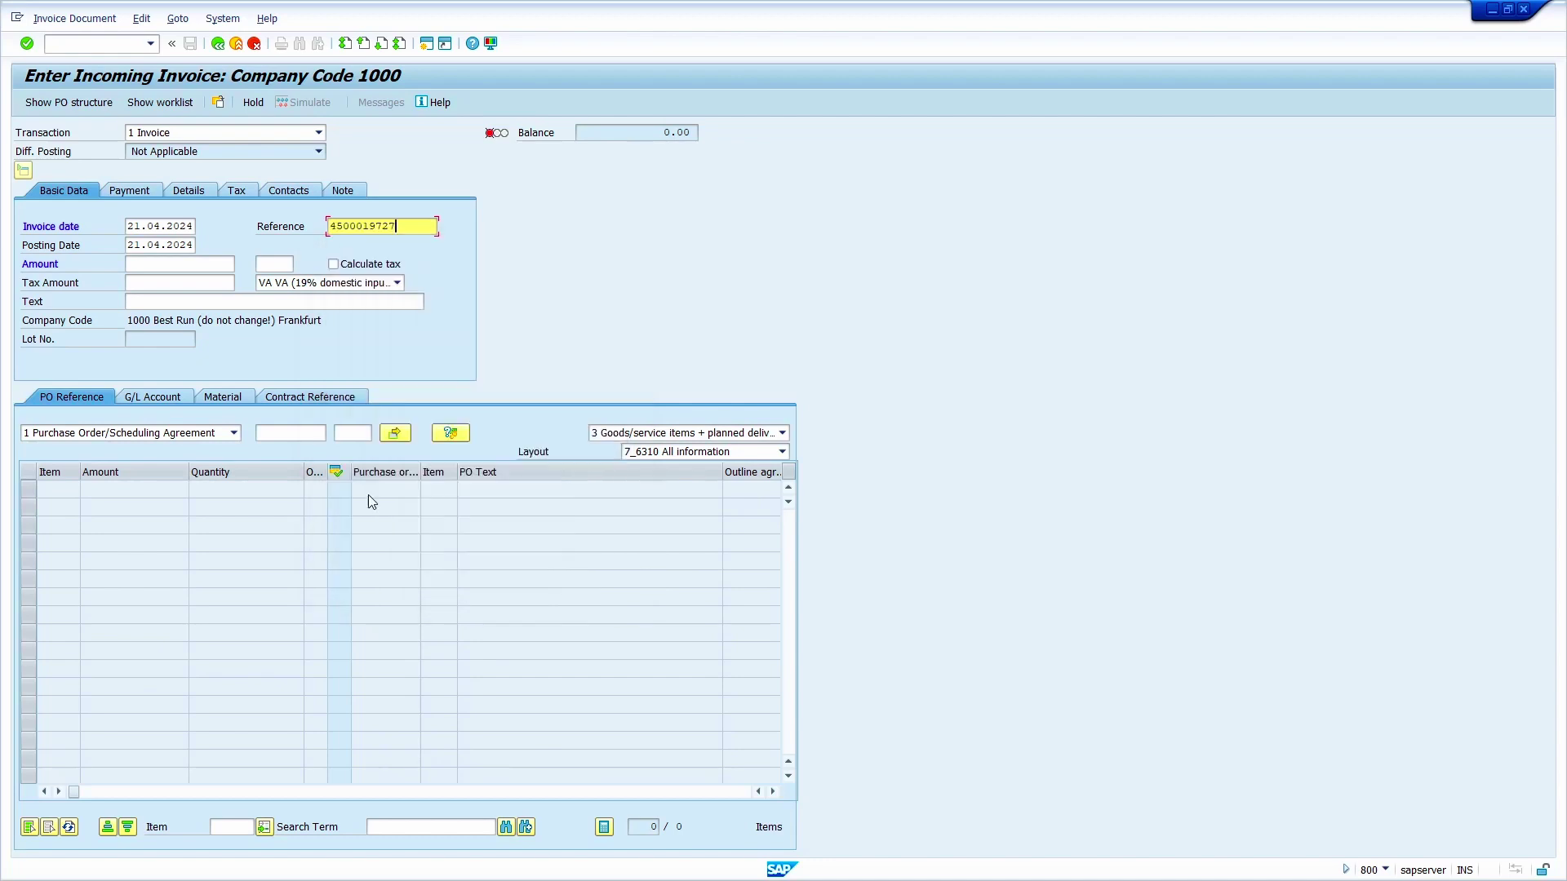
- Load the Semi finished material's purchase order into the incoming invoice as its PO reference
click(286, 434)
key(ctrl+v)
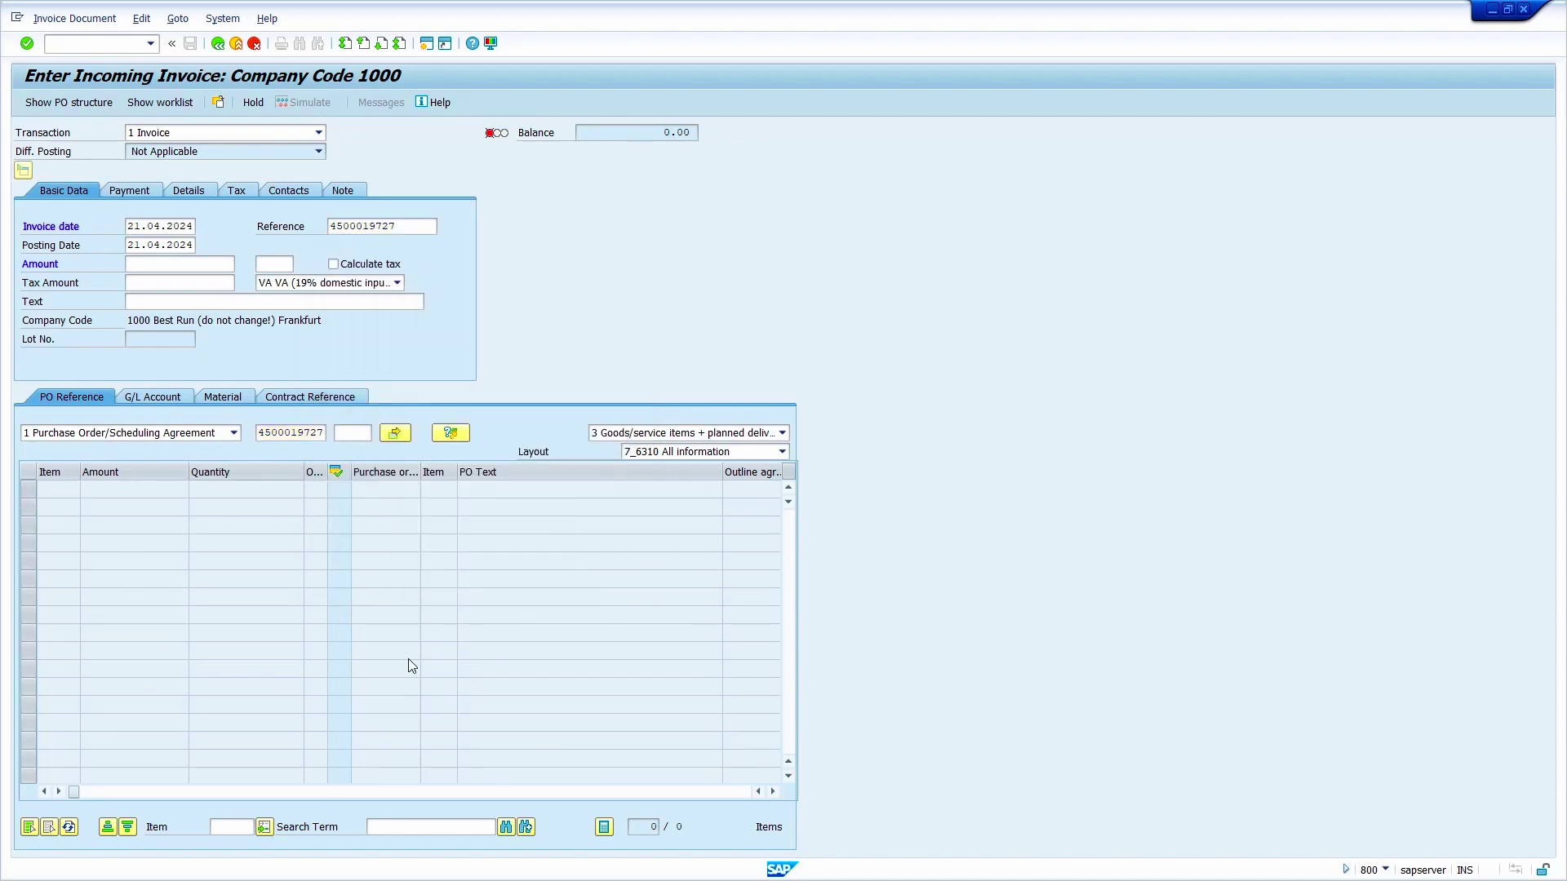
key(Return)
- Set the invoice's tax code to 1I (Input tax 10%) and enable automatic tax calculation
click(384, 282)
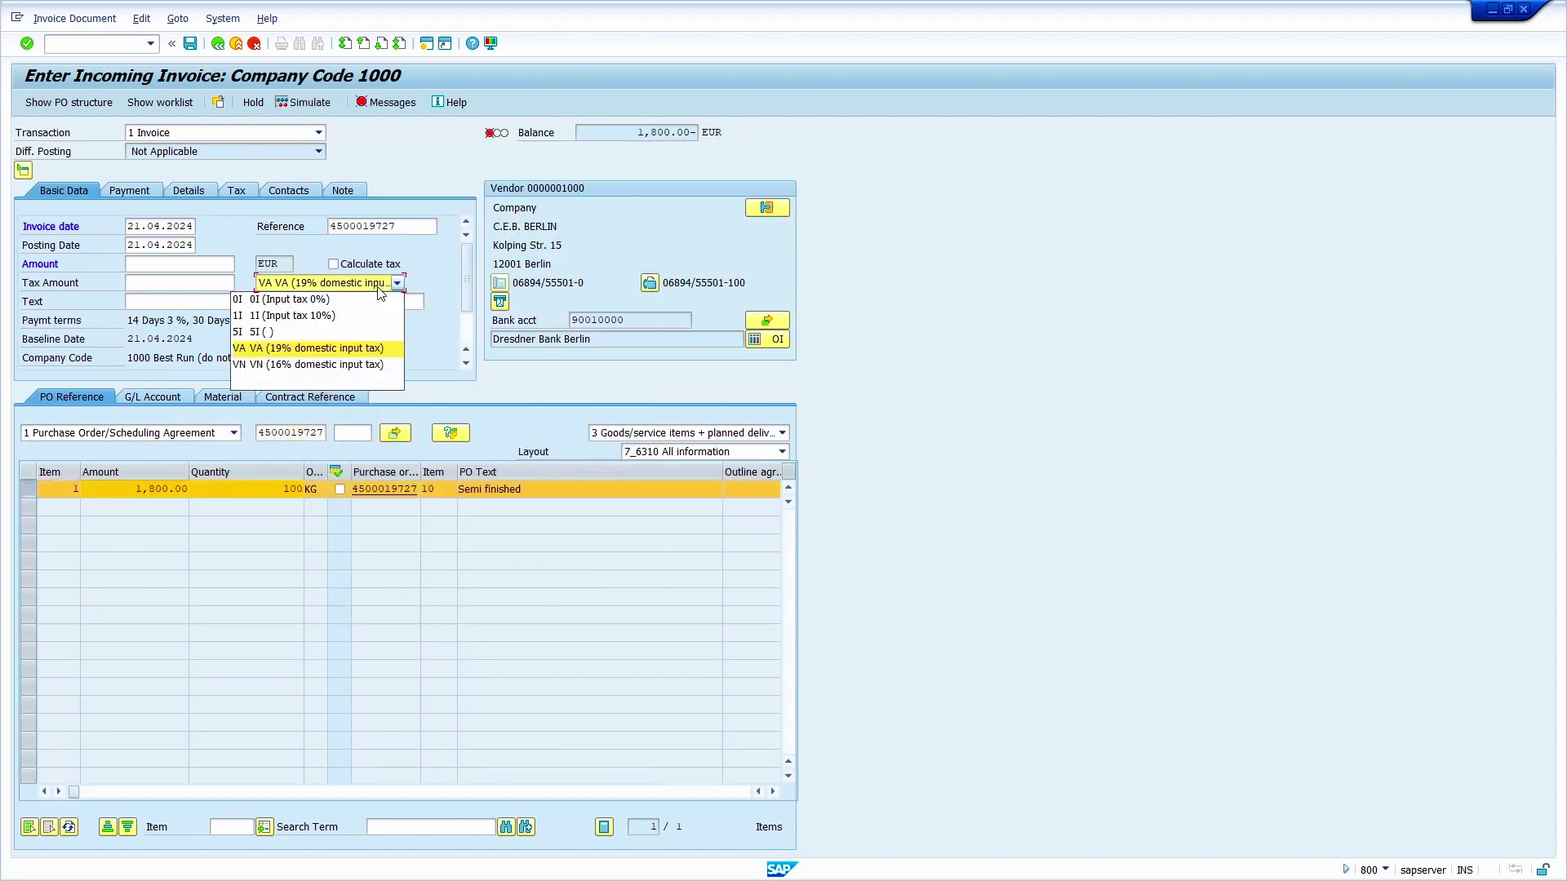
click(353, 321)
click(340, 265)
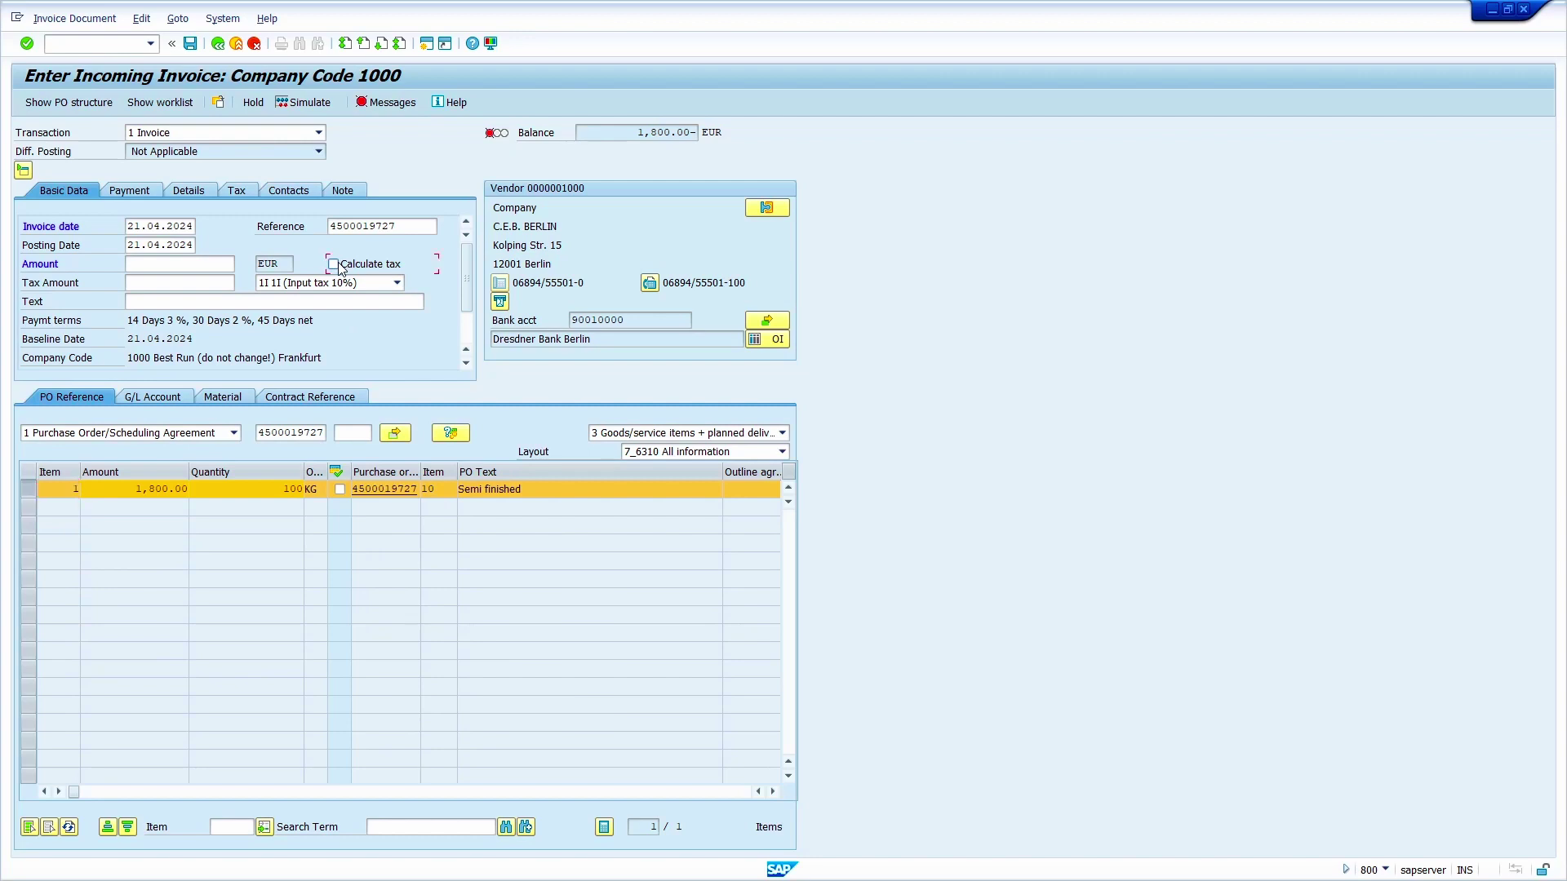
key(Return)
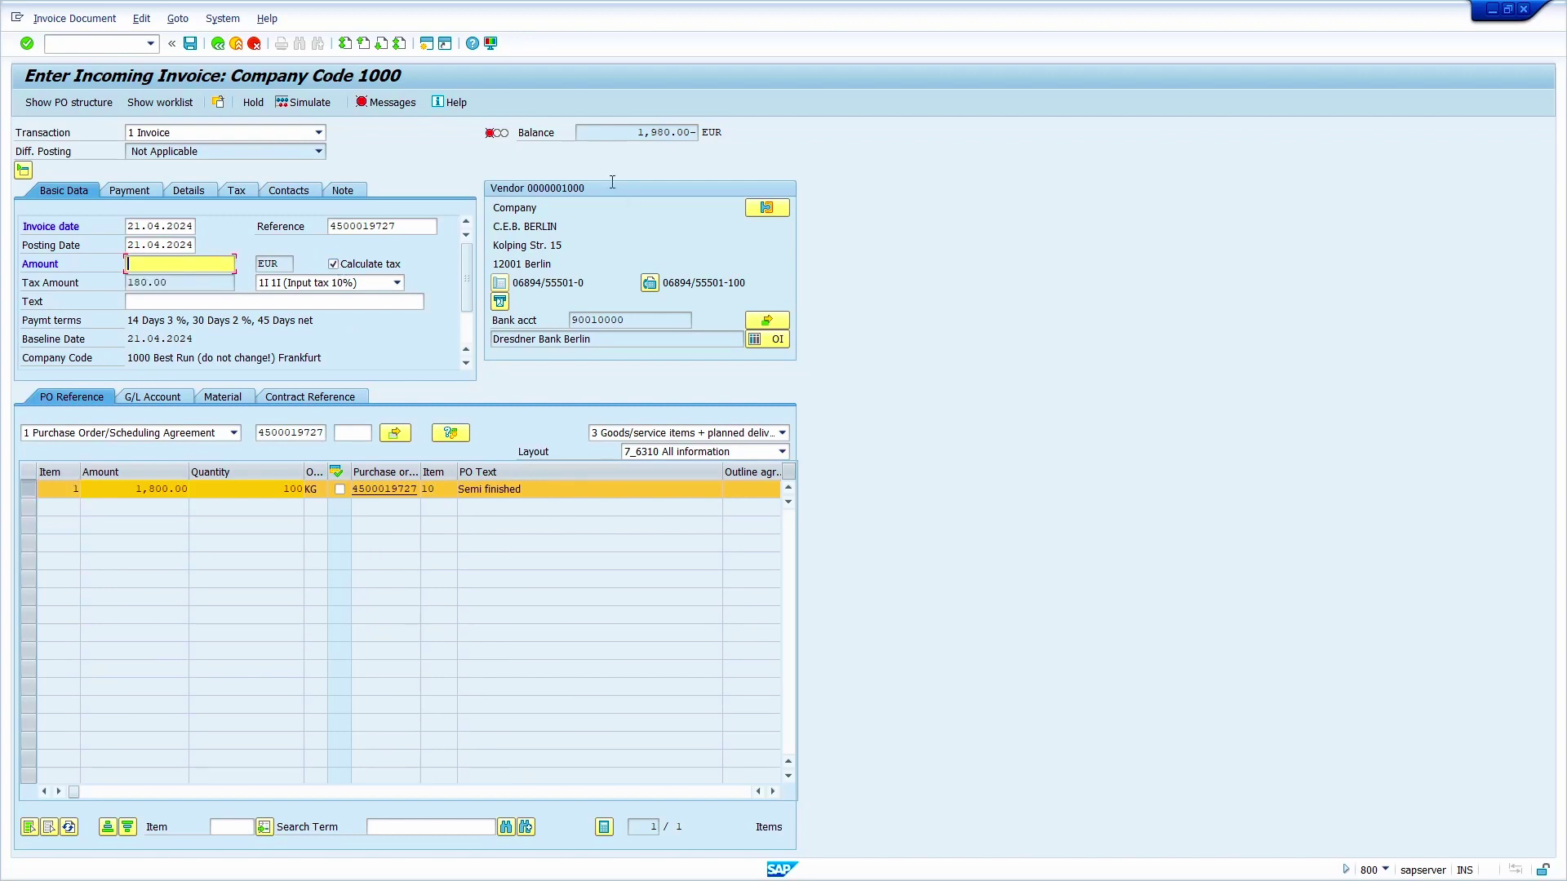
- Copy the invoice balance of 1,980.00 into the invoice amount and update the balance
drag(622, 133, 693, 158)
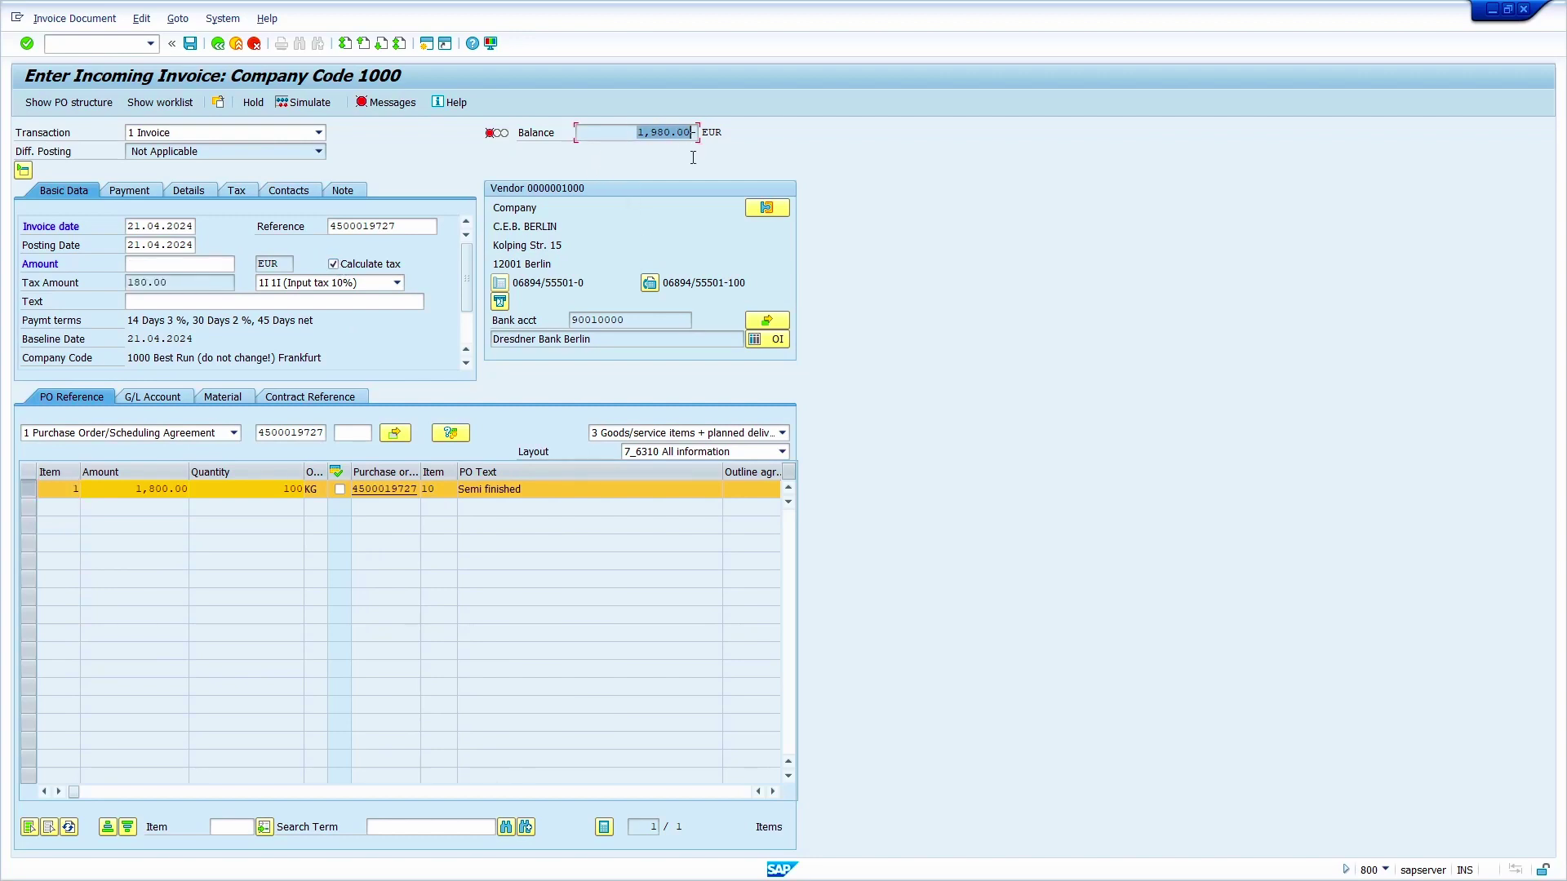
key(ctrl+c)
click(171, 263)
key(ctrl+v)
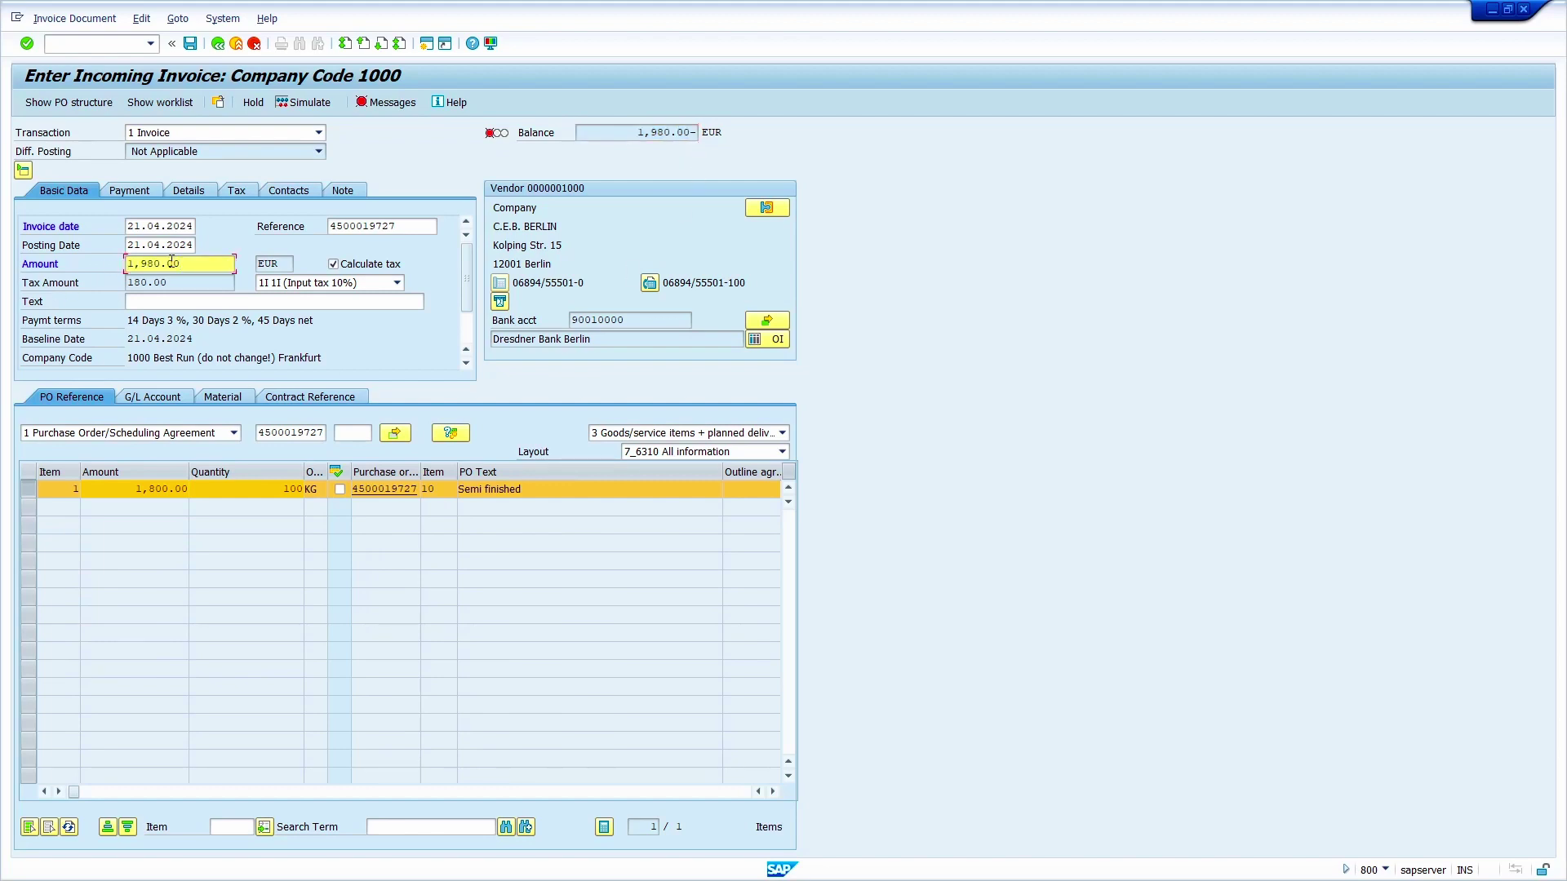
key(Return)
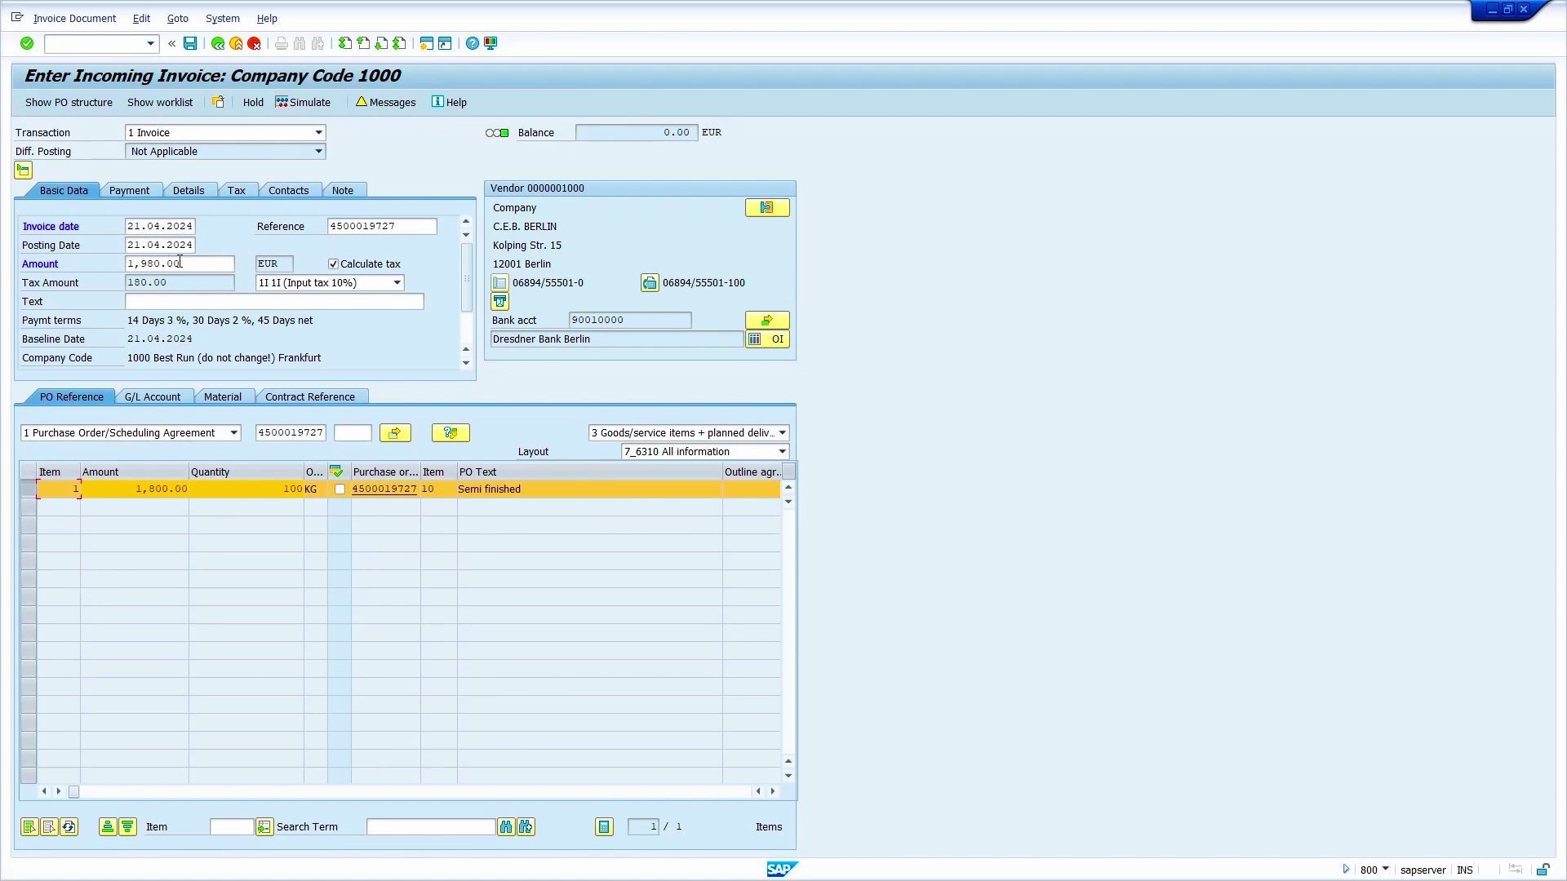
- Simulate the incoming invoice for the Semi finished material's purchase order and post it
click(303, 104)
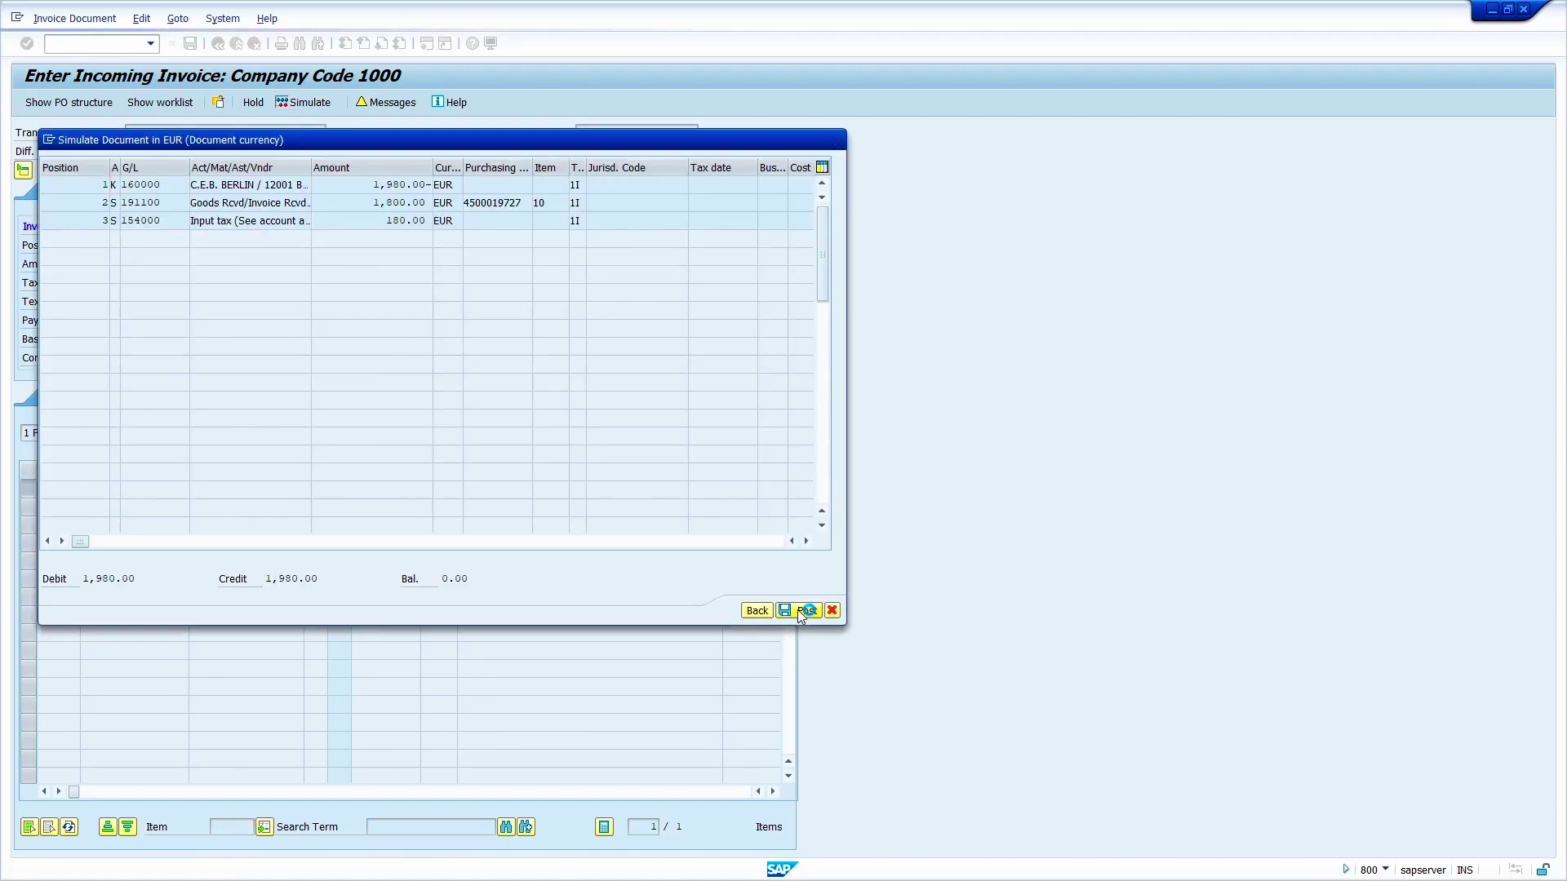
click(807, 514)
- Open transaction ME22N and load the Semi finished material's purchase order from the clipboard history in place of the raw material order
click(116, 46)
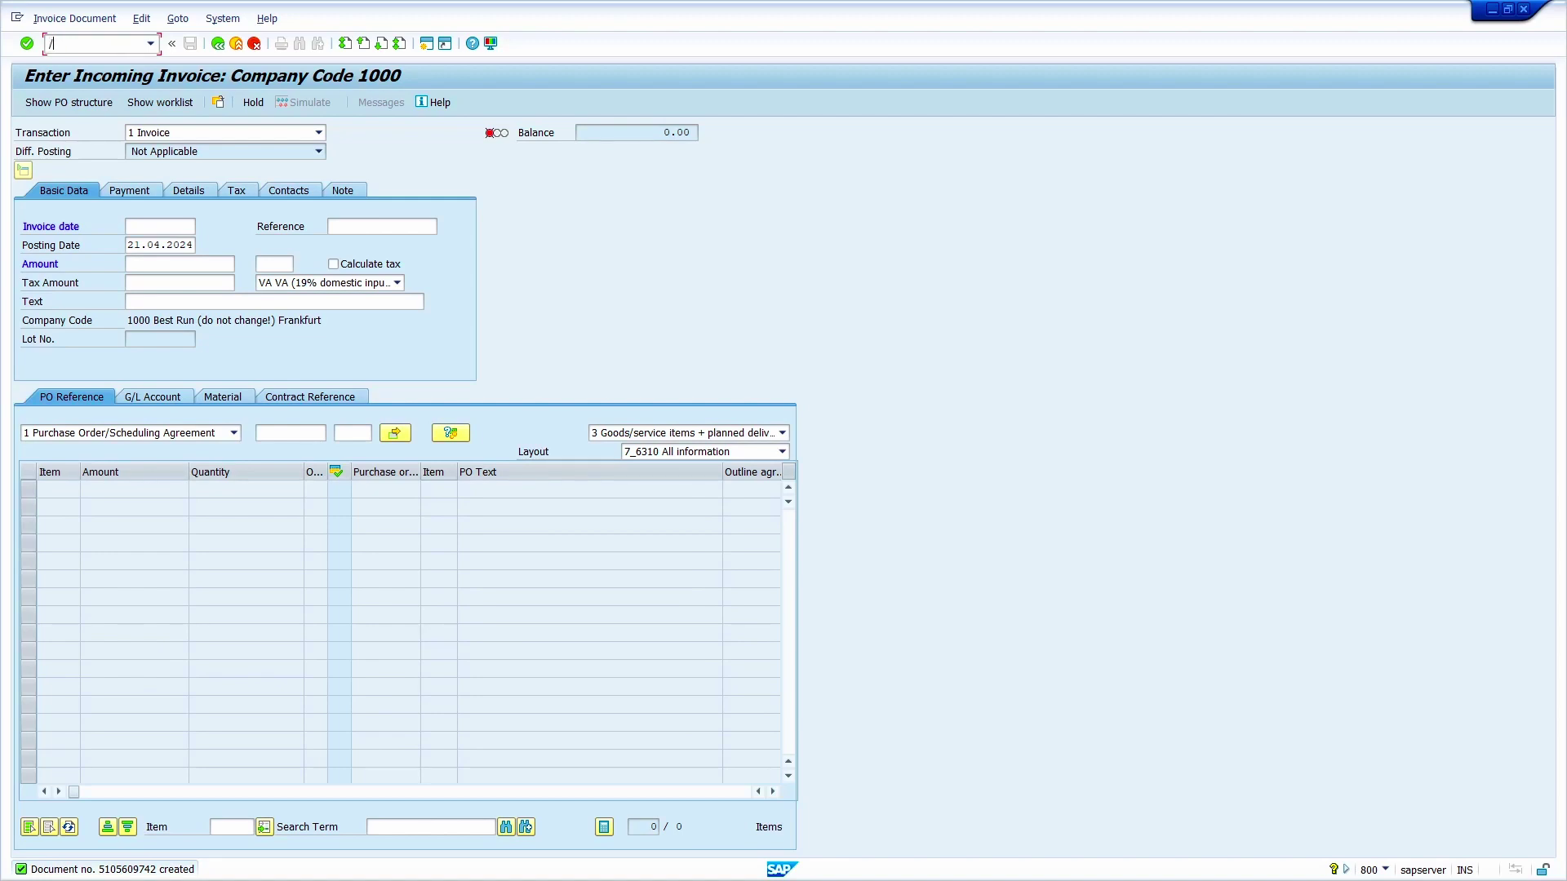
text(nme22n)
key(Return)
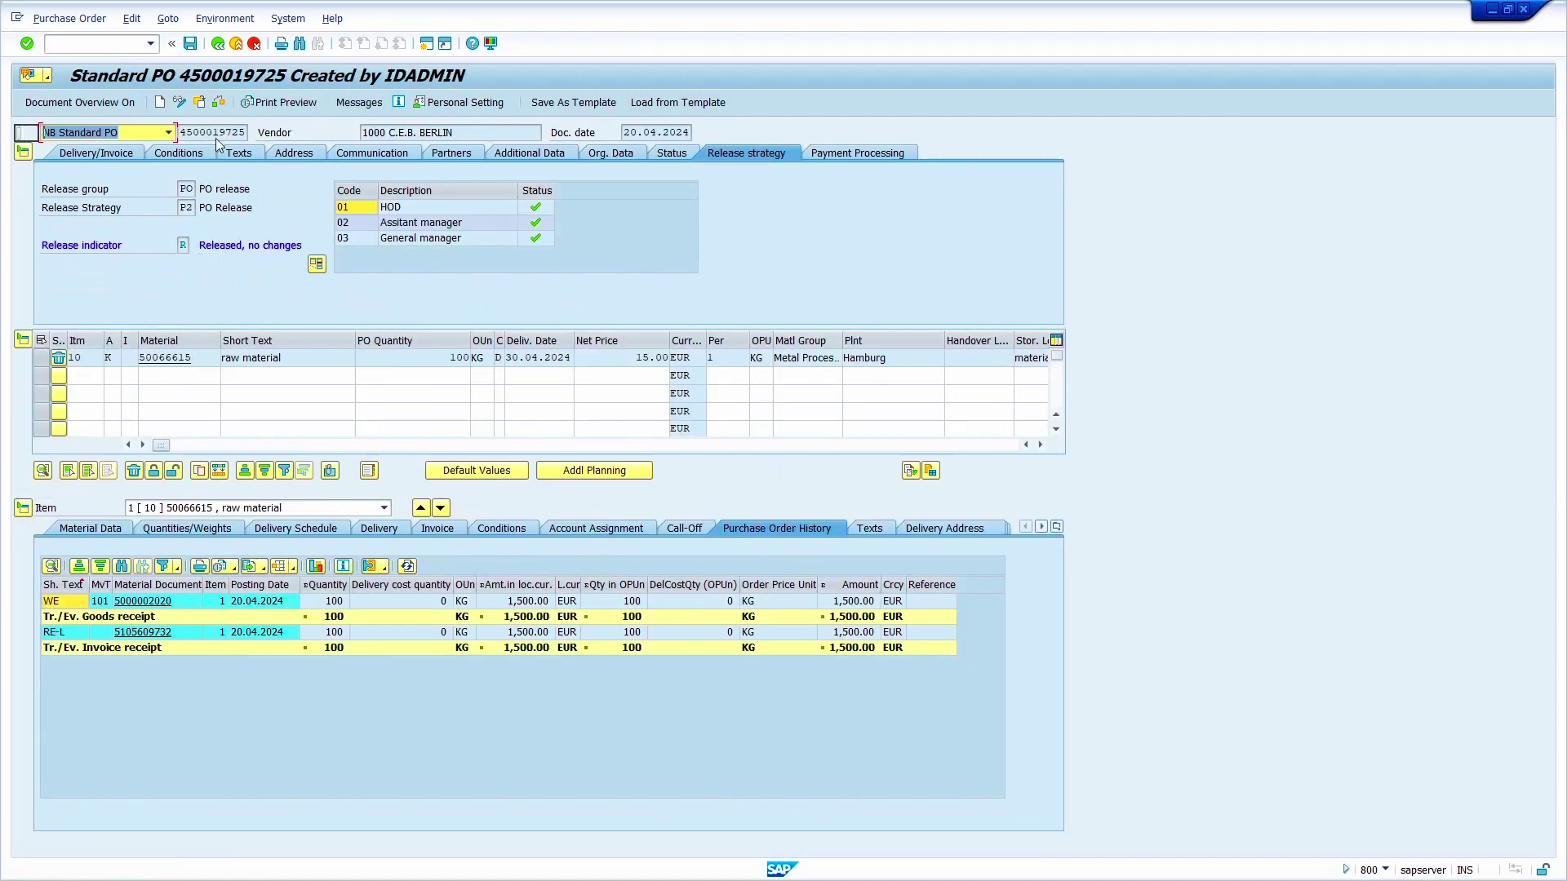
click(200, 102)
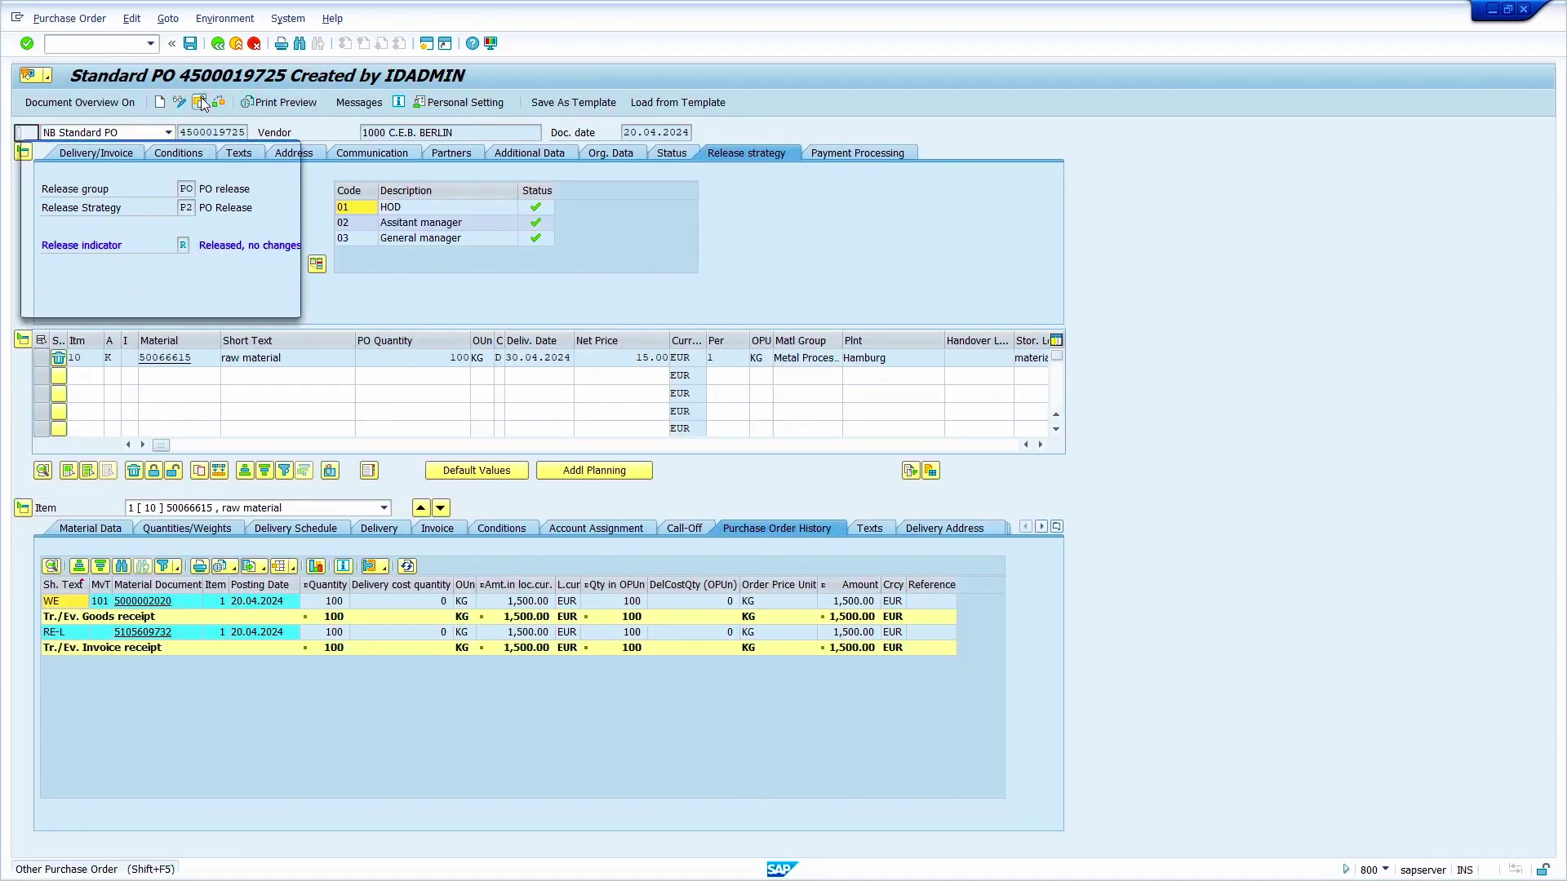
key(super+v)
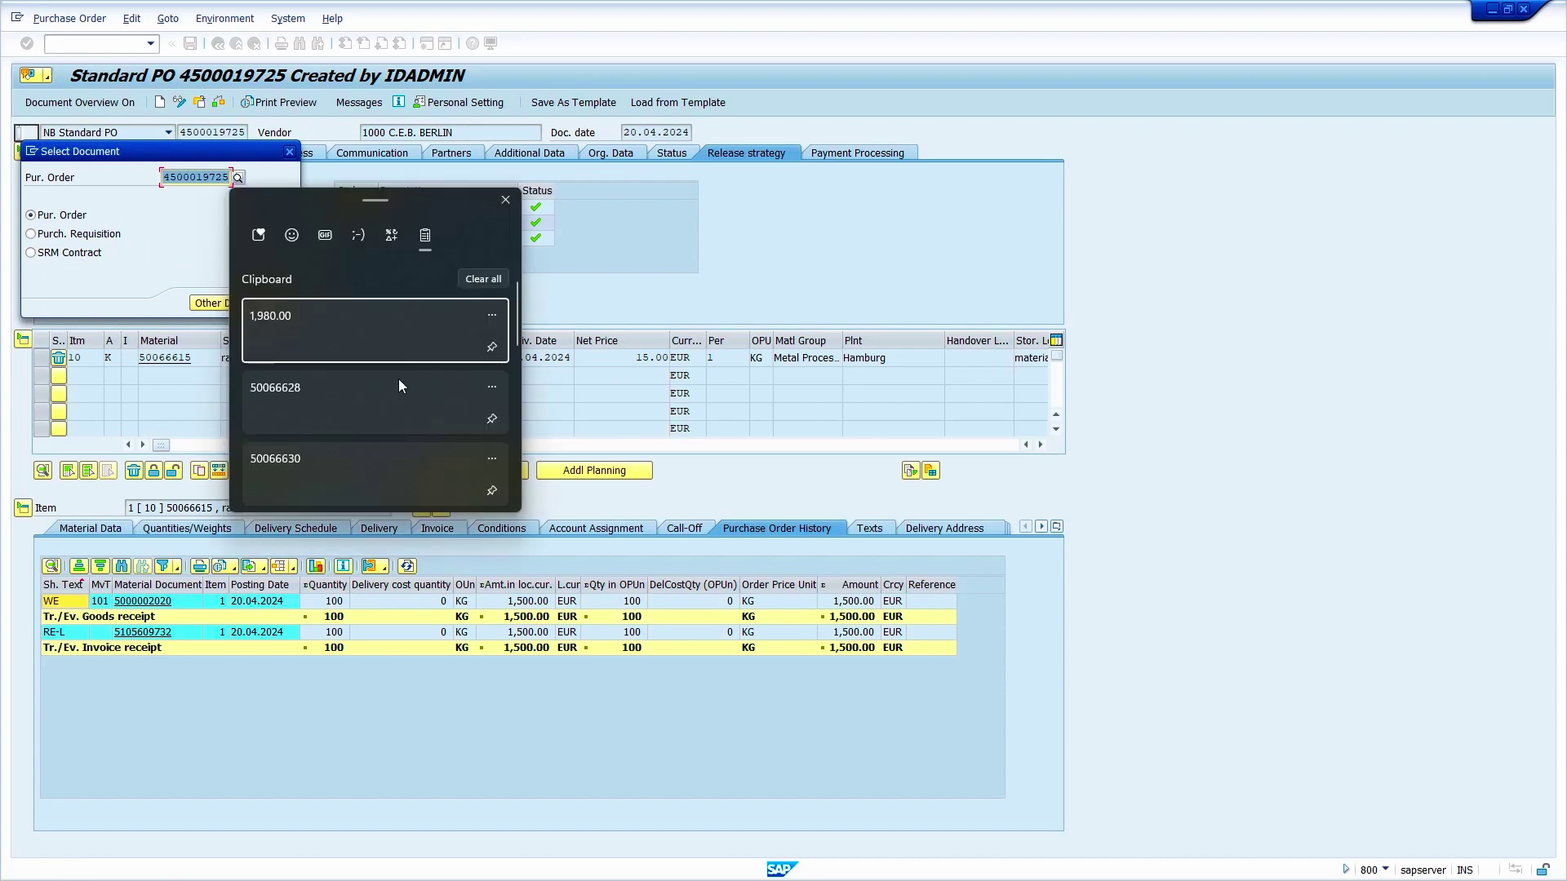
scroll(420, 431, down, 3)
scroll(419, 431, down, 2)
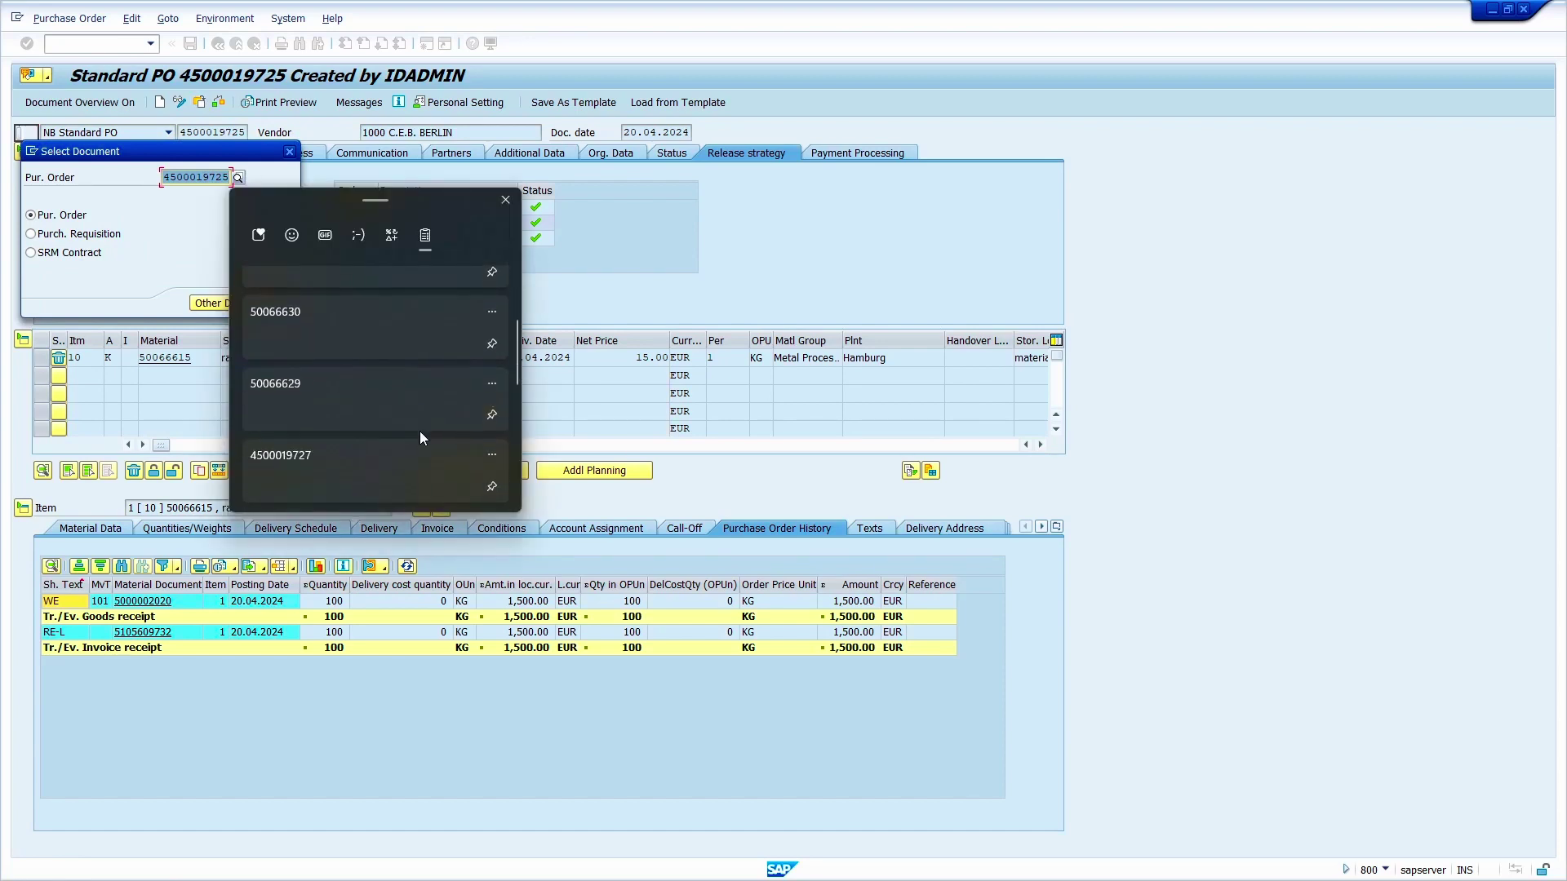
click(371, 435)
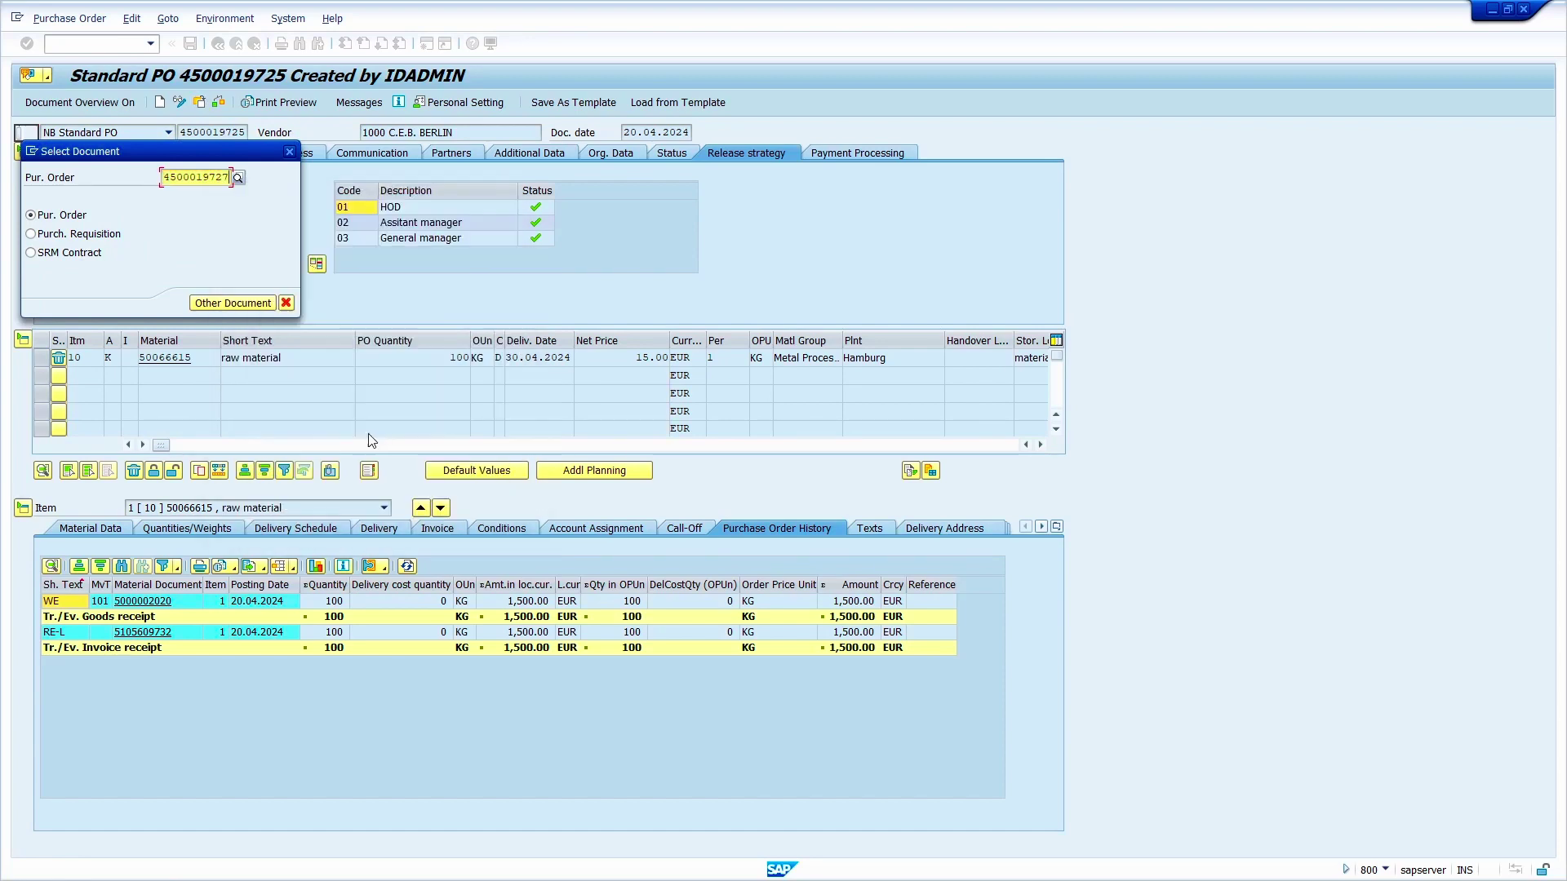
click(227, 304)
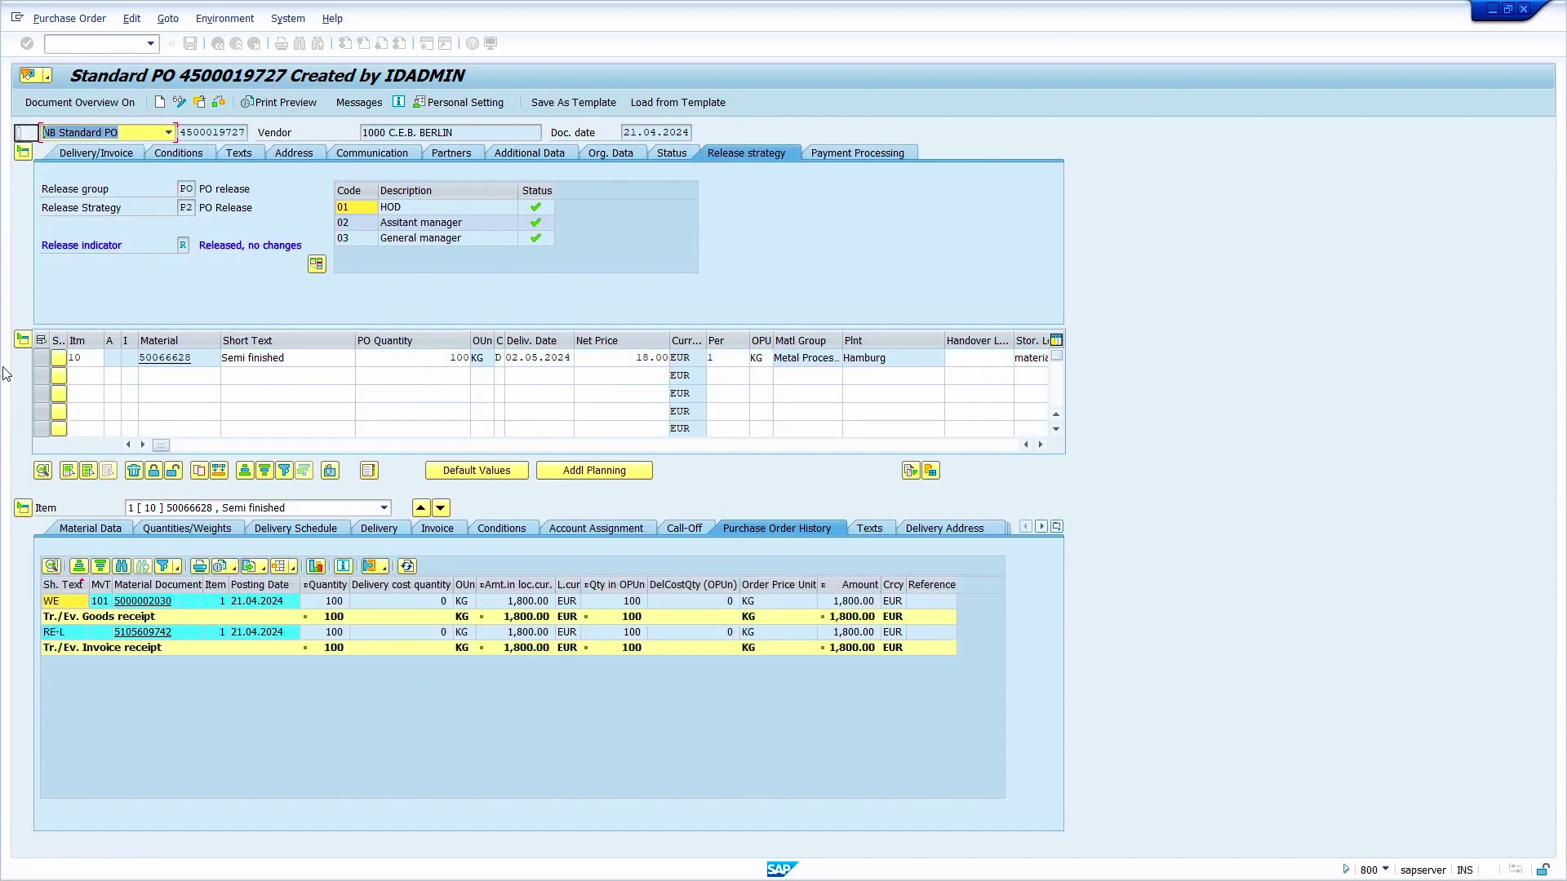
- Delete item 10 of the Semi finished purchase order and save the order without storing its print output
click(41, 357)
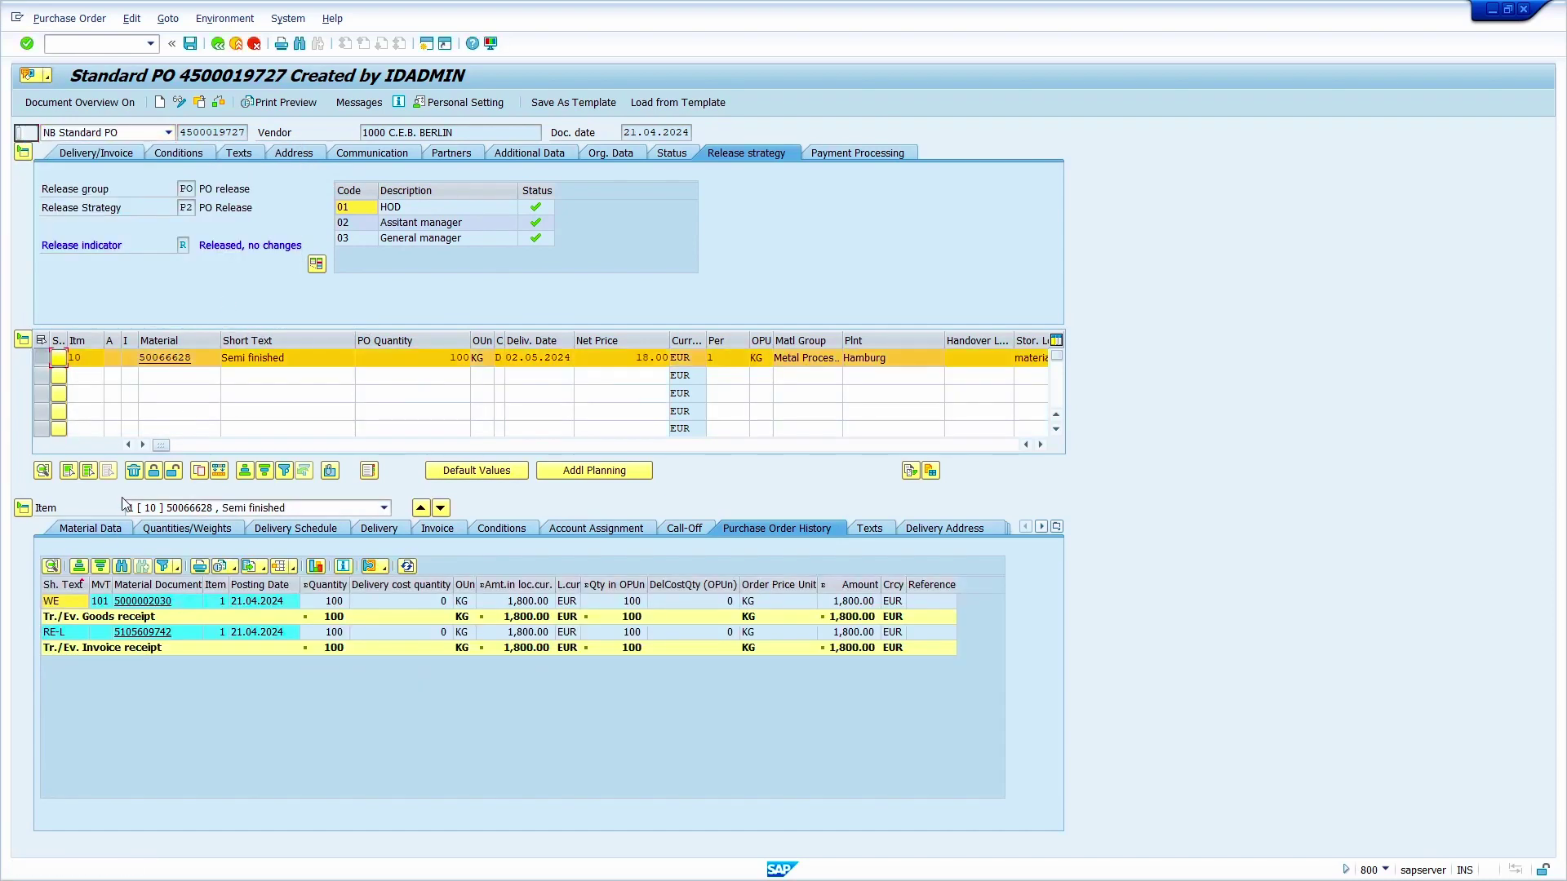
click(133, 471)
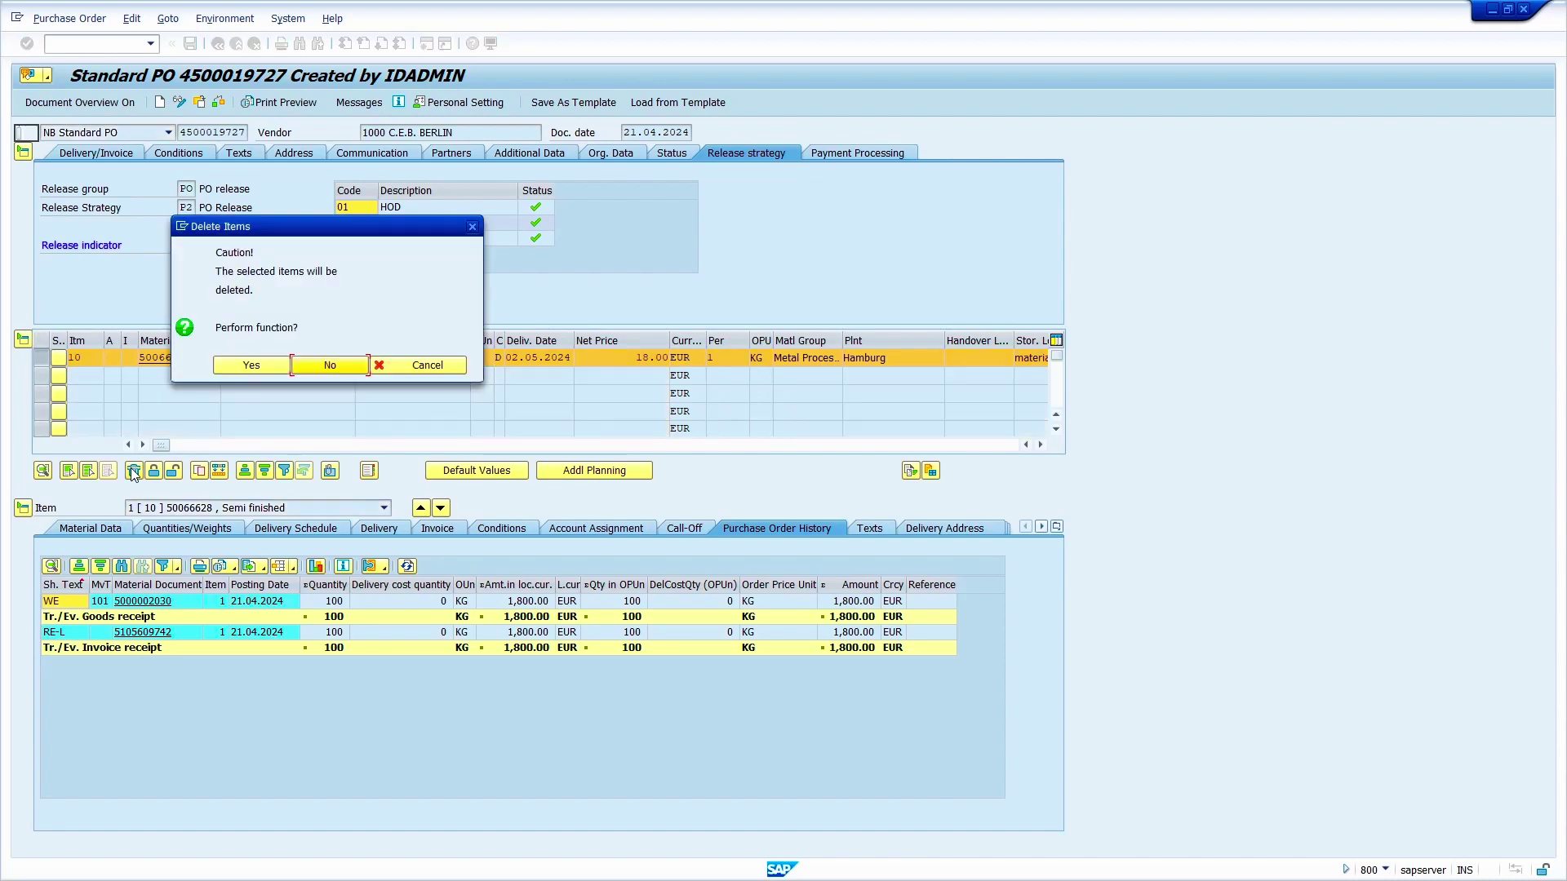
click(243, 367)
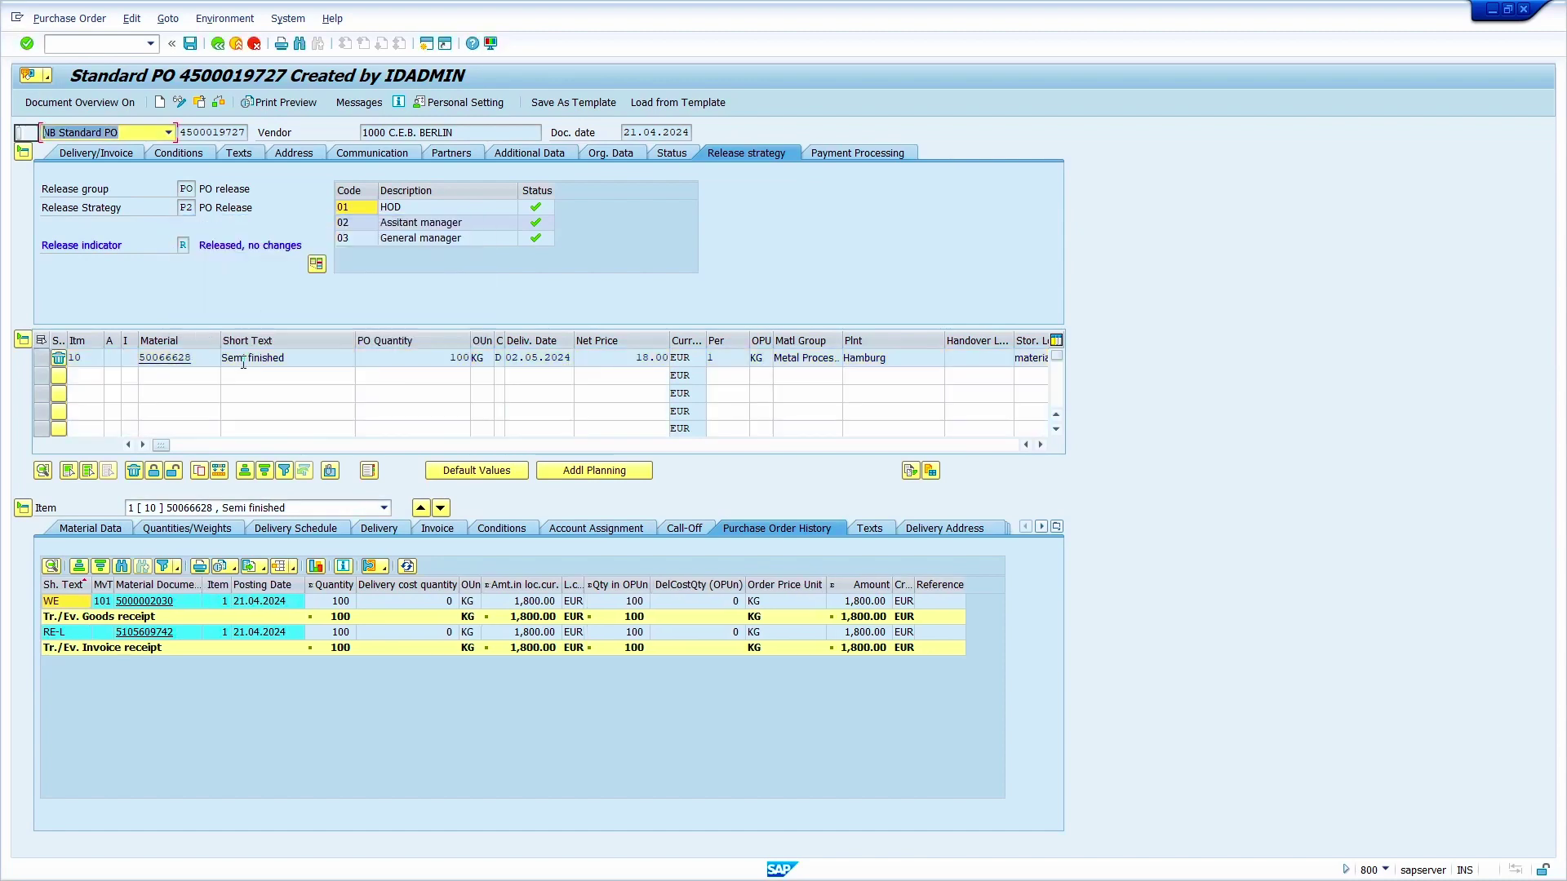
click(189, 44)
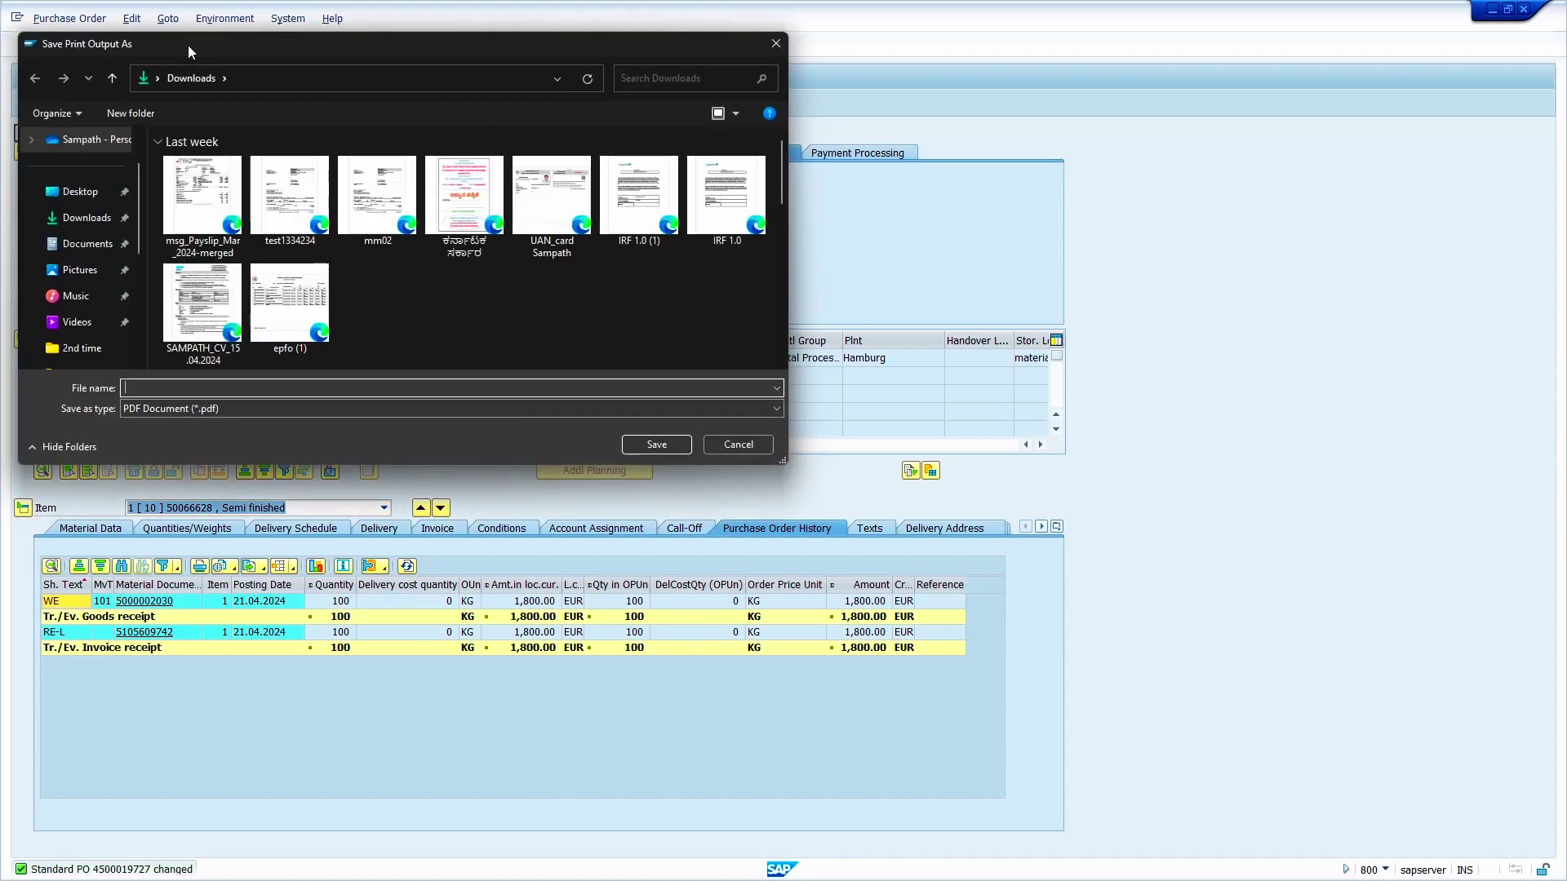
click(738, 444)
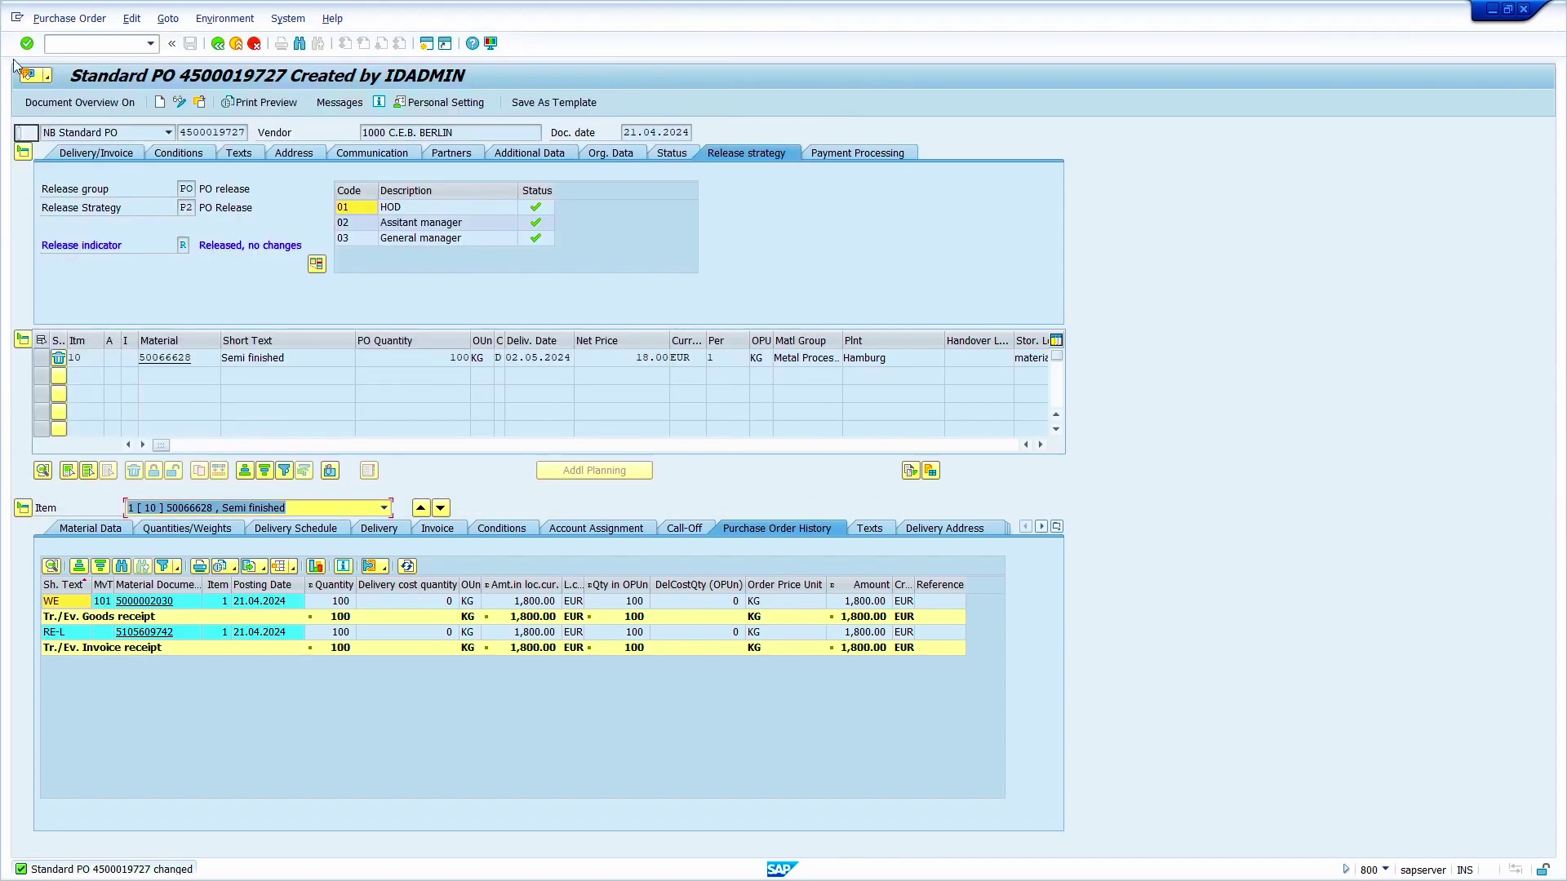
- Open material 50066628 for change in transaction MM02 with only the Accounting 1 view selected
click(105, 42)
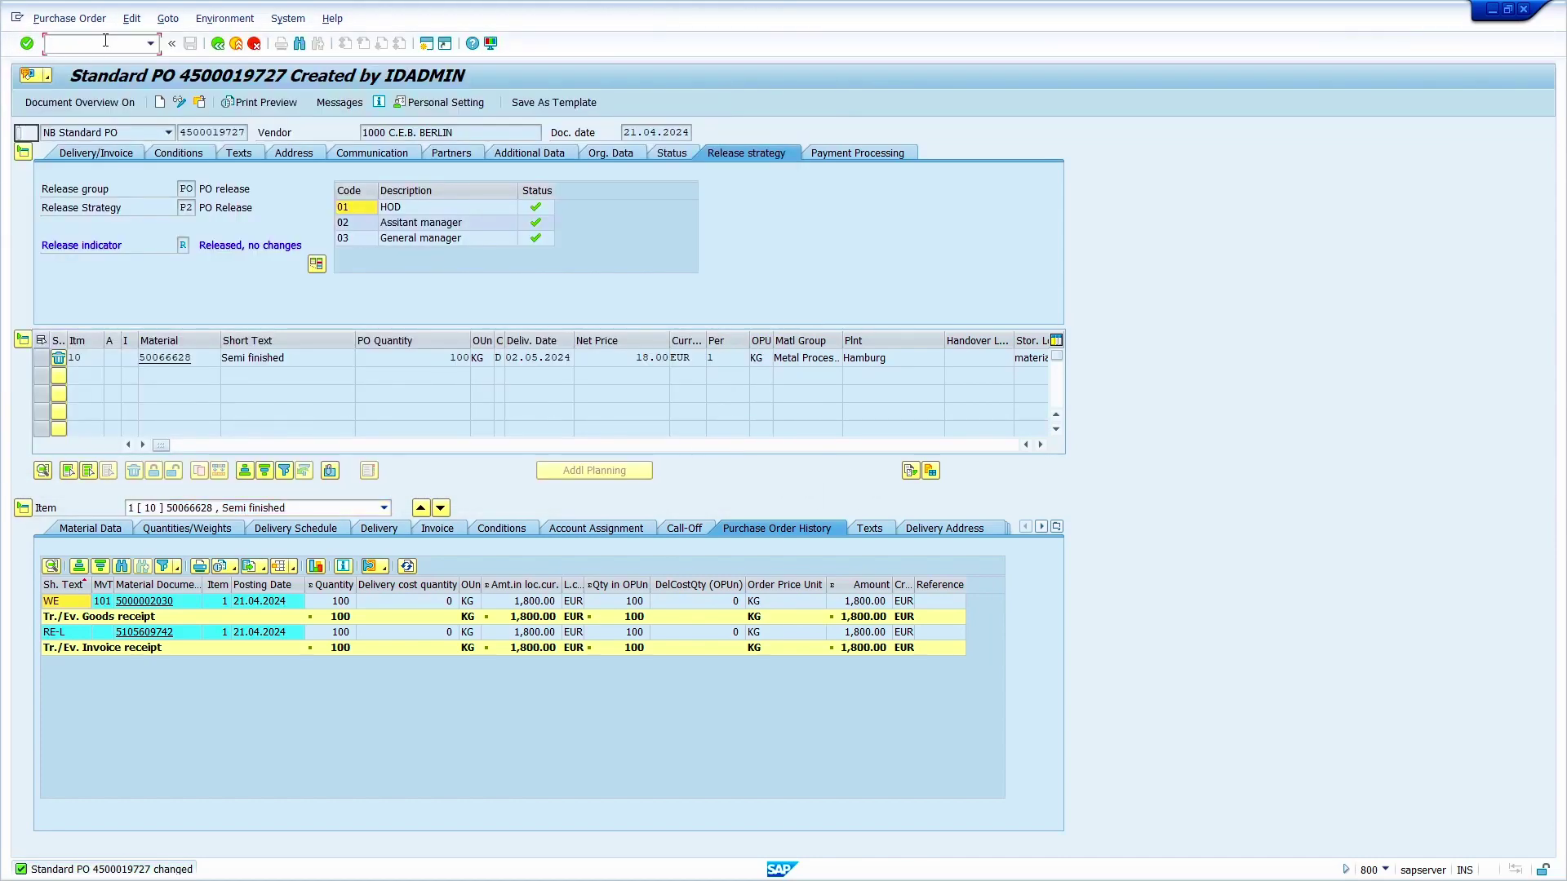
text(/nmm02)
key(Return)
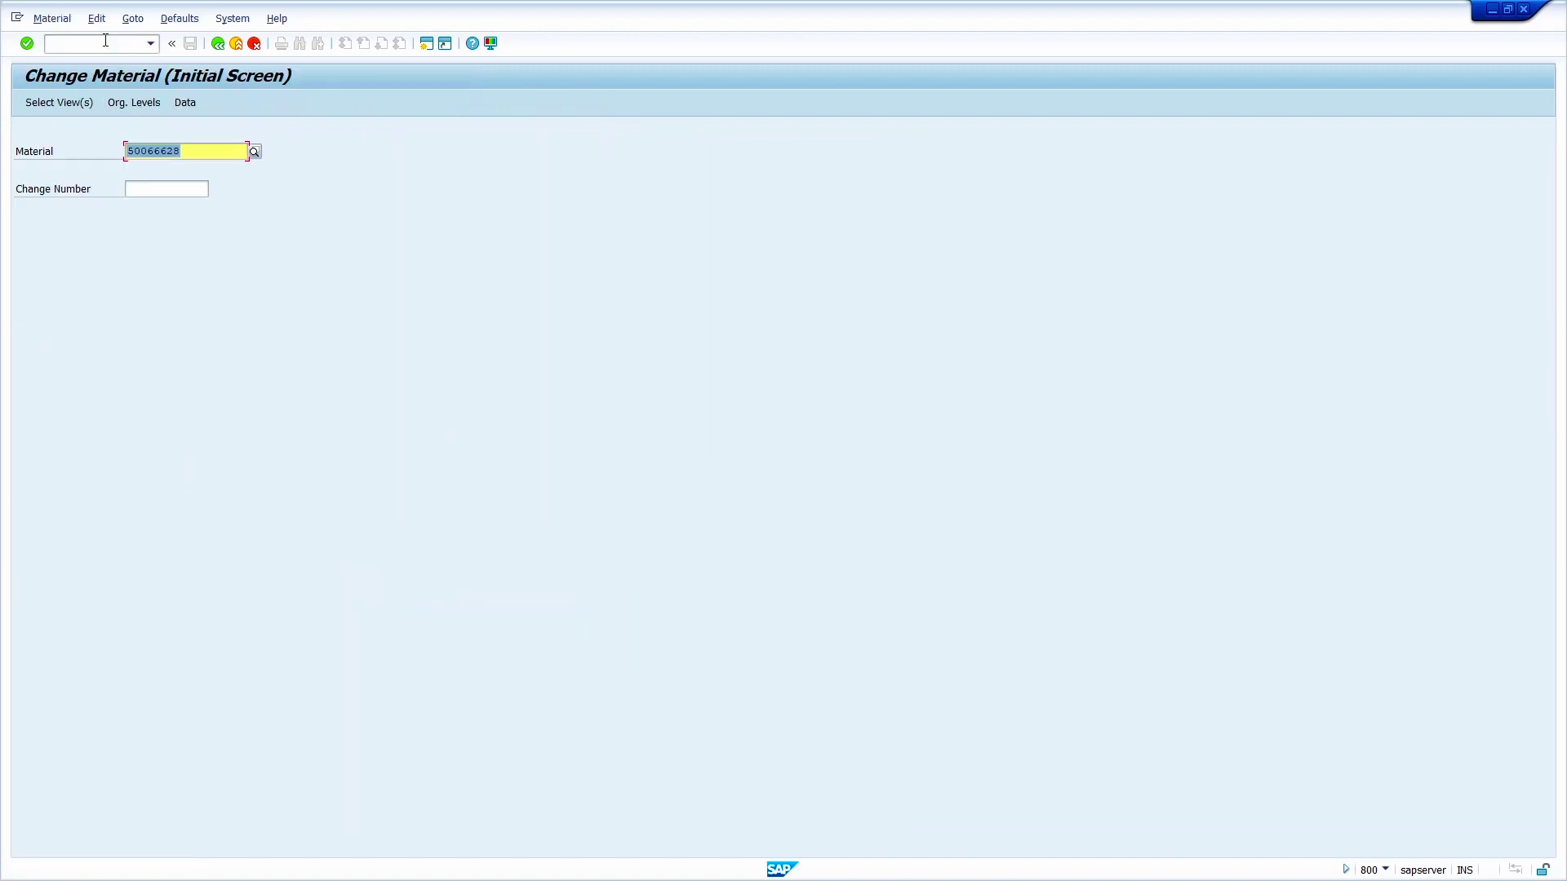
key(Return)
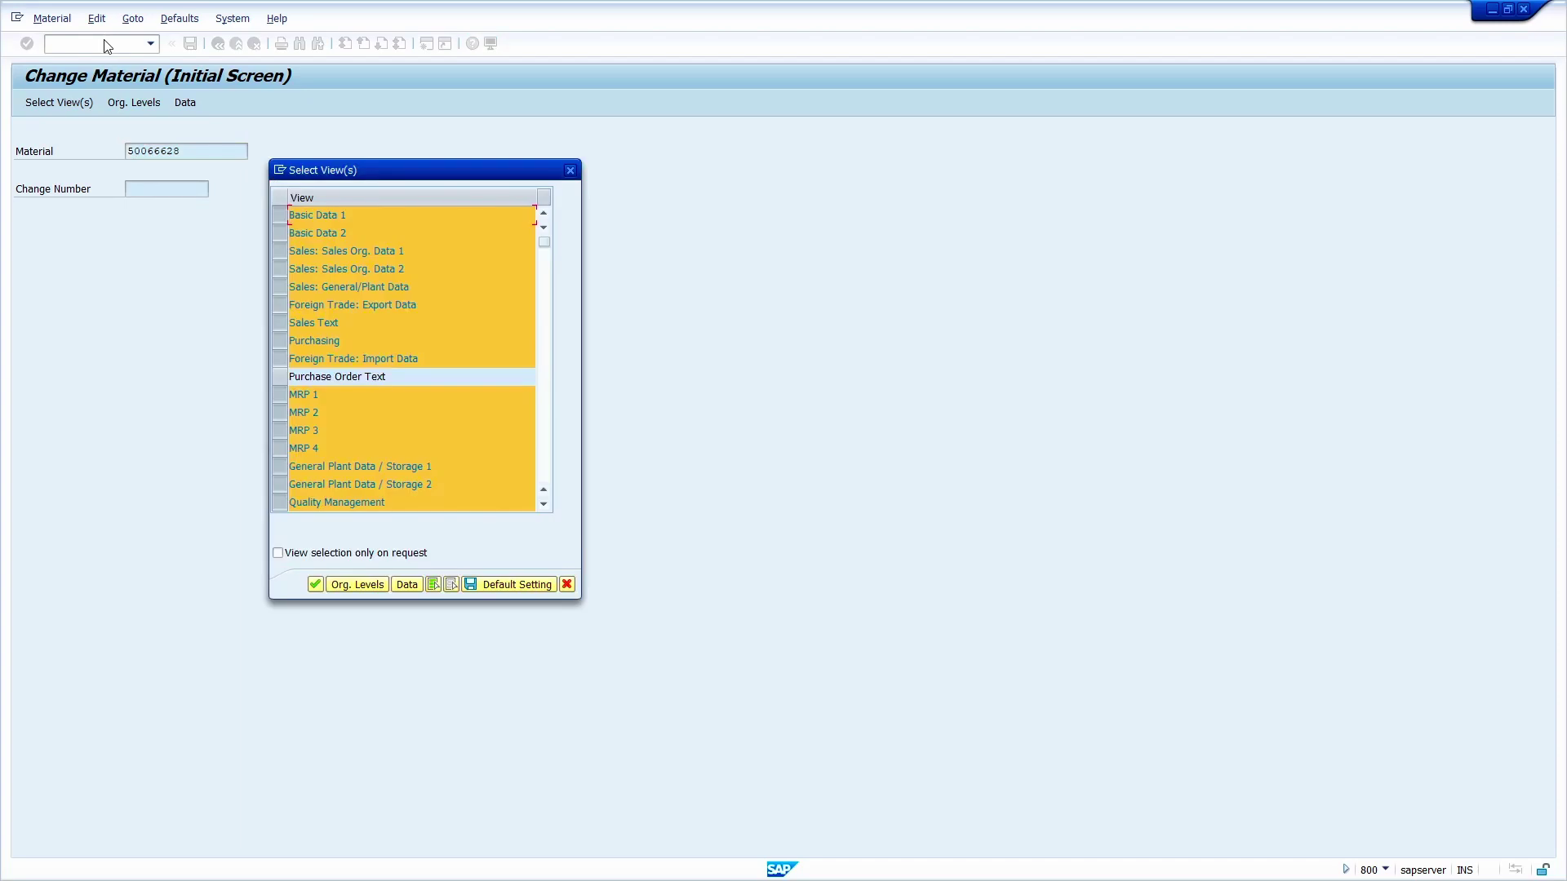
click(451, 584)
scroll(400, 431, down, 3)
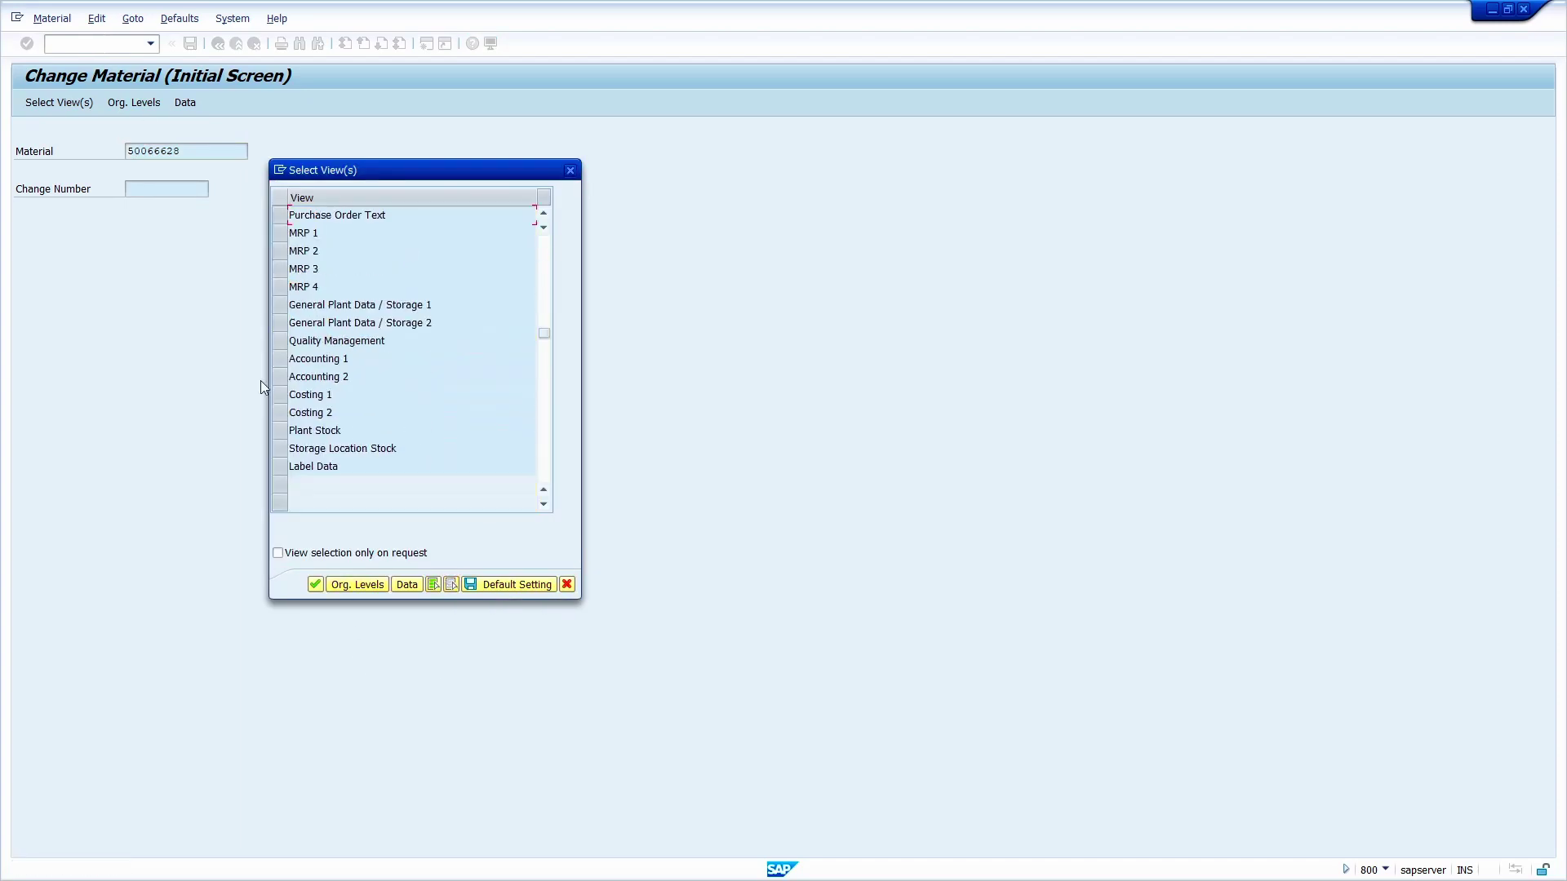
click(279, 358)
key(Return)
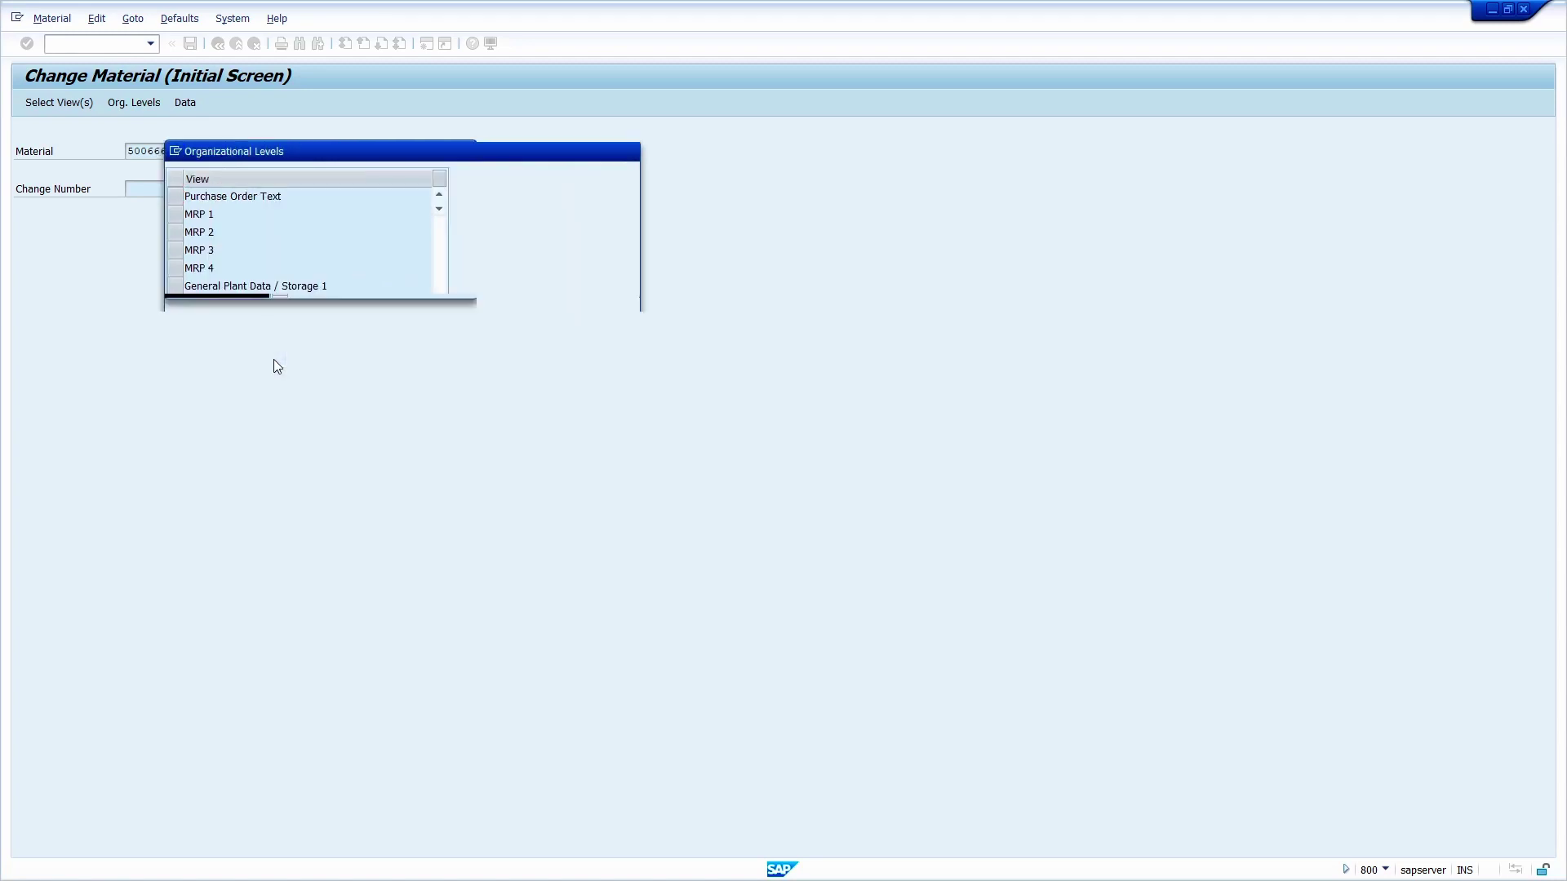
key(Return)
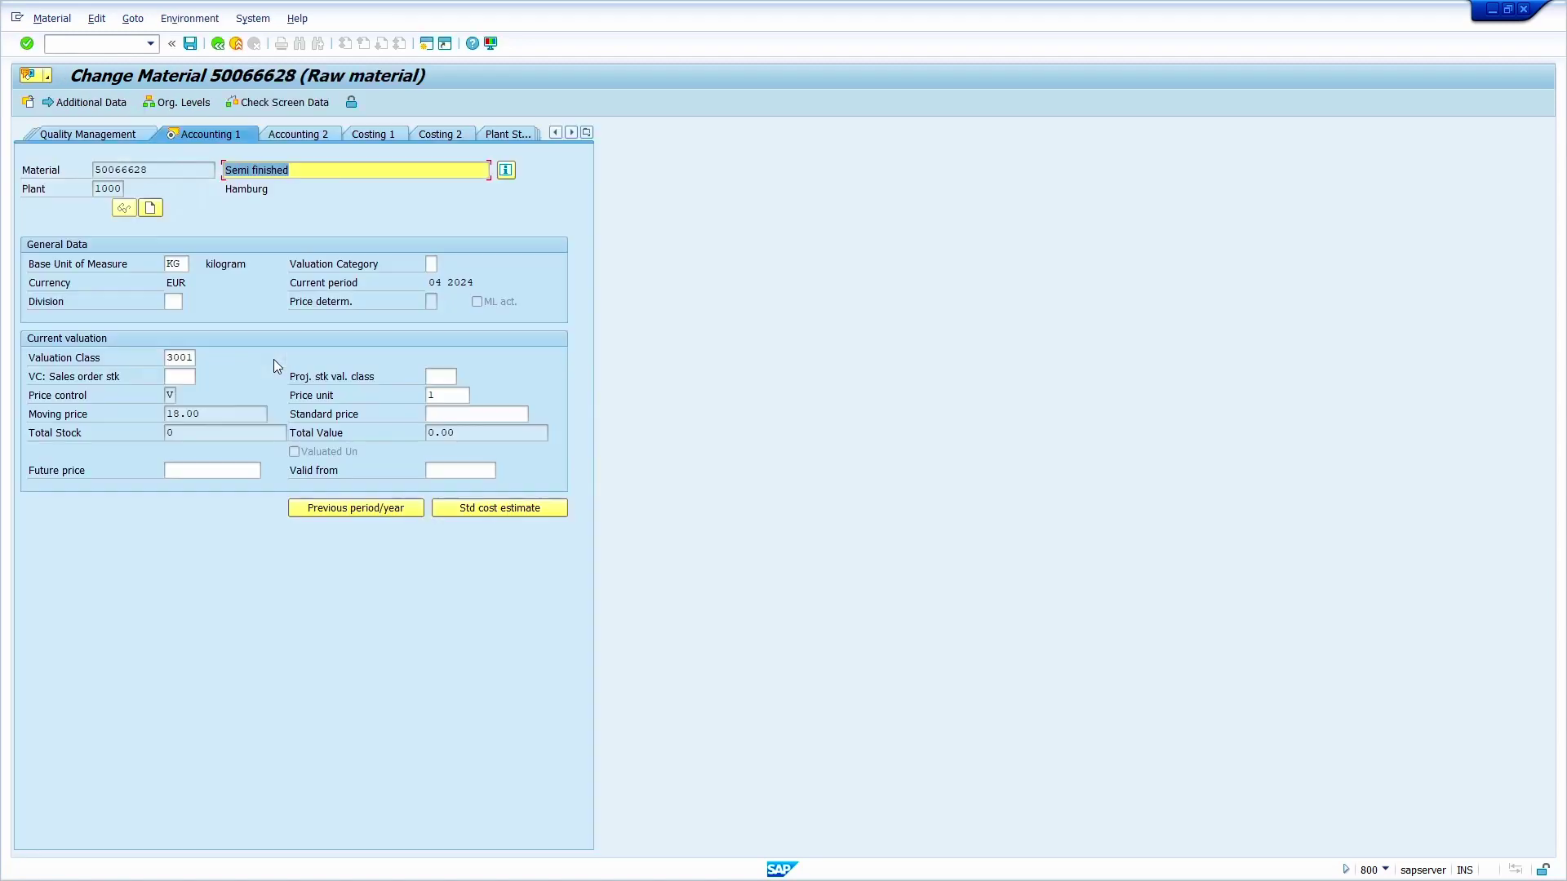
- Set the valuation class of material 50066628 to 3000 (Raw materials 1) and save the material
click(179, 357)
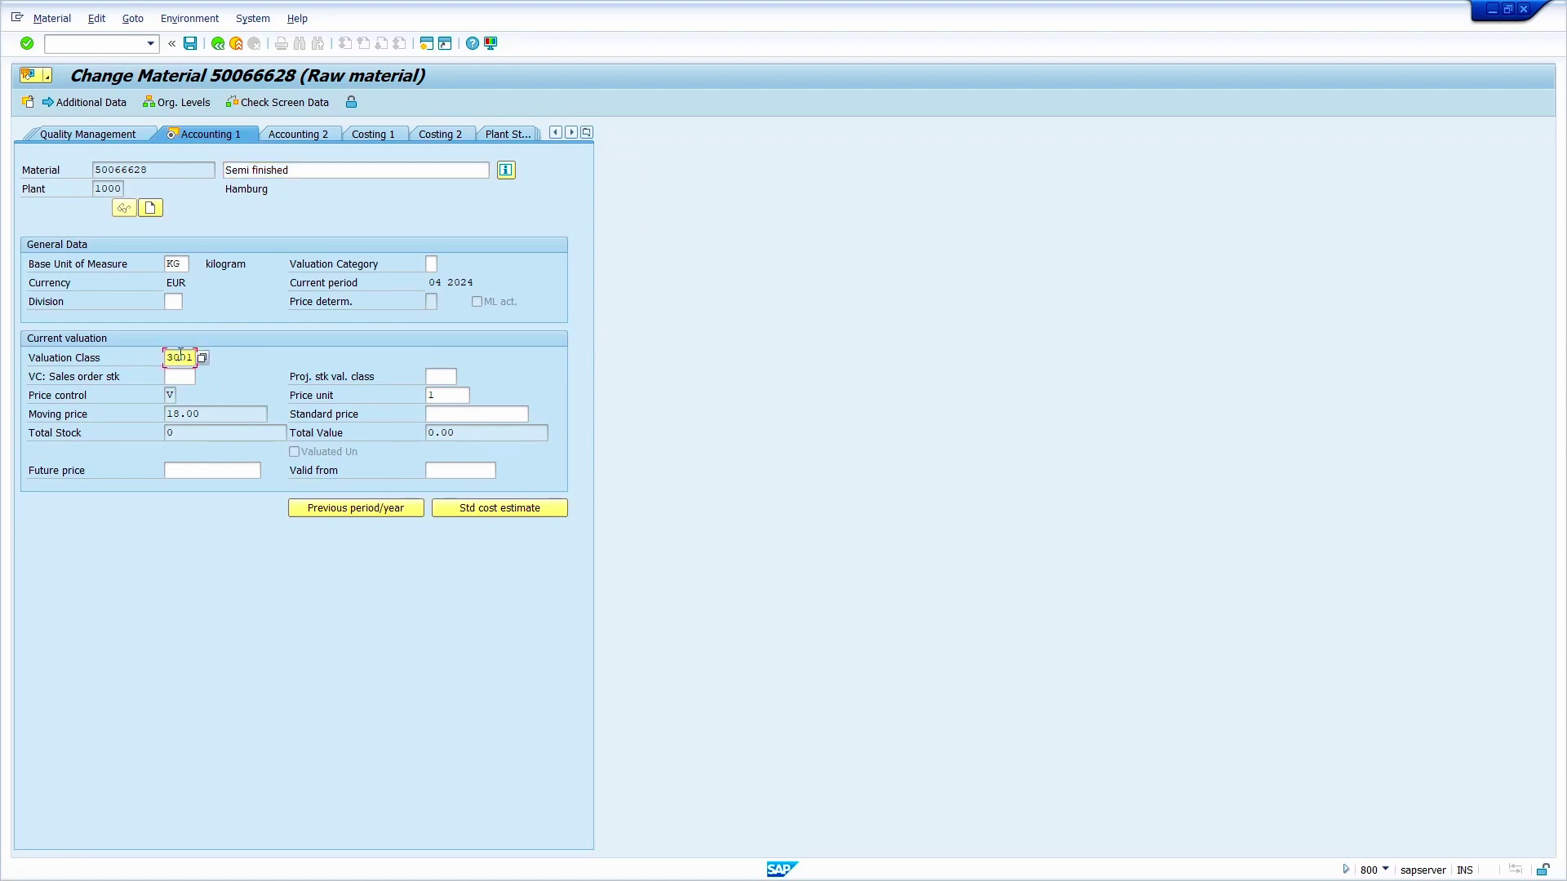
click(203, 358)
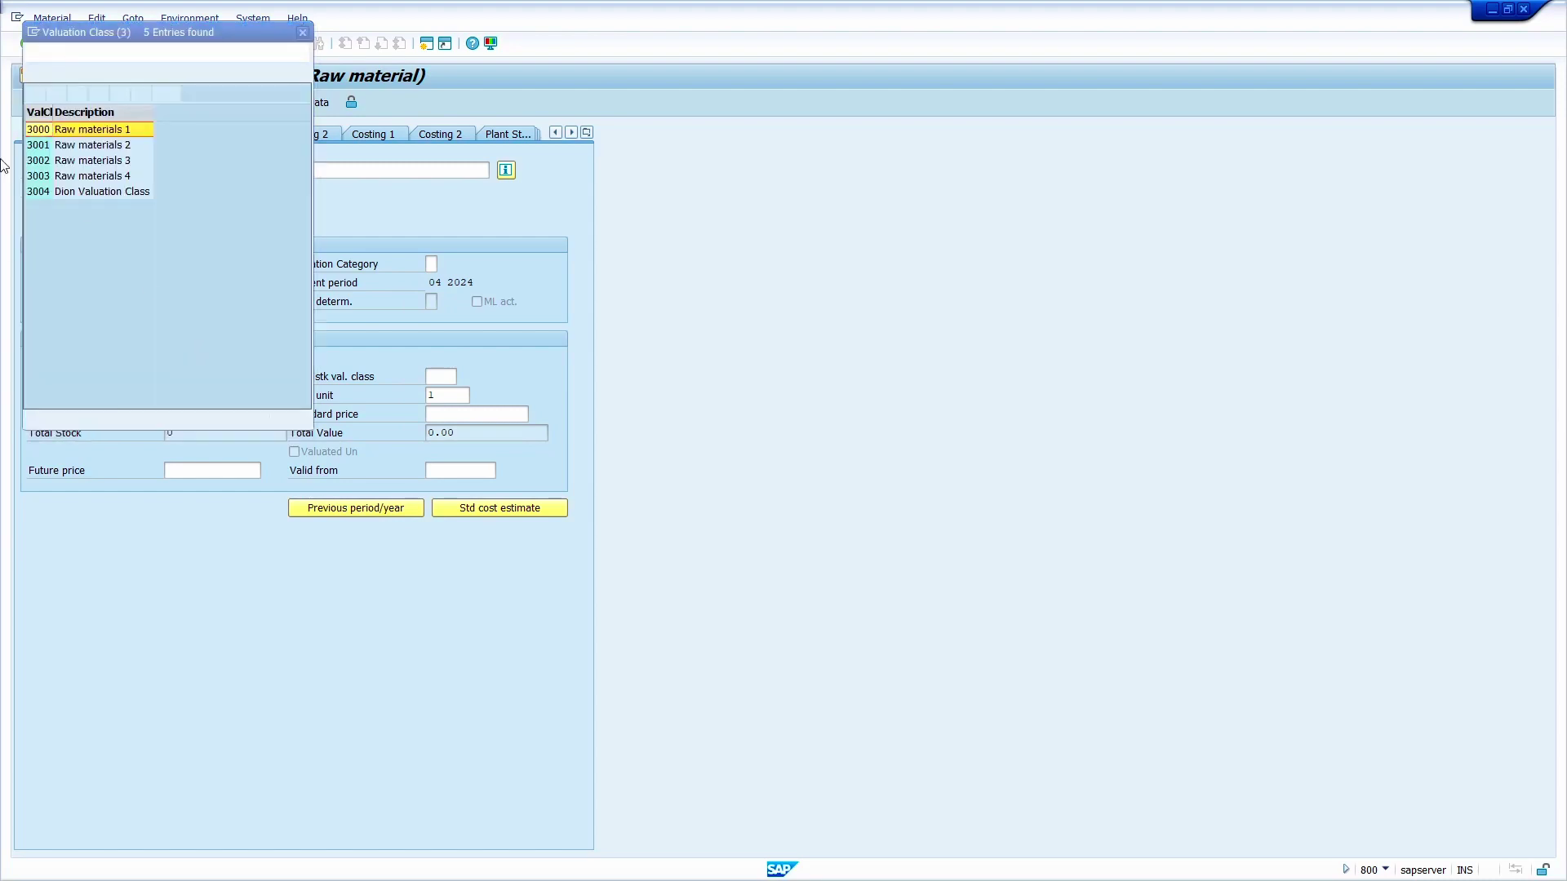
double_click(40, 132)
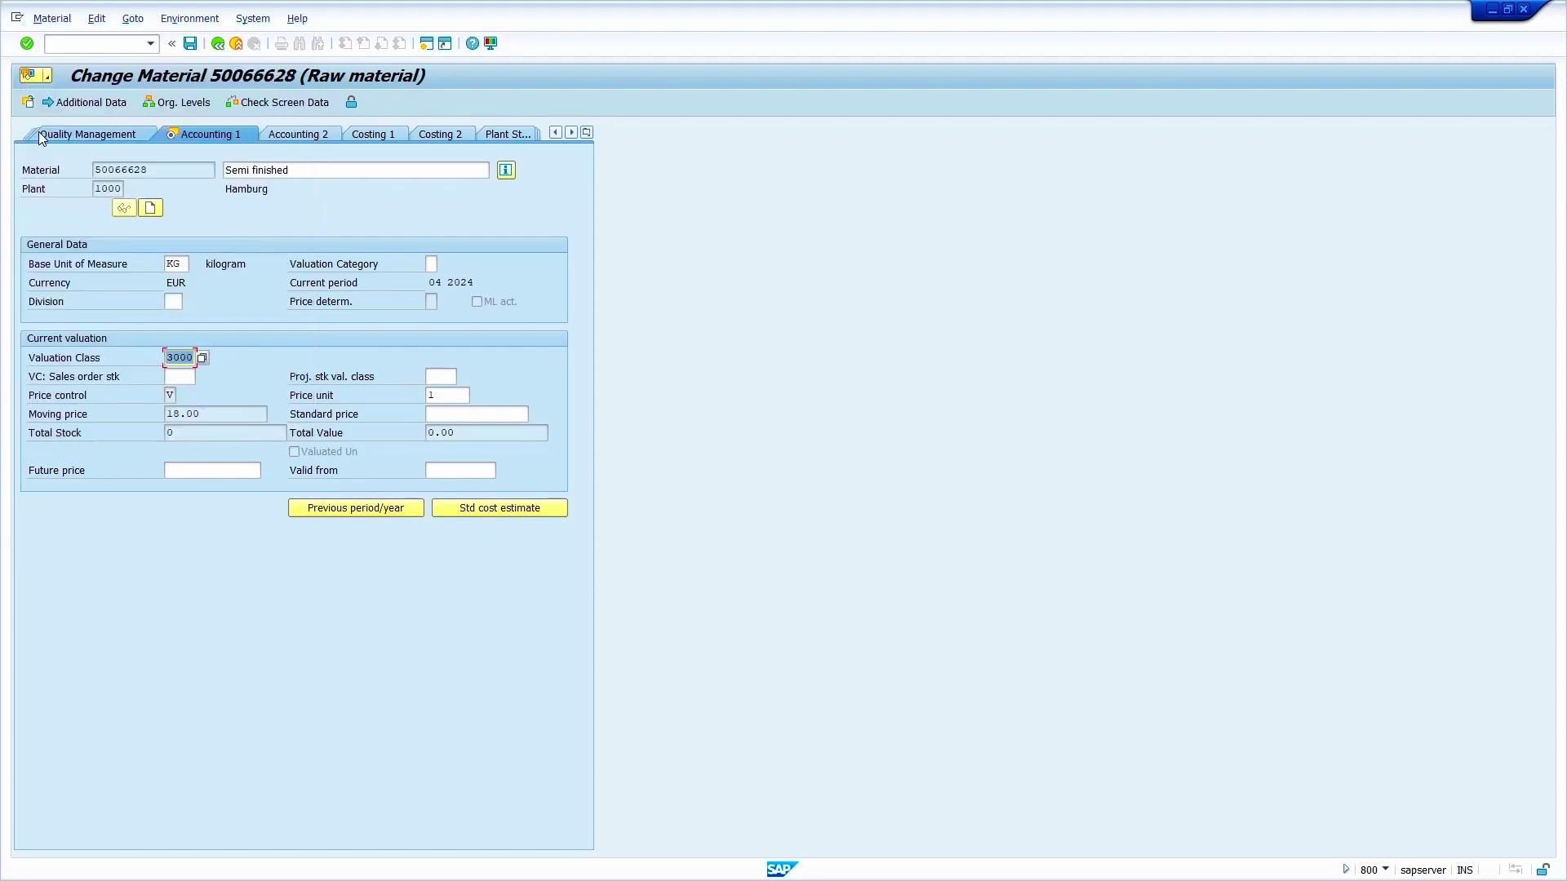
click(190, 44)
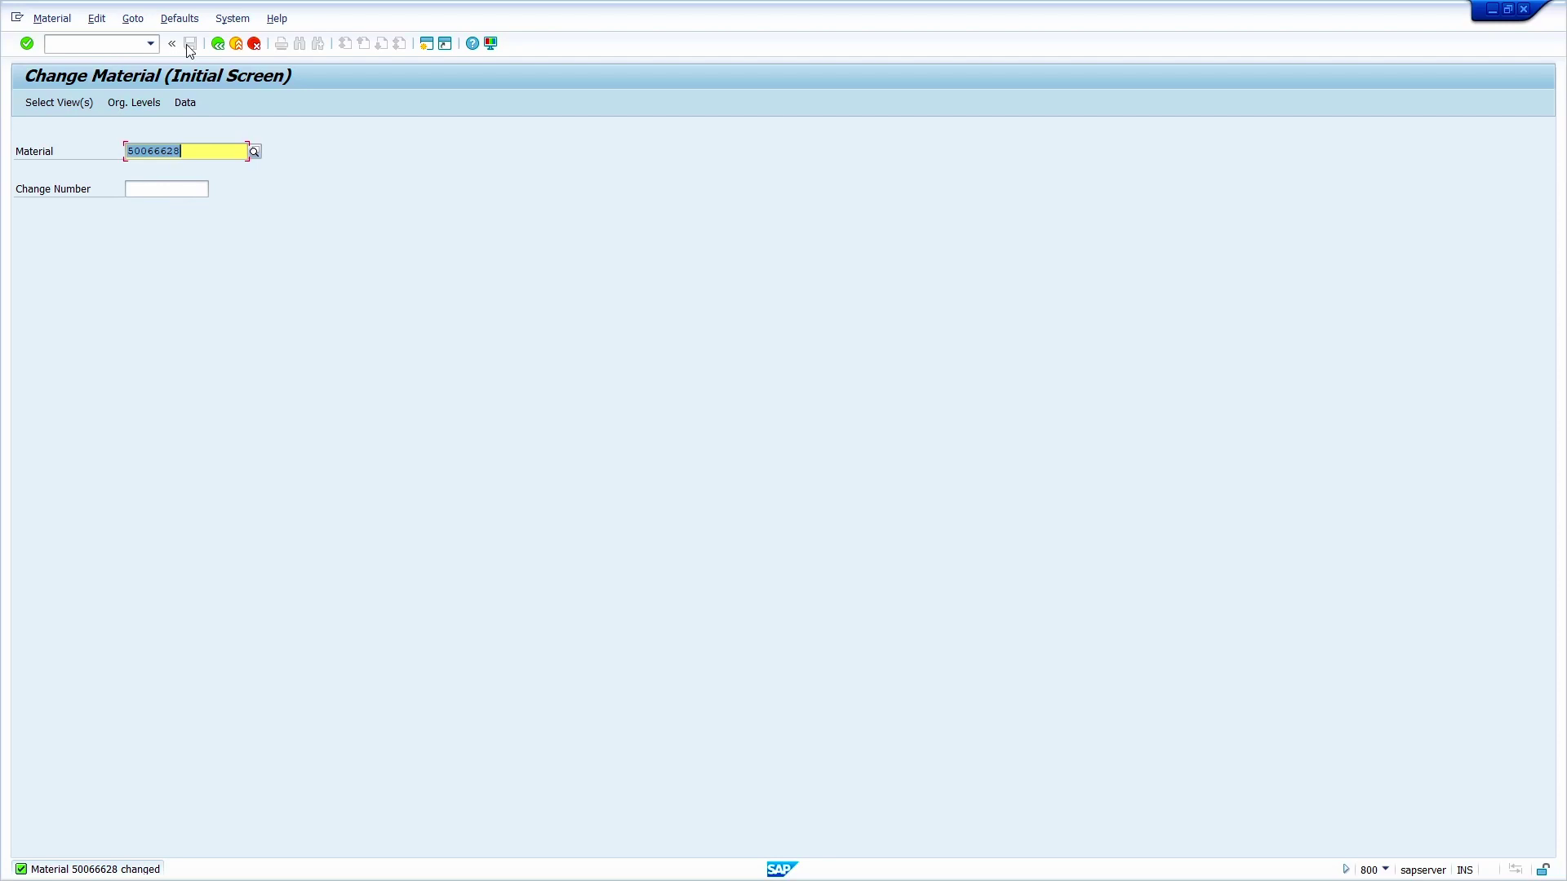
- Display material 50066628 in plant 1000 in the materials list, transaction MM60, to check its valuation class
click(107, 44)
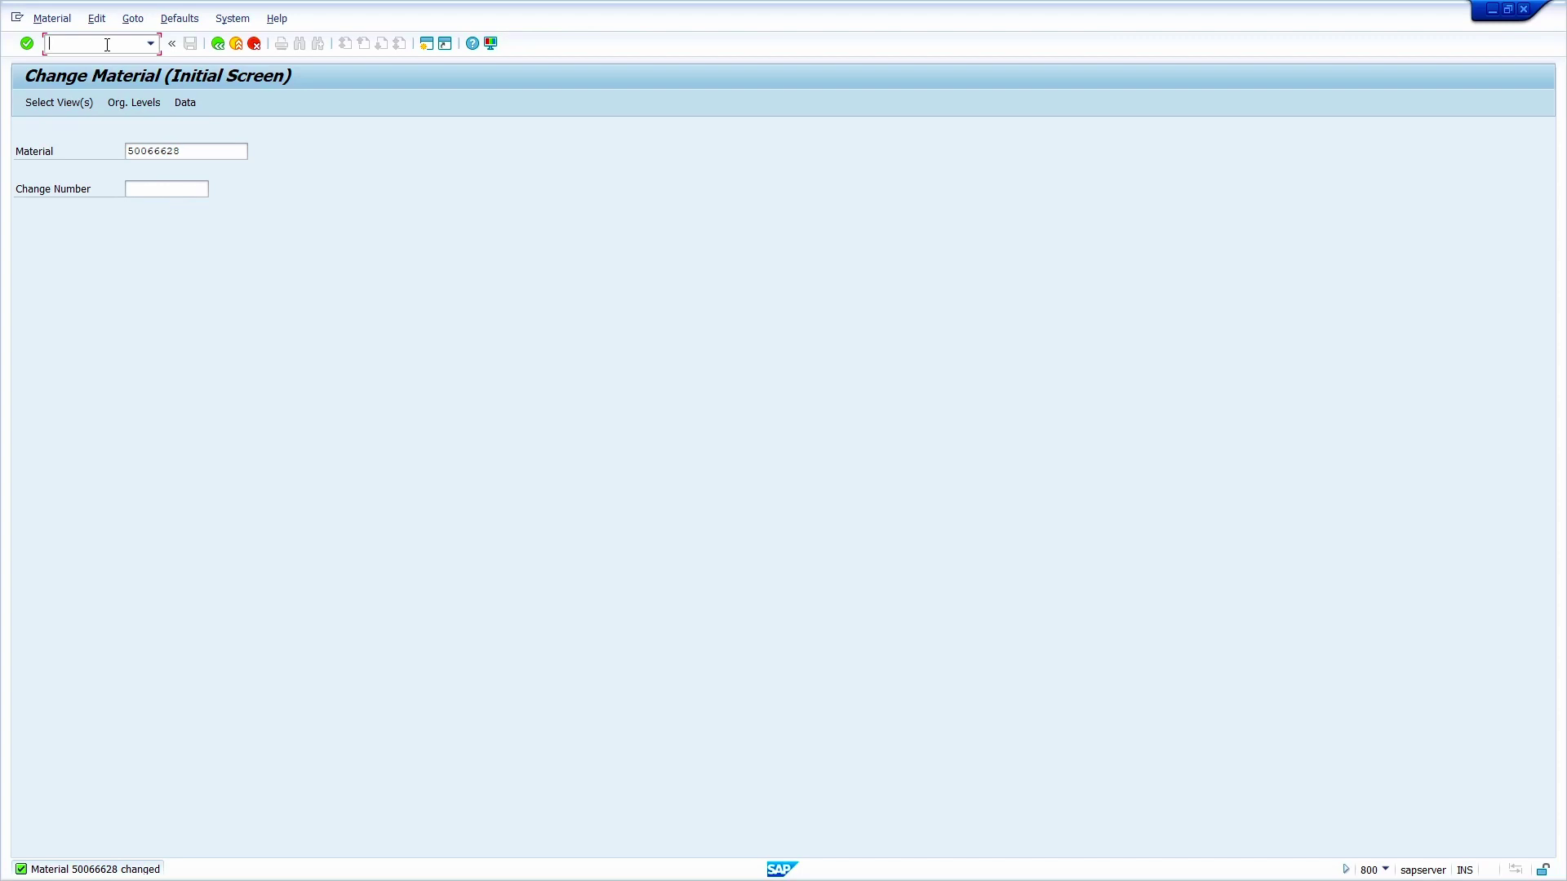
text(/nmm60)
key(Return)
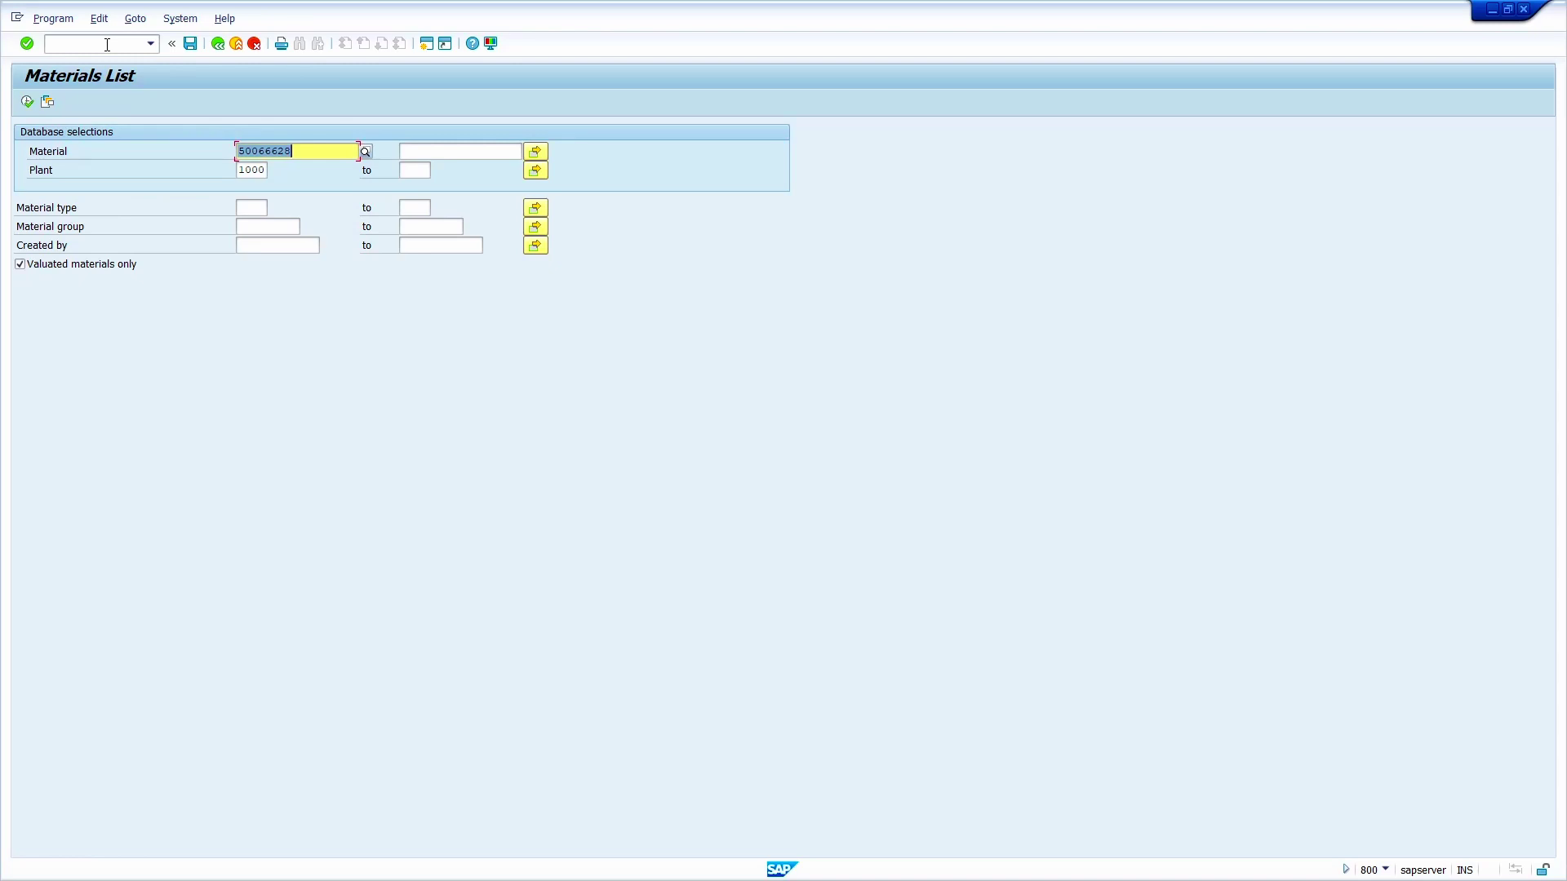
key(super+v)
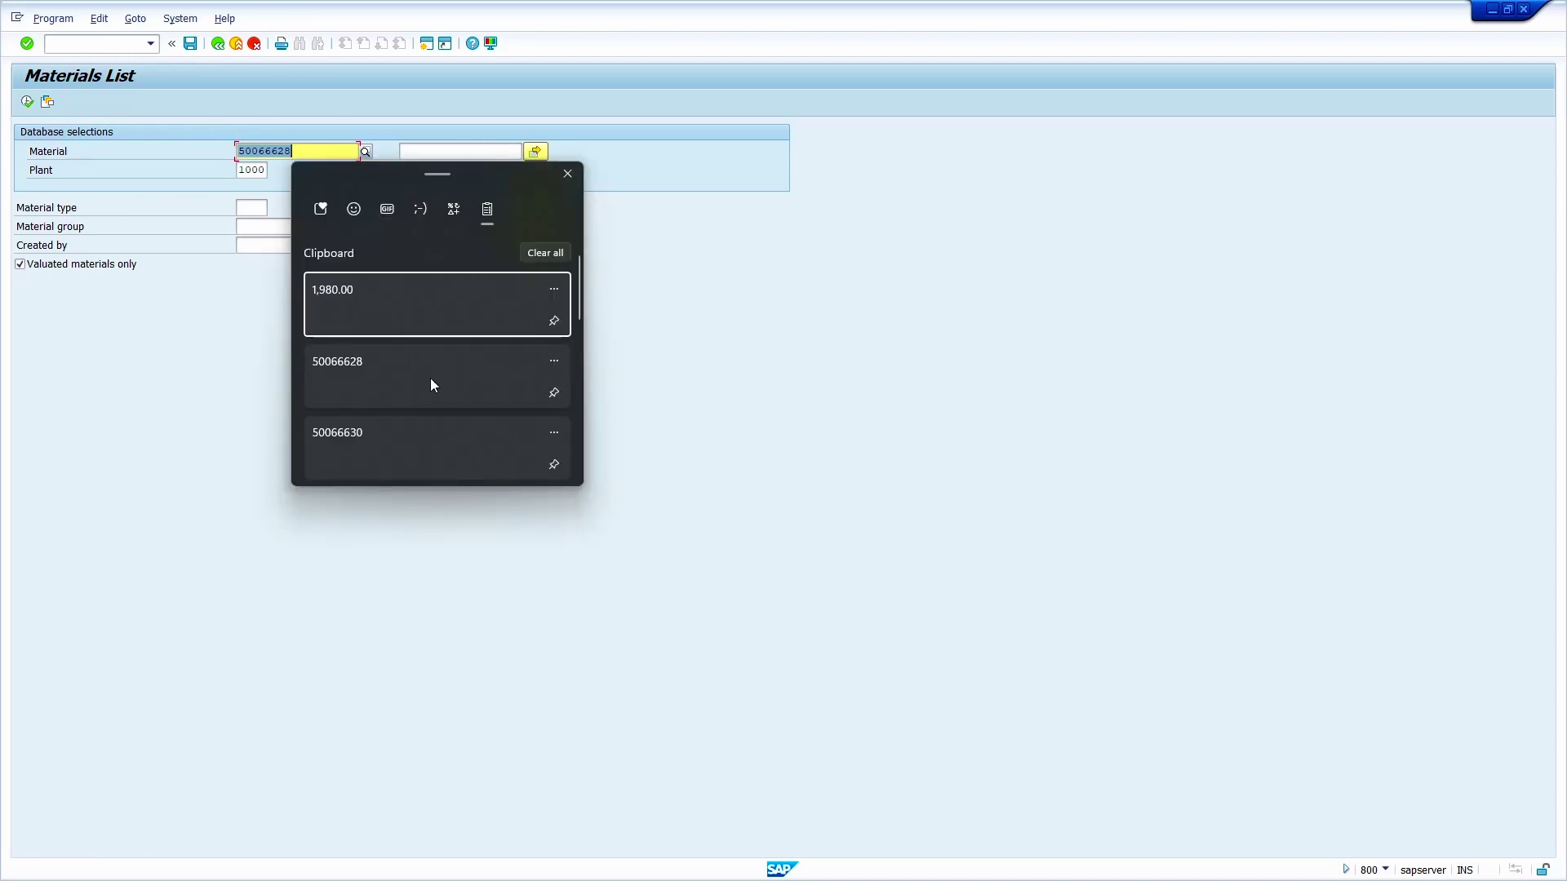
click(431, 384)
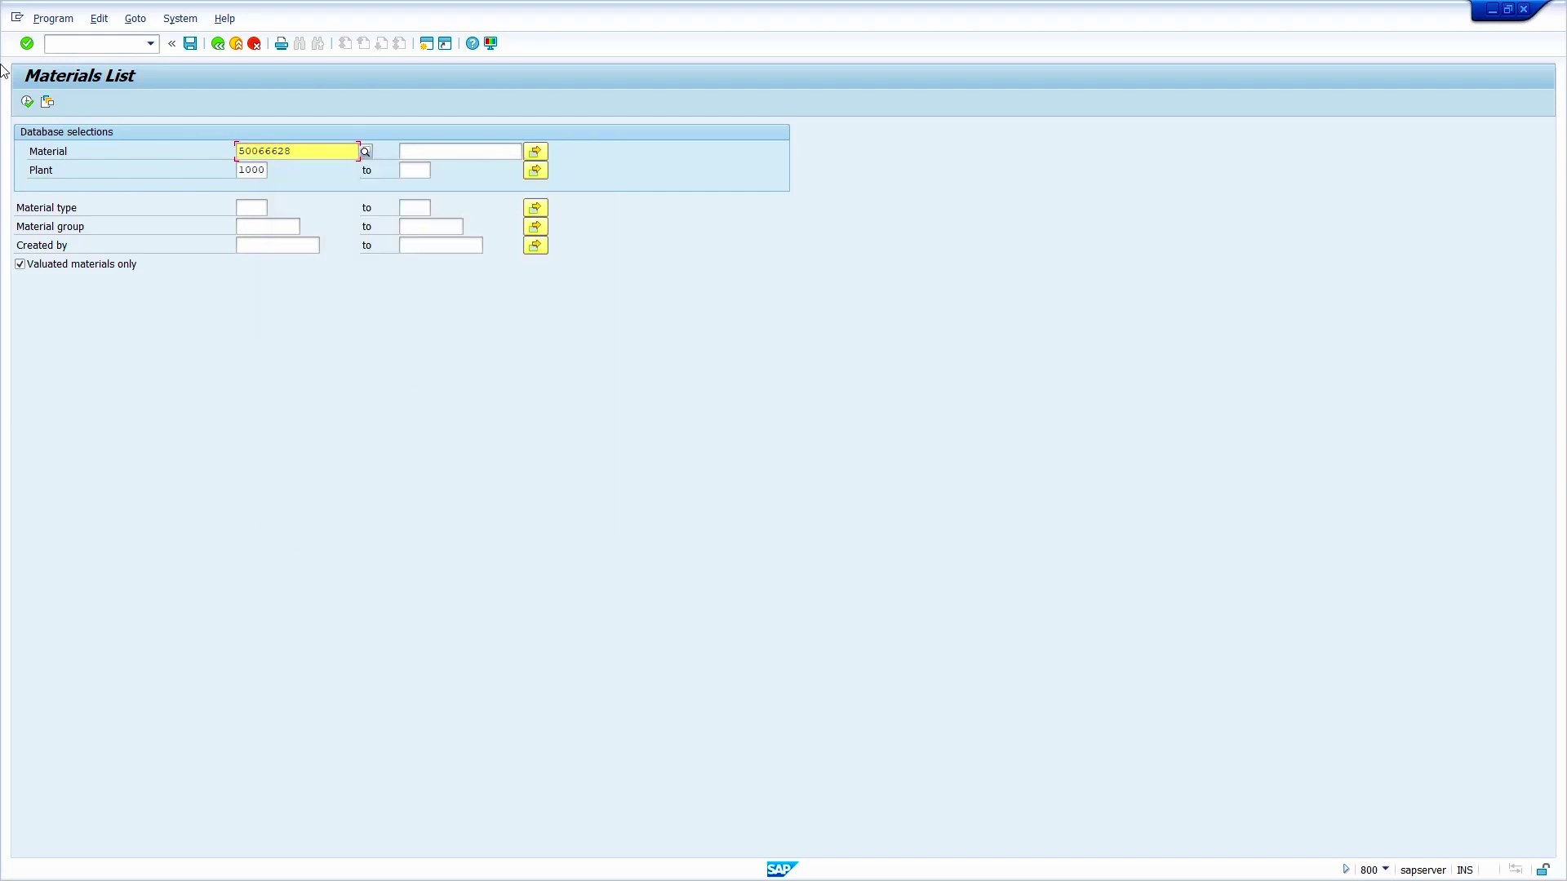
key(F8)
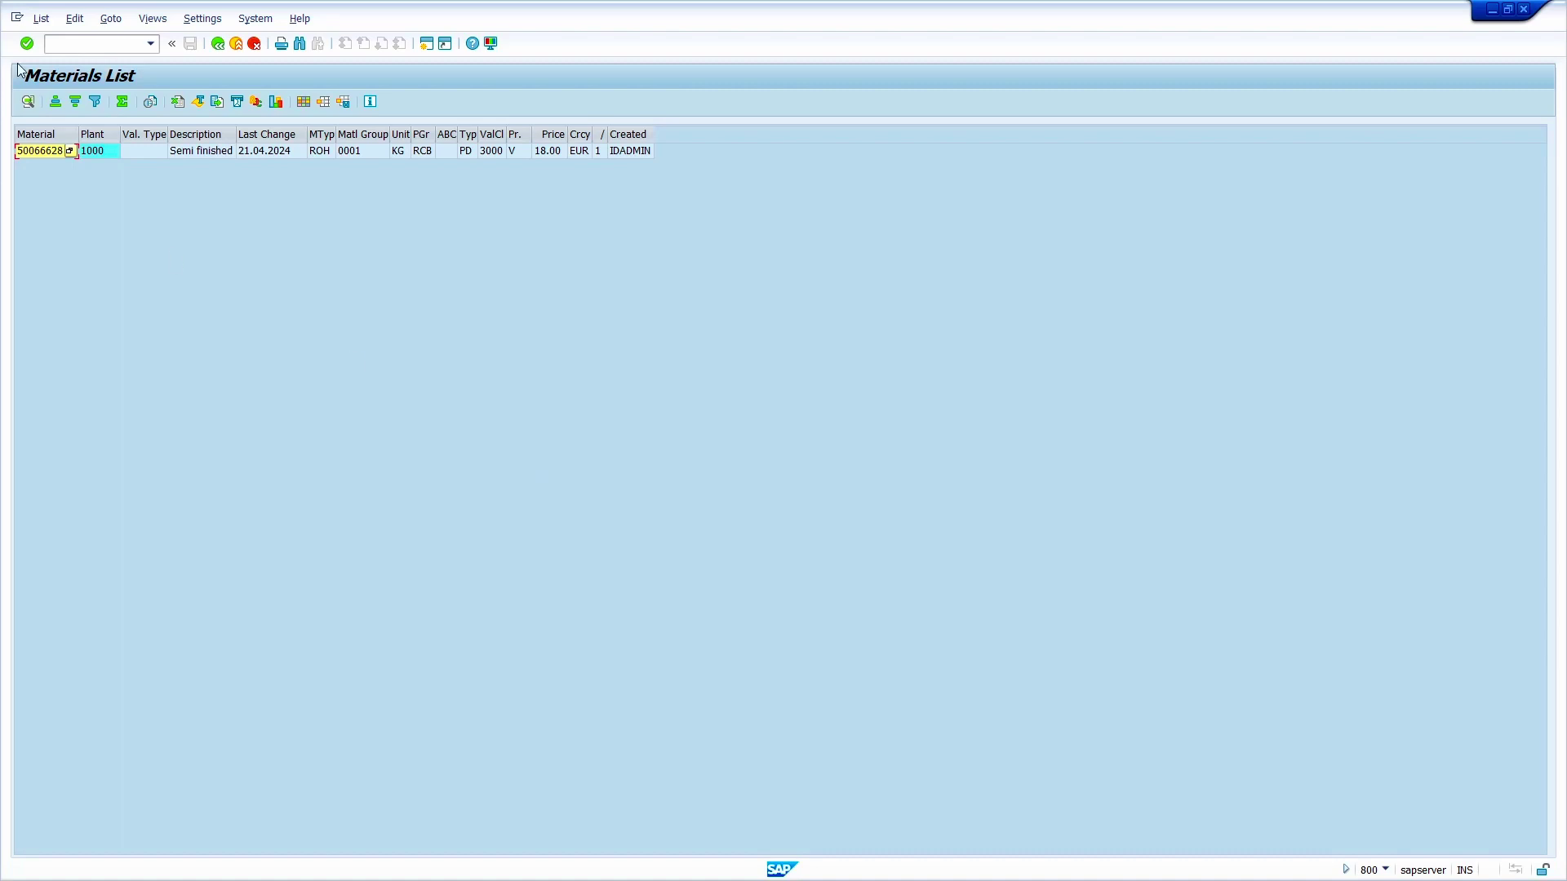
- Start a transfer posting in transaction MB1B with movement type 309, plant 1000 and storage location RAW1
click(107, 47)
text(/nmb1b)
key(Return)
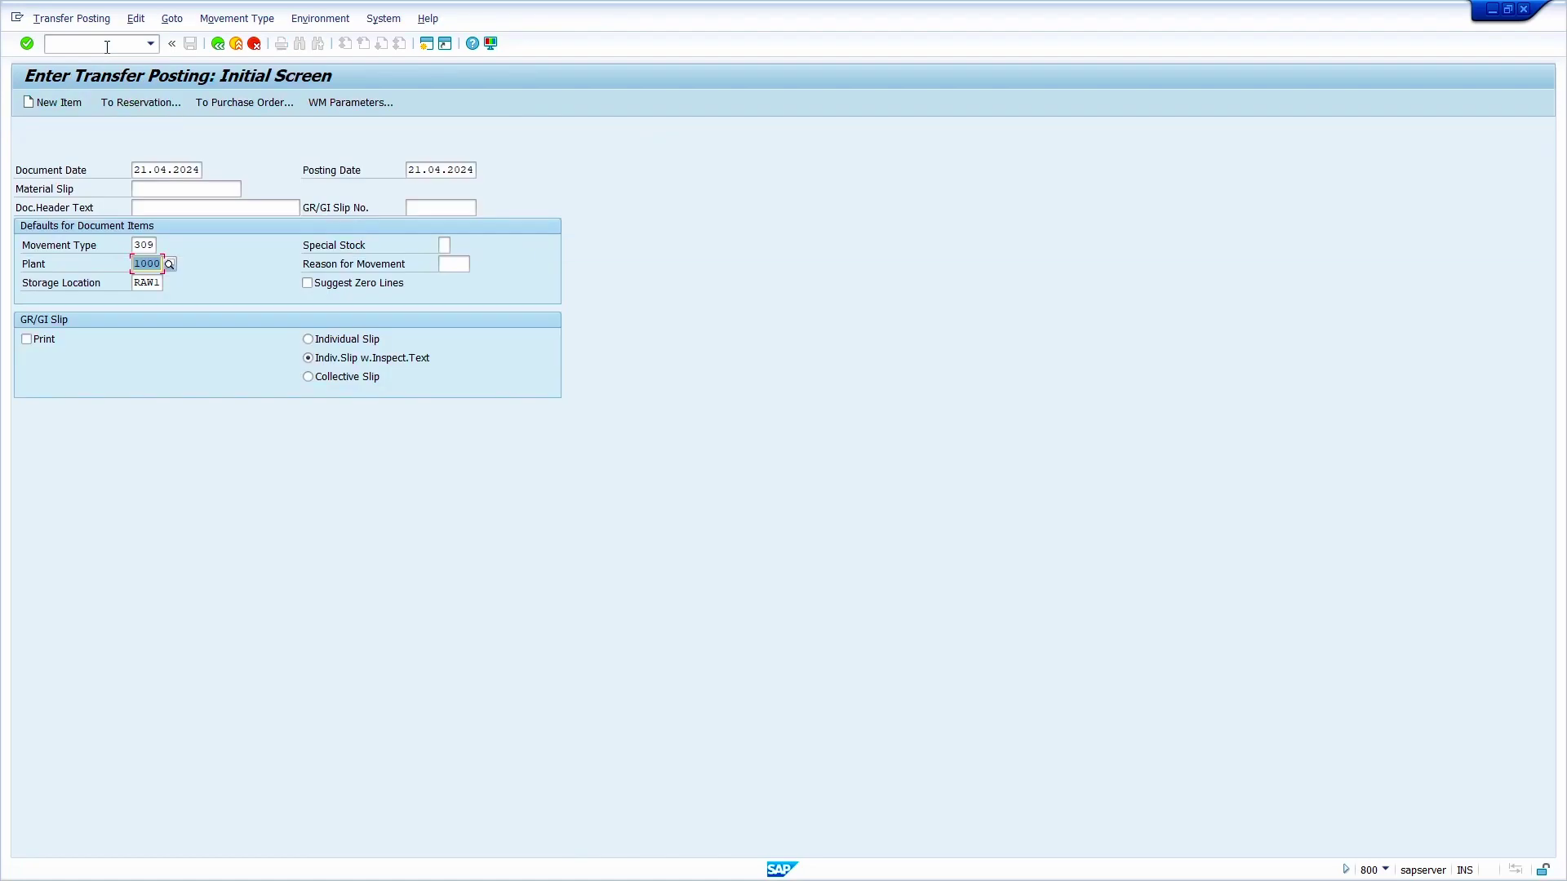
key(Return)
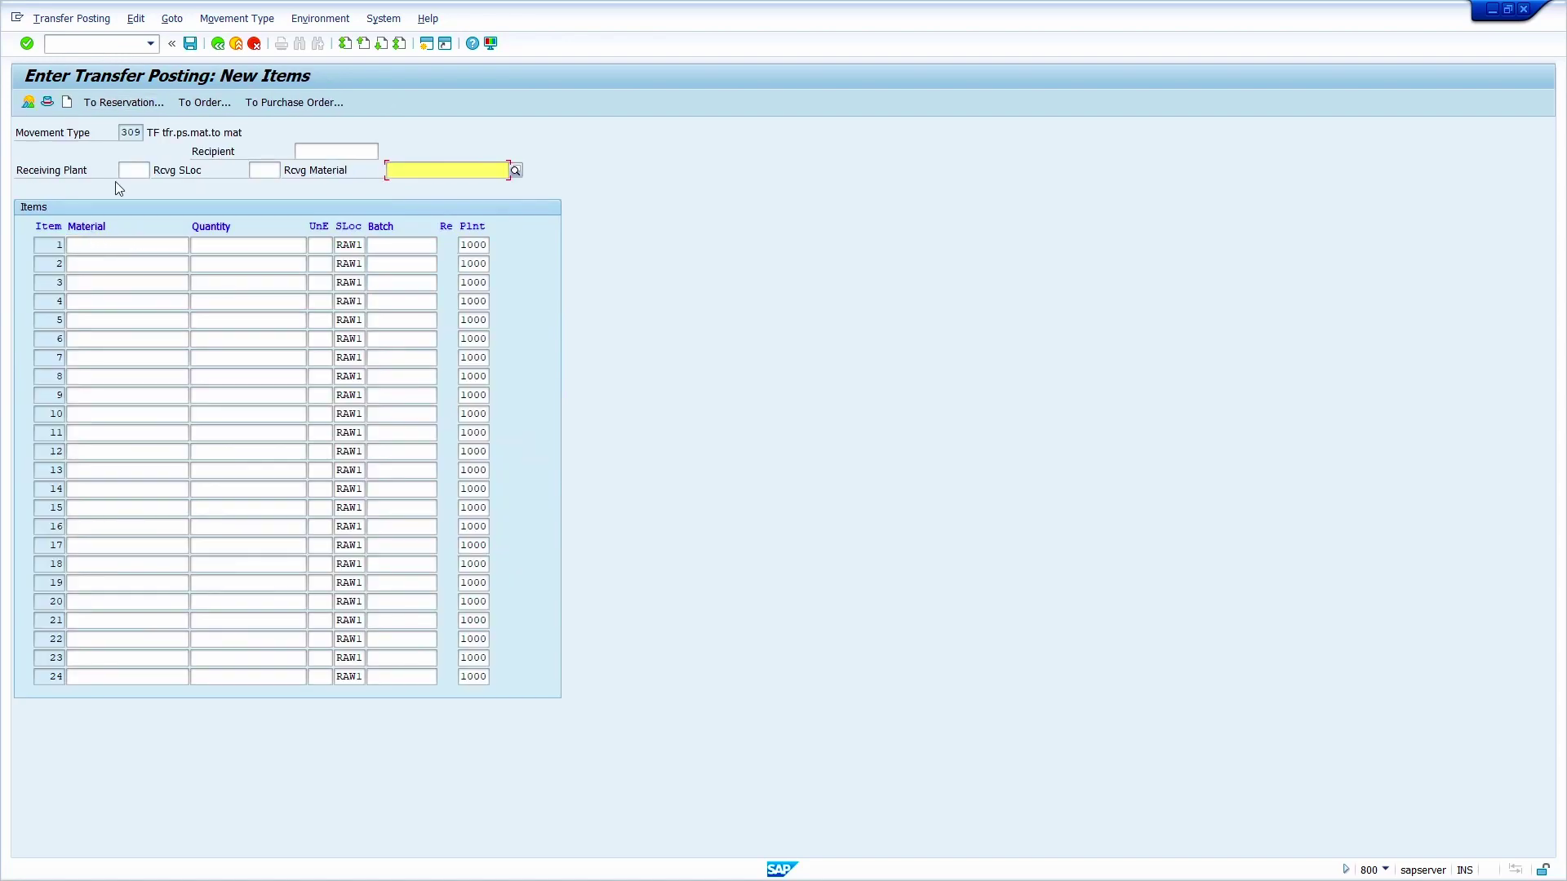
- Set the receiving plant to 1000, the receiving storage location to RAW1 and the receiving material to 50066628
click(134, 164)
text(1)
click(136, 187)
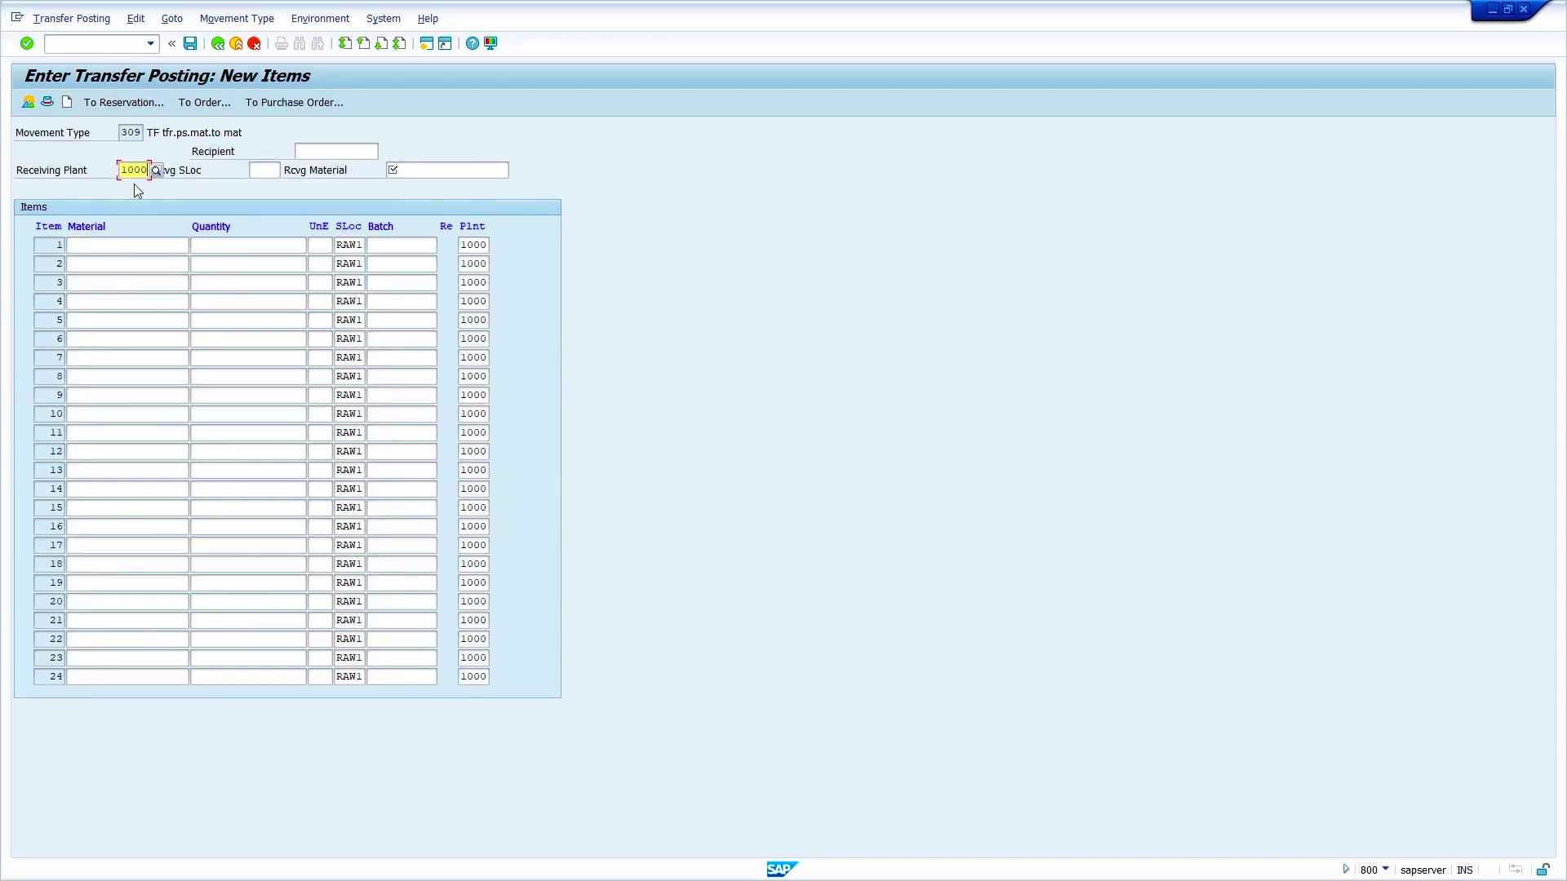
click(262, 171)
text(r)
click(262, 186)
- Enter material 50066630 with quantity 100 as item 1 and post the transfer
click(108, 246)
text(5)
click(103, 260)
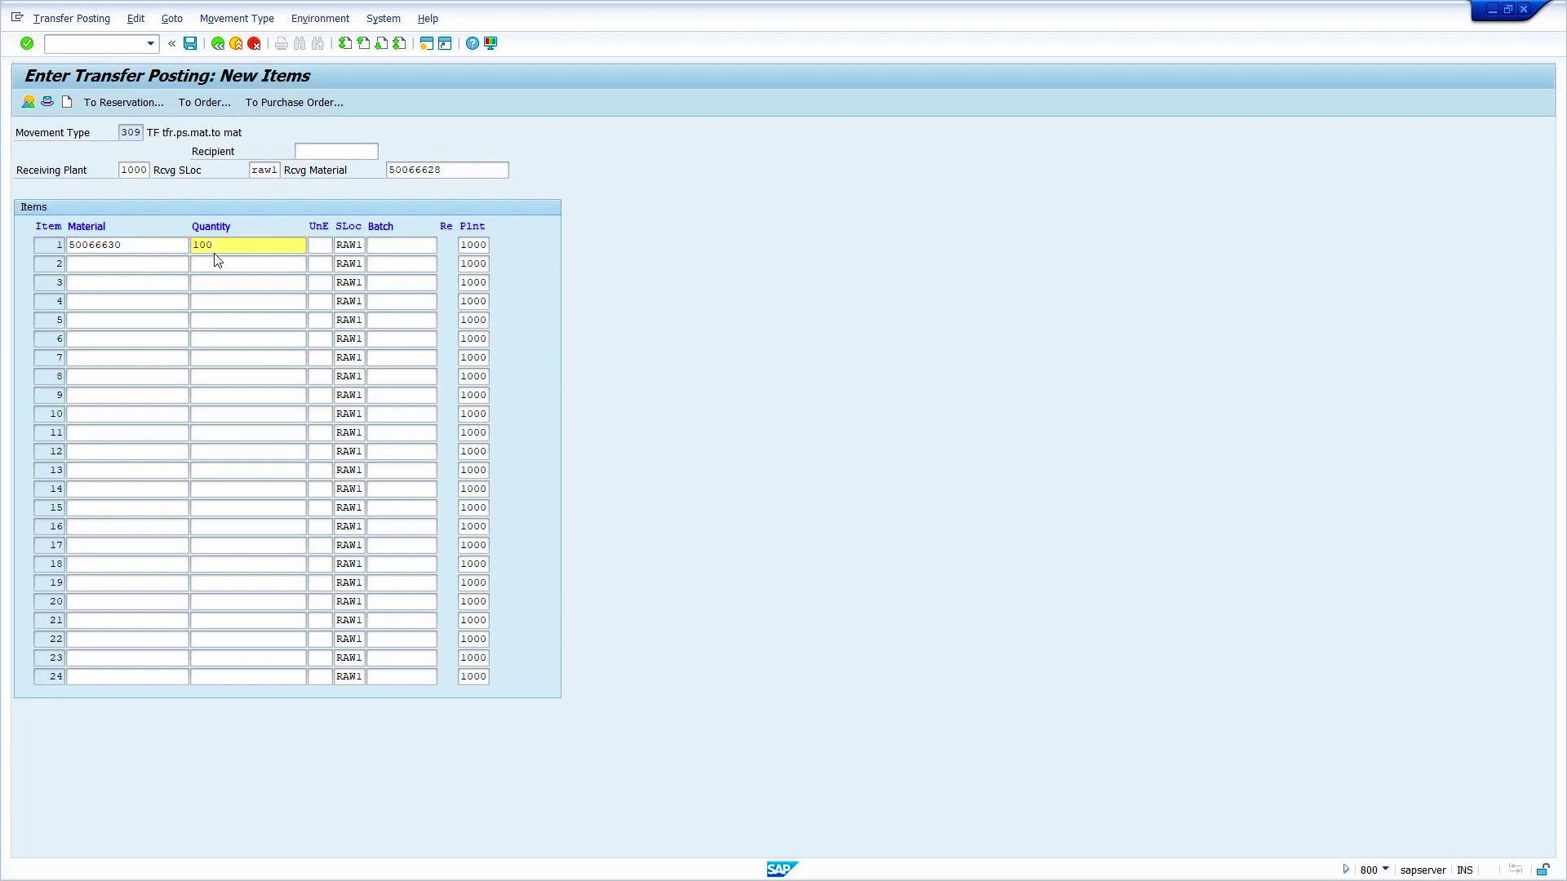
key(Return)
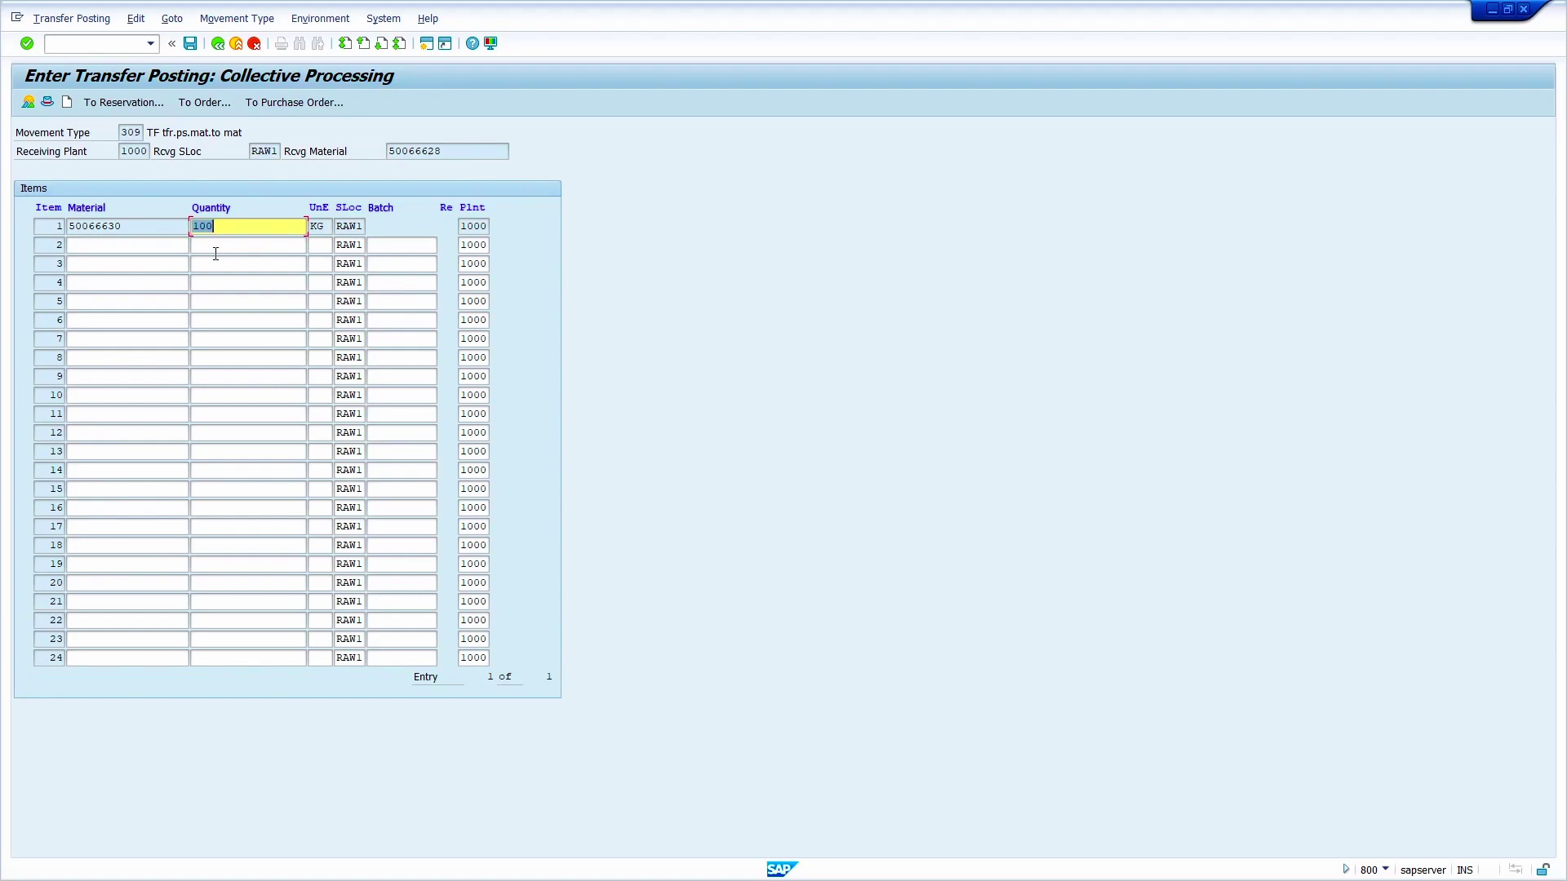
key(ctrl+s)
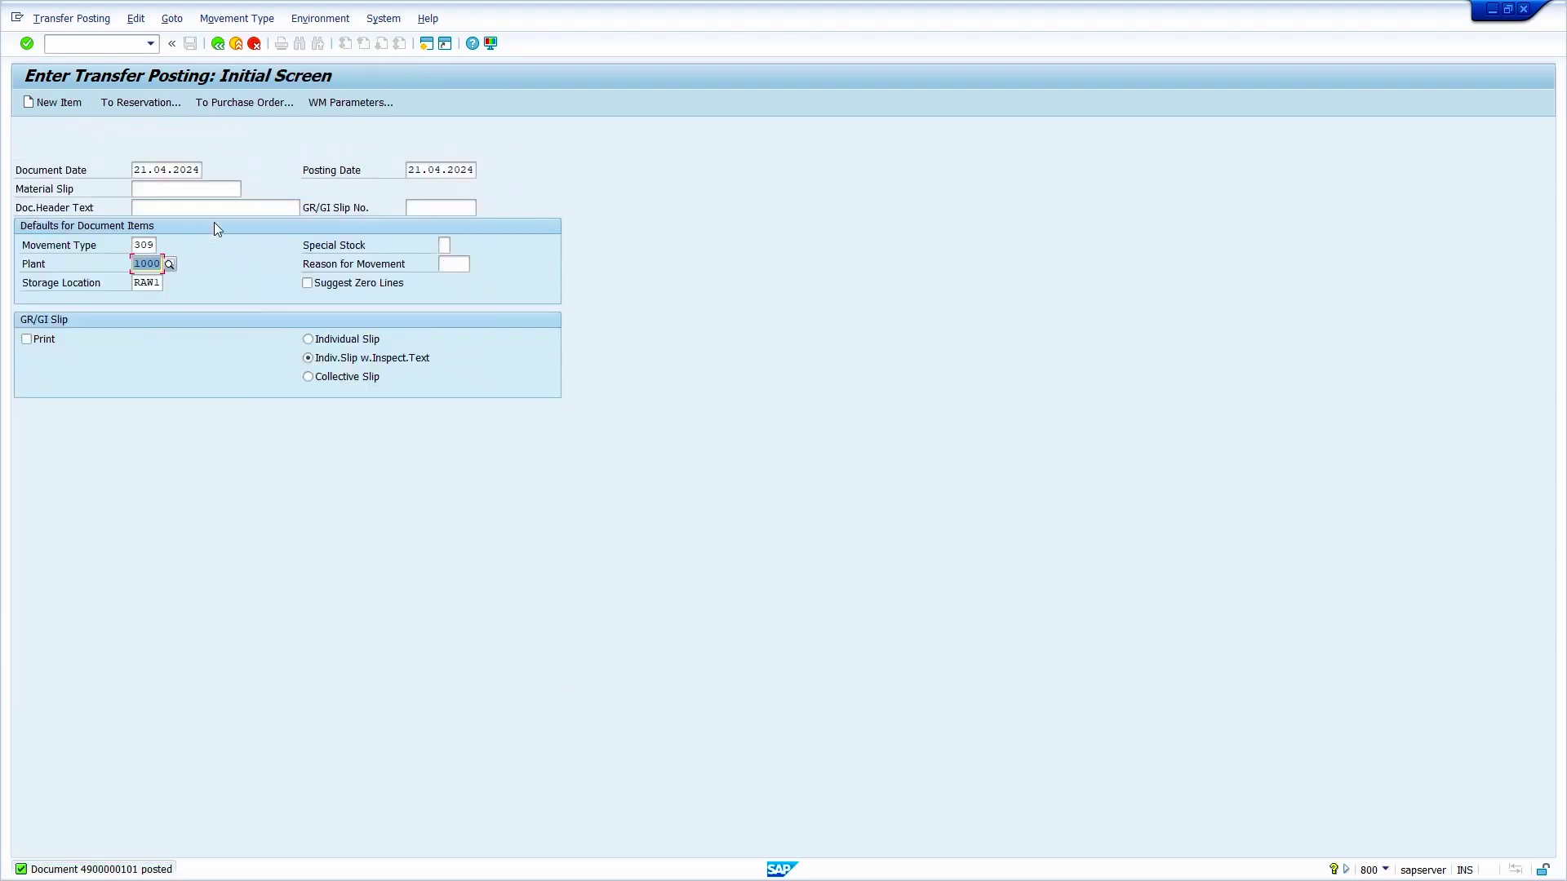
- Run the stock overview with transaction MMBE to check the stock after the transfer posting
click(117, 43)
text(/nmmbe)
key(Return)
key(F8)
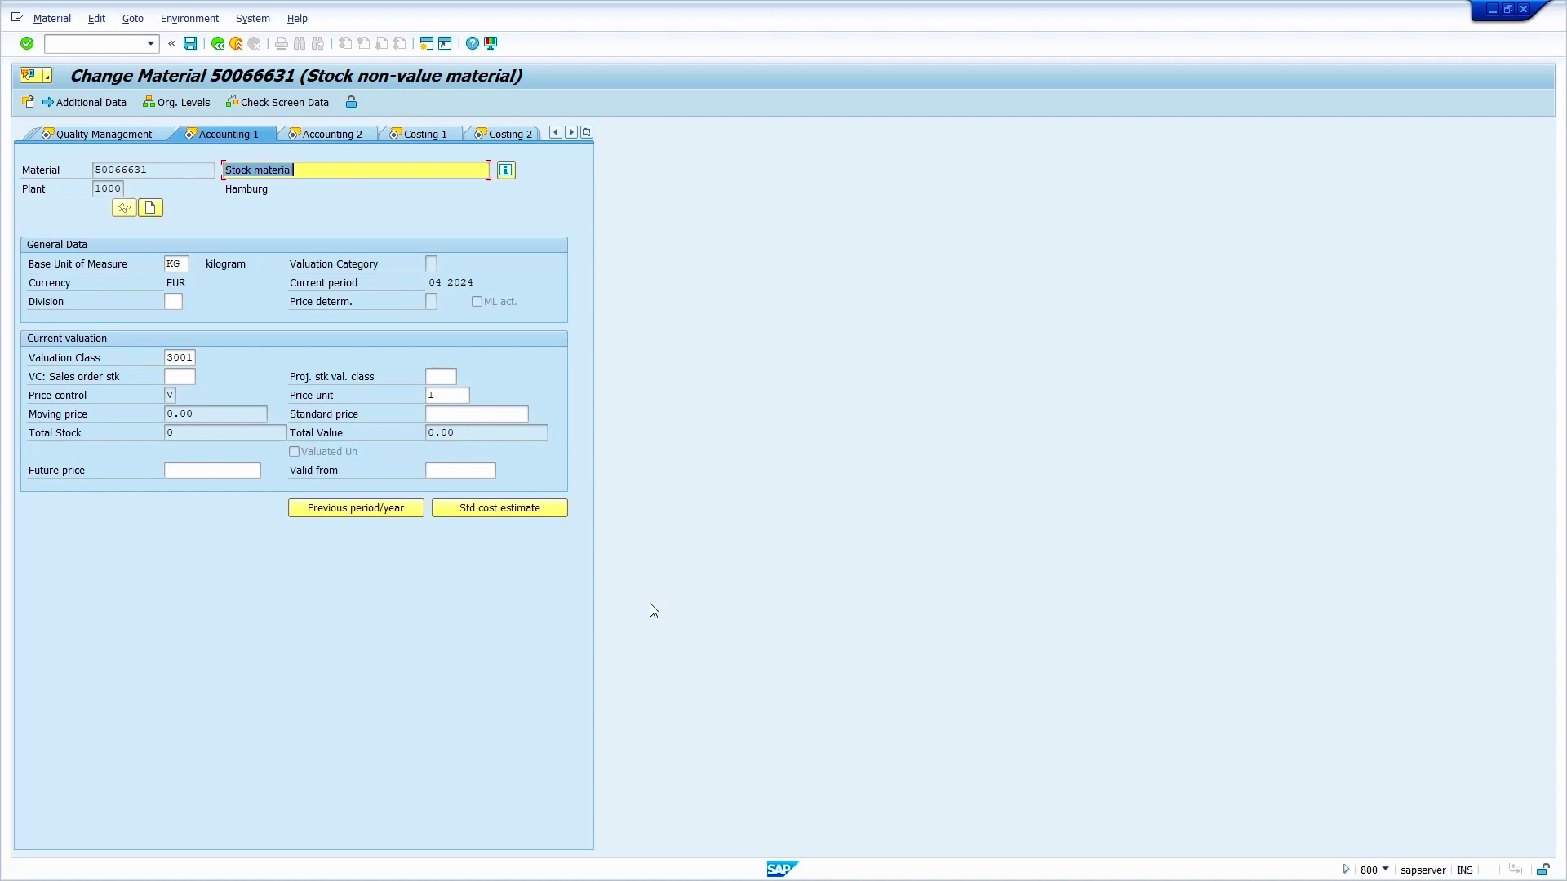
- Try to set the valuation class of material 50066631 in plant 1000 to 3000 and display the errors
click(185, 358)
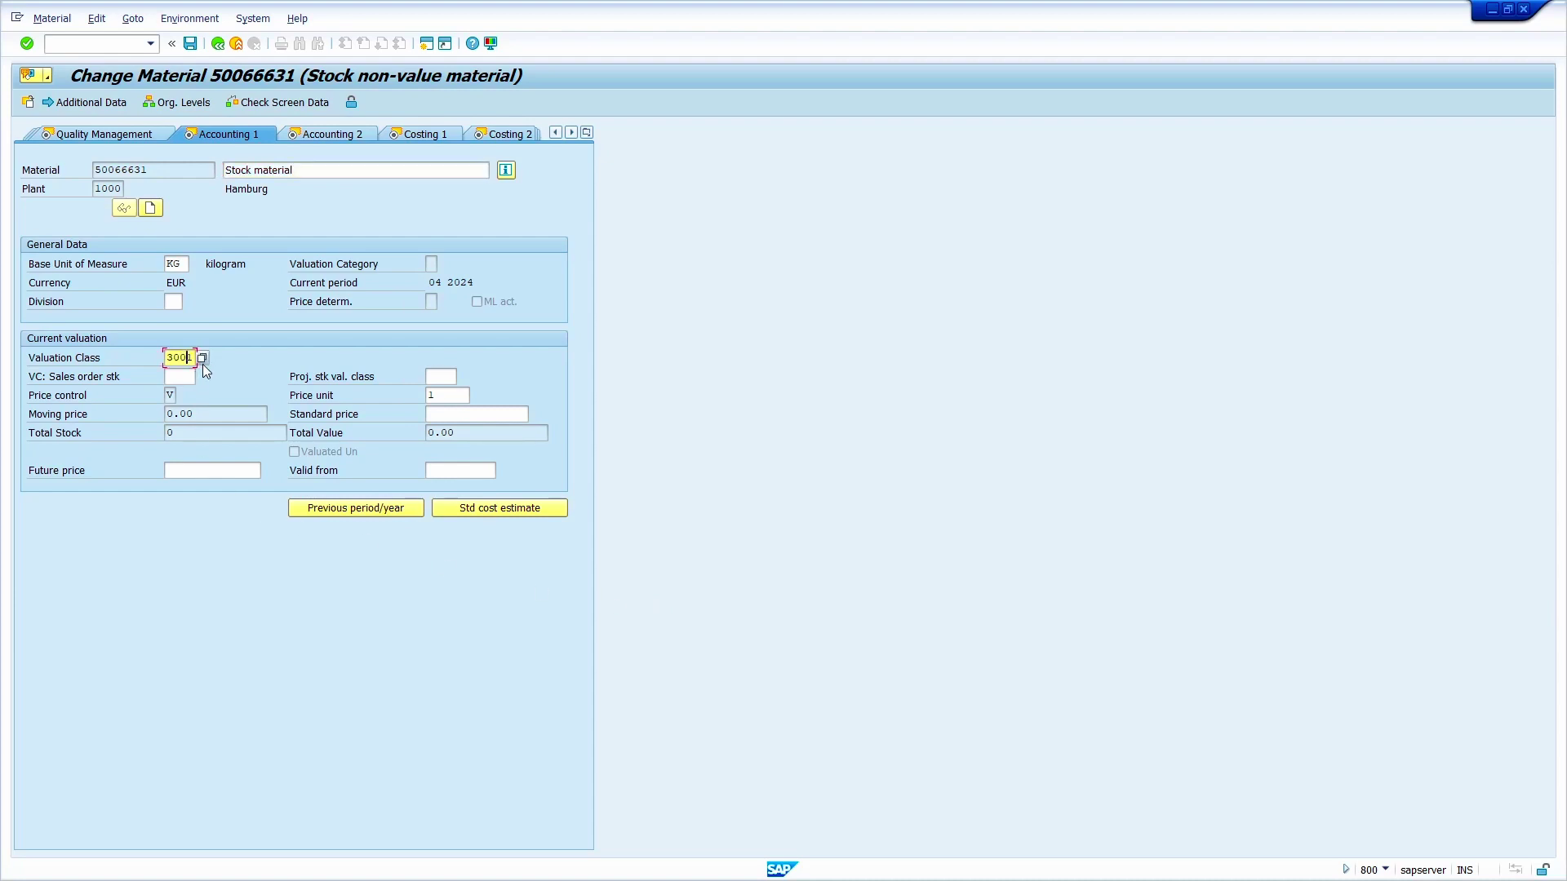
click(201, 359)
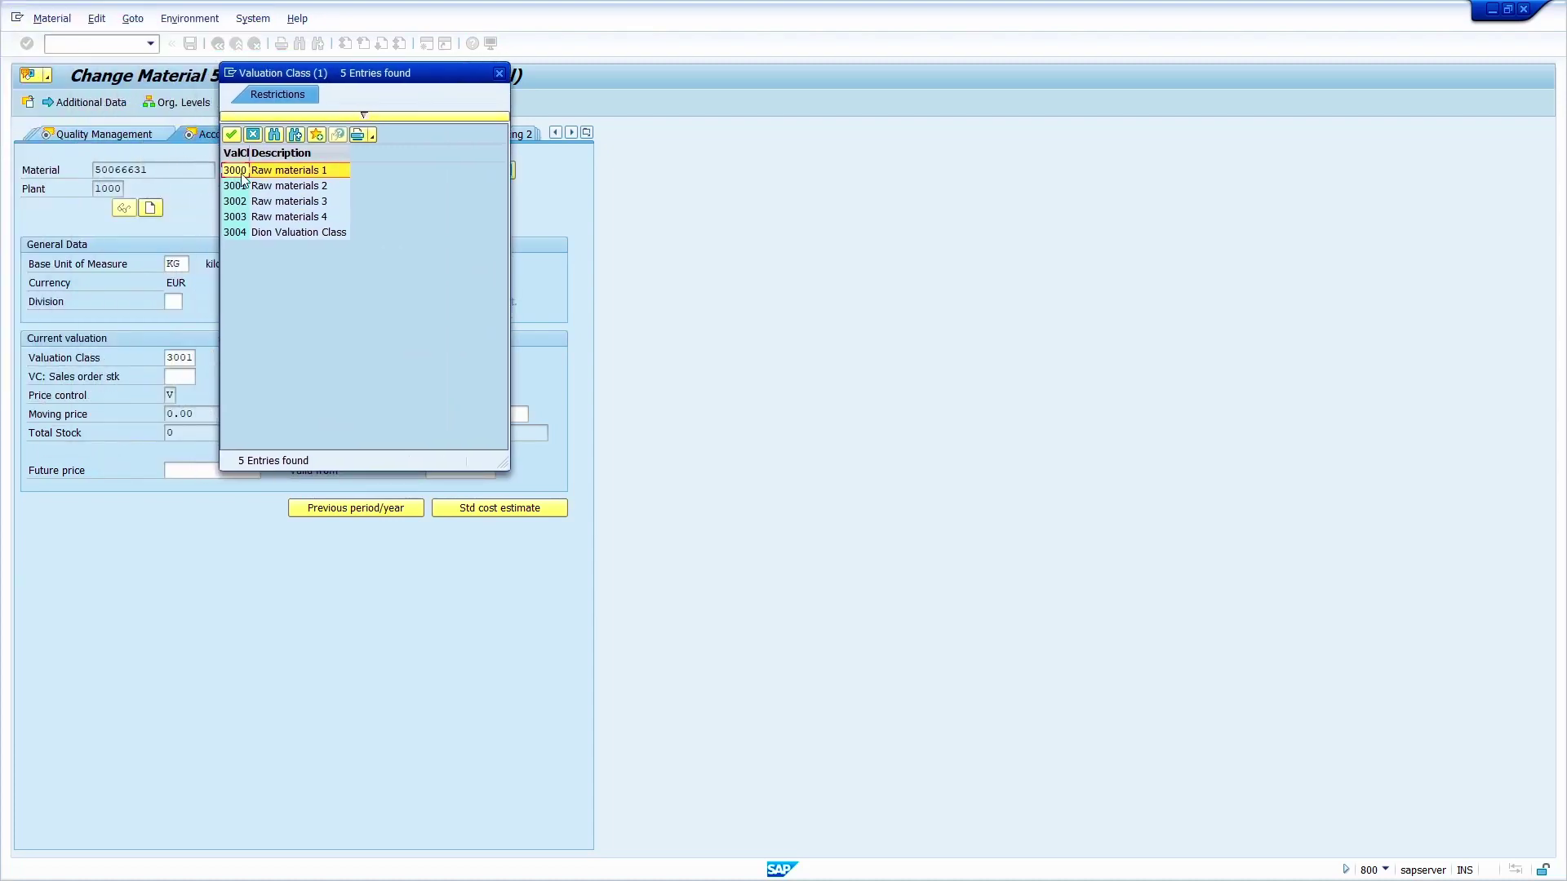
double_click(242, 173)
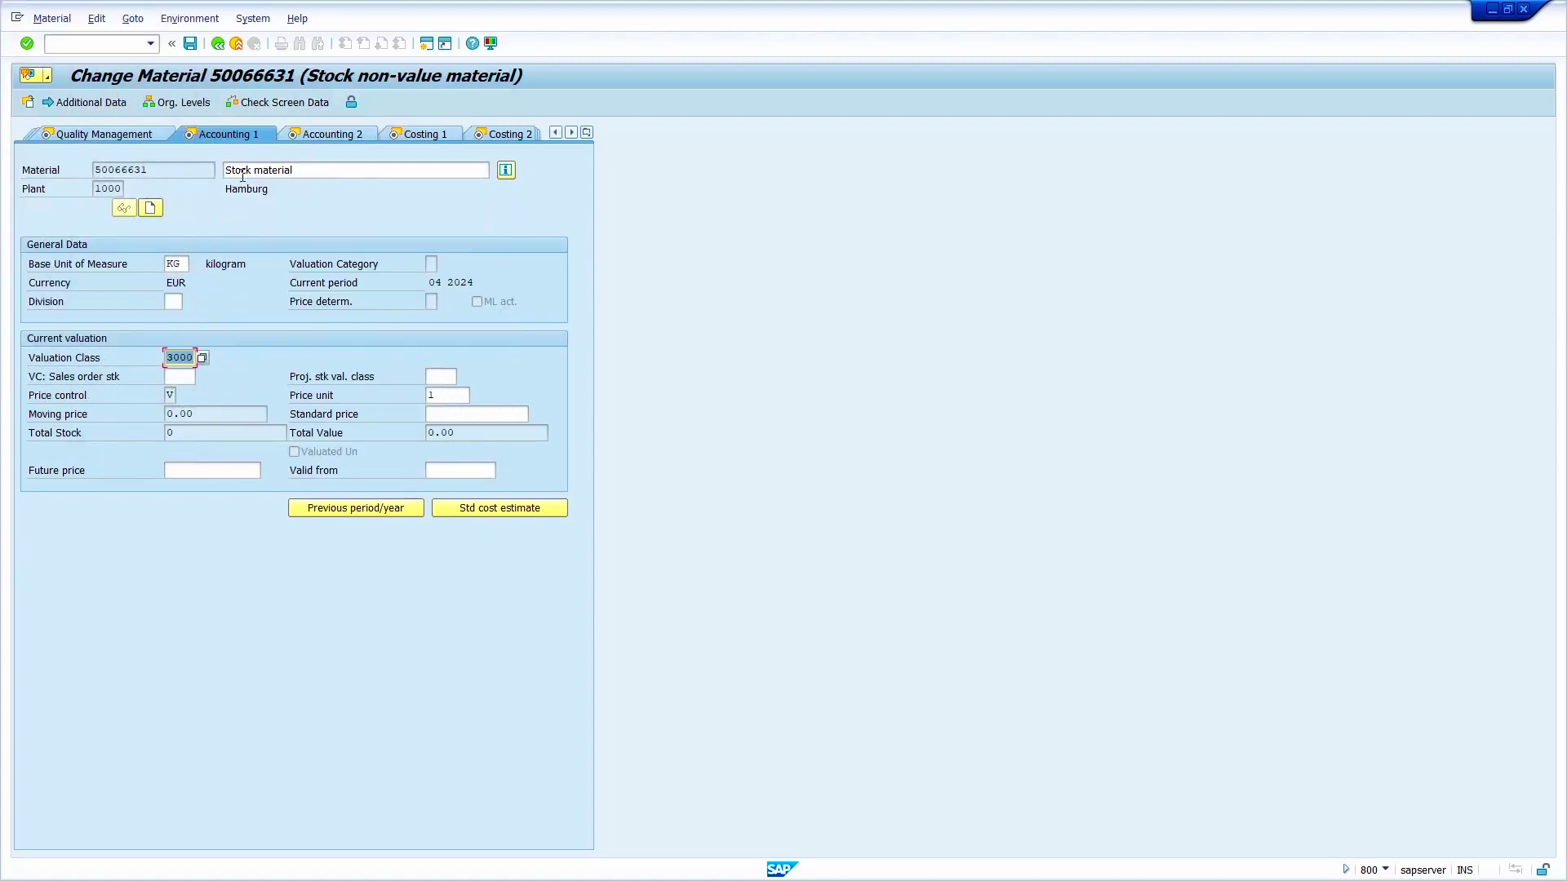
text(3001)
key(Return)
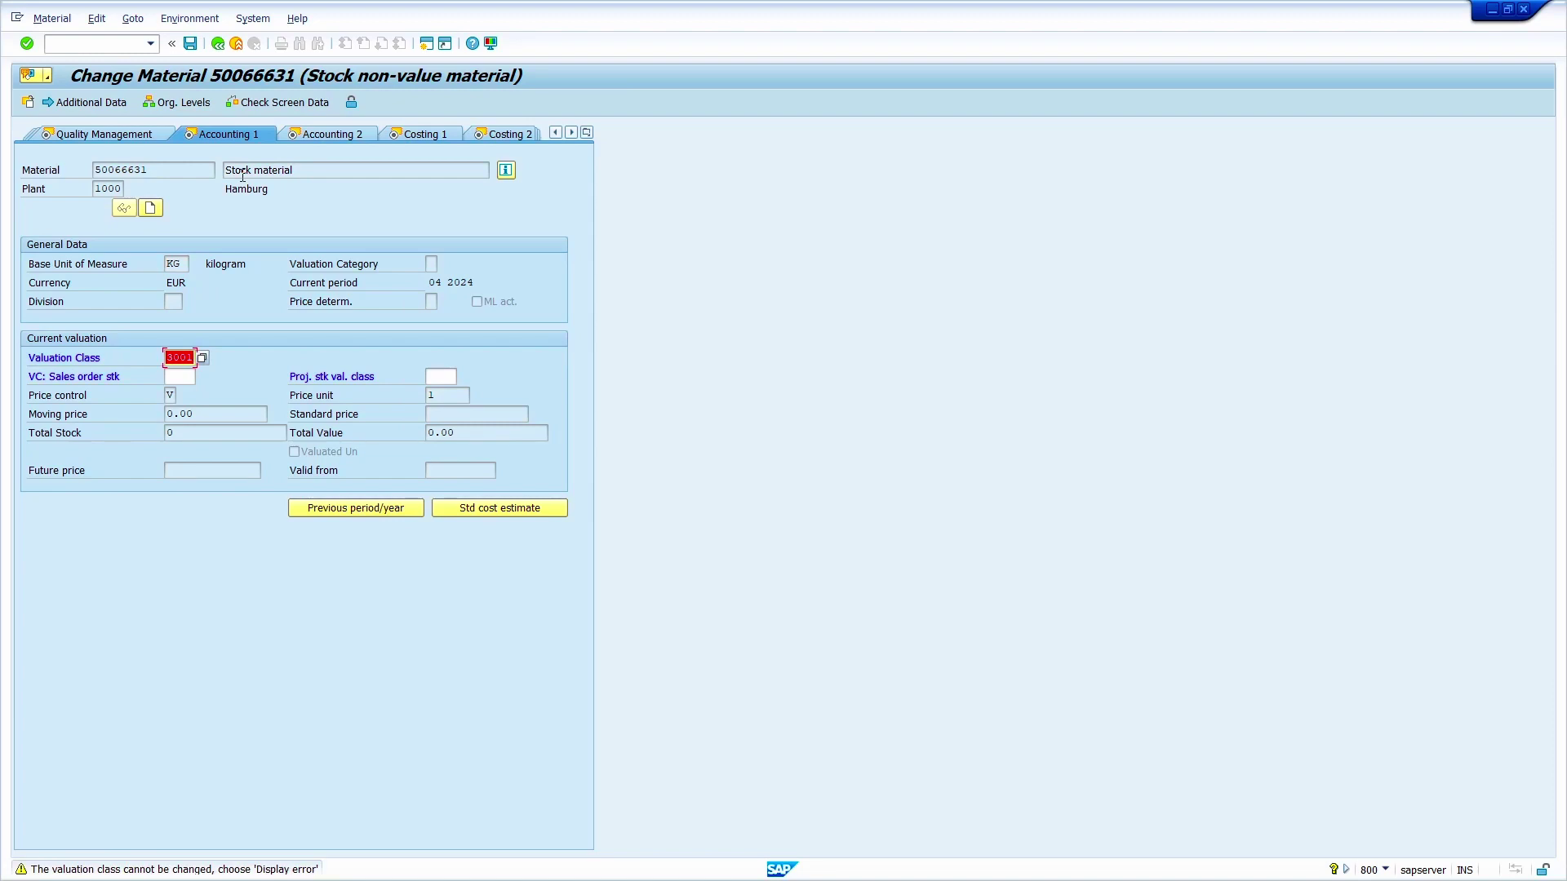
key(Return)
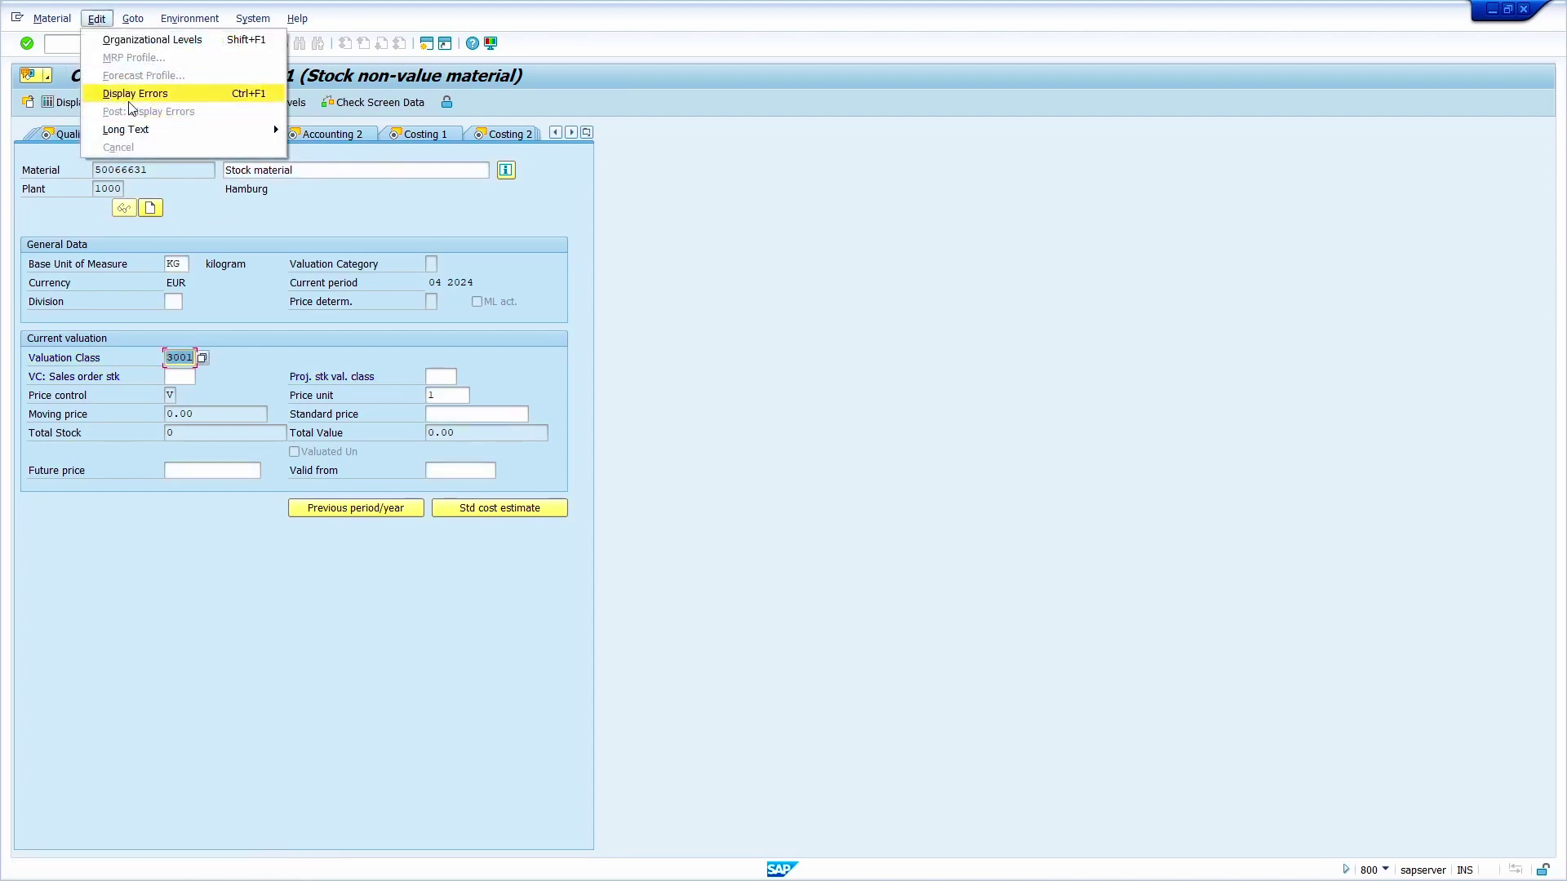
click(98, 95)
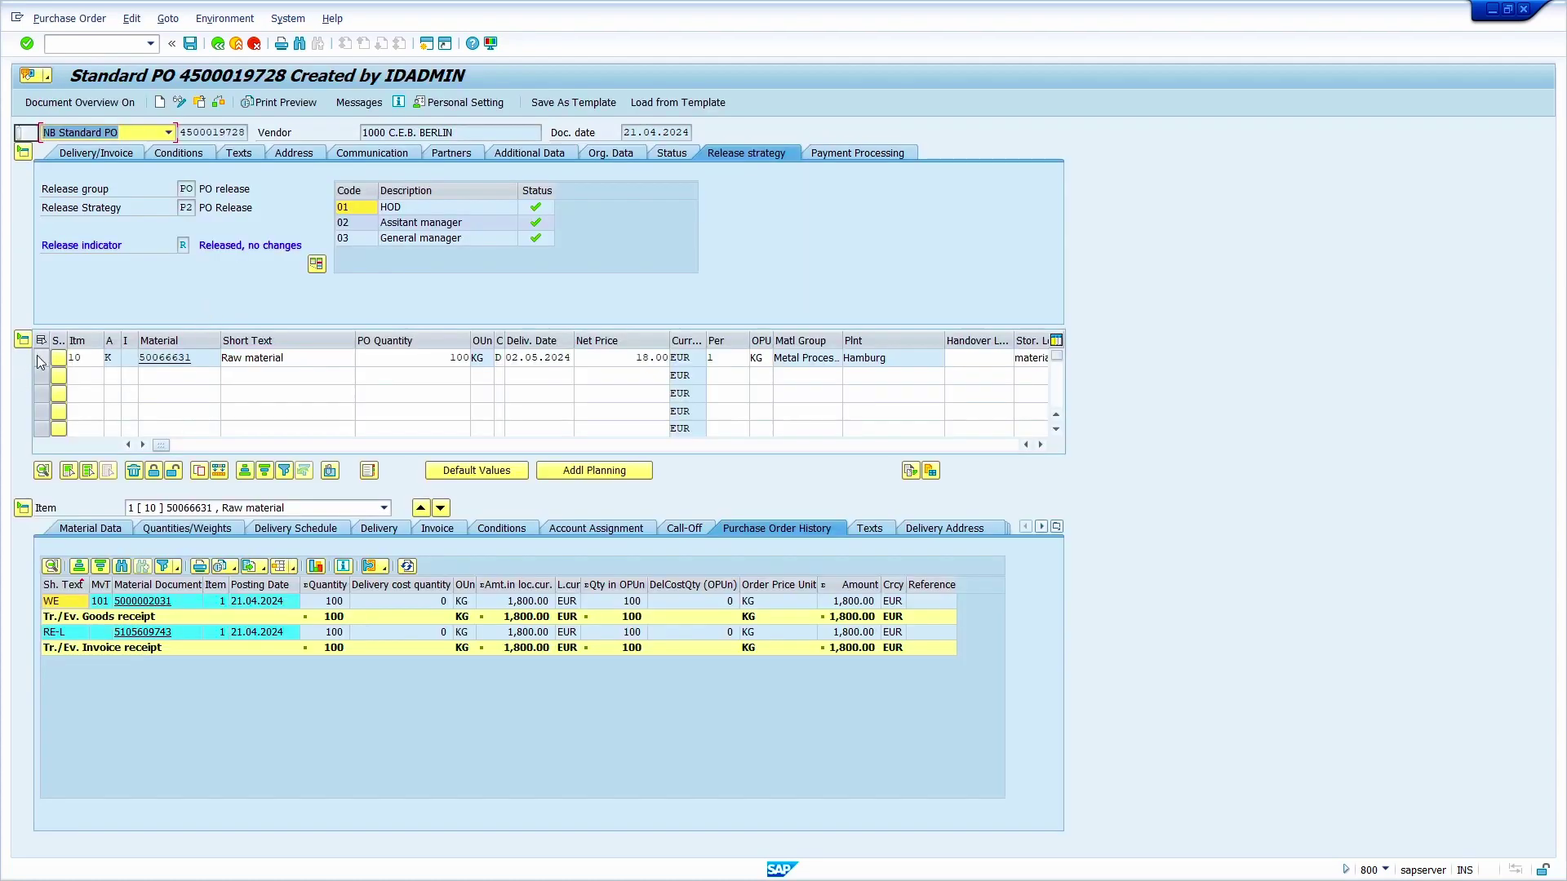
- Delete item 10 with material 50066631 from the standard purchase order and save the order
click(40, 361)
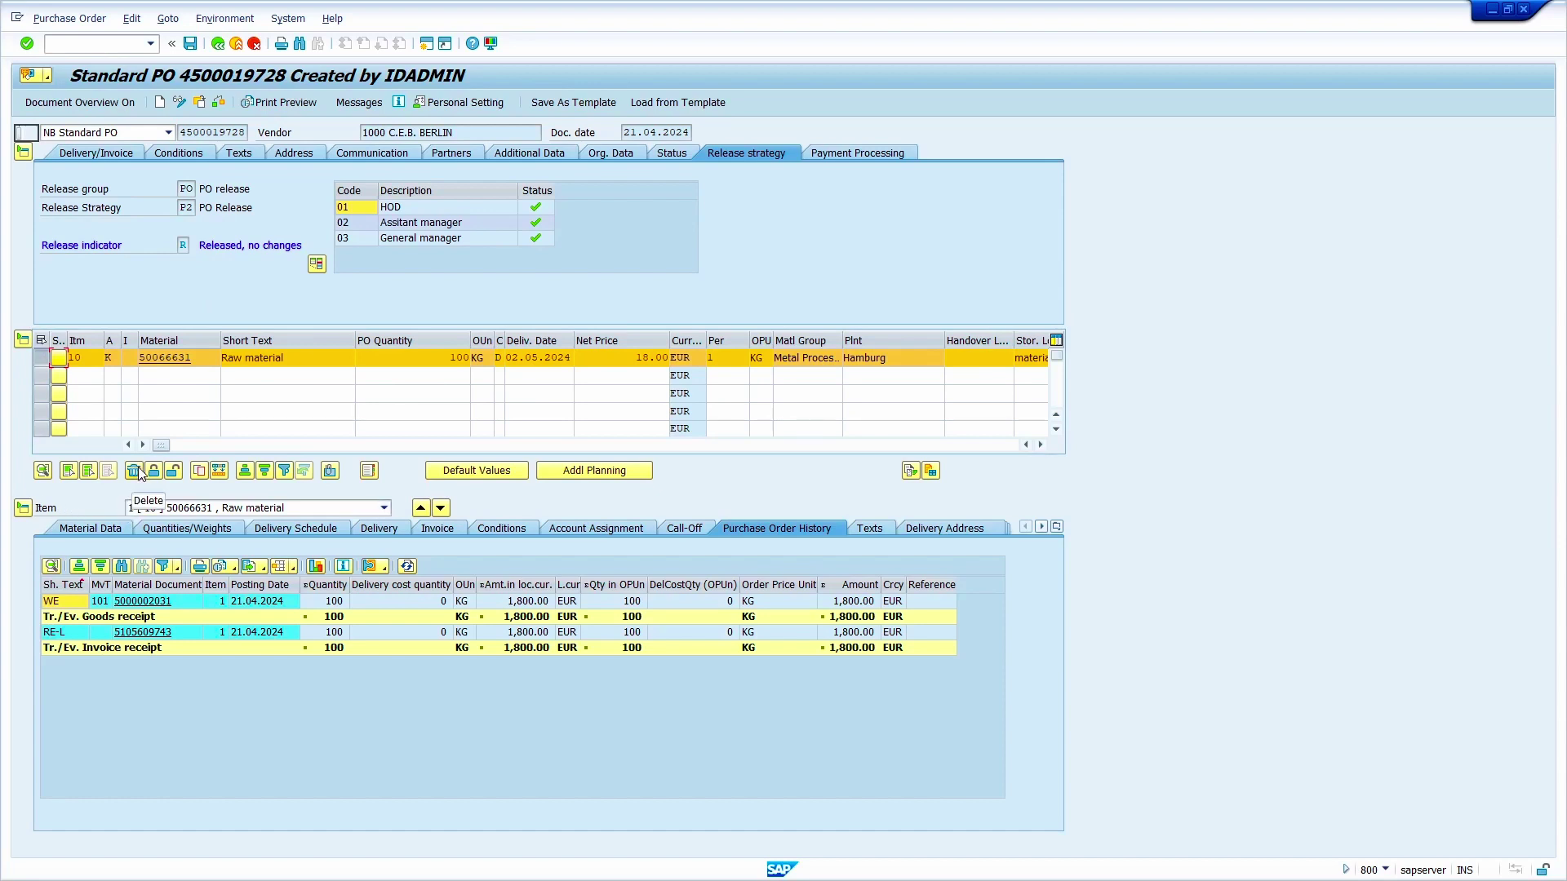
click(136, 471)
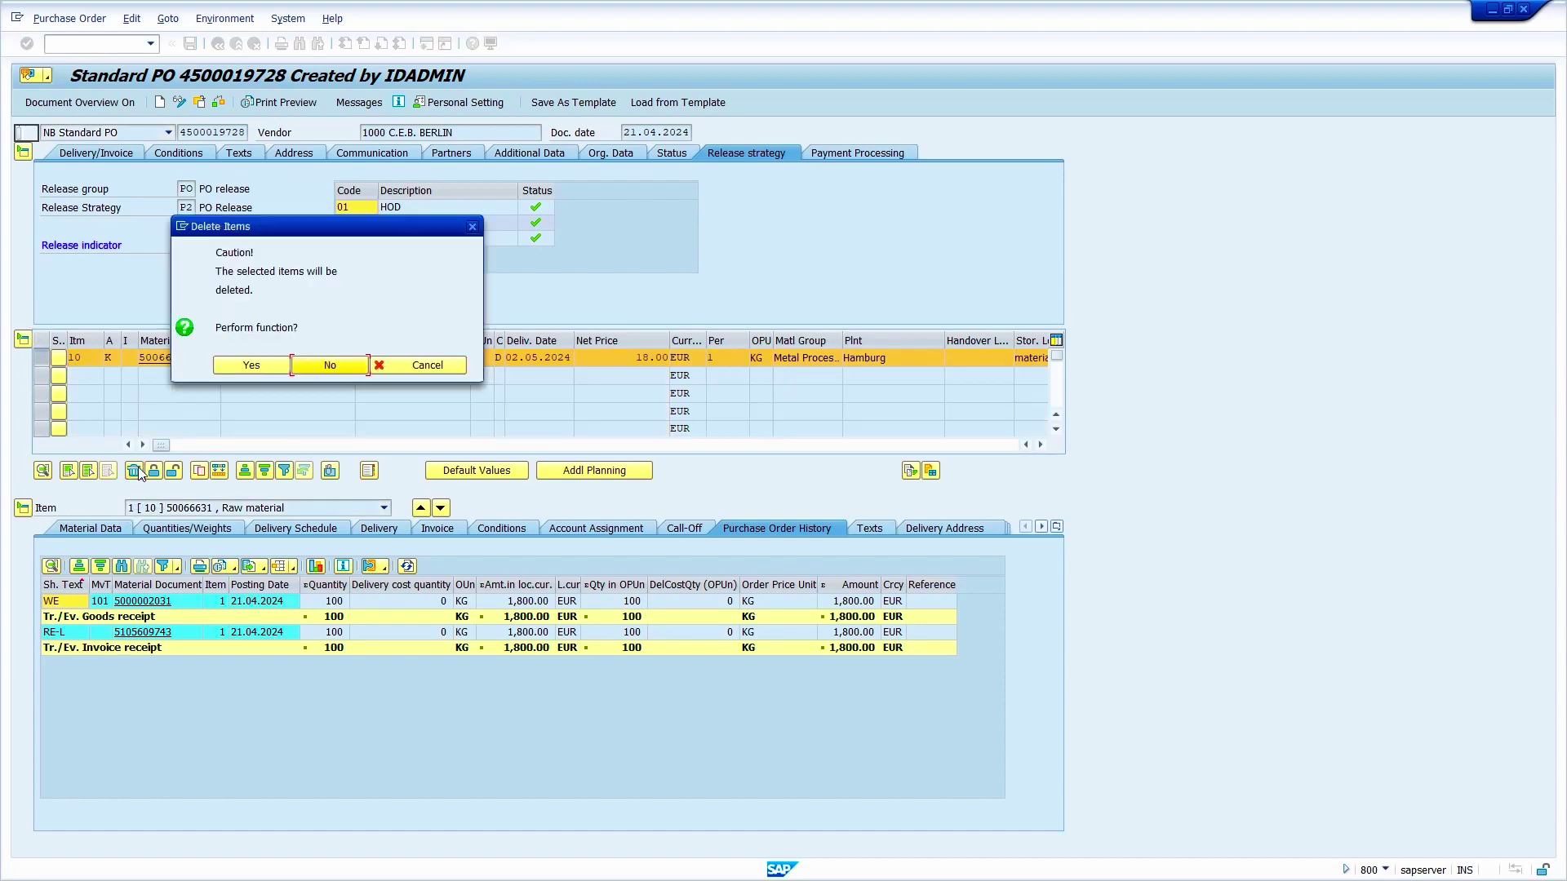
click(251, 366)
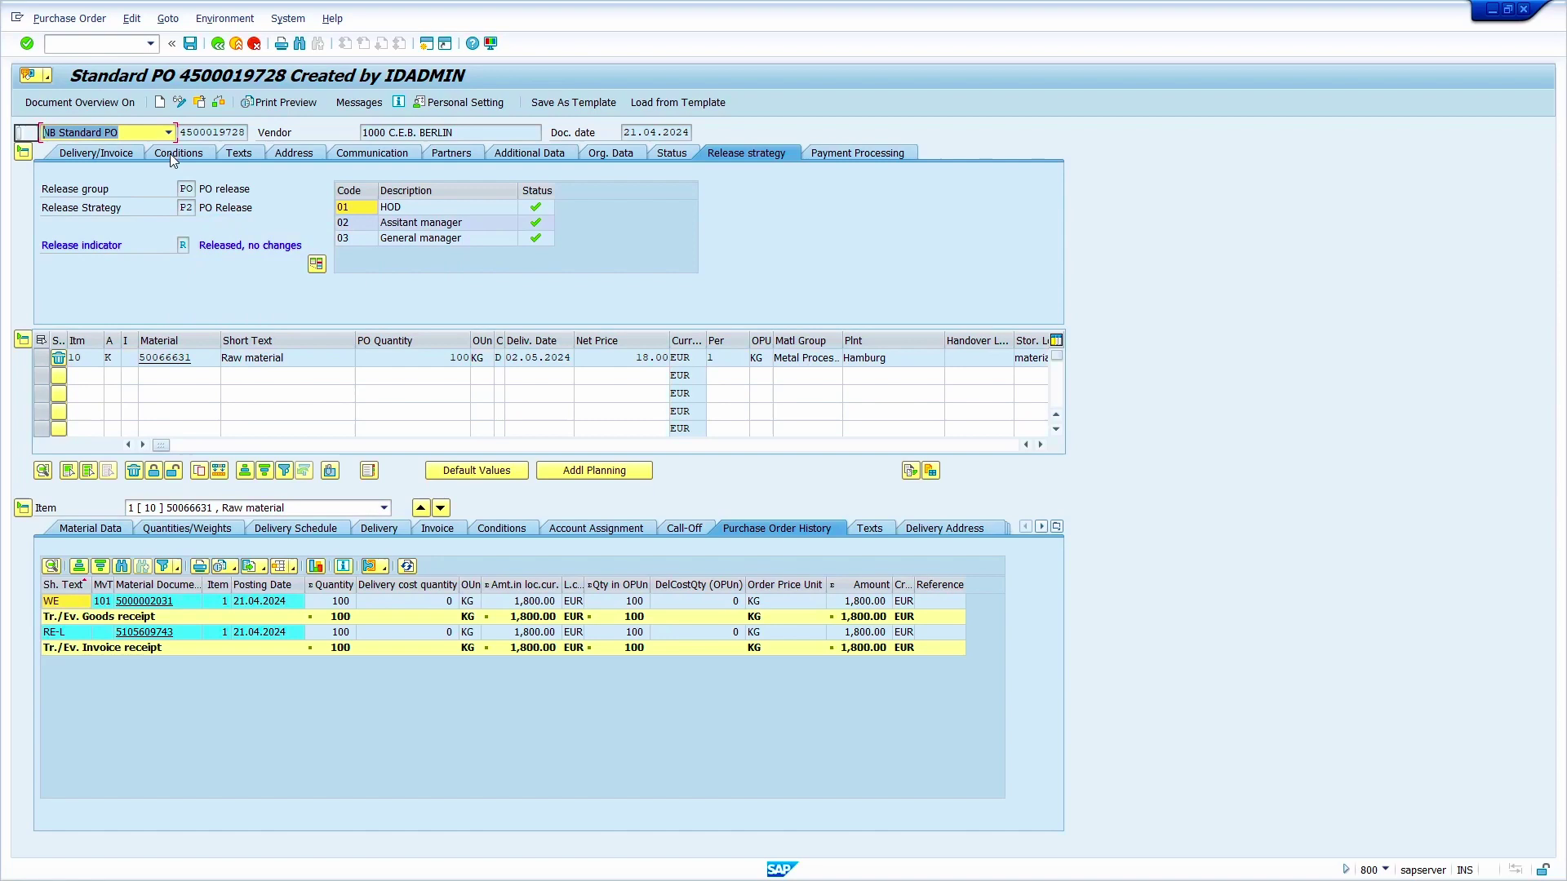
click(188, 46)
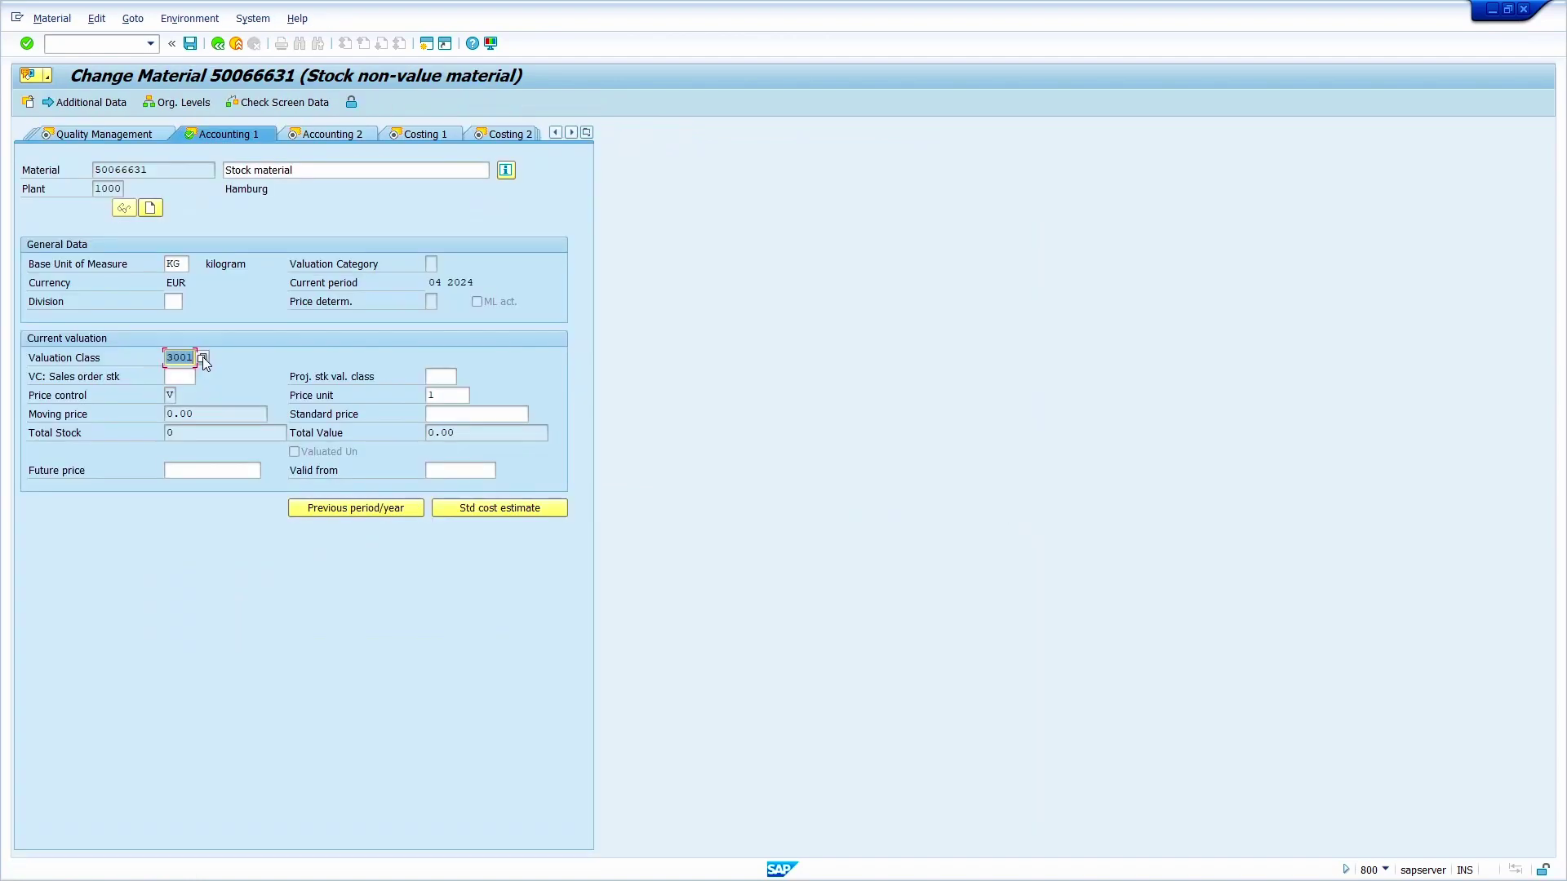
- Set the valuation class of material 50066631 to 3000 (Raw materials 1) and save the material master
click(202, 356)
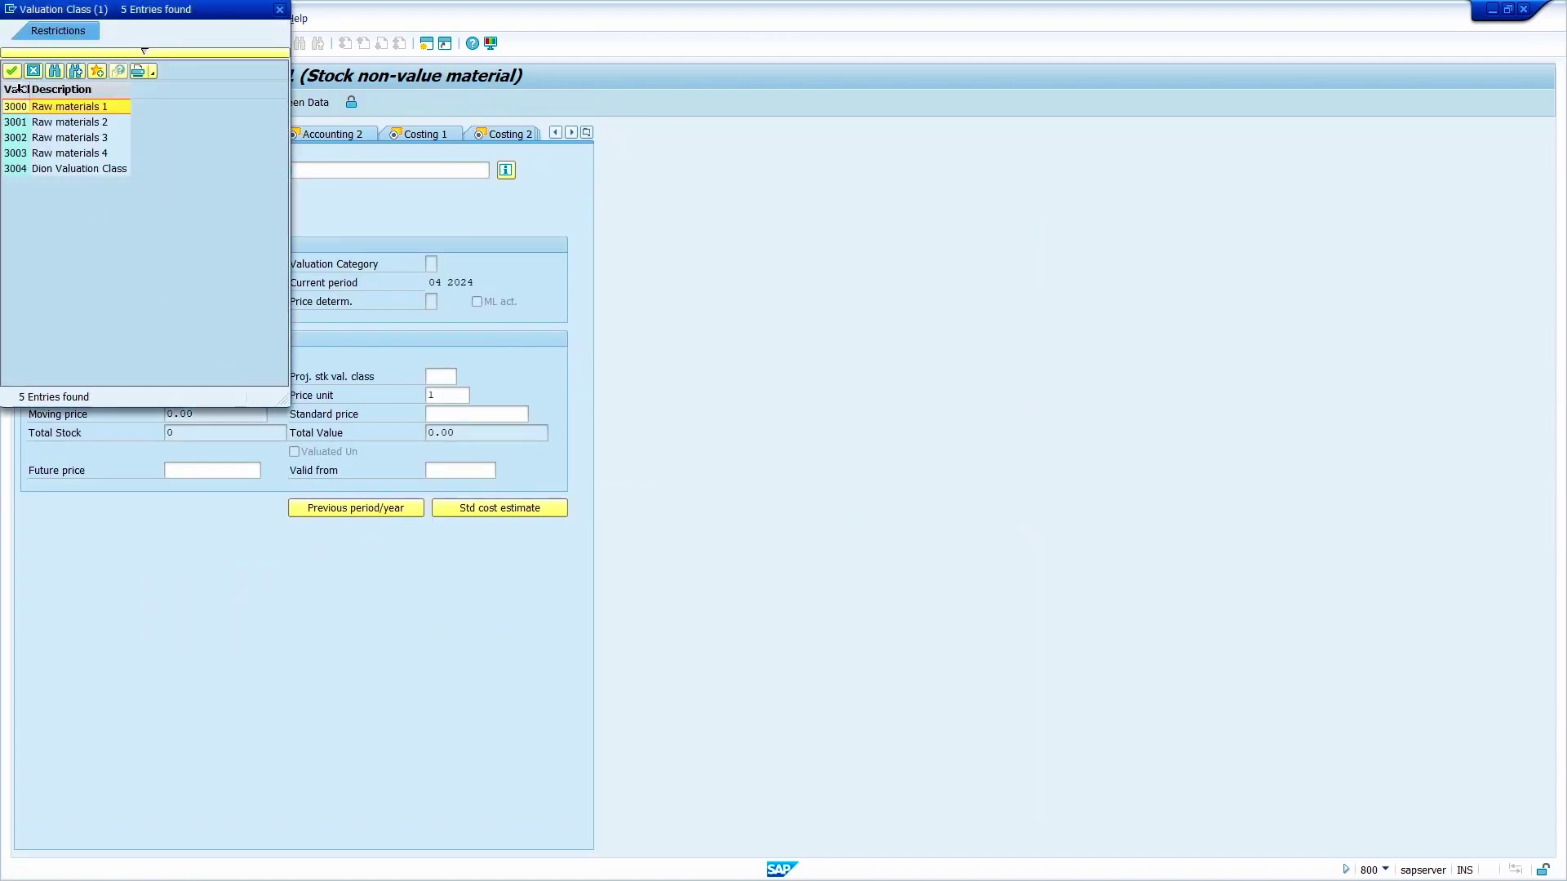
drag(210, 8, 422, 54)
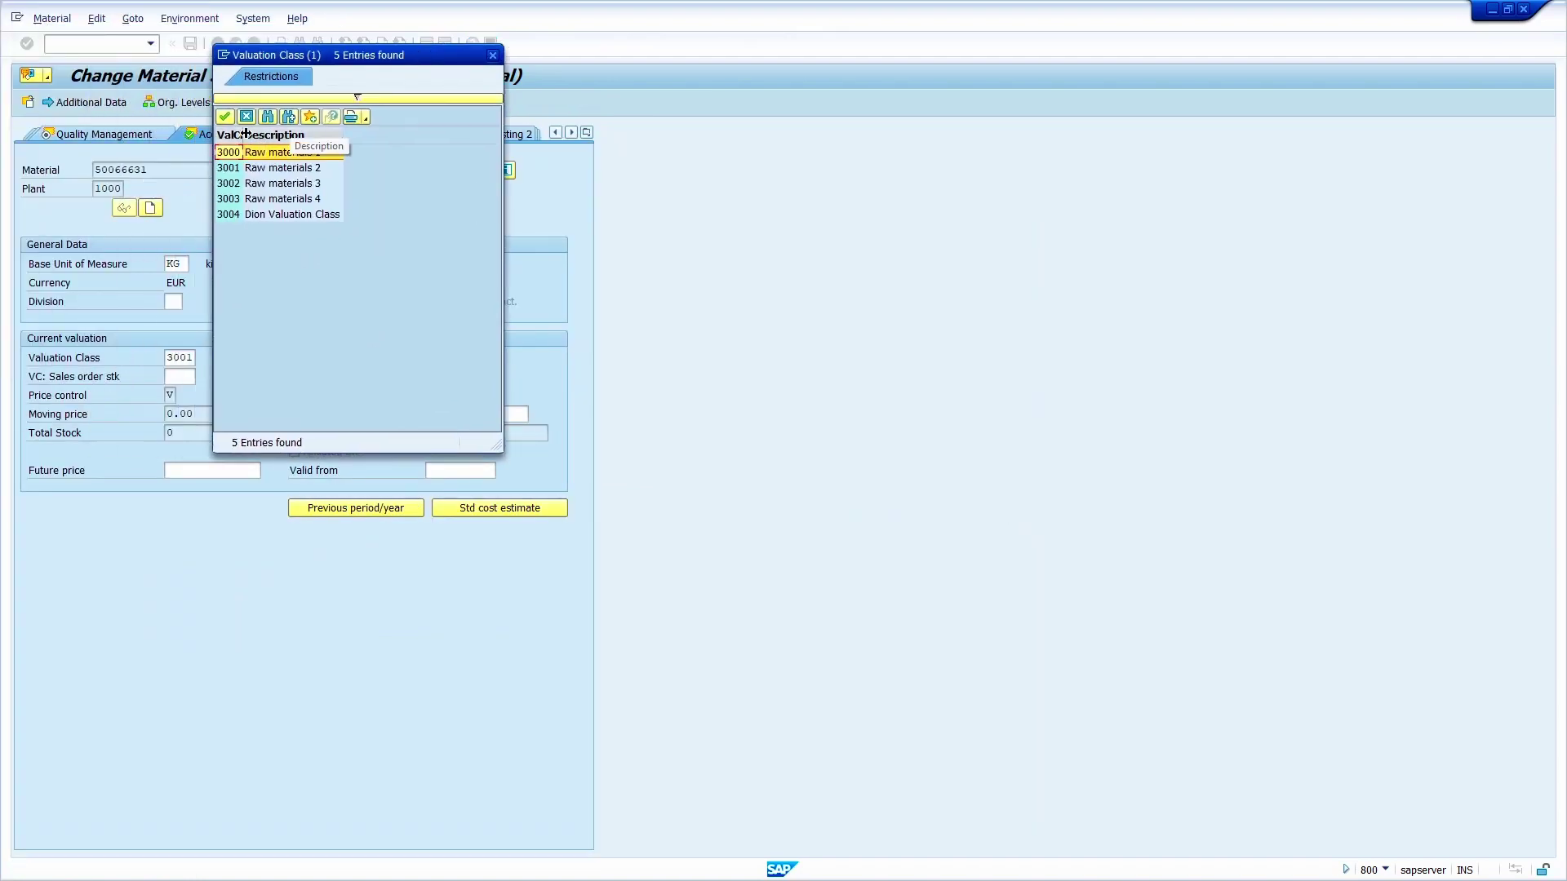
key(Escape)
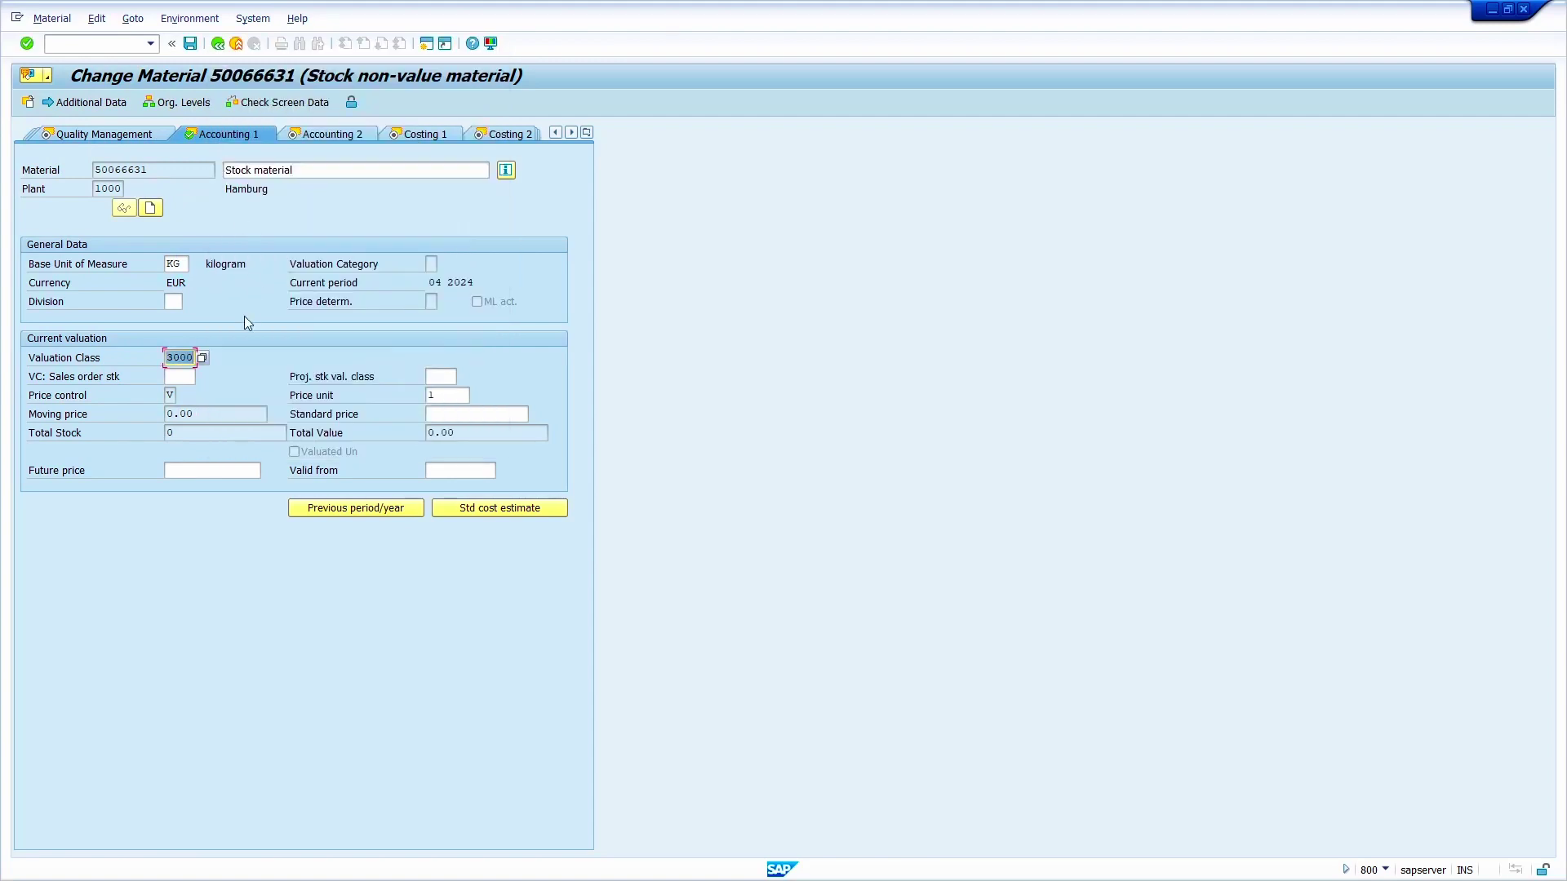
key(Return)
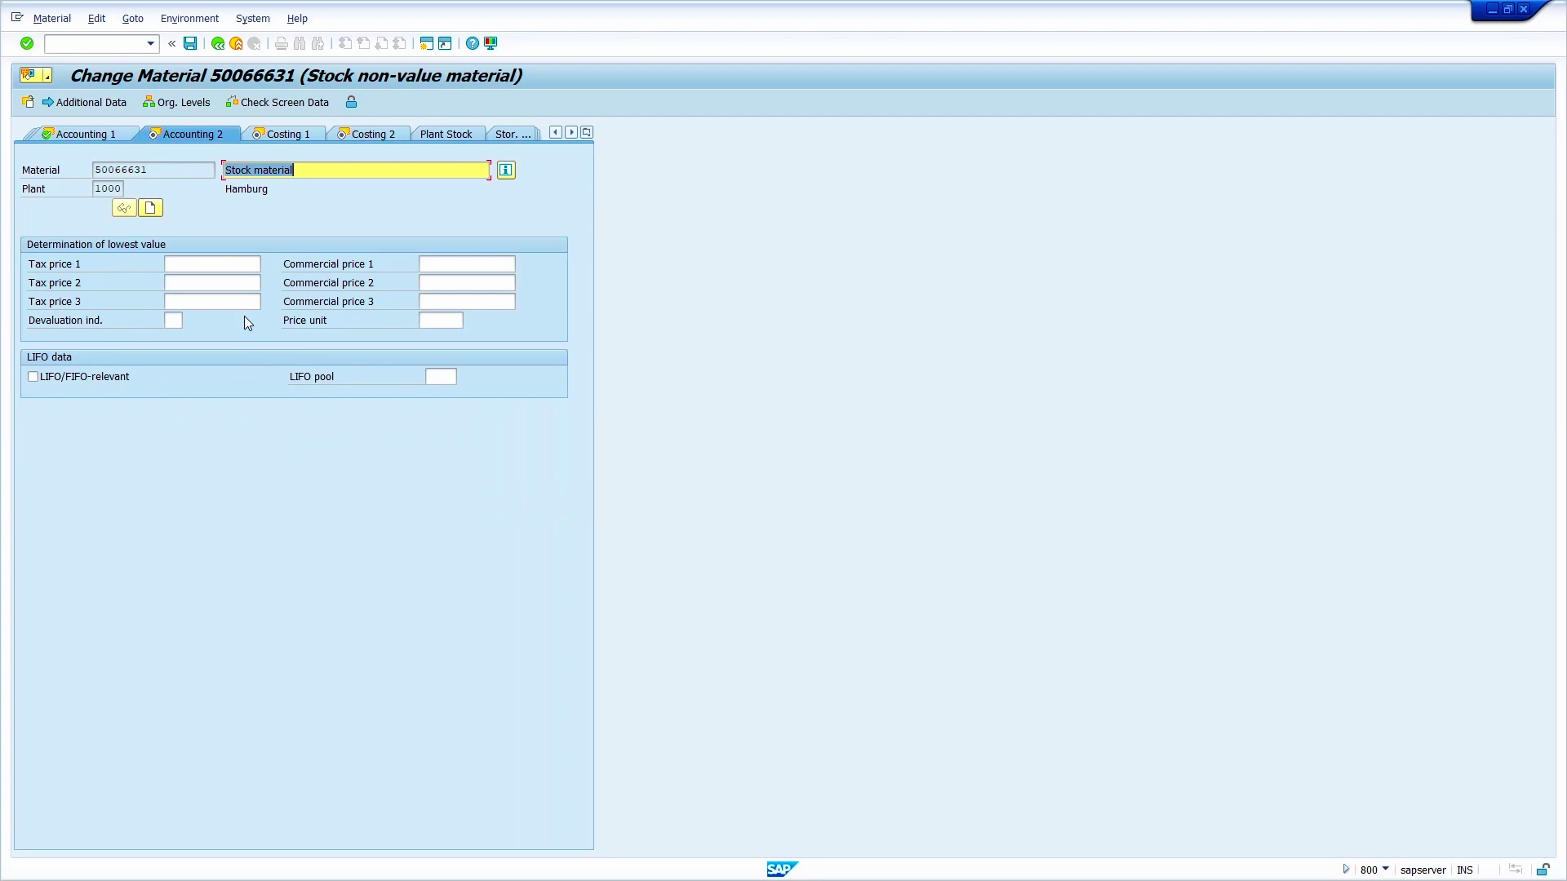
key(Return)
key(Return)
key(Return)
key(Return)
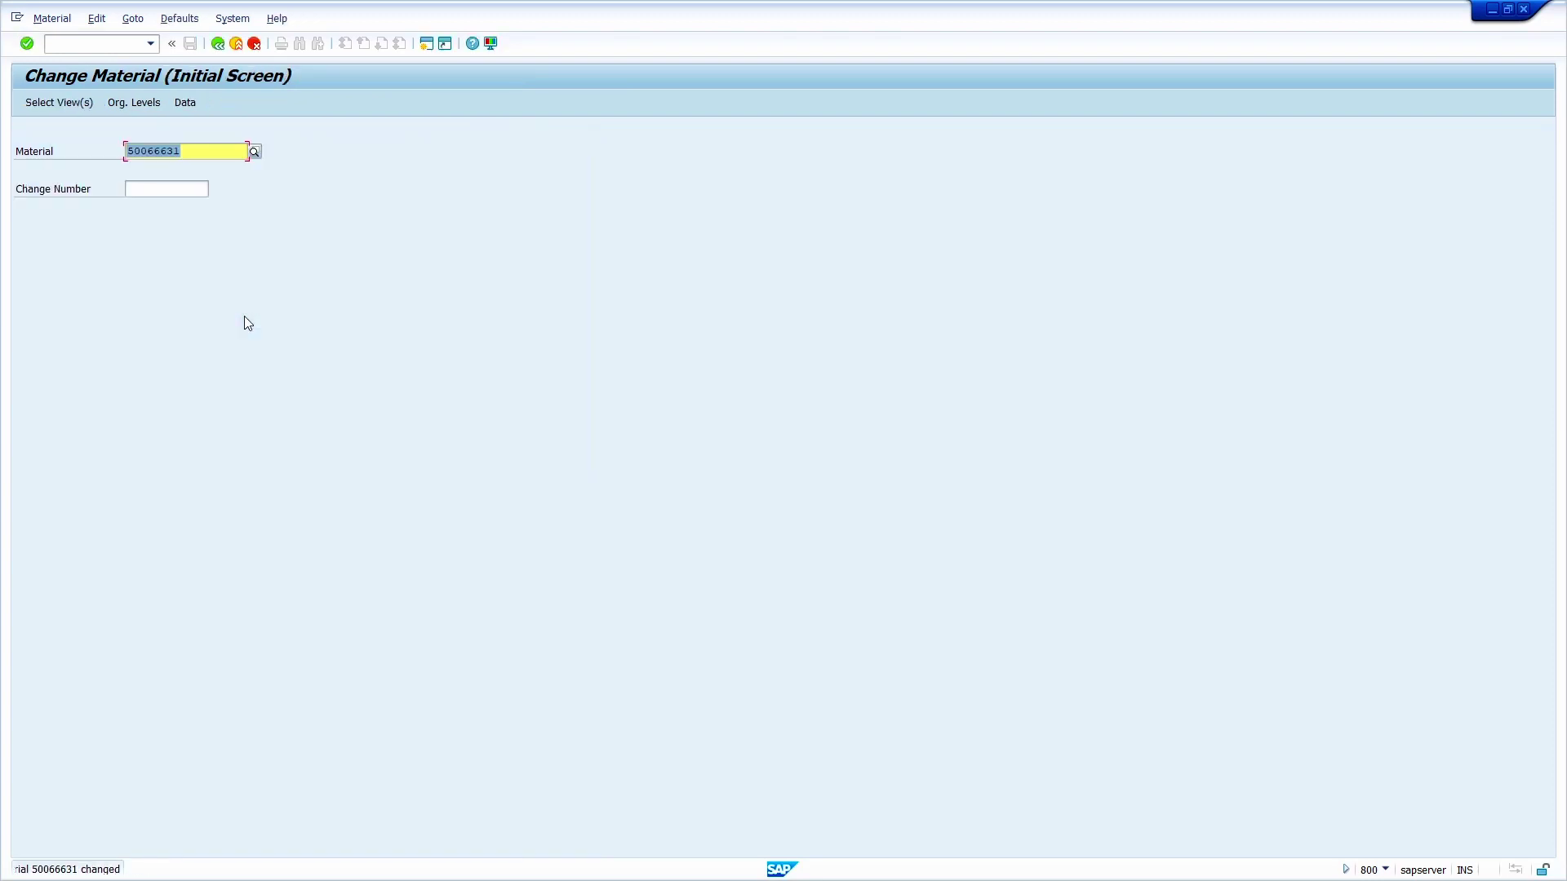
- Run the materials list with transaction MM60 to check the valuation class of material 50066631
click(116, 44)
text(/)
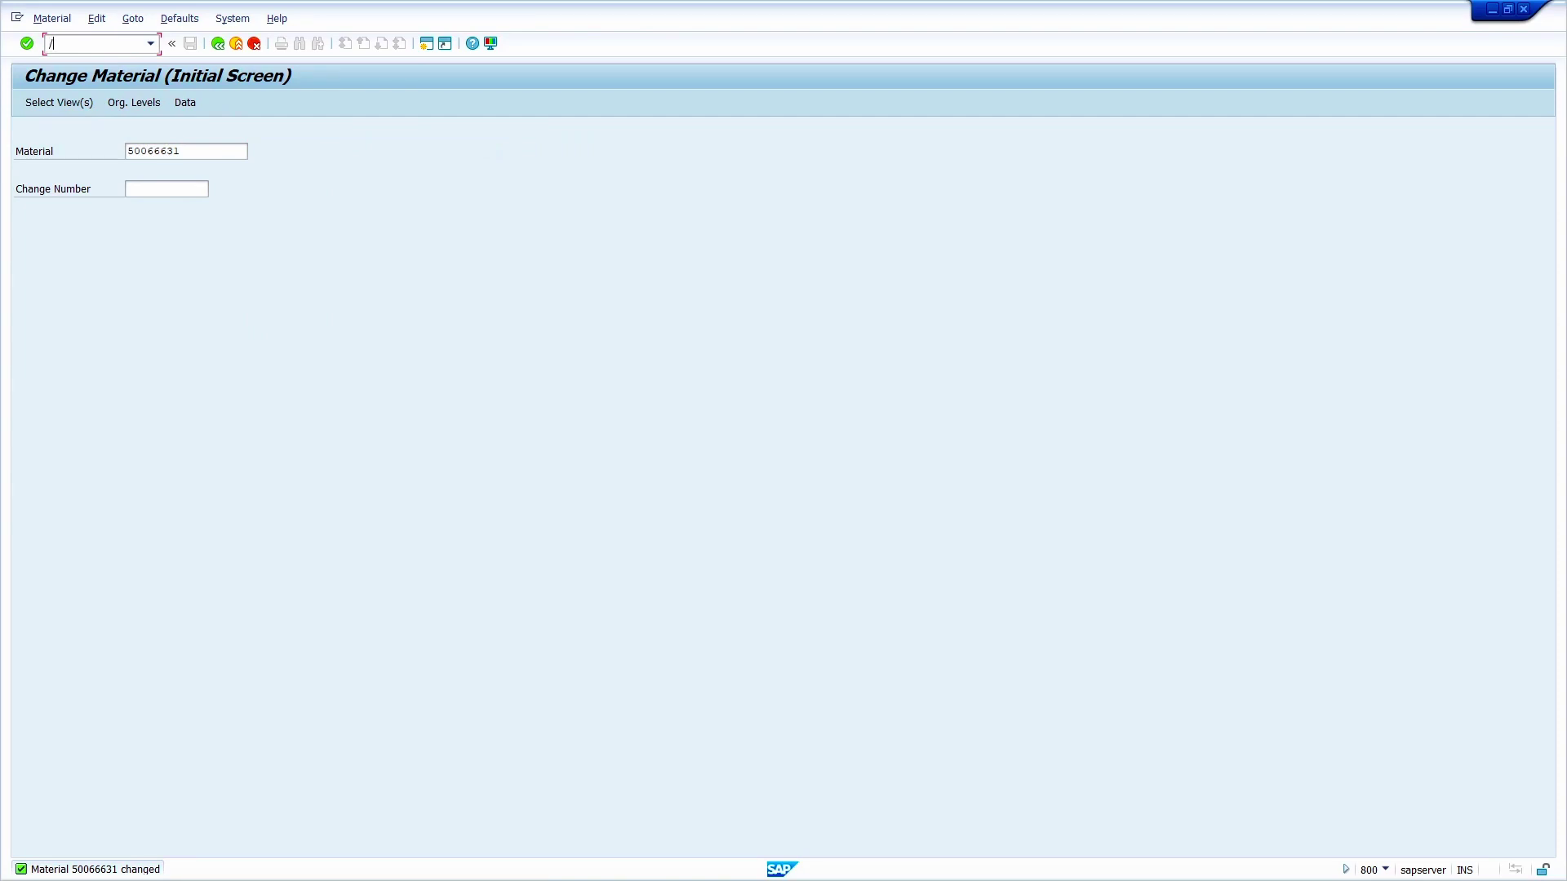
text(nmm60)
key(Return)
key(F8)
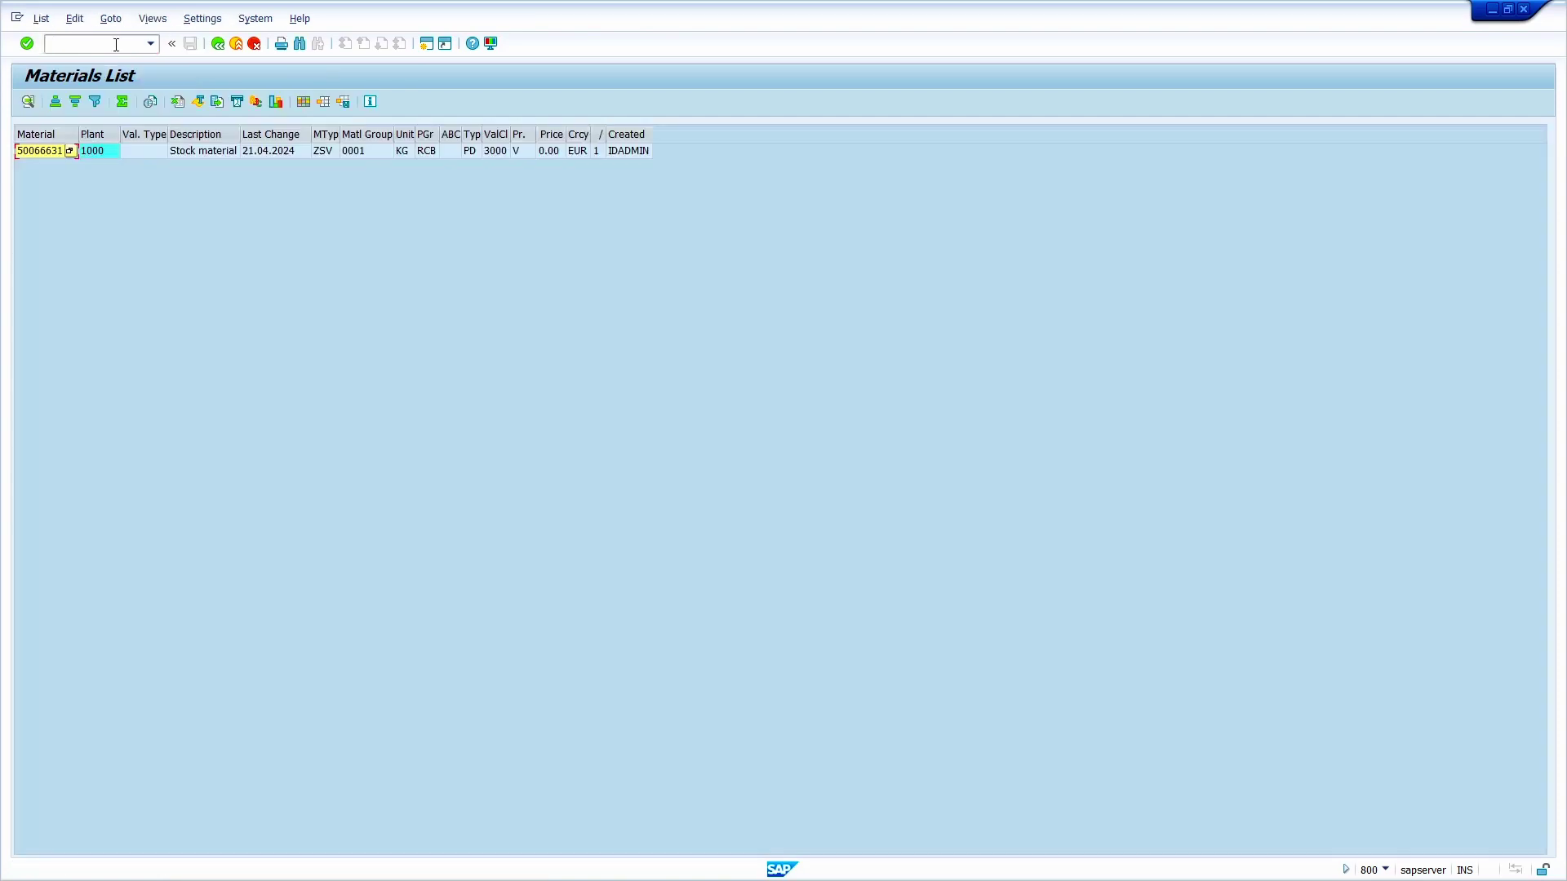